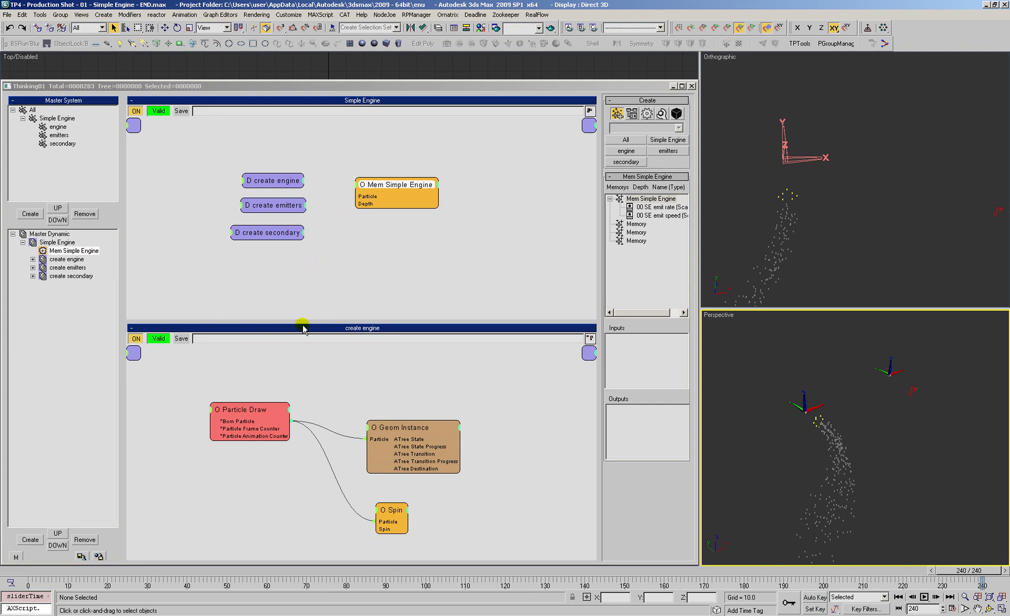
Step: Create a new dynamic set under Master Dynamic and name it Rocket System
key(alt+z)
ctrl+alt+middle_drag(829, 389, 806, 425)
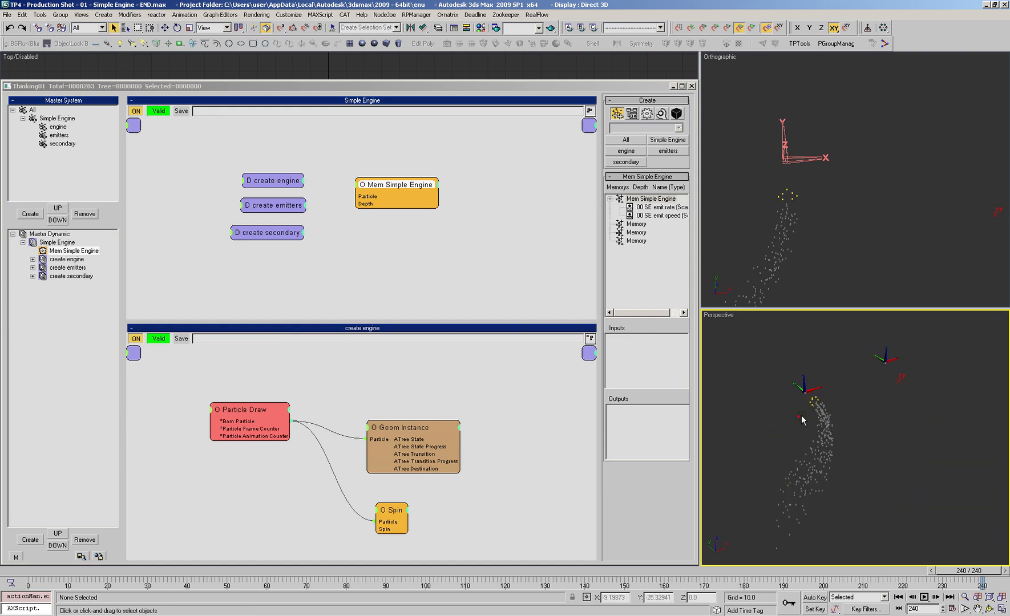
click(371, 275)
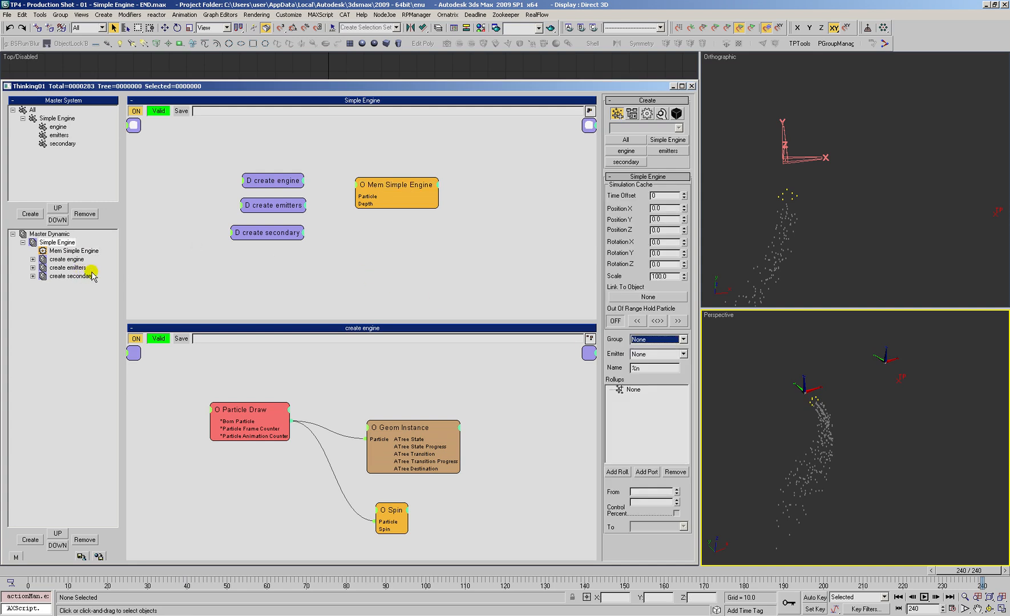
click(23, 243)
click(49, 233)
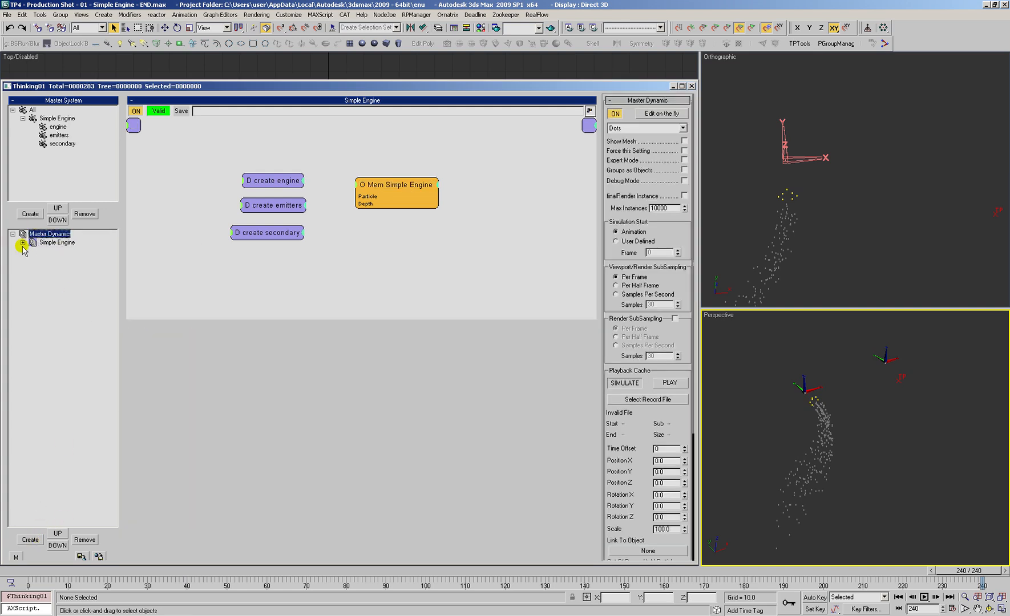
click(31, 540)
click(55, 251)
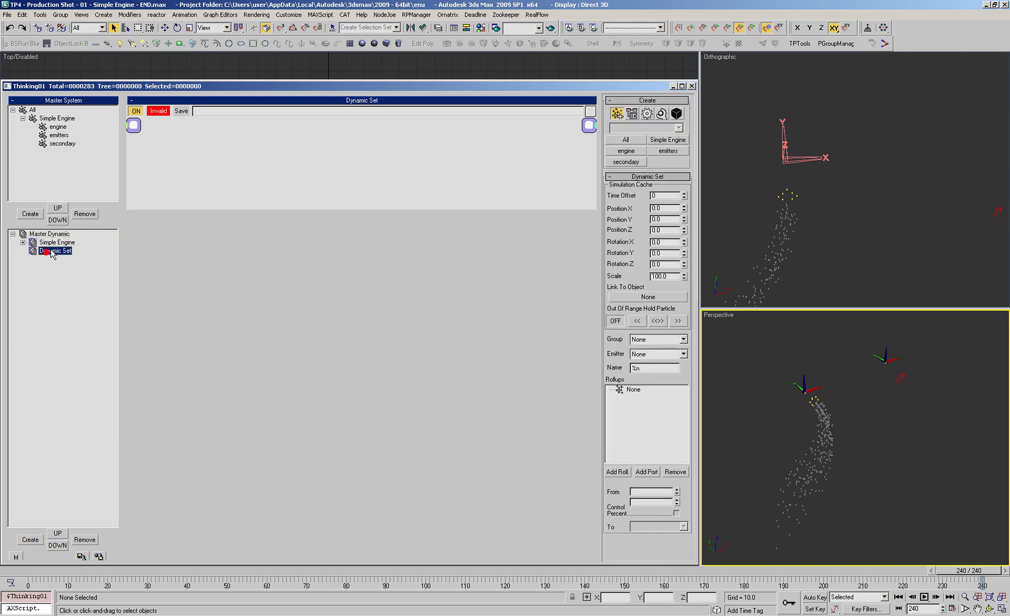
text(Rocket System)
key(Return)
Step: Nest the Simple Engine dynamic set inside Rocket System and reposition its node toward the middle of the Rocket System graph
drag(33, 246, 34, 251)
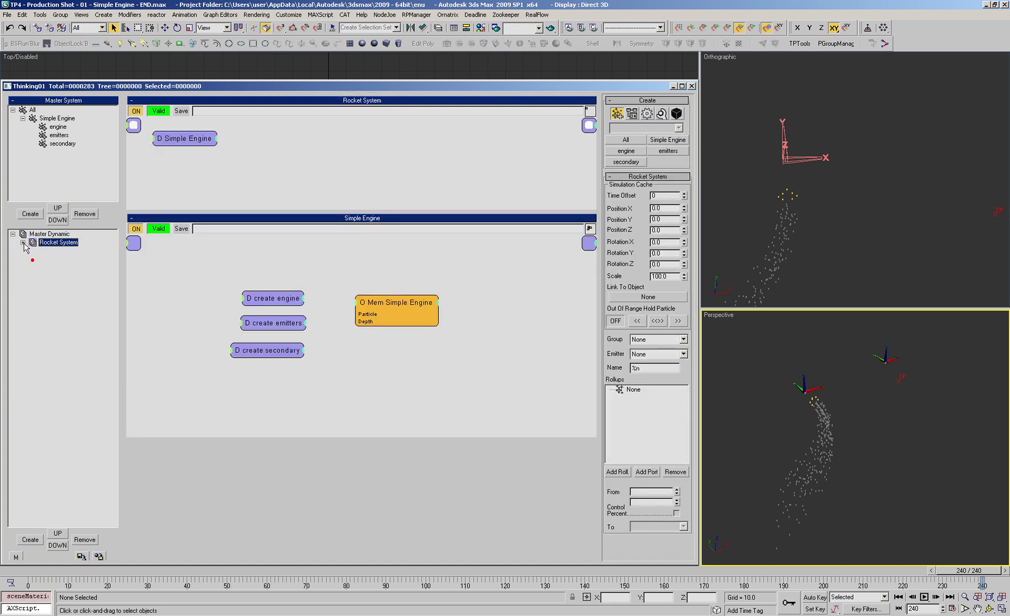
click(51, 154)
click(50, 119)
drag(188, 137, 267, 145)
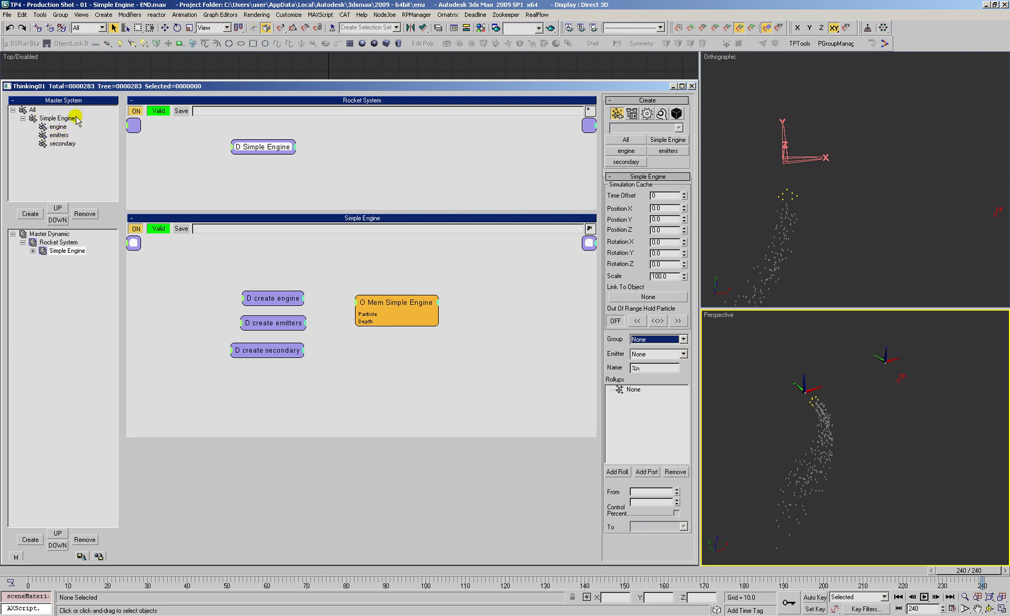
Step: Rename the emitters particle group under Simple Engine as engine emitters
click(55, 119)
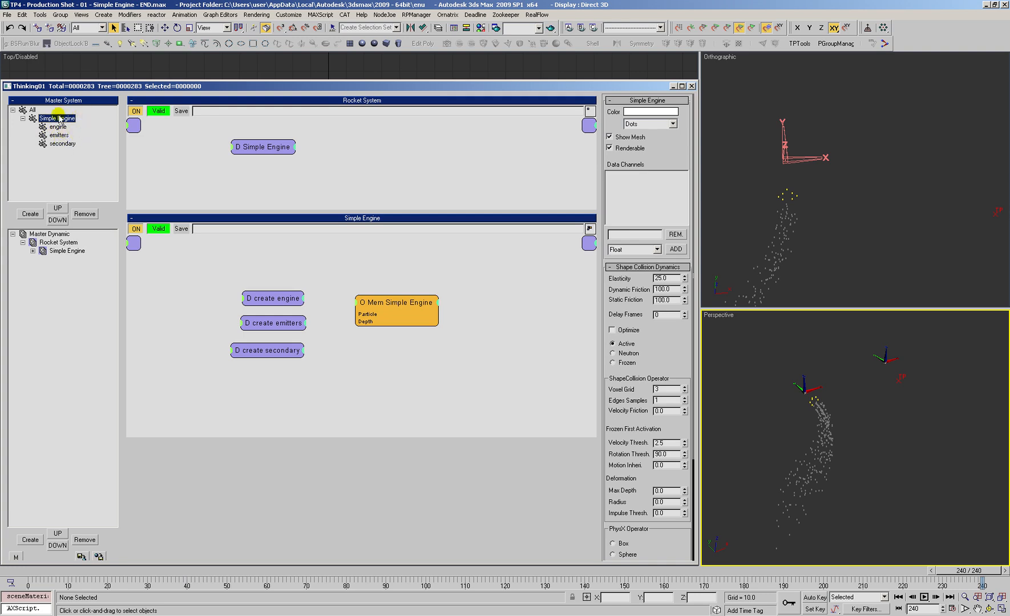
click(59, 127)
click(58, 135)
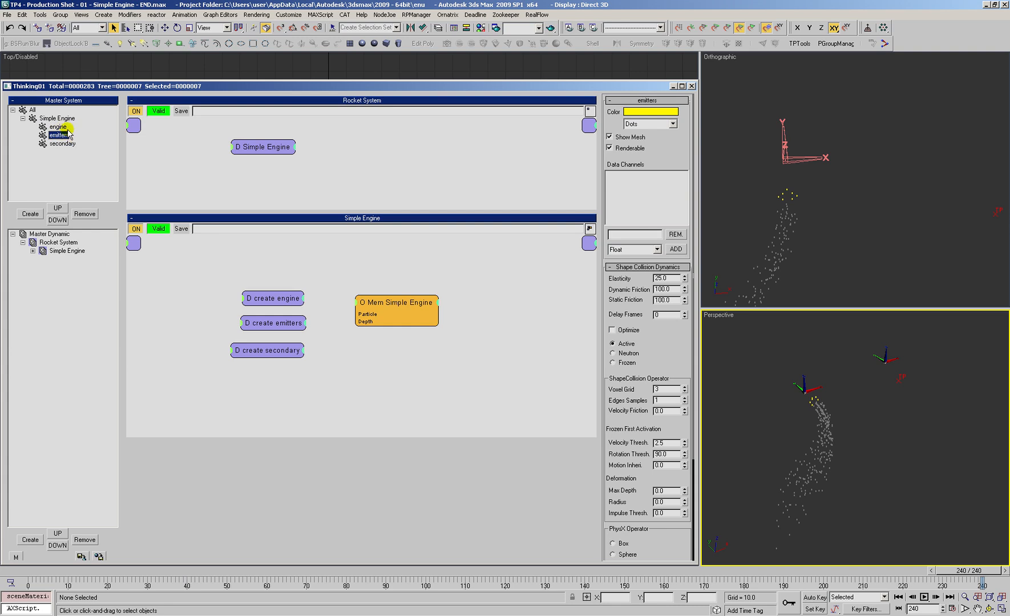
click(59, 126)
click(56, 119)
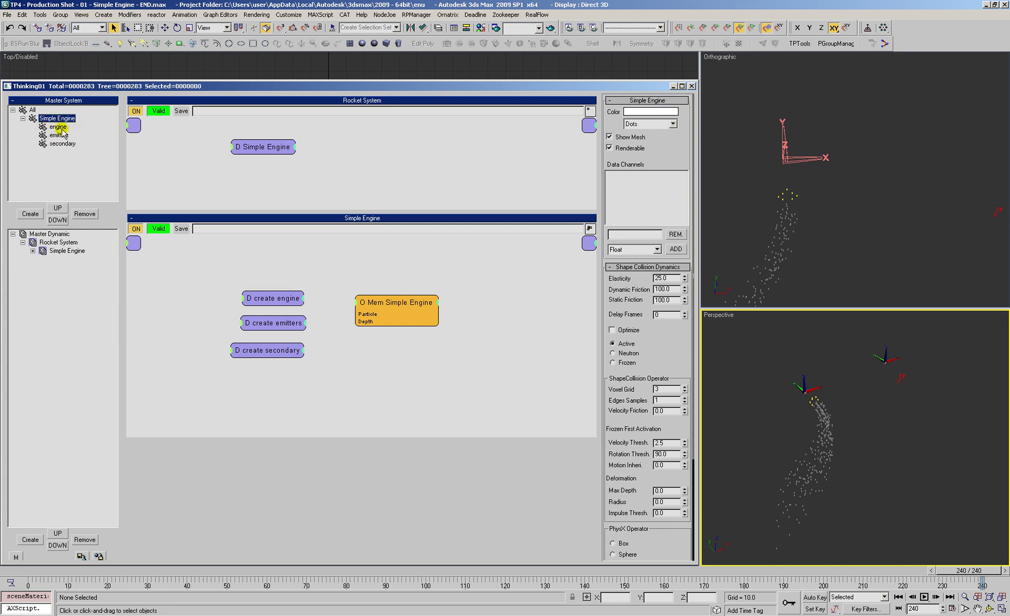
click(60, 128)
click(59, 135)
click(56, 146)
click(59, 137)
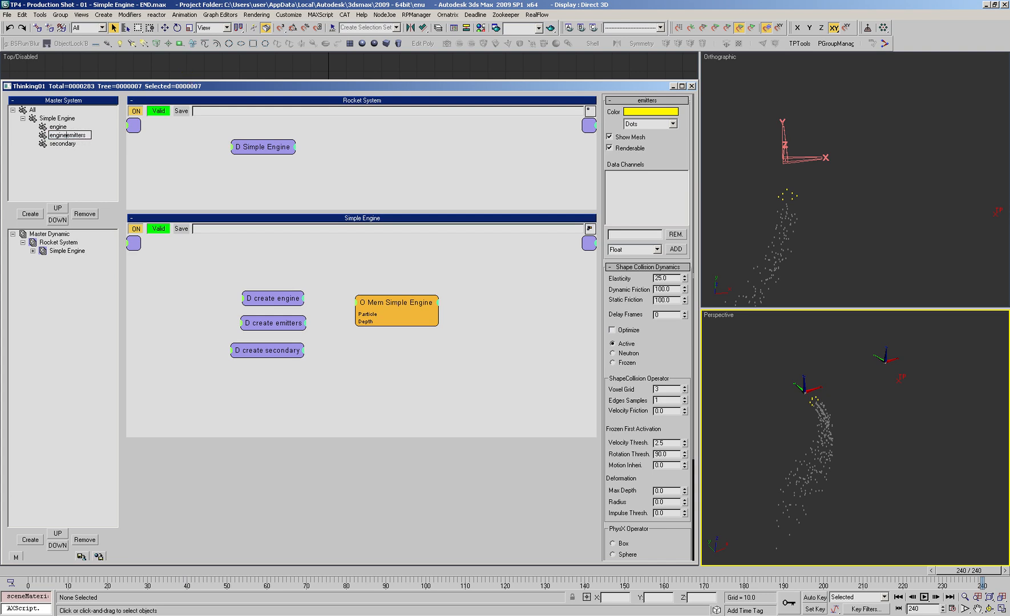
Step: Rename the secondary particle group under Simple Engine as engine secondary
click(57, 145)
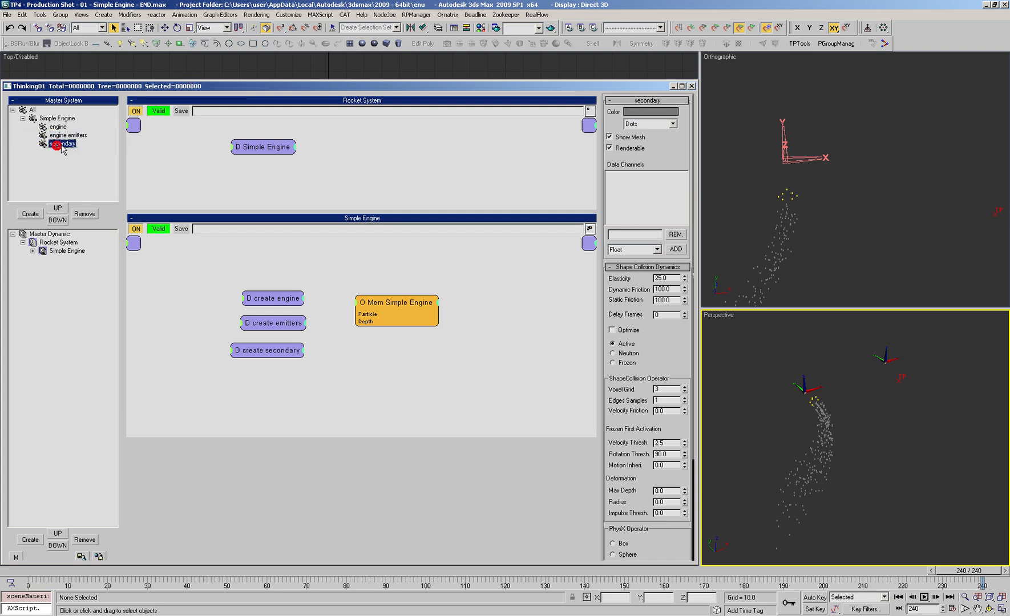
click(61, 144)
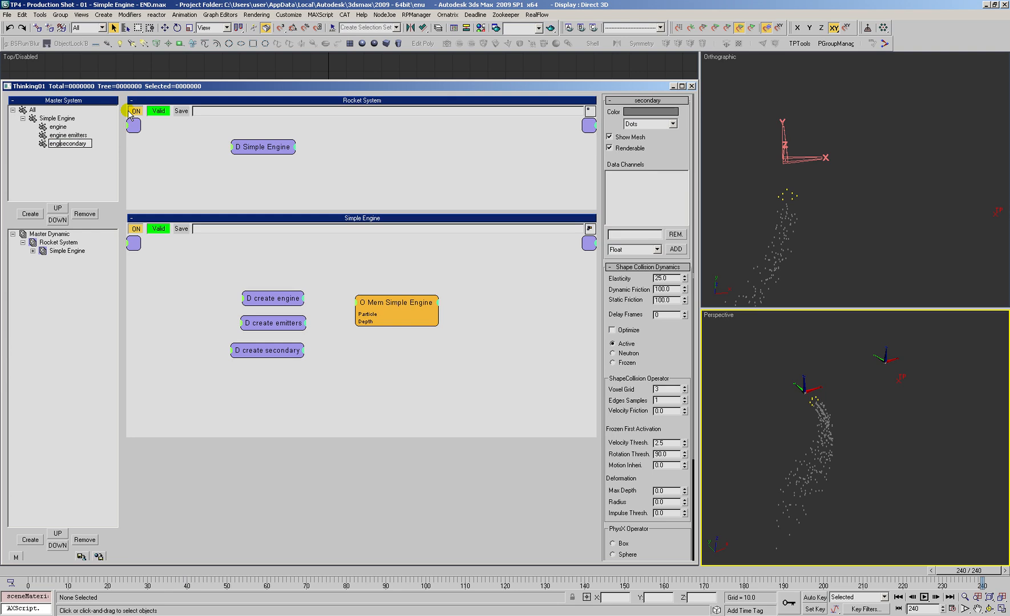
click(71, 137)
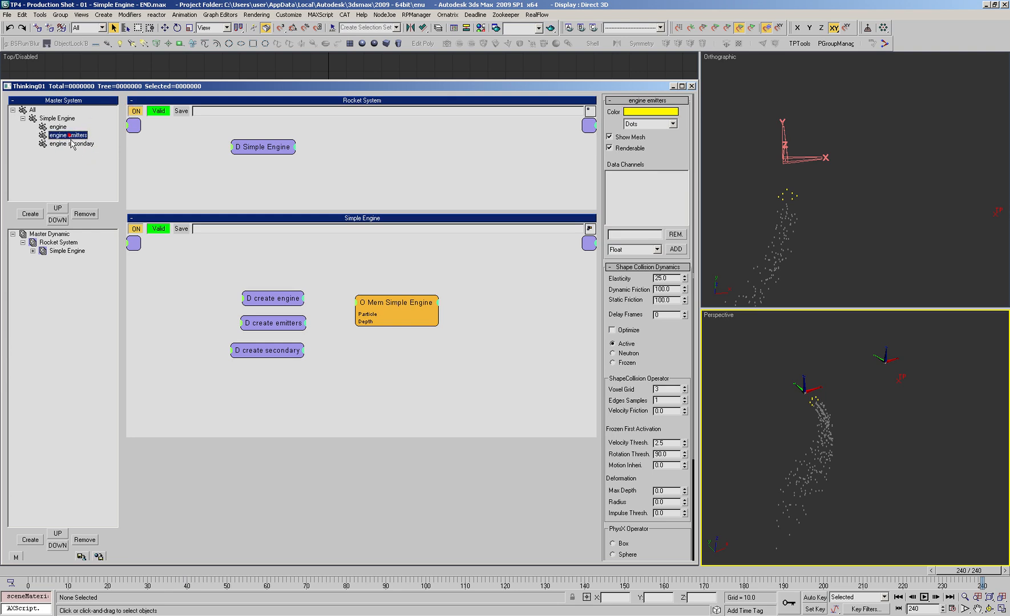
click(74, 146)
click(57, 126)
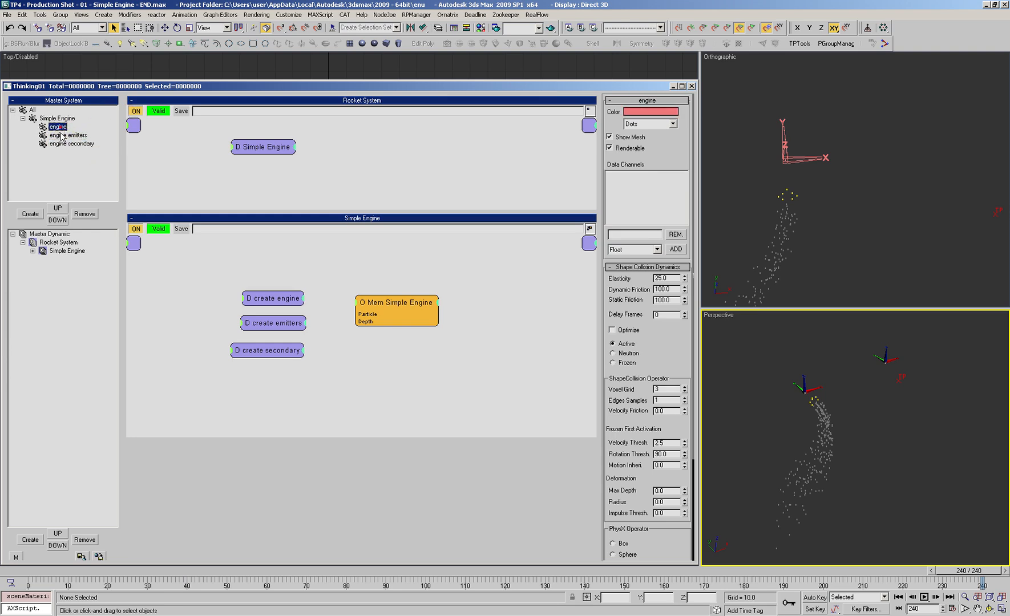
click(65, 126)
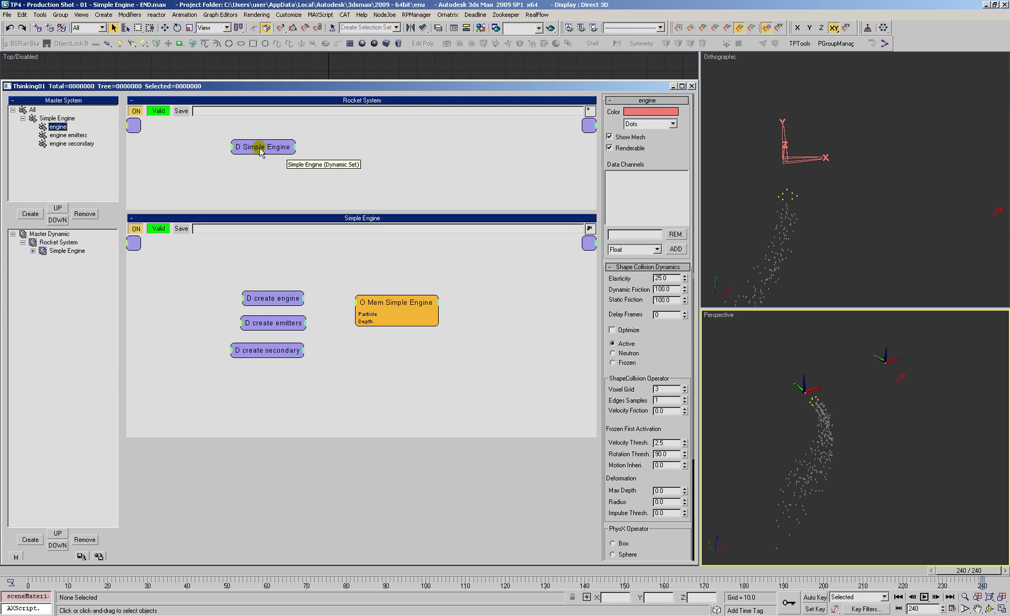
drag(257, 149, 254, 153)
click(60, 144)
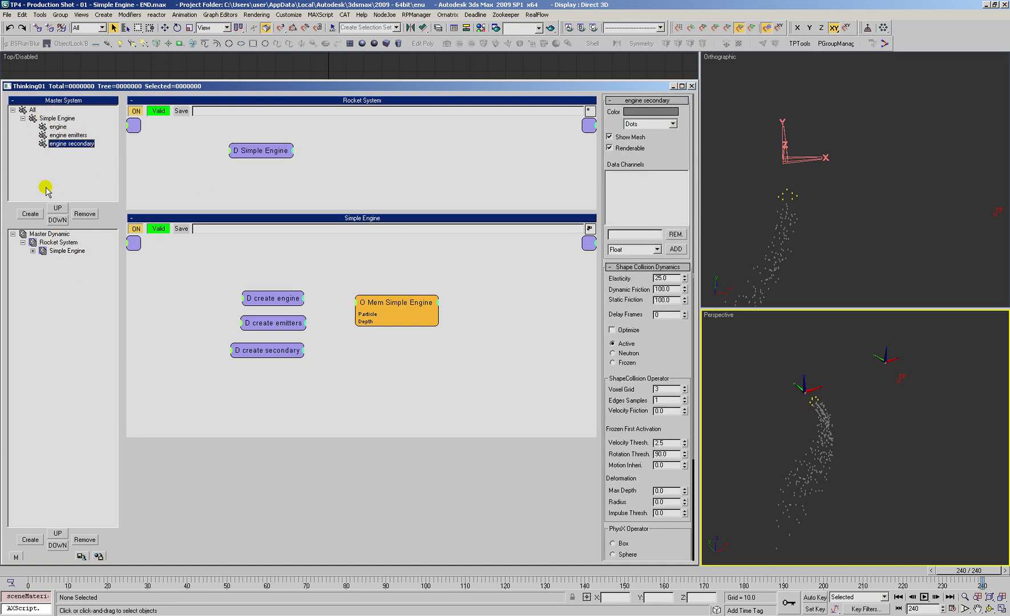
click(48, 119)
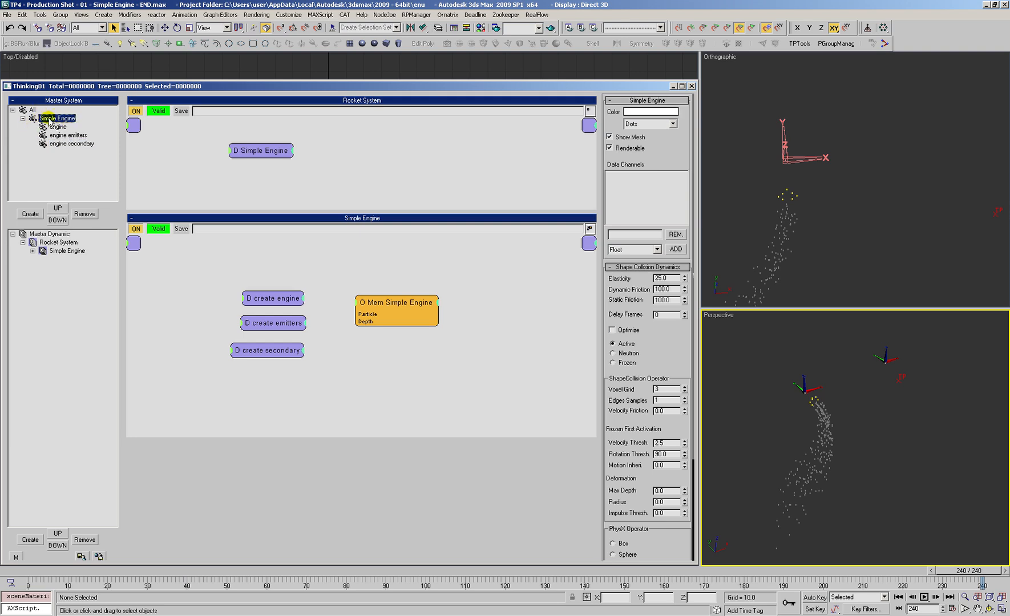
click(64, 143)
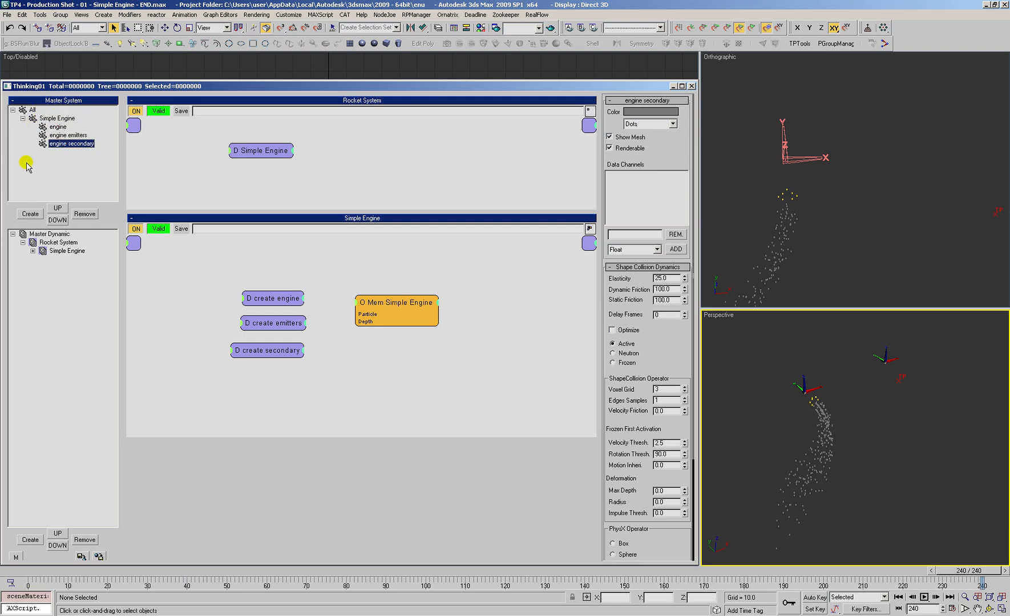
Step: Try SE as the prefix of the engine secondary group's name, and restore the engine prefix
click(57, 137)
click(60, 144)
click(53, 119)
click(57, 144)
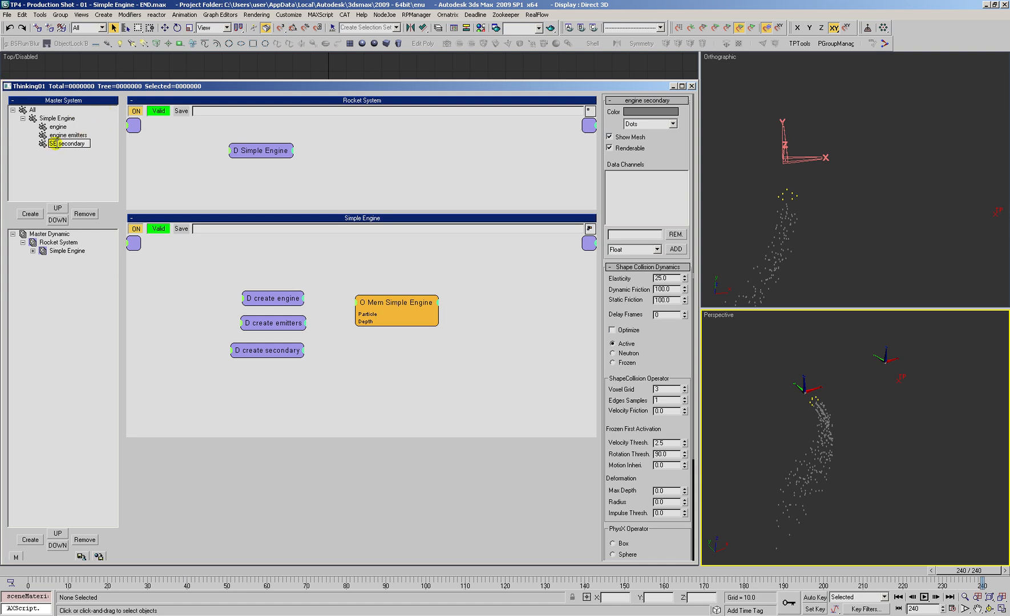
key(BackSpace)
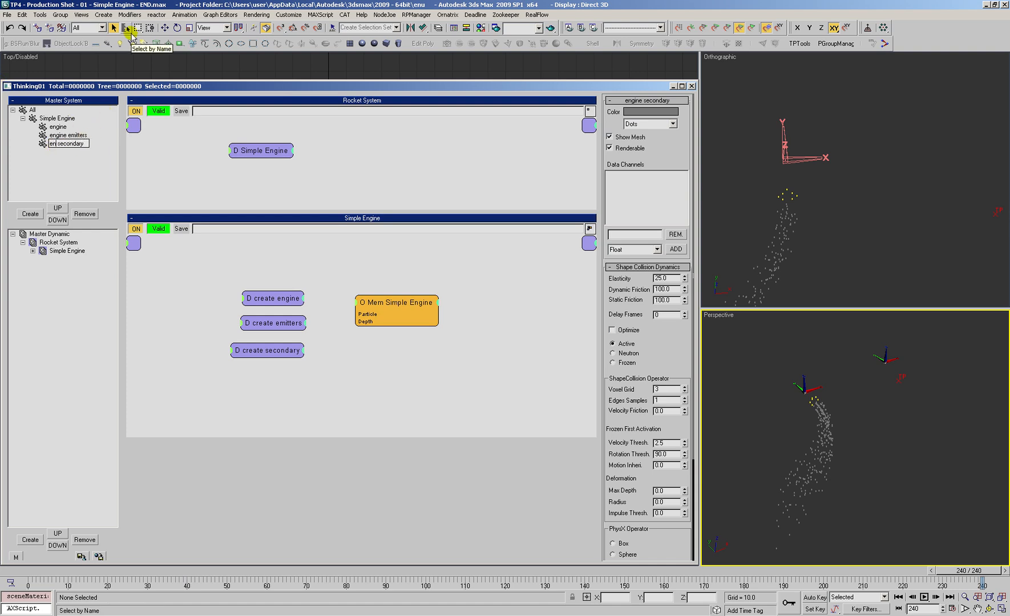
key(Return)
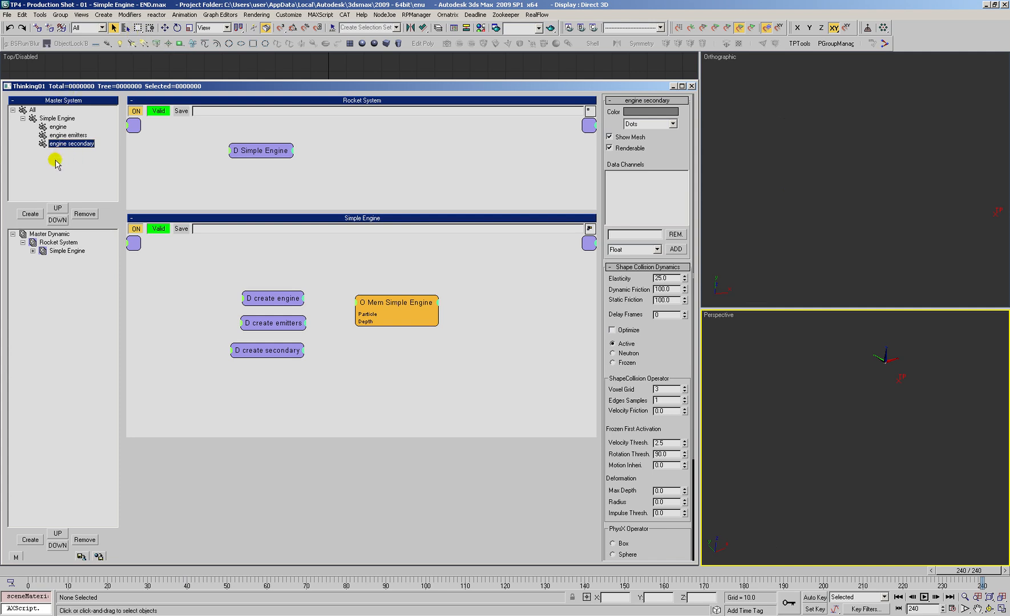
Step: Return the timeline to frame 0 and create a new dynamic set inside Rocket System
click(51, 266)
click(61, 145)
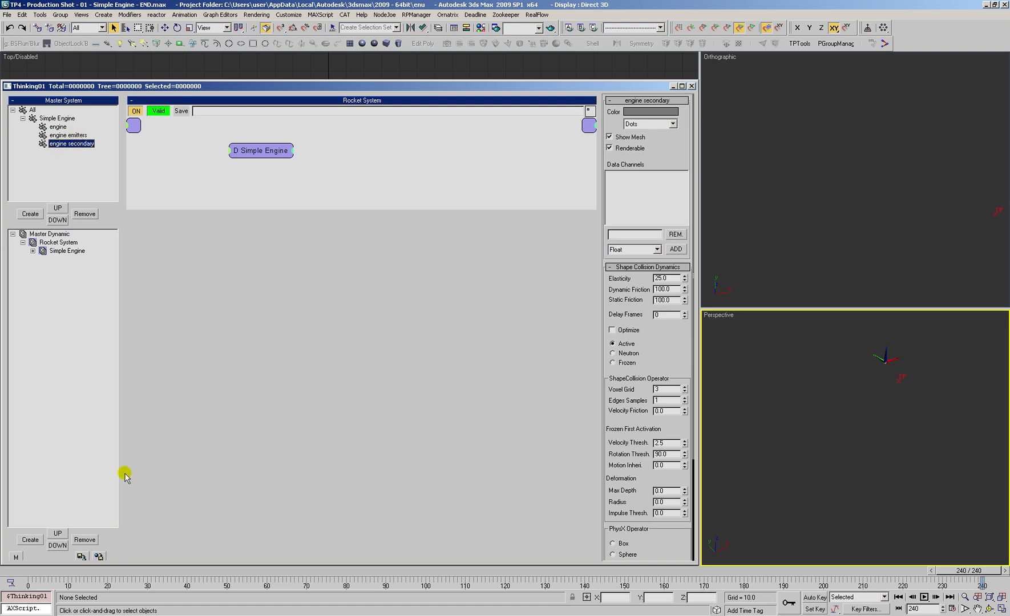
click(31, 572)
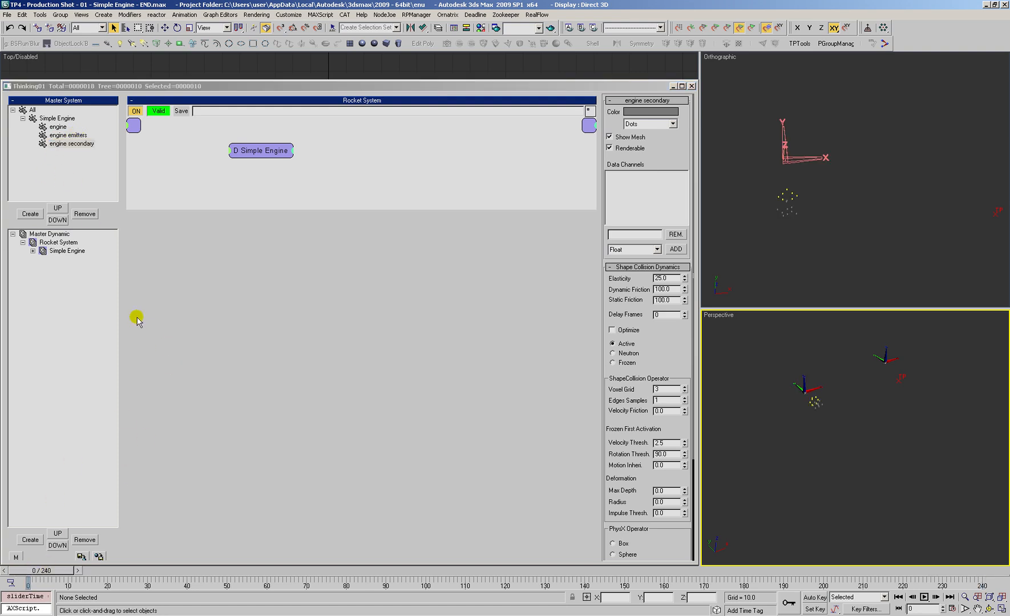
click(45, 243)
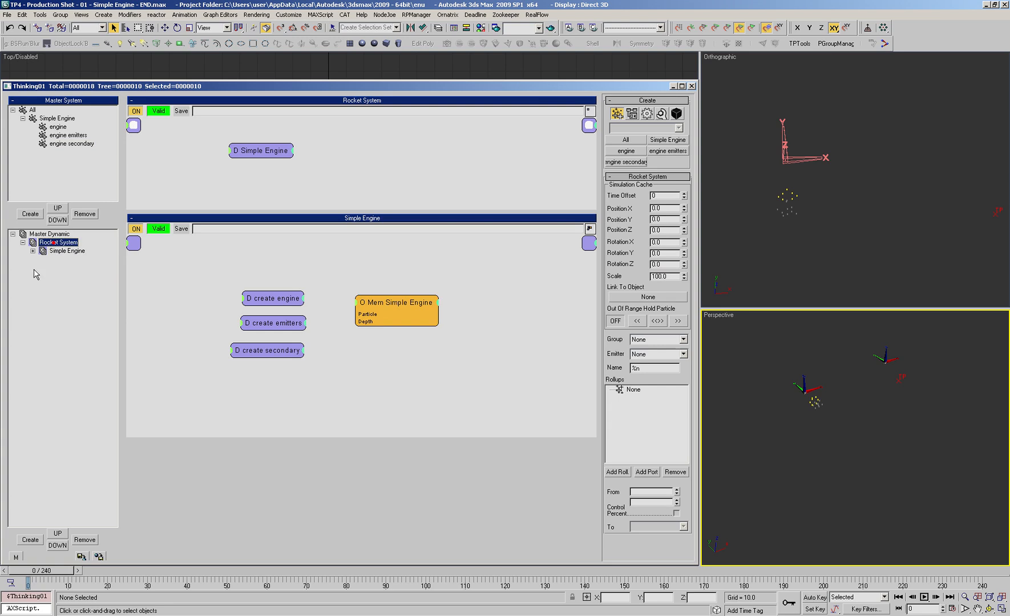
click(30, 539)
Step: Enlarge the Rocket System graph area and bring the Dynamic Set and Simple Engine nodes into view
click(248, 204)
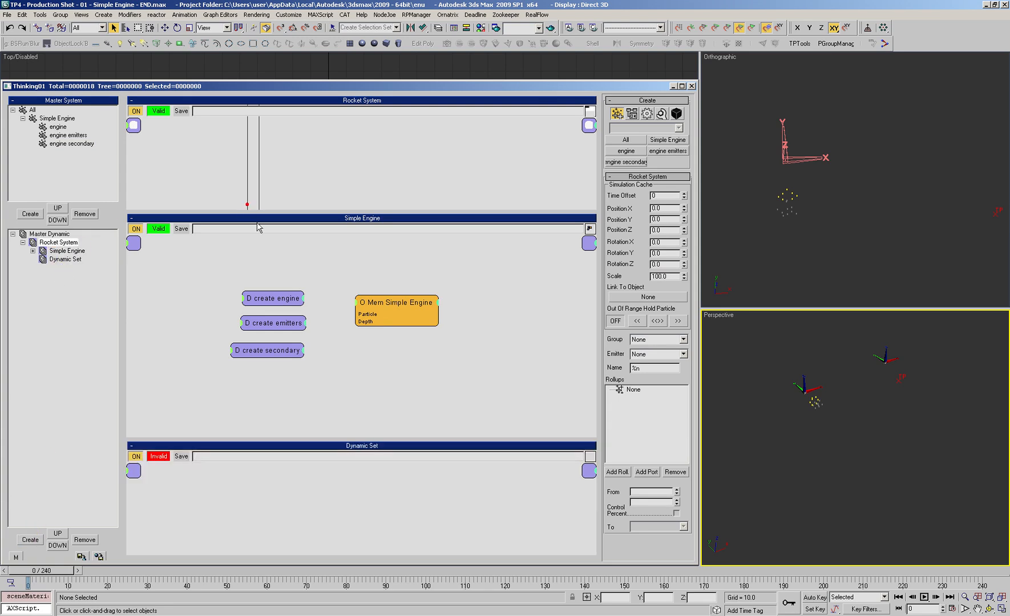
drag(270, 211, 350, 542)
drag(273, 173, 336, 496)
scroll(354, 400, down, 4)
middle_drag(354, 400, 345, 433)
scroll(356, 412, up, 3)
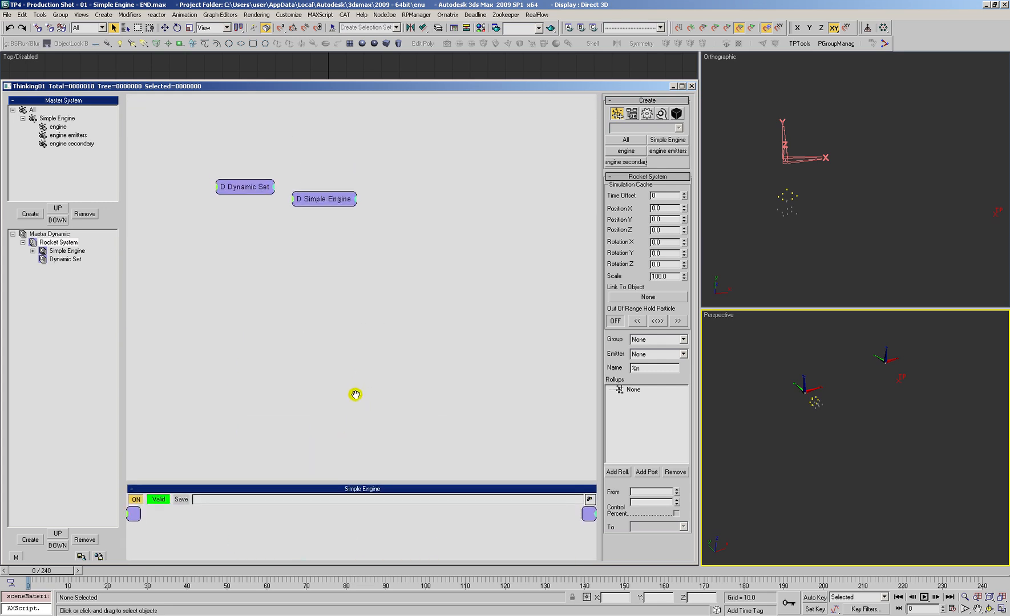
middle_drag(326, 261, 320, 276)
Step: Add simple rocket.max from the 08_ProductionShots folder as an XRef scene and merge it into the current scene
click(825, 233)
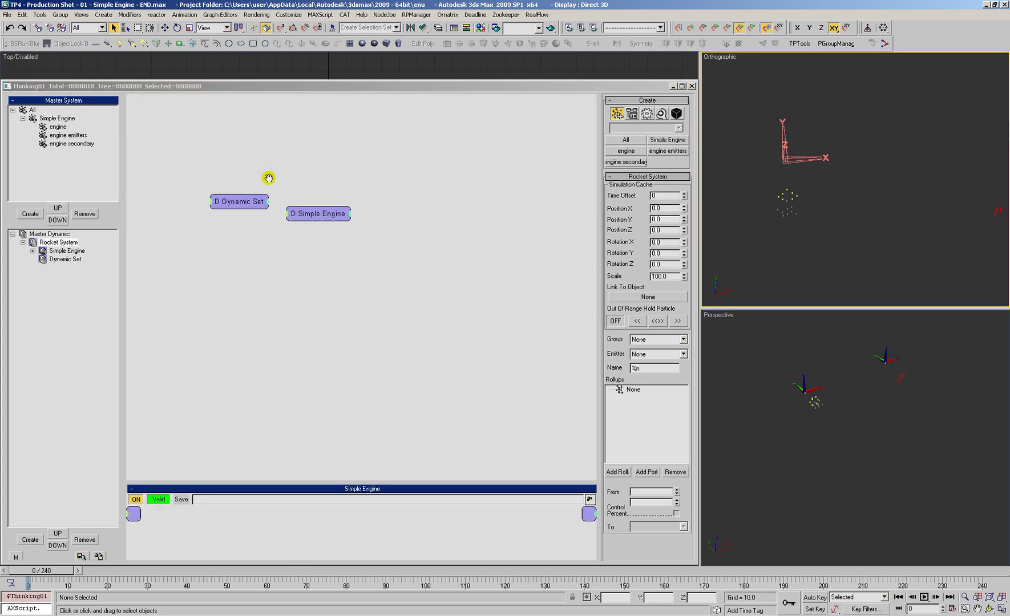
key(x)
click(608, 174)
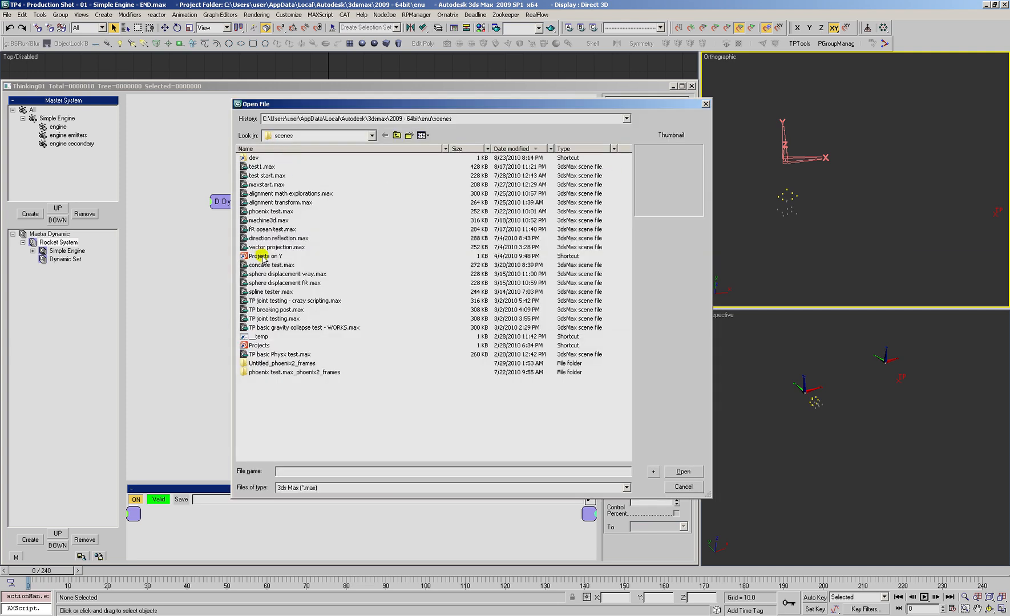
double_click(264, 344)
double_click(260, 161)
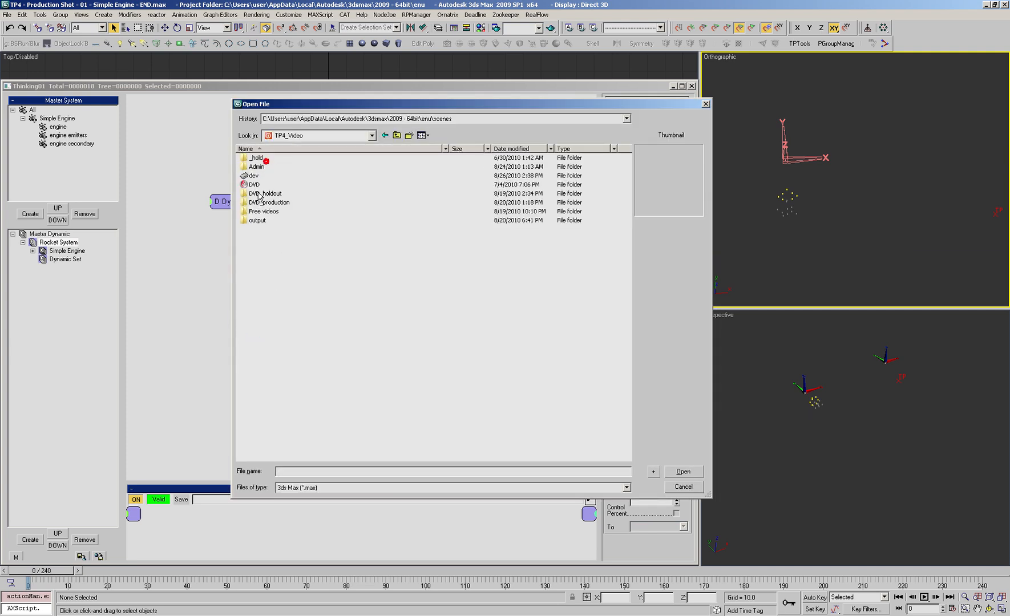
double_click(251, 185)
double_click(256, 176)
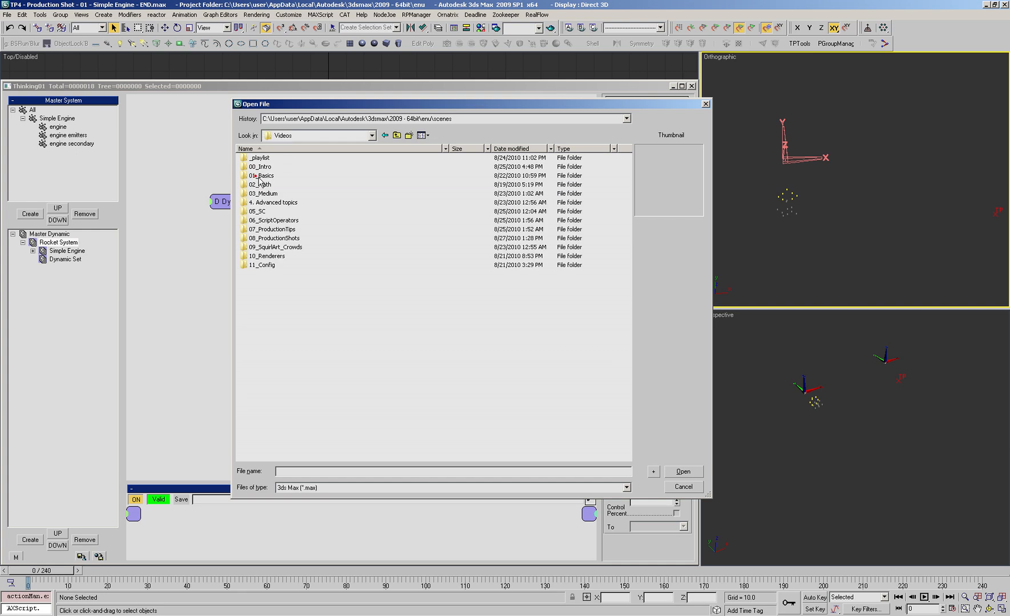
double_click(267, 238)
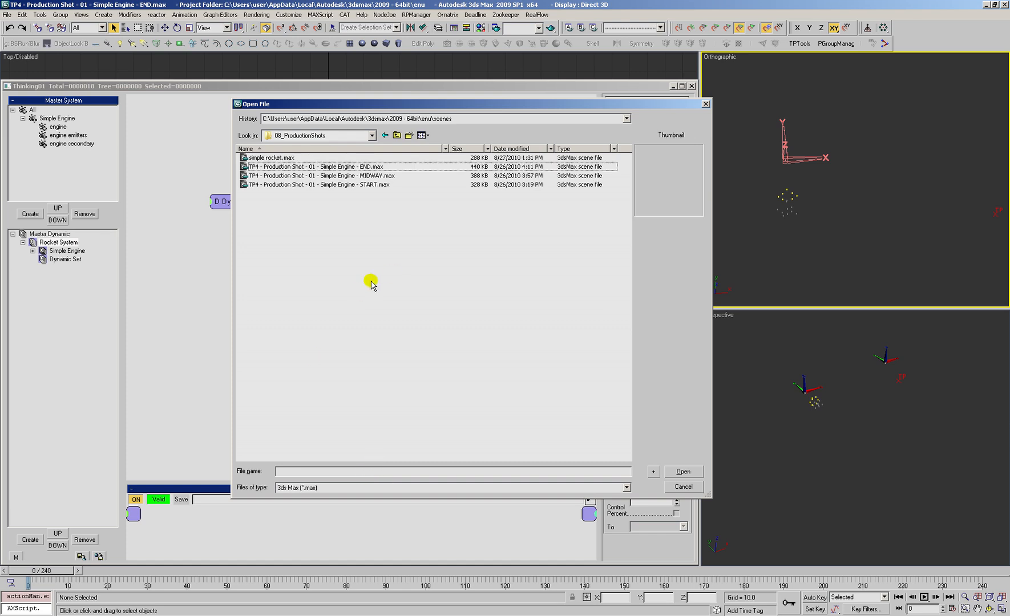
click(272, 158)
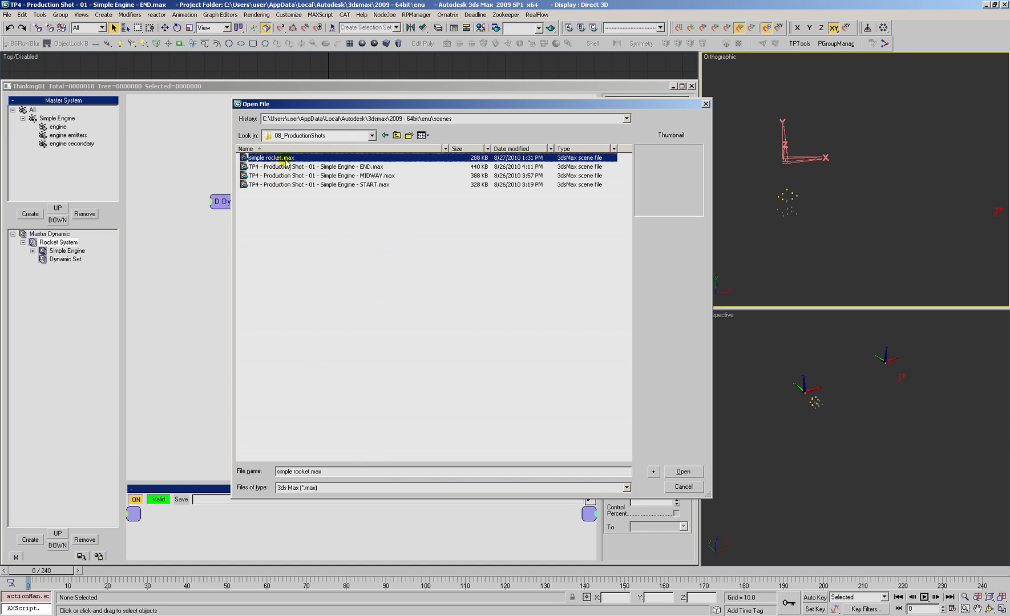
click(682, 471)
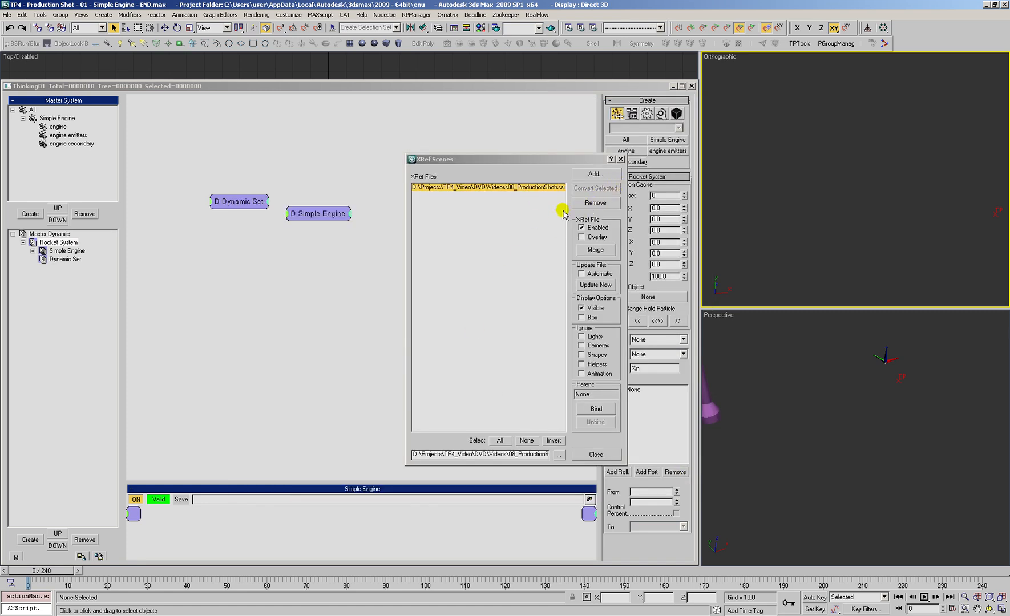
click(593, 251)
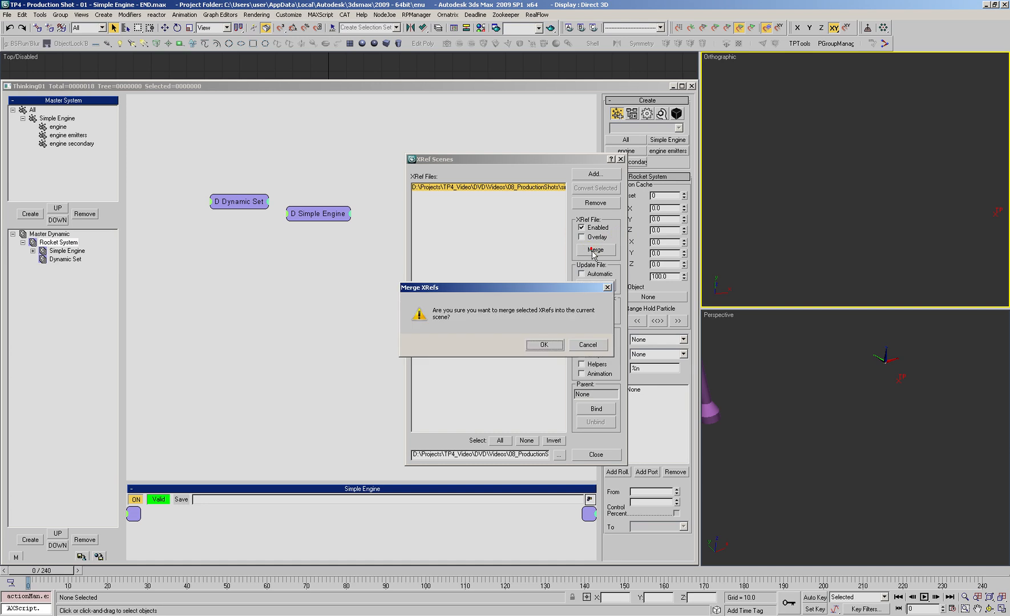
click(541, 345)
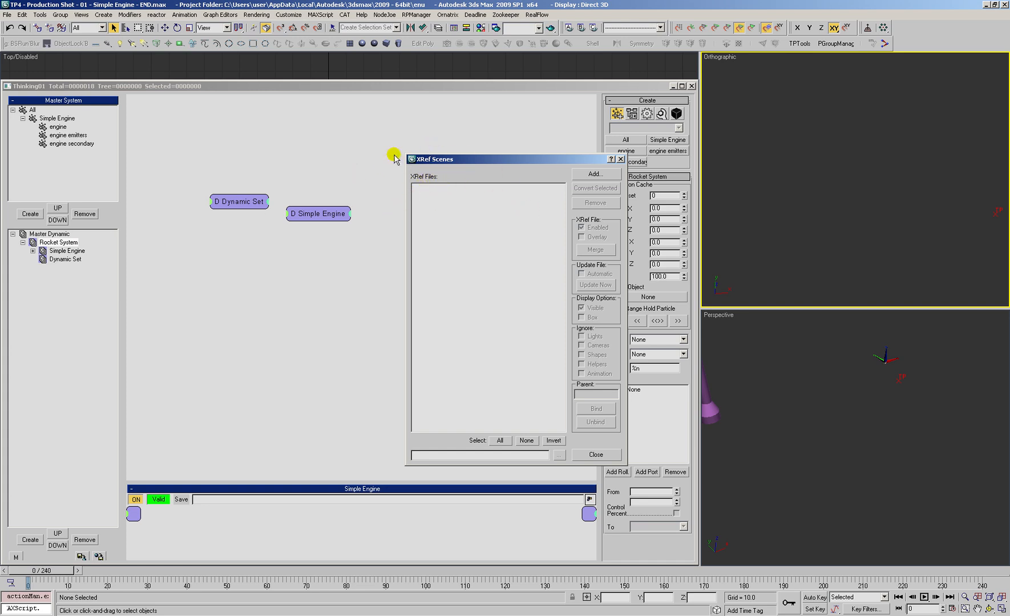
Step: Close the XRef Scenes dialog, look over the merged rocket and rearrange the Dynamic Set and Simple Engine nodes
click(594, 456)
mouse_move(802, 448)
ctrl+alt+middle_down()
mouse_move(751, 486)
mouse_move(761, 428)
mouse_move(773, 454)
mouse_move(846, 426)
mouse_move(818, 436)
mouse_move(791, 426)
ctrl+alt+middle_up()
click(753, 453)
click(790, 430)
click(746, 441)
click(324, 252)
drag(238, 199, 316, 251)
drag(315, 212, 294, 172)
Step: Move the Dynamic Set above Simple Engine in the Rocket System tree and rename it create rockets
click(68, 259)
drag(60, 259, 60, 249)
click(62, 252)
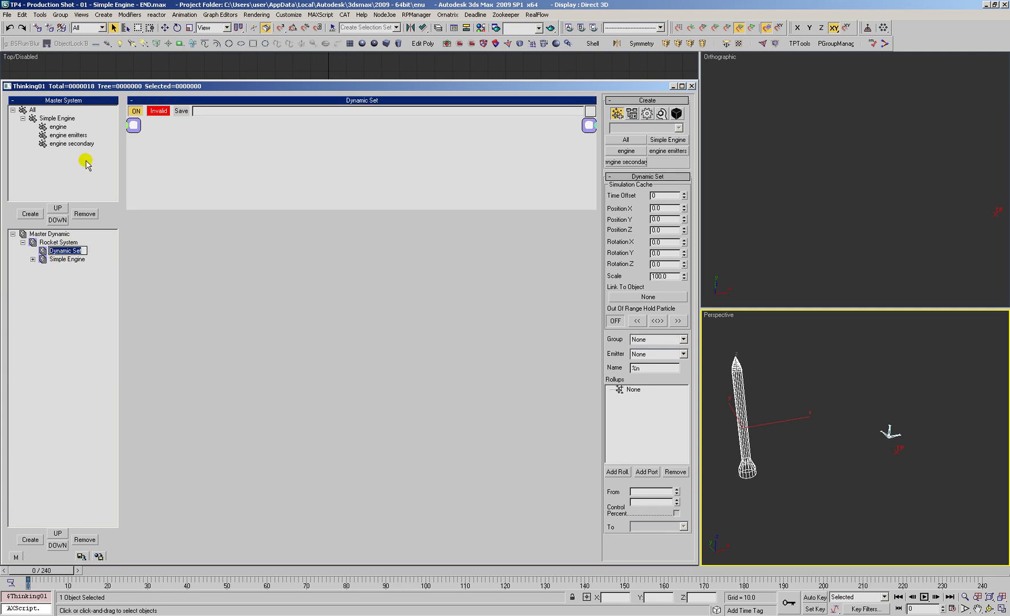
text(Create rockets)
key(Return)
Step: Enlarge the create rockets graph area and switch the Orthographic viewport to a Top view
drag(242, 217, 284, 464)
click(850, 212)
key(t)
scroll(813, 210, down, 5)
scroll(781, 204, up, 2)
middle_drag(835, 196, 844, 192)
right_click(831, 211)
Step: Add the birth node surface black box from m3d_Generators to the create rockets set
right_click(295, 169)
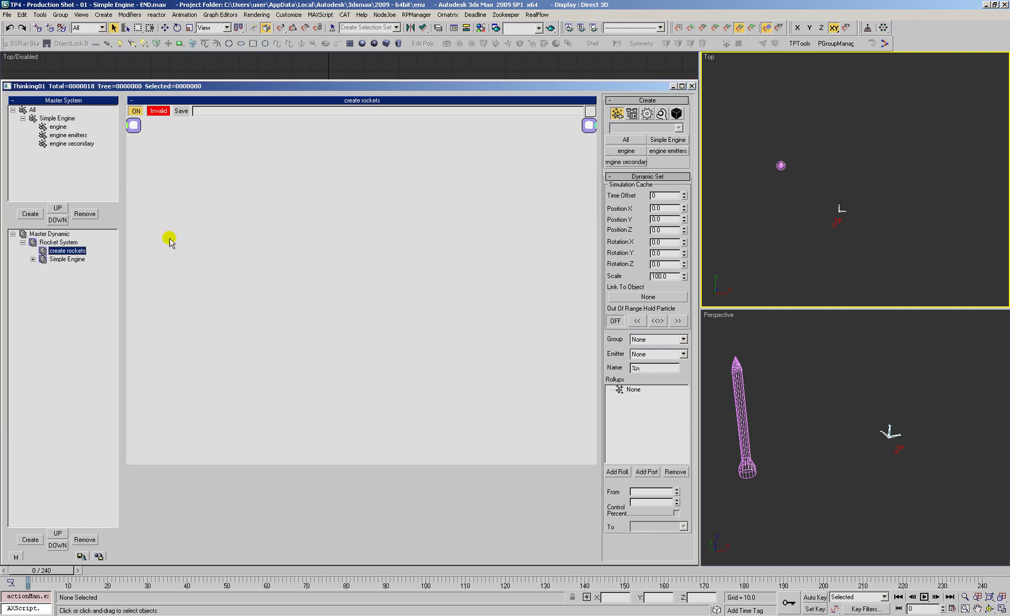
mouse_move(244, 215)
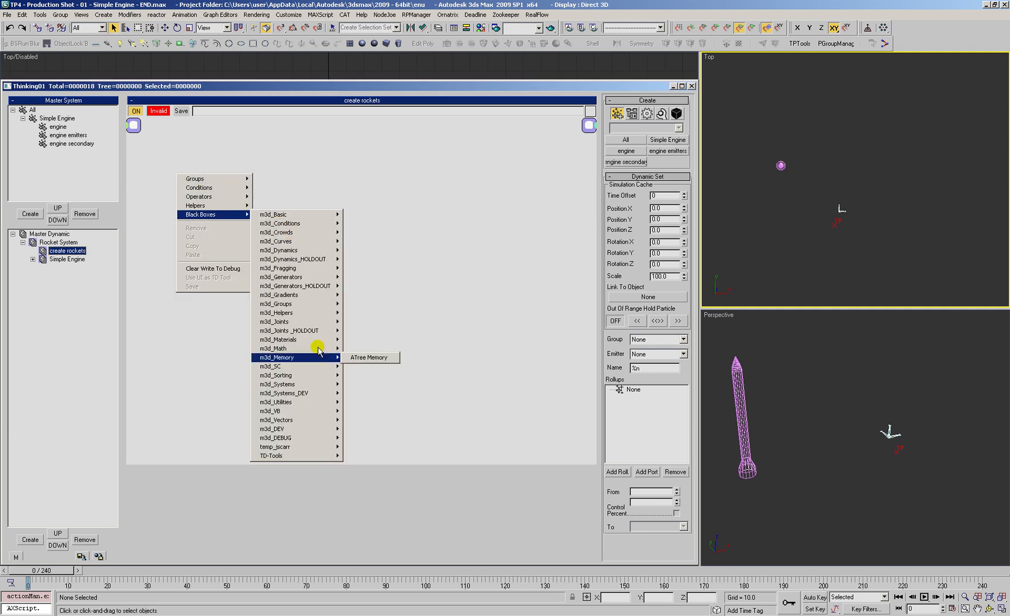
mouse_move(297, 377)
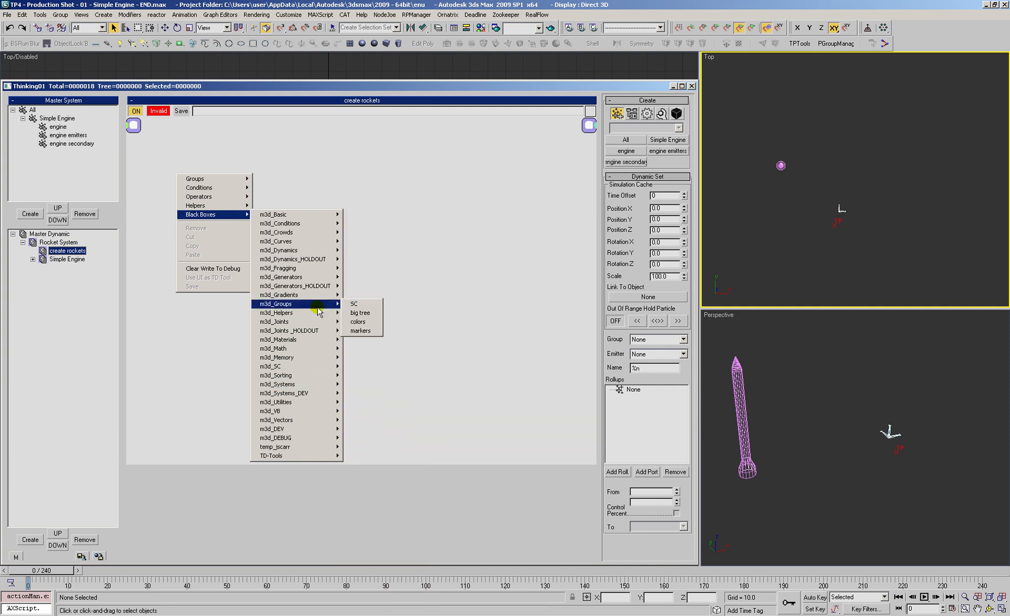
mouse_move(305, 279)
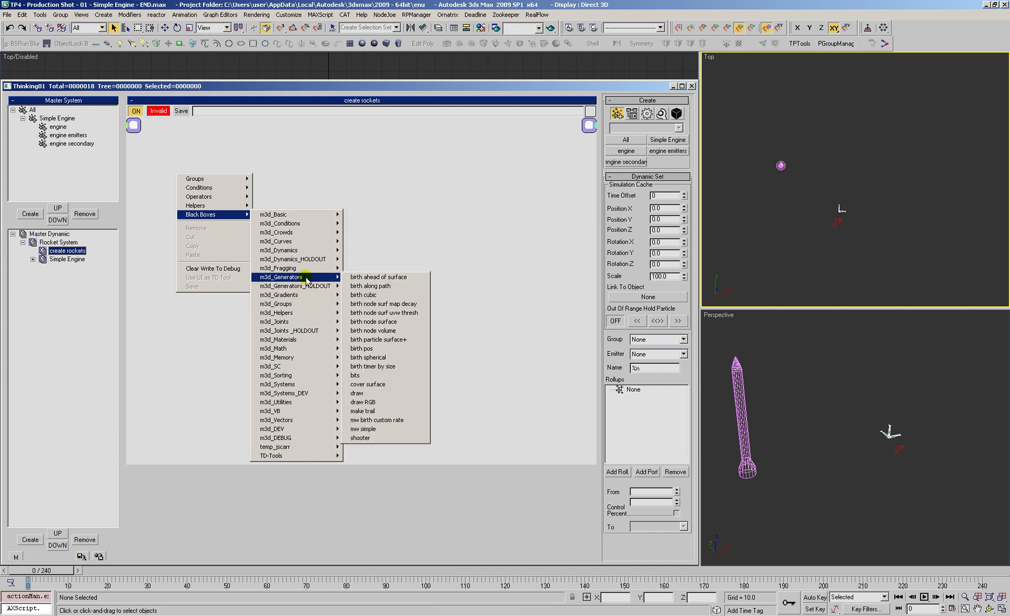
click(372, 323)
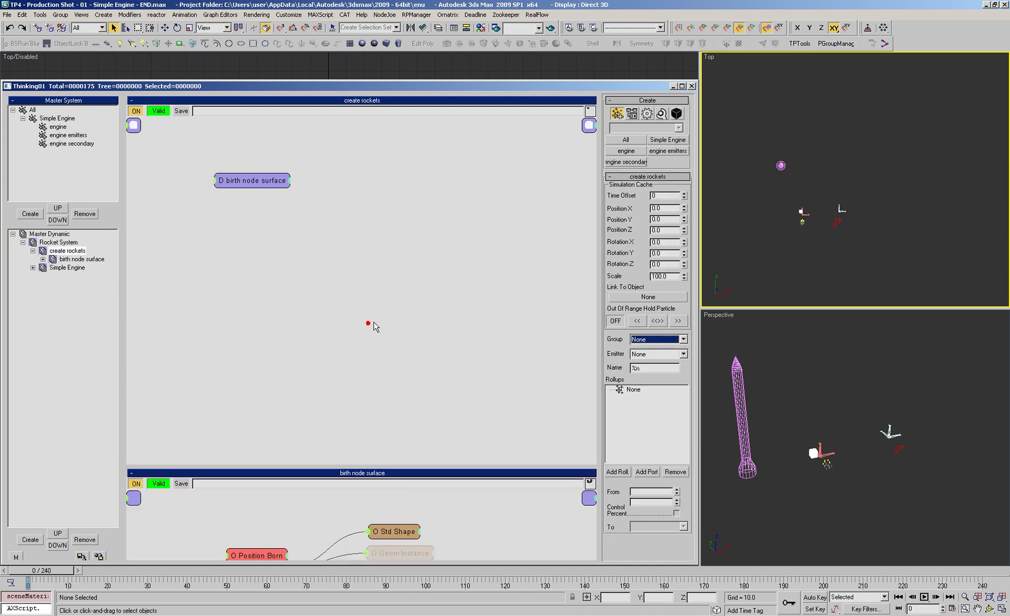
Step: Create a wide rectangular plane beside the rocket in the Top view
click(349, 43)
drag(800, 171, 851, 173)
key(w)
click(336, 268)
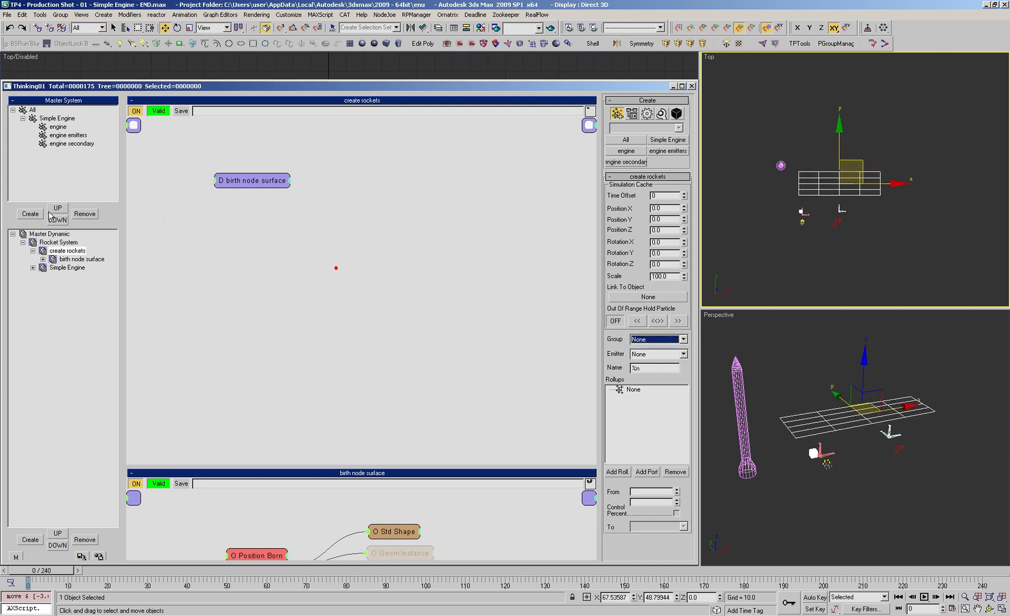
Step: Open the birth node surface network and examine its Position Born operator and connected nodes
click(68, 260)
click(258, 180)
click(656, 189)
click(652, 189)
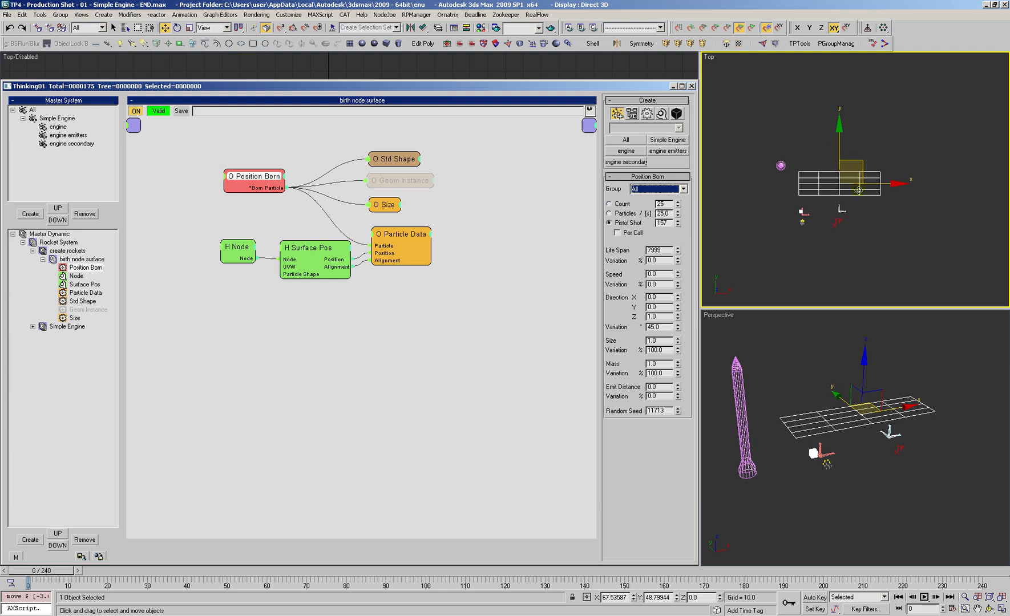
key(ctrl+p)
alt+middle_drag(848, 399, 850, 406)
click(309, 389)
Step: Assign the plane as the source object of the Node helper in birth node surface
drag(237, 253, 232, 248)
click(648, 191)
click(837, 451)
click(446, 378)
key(alt+z)
drag(853, 425, 851, 410)
Step: Disable the Std Shape operator and enable the Geom Instance operator in birth node surface
click(382, 355)
drag(390, 159, 412, 184)
right_click(401, 152)
click(401, 155)
right_click(425, 188)
right_click(414, 182)
click(414, 188)
Step: Pick the rocket model as the Geom Instance object and enable Use Subtree Also
click(624, 254)
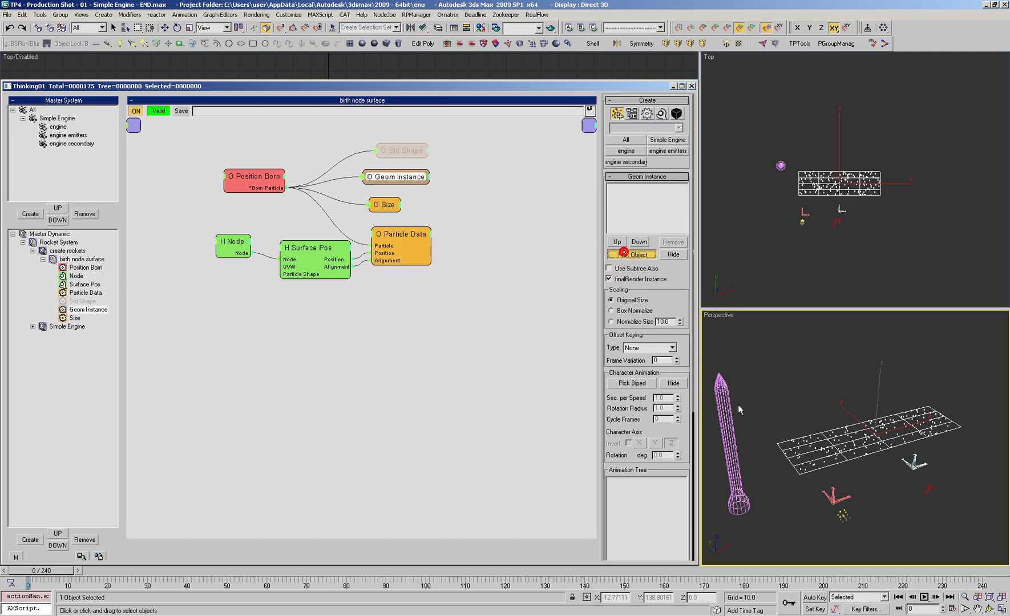
click(881, 425)
click(619, 187)
click(610, 269)
Step: Switch the Geom Instance scaling to Normalize Size with a value of 1.0
click(611, 322)
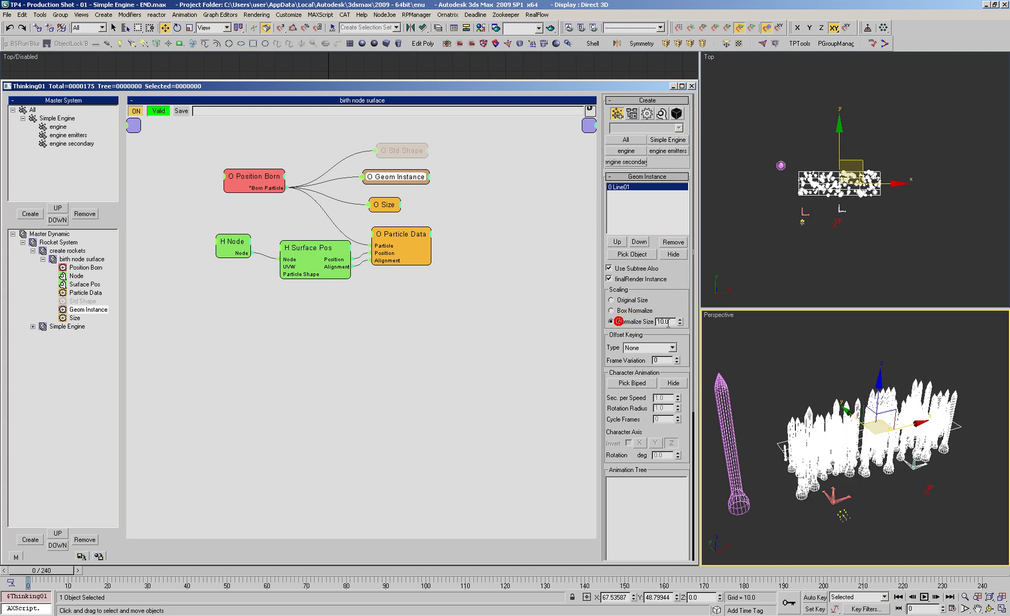
text(1.0)
key(Tab)
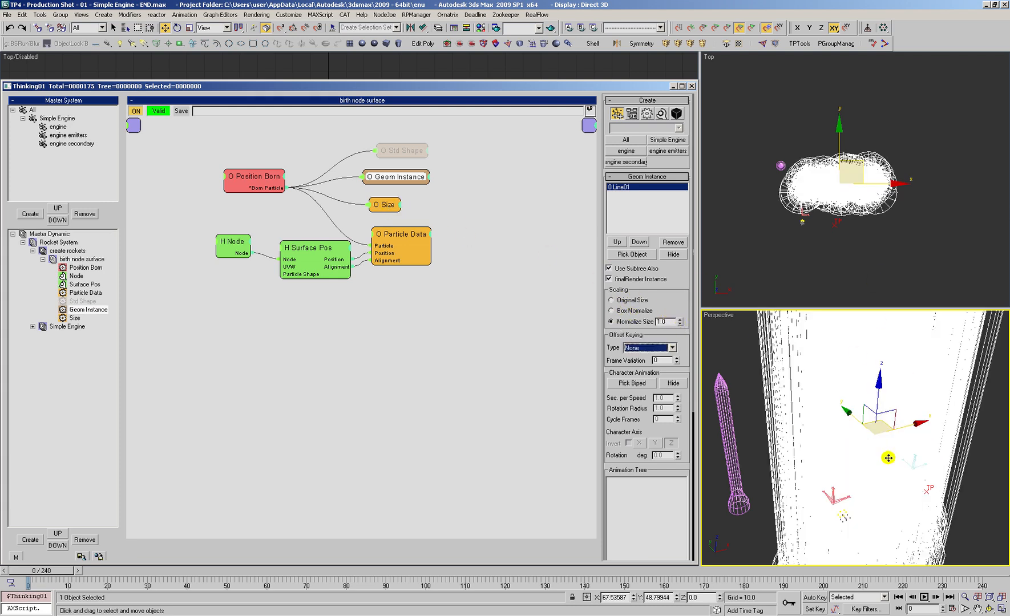
Step: Examine the Size operator's settings and disable the operator in birth node surface
drag(385, 209, 390, 206)
click(80, 310)
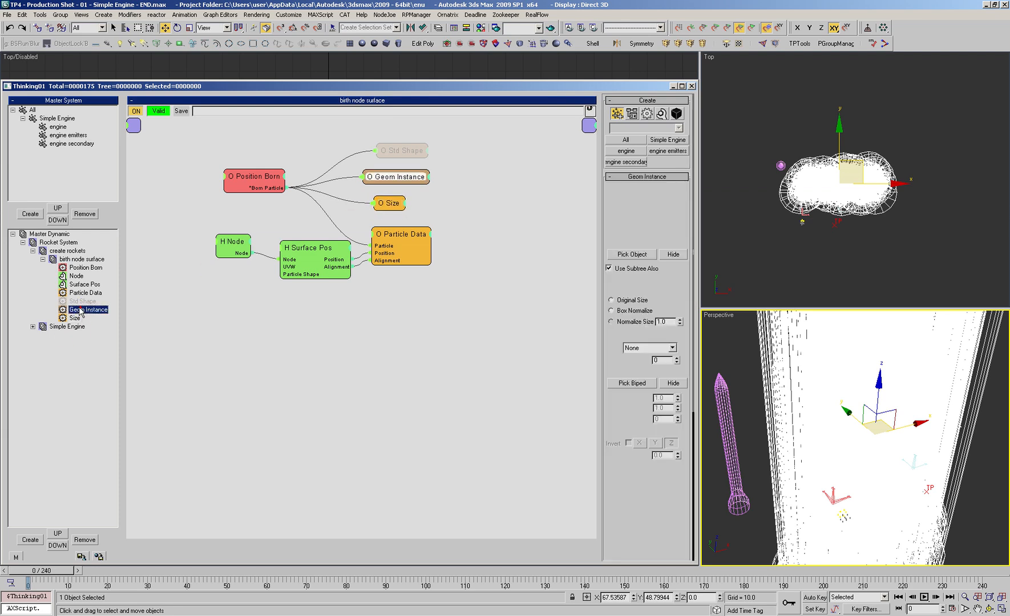
click(74, 319)
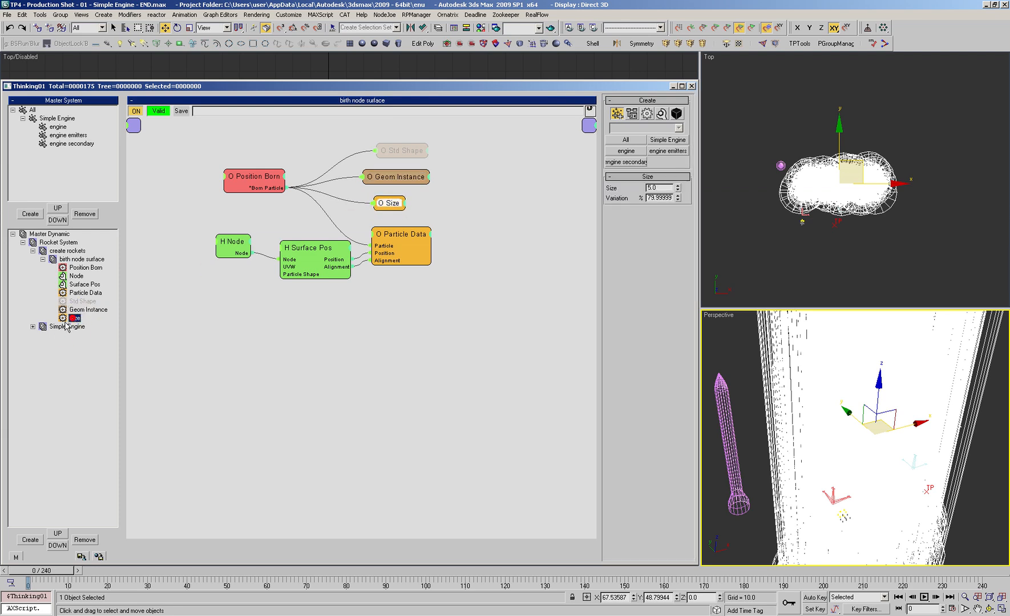
drag(388, 207, 387, 205)
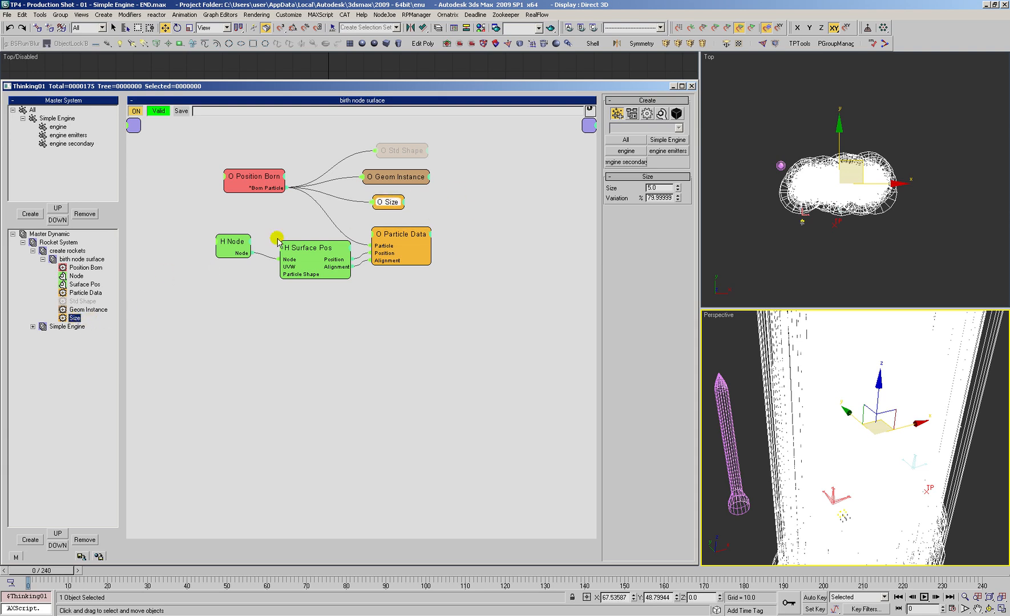
right_click(389, 202)
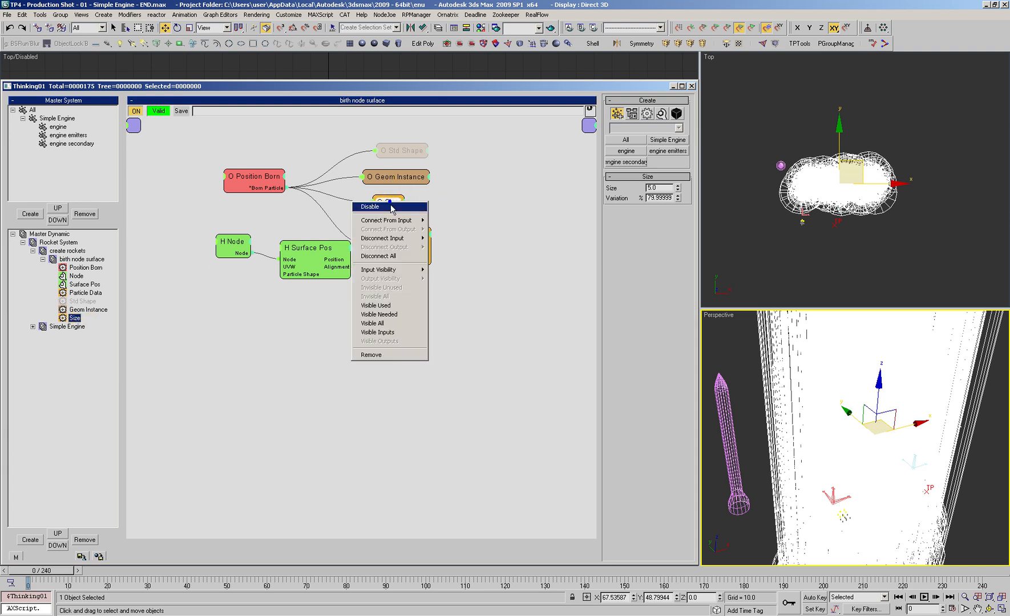
click(389, 206)
Step: Switch the Perspective view to shaded display and inspect the instanced rockets on the plane
drag(401, 178, 404, 181)
key(alt+z)
drag(848, 351, 825, 382)
click(826, 408)
key(F3)
key(ctrl+r)
drag(854, 422, 958, 411)
Step: Set Position Born's direction, size and mass variations to 0.0, its life span to 9999 and its random seed to 12043
drag(254, 186, 252, 178)
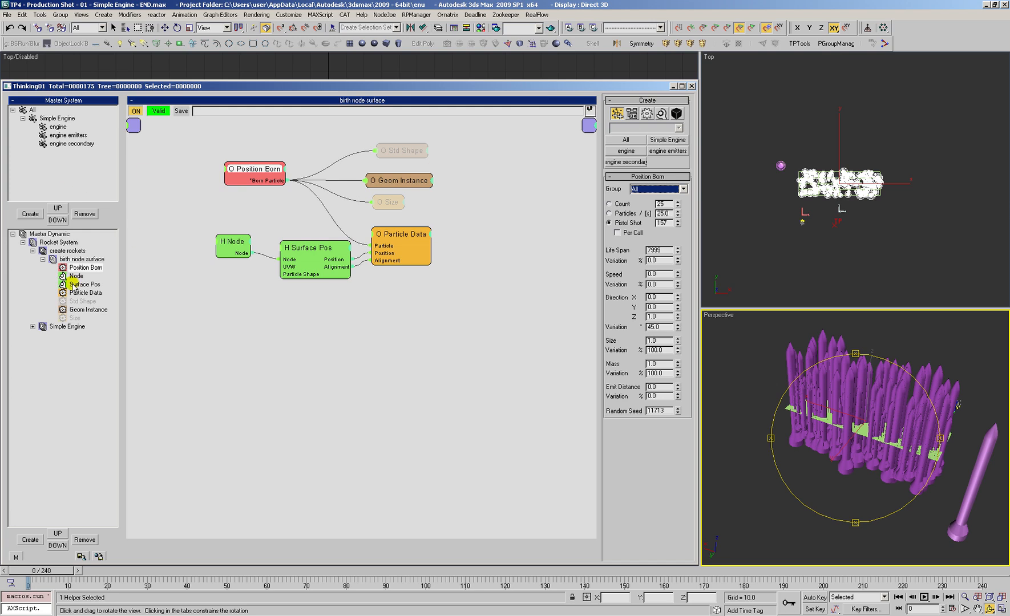
drag(254, 174, 259, 176)
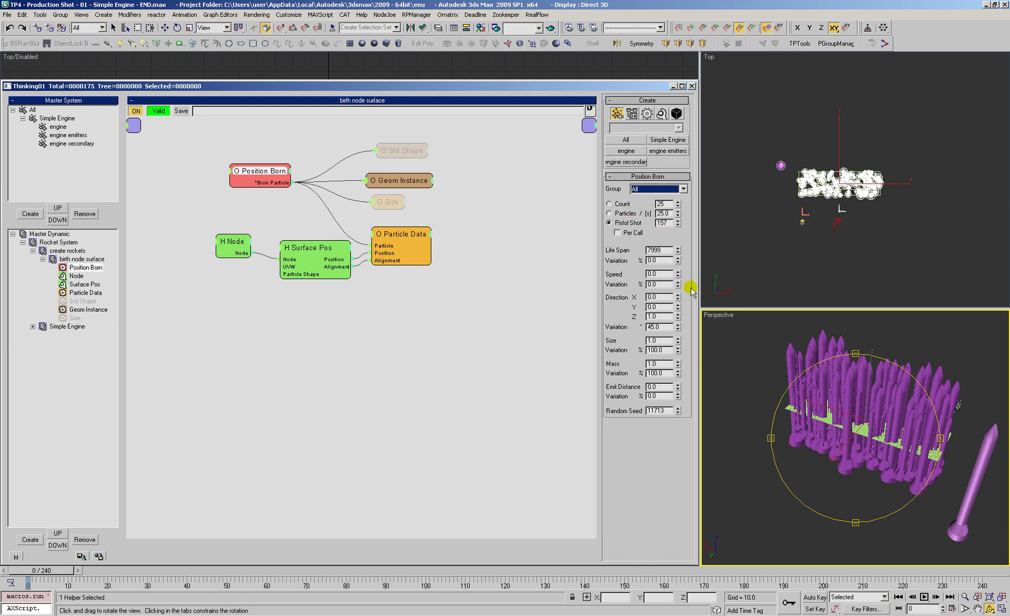
click(665, 327)
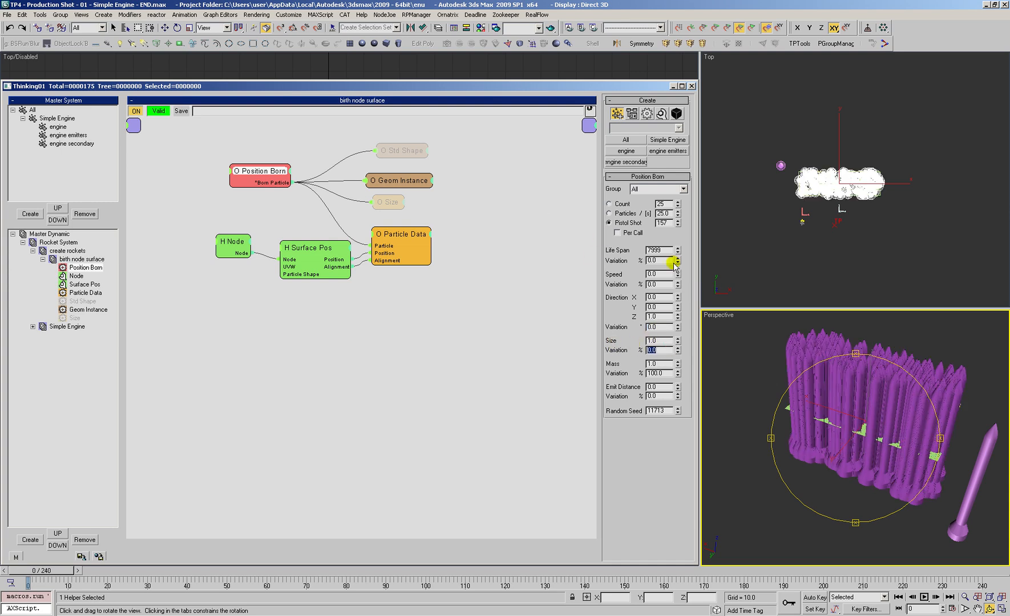
click(504, 182)
drag(676, 410, 676, 405)
click(322, 251)
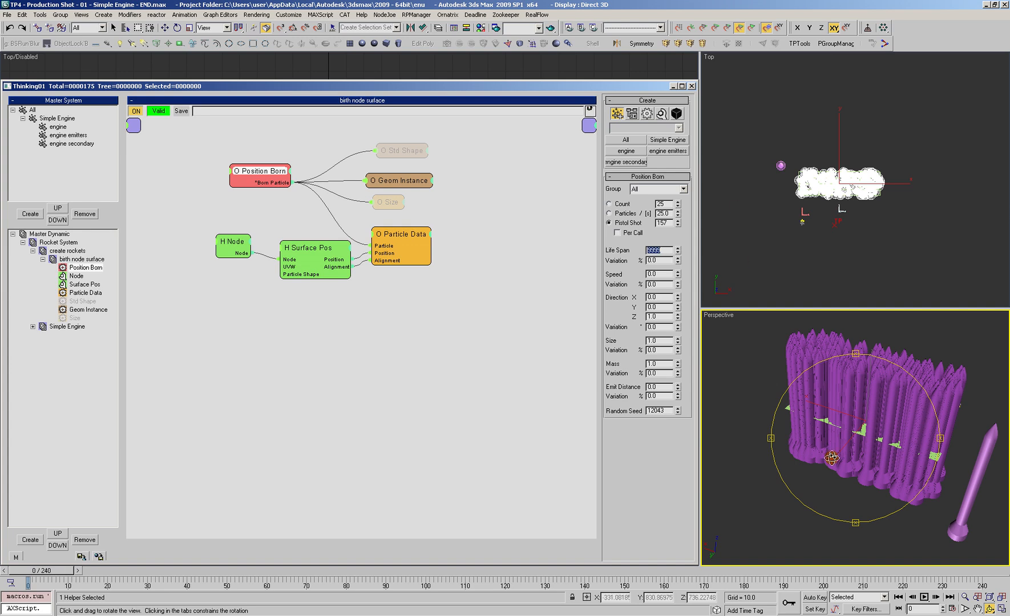
Step: Inspect the rockets from another angle and set Position Born's Pistol Shot count to 10
drag(841, 463, 759, 392)
drag(841, 436, 825, 431)
alt+middle_drag(825, 431, 810, 419)
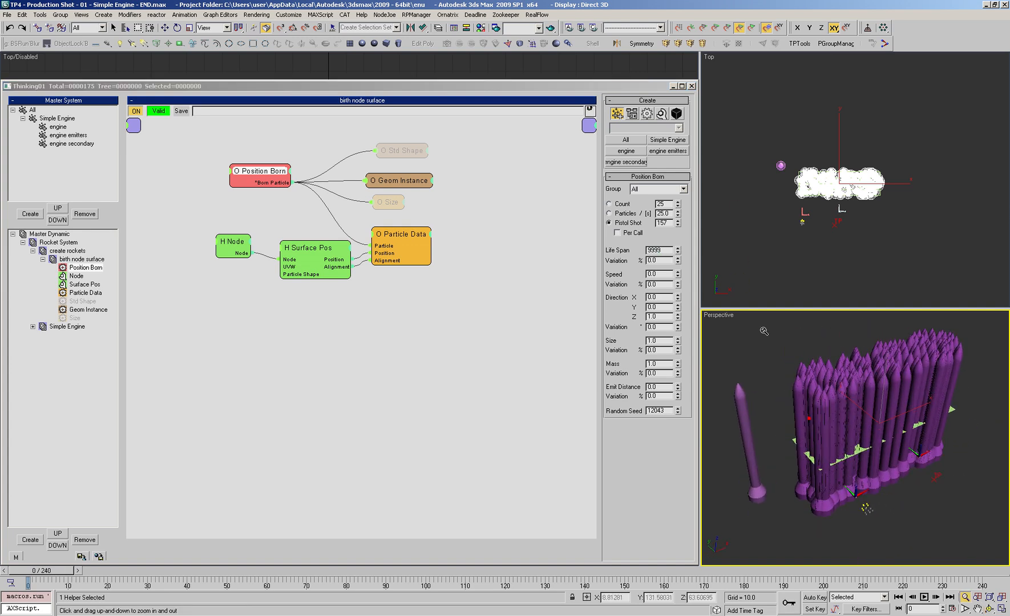
double_click(667, 223)
text(10)
key(Return)
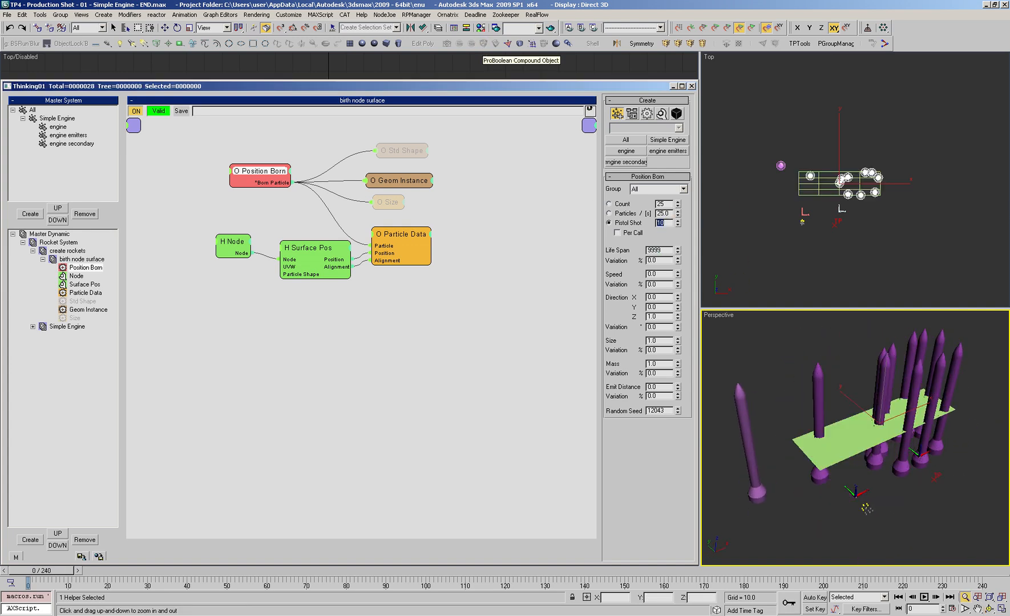
Step: Switch Position Born to particles per second at a rate of 2 and scrub the timeline to frame 82
scroll(856, 451, down, 2)
alt+middle_drag(856, 451, 861, 436)
click(278, 210)
drag(273, 171, 285, 170)
click(619, 215)
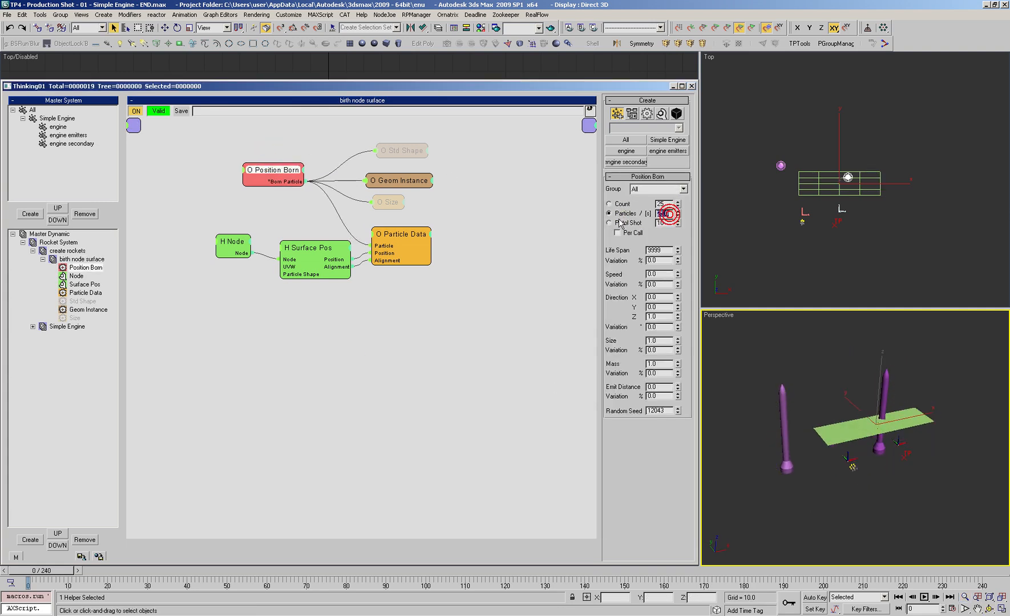
text(2)
drag(29, 582, 354, 593)
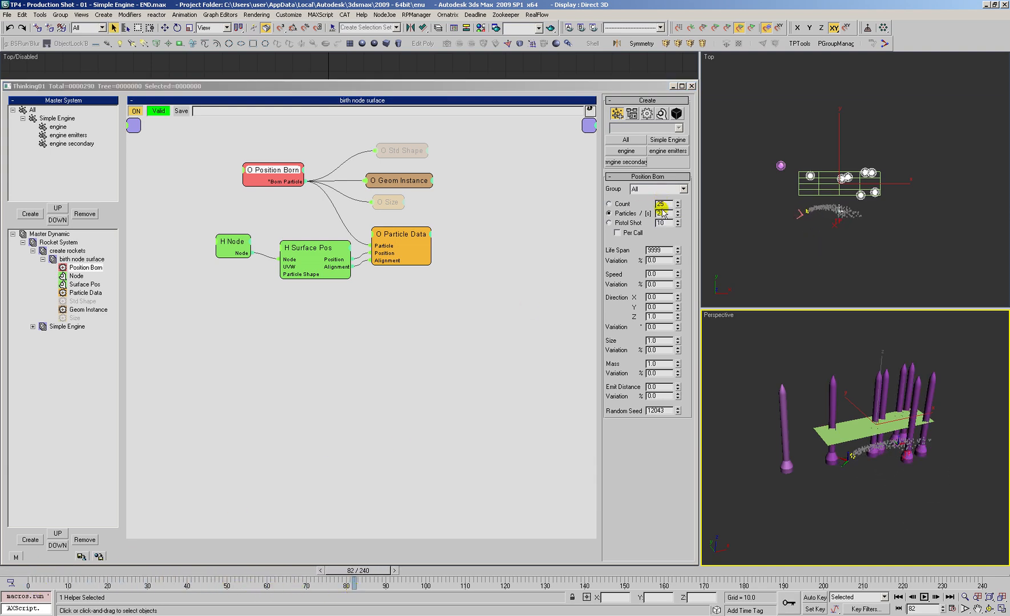
Step: Try a Position Born rate of 4 particles per second, and settle on a rate of 0.5
drag(666, 213, 590, 214)
text(4)
key(Tab)
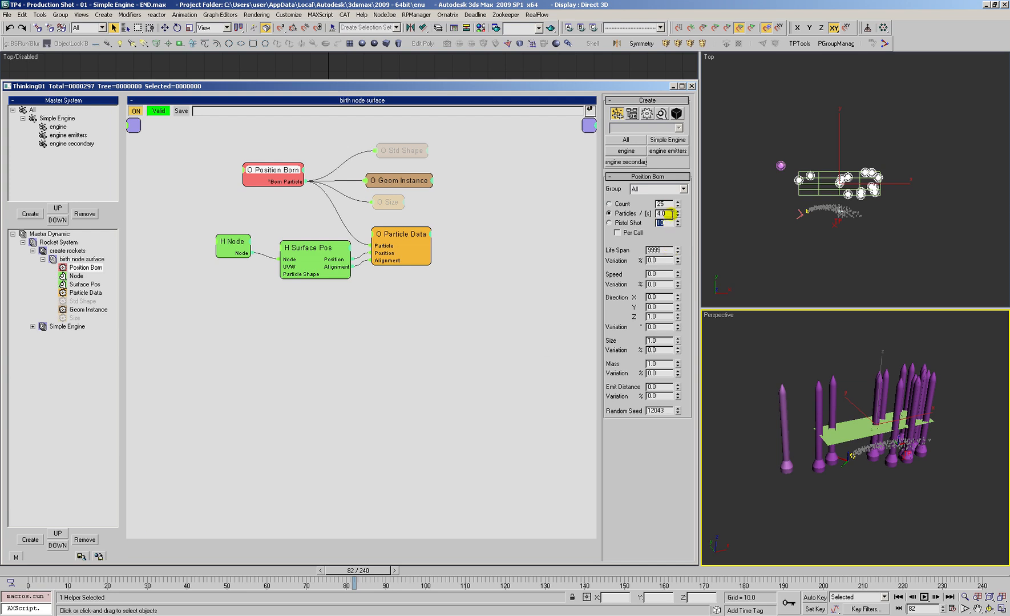
text(0.5)
key(Return)
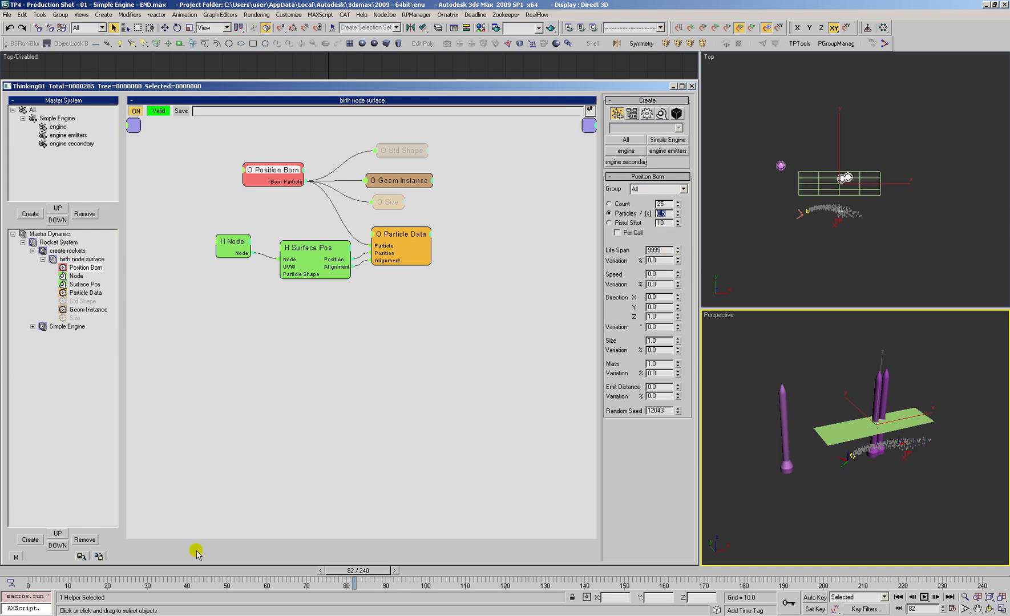
Step: Return the timeline to frame 0 and switch the Perspective view to wireframe display
click(28, 571)
drag(28, 571, 10, 557)
middle_drag(821, 365, 815, 392)
scroll(839, 465, down, 3)
alt+middle_drag(841, 471, 838, 459)
click(828, 458)
key(F3)
Step: Try deleting the plane from the scene, and undo the deletion
click(822, 459)
key(Delete)
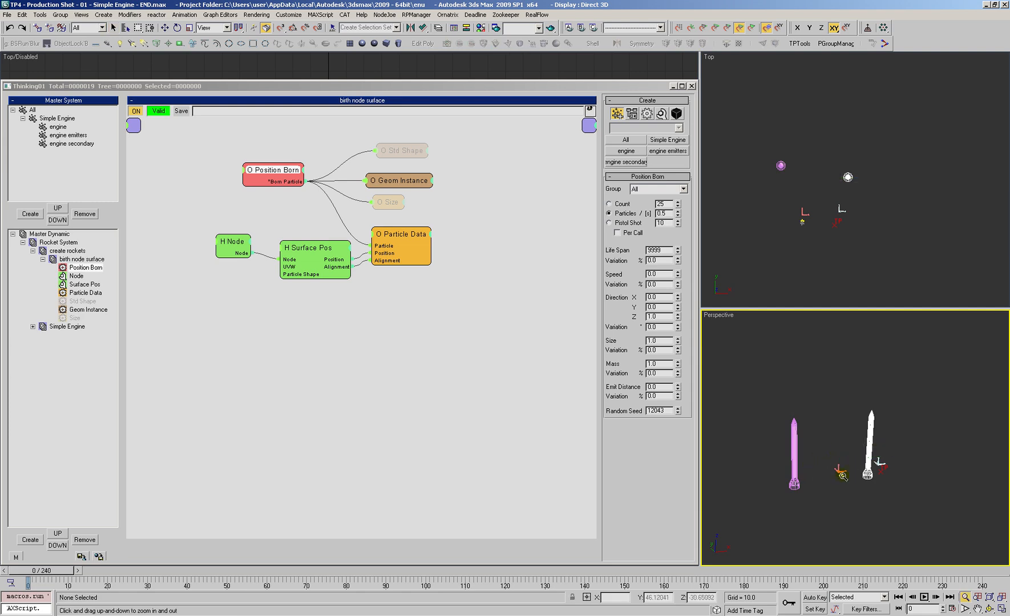
scroll(849, 472, up, 3)
middle_drag(850, 445, 849, 442)
click(772, 455)
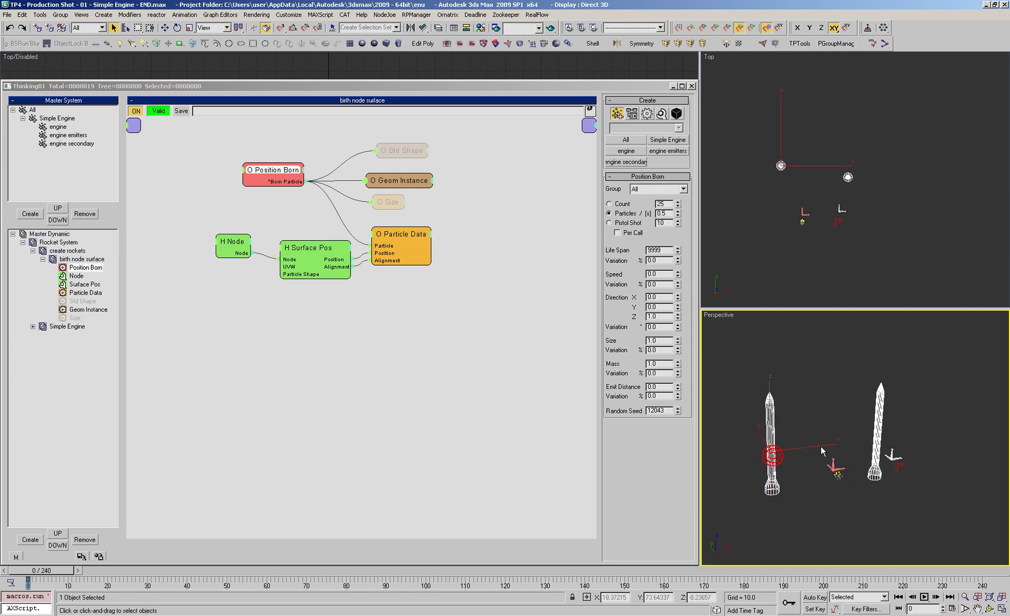
key(ctrl+z)
Step: Select the plane and the original rocket together, open TP Tools and run TPLayers
click(820, 446)
ctrl+click(770, 439)
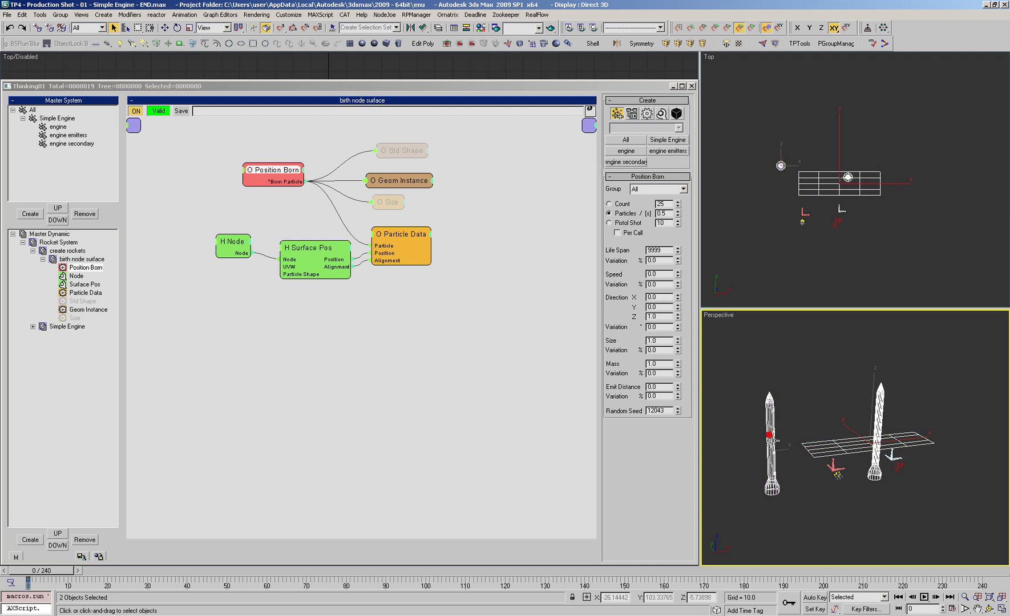
click(796, 44)
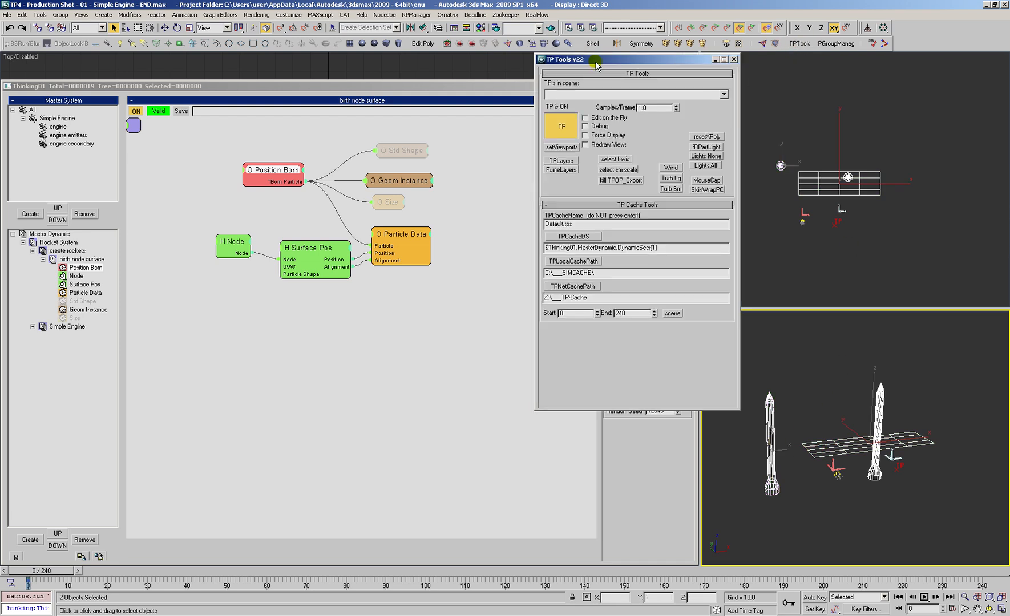
drag(595, 64, 573, 64)
click(539, 161)
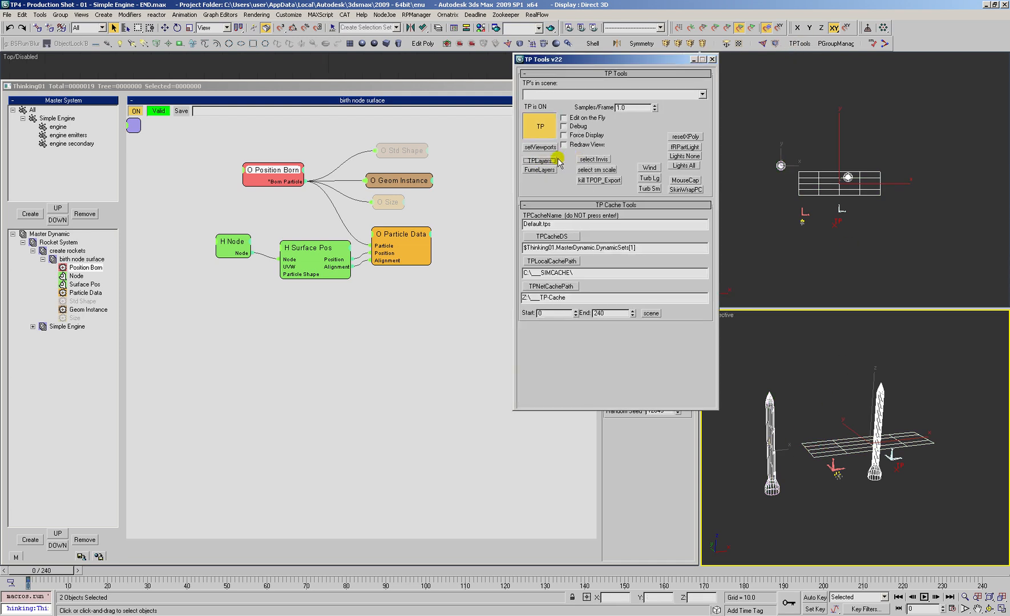
Step: Add the selected plane and rocket to the TP sources layer, and close TP Tools
click(181, 189)
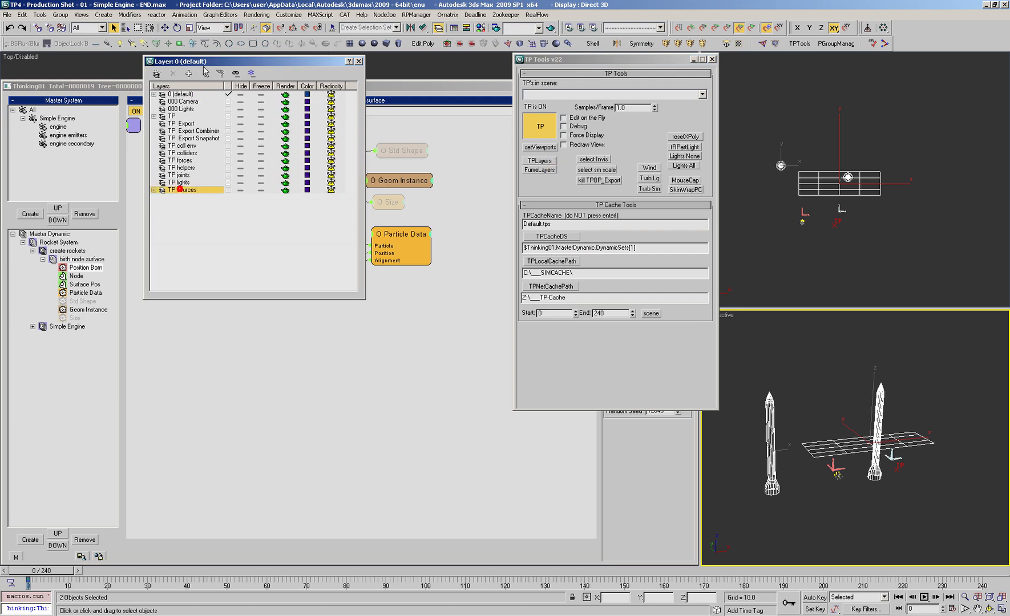
click(153, 189)
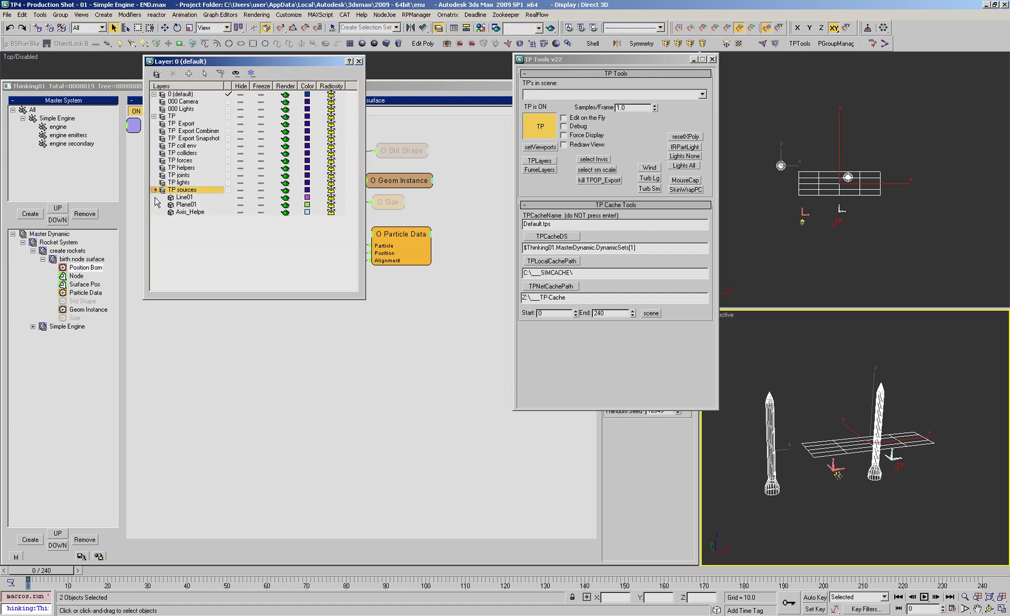
click(683, 61)
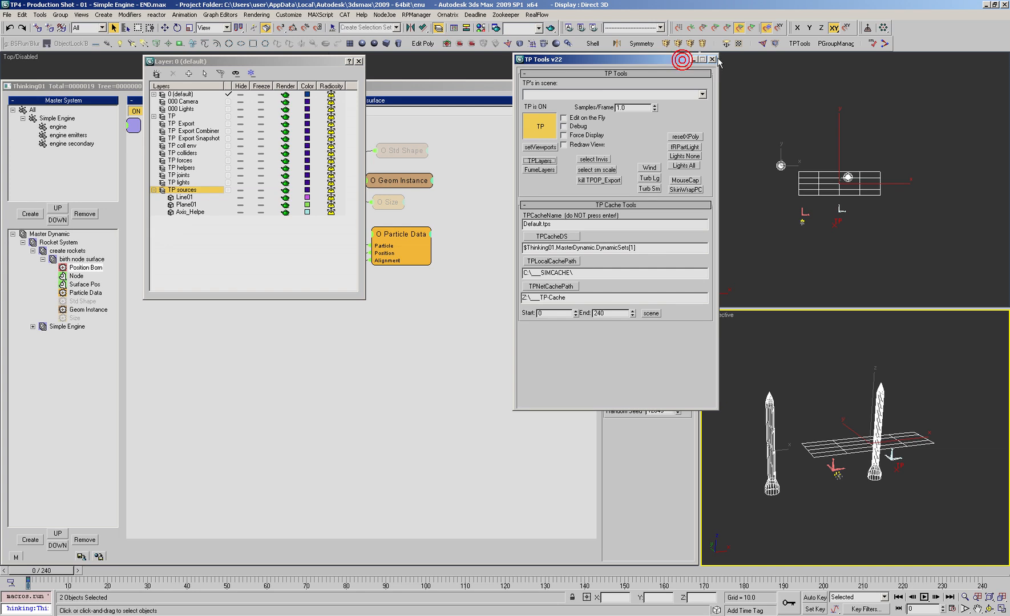
click(713, 60)
Step: Rename the original rocket model as rocket and return to the layer list
click(748, 422)
click(767, 428)
key(c)
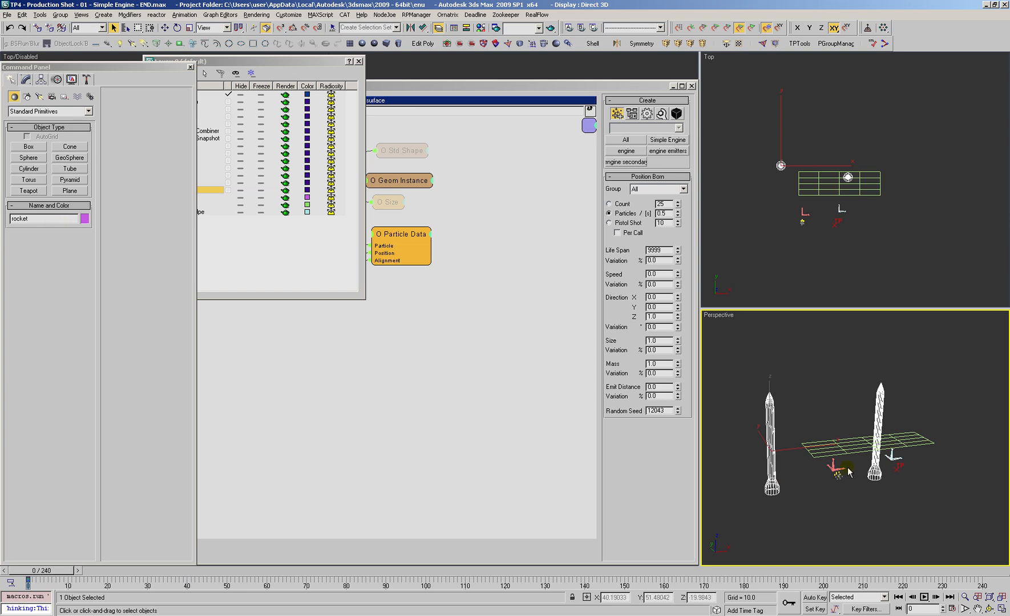
key(c)
click(188, 239)
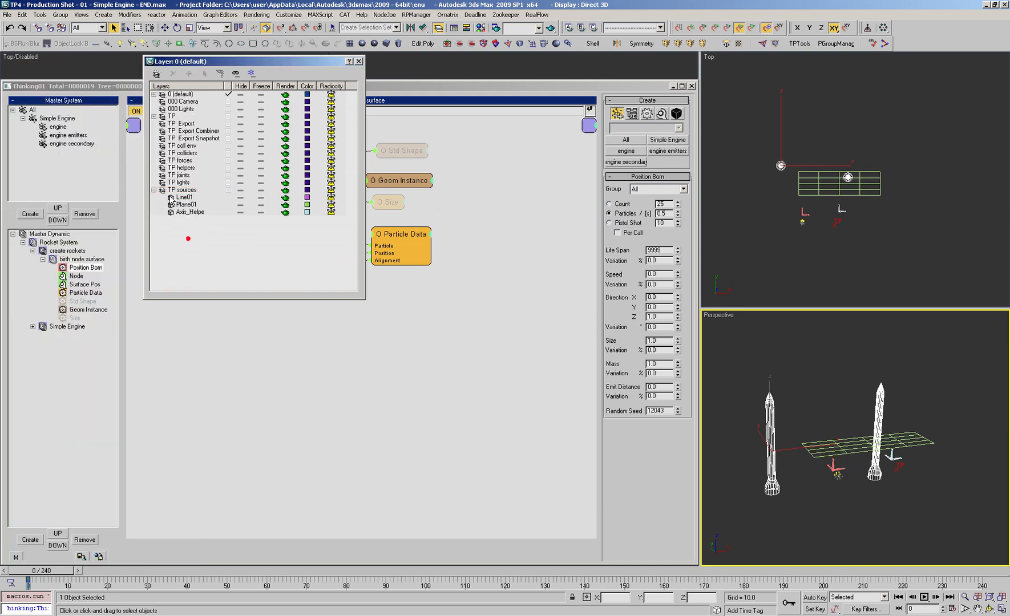
Step: Collapse the TP sources layer and hide it to check the particle objects on their own
click(154, 190)
click(239, 190)
middle_drag(873, 422, 825, 450)
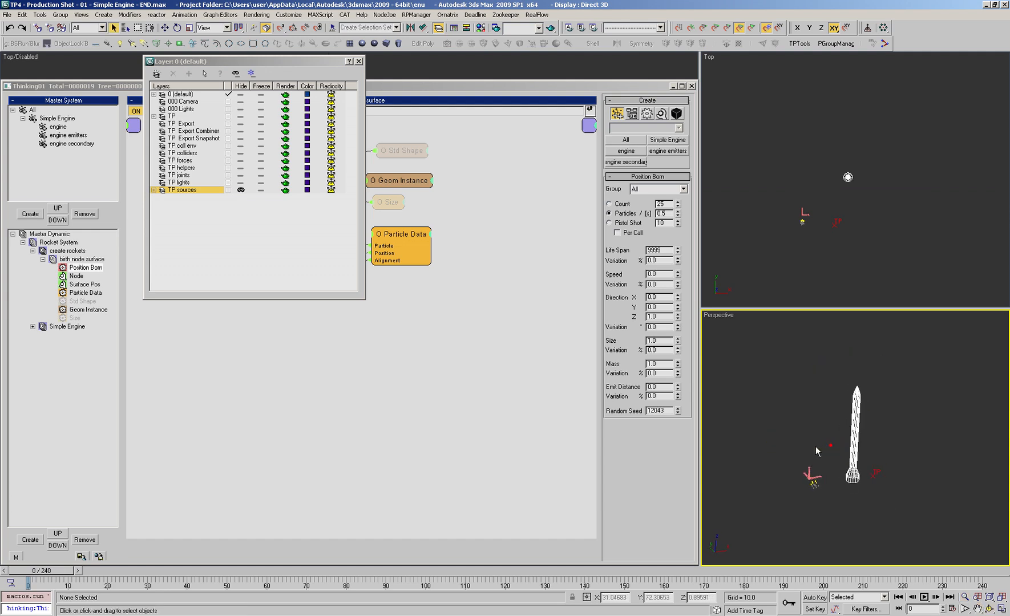
Step: Show the TP sources layer again, hide the TP layer, and inspect the source rocket and plane
click(240, 190)
click(241, 116)
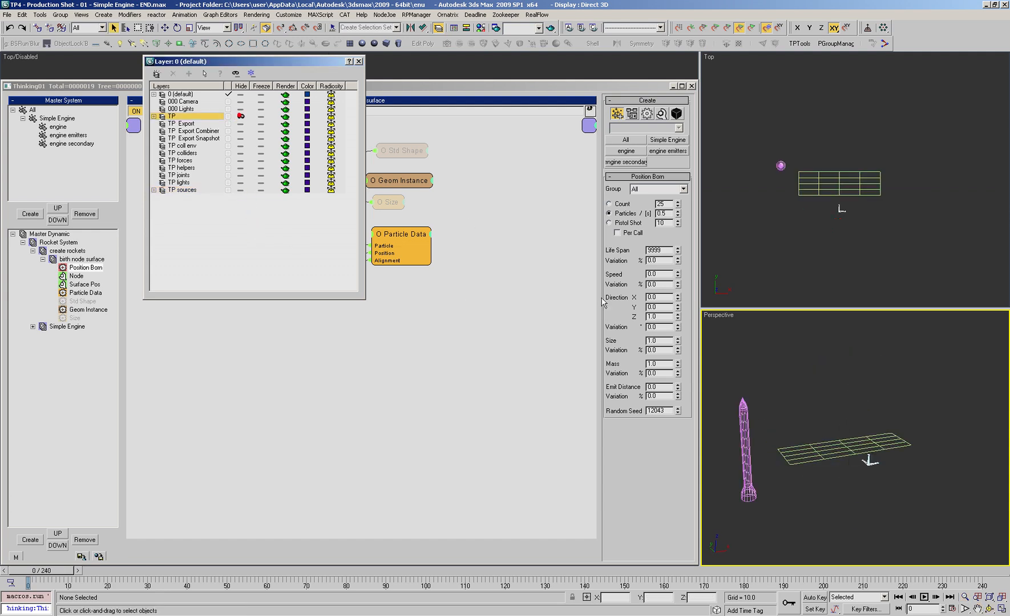
click(741, 421)
key(w)
alt+middle_drag(778, 438, 825, 438)
middle_drag(774, 408, 801, 413)
ctrl+alt+middle_drag(800, 414, 764, 484)
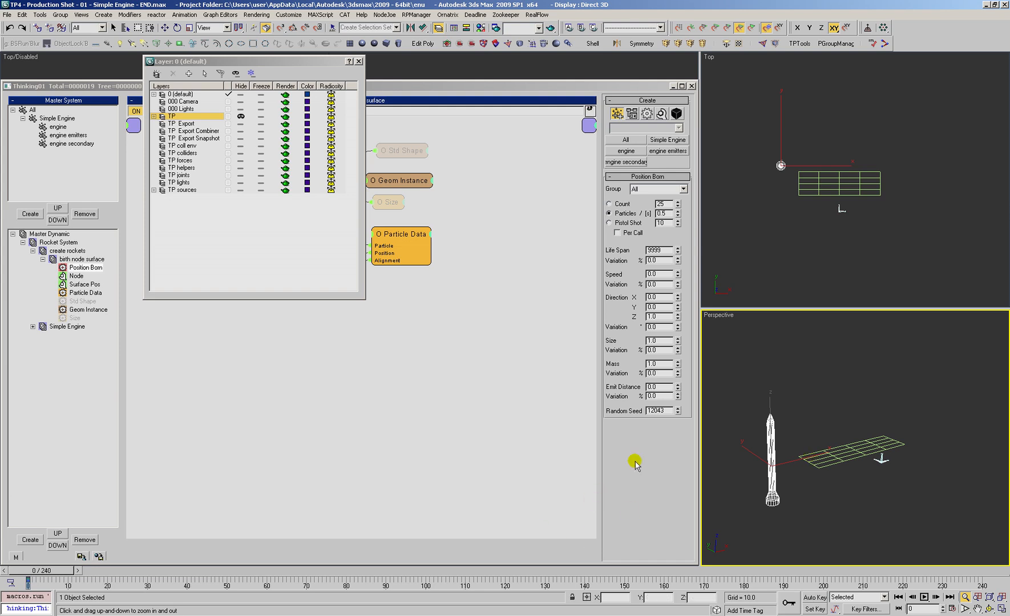
scroll(891, 470, up, 3)
alt+middle_drag(869, 463, 854, 475)
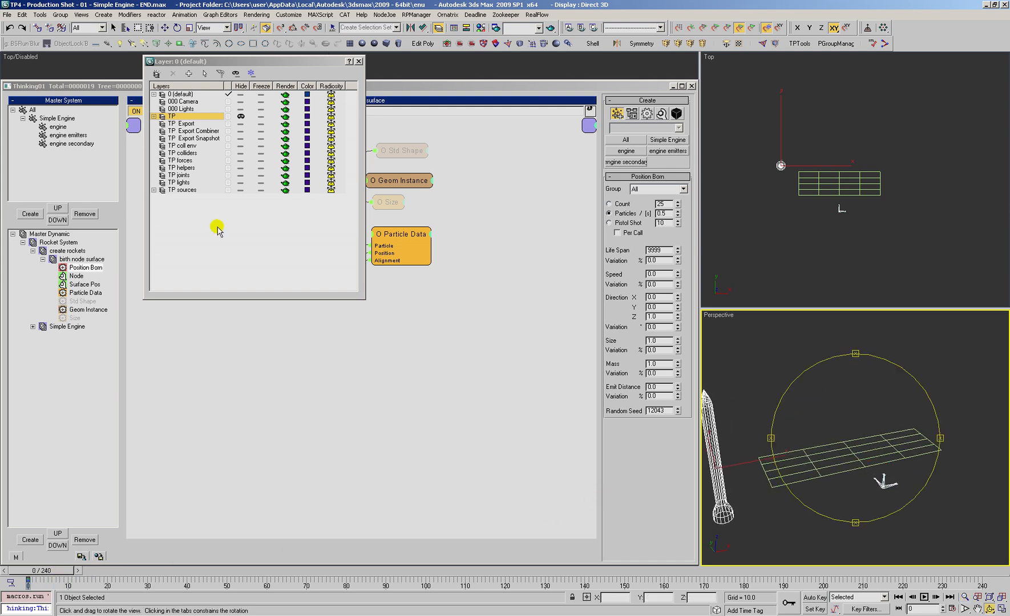
Step: Hide all layers and show only the TP layer in the viewports
click(236, 73)
click(241, 116)
ctrl+alt+middle_drag(810, 498, 808, 479)
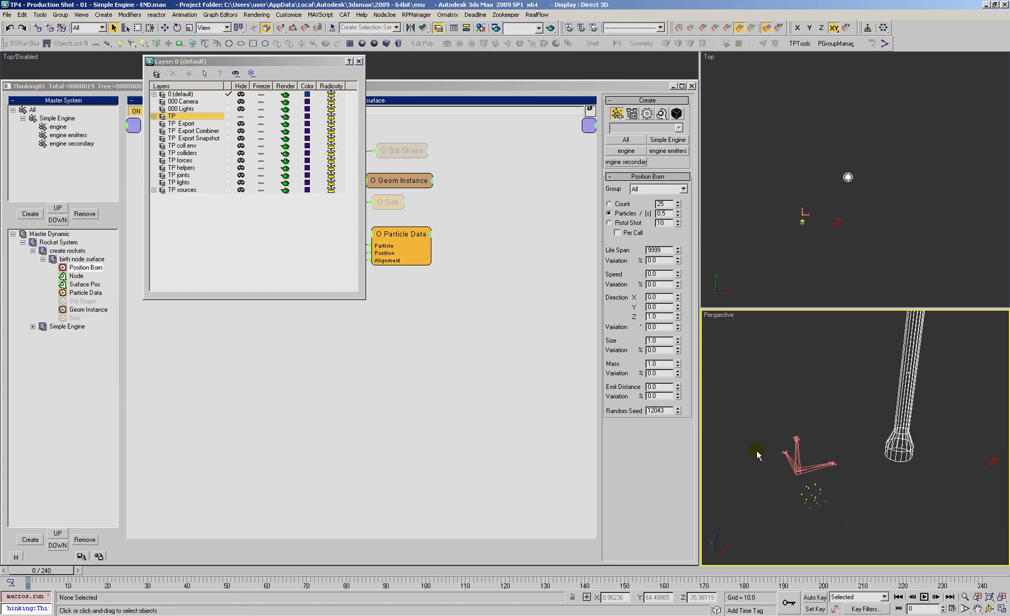
ctrl+alt+middle_drag(811, 500, 817, 432)
ctrl+alt+middle_drag(816, 431, 820, 418)
alt+middle_drag(821, 419, 818, 420)
Step: Examine the Simple Engine dynamic set and its create engine and create emitters networks
double_click(64, 327)
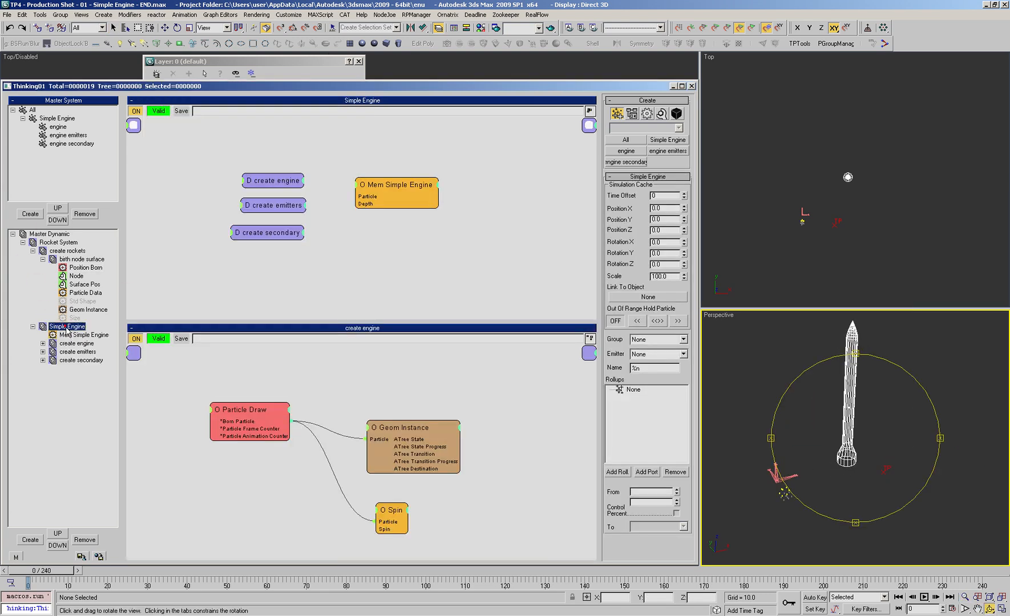
click(77, 344)
click(78, 352)
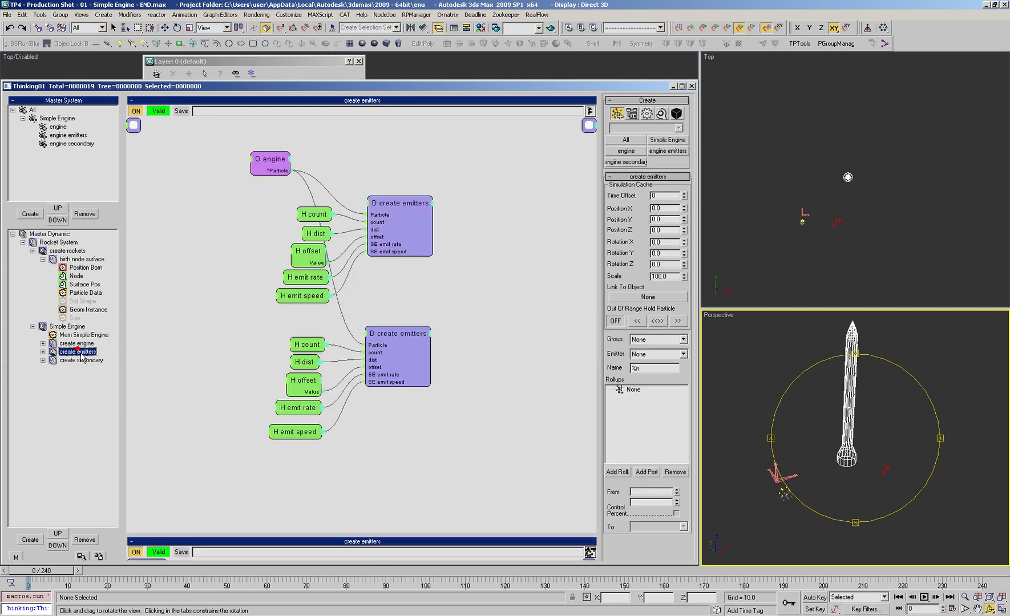
drag(874, 442, 861, 428)
alt+middle_drag(861, 428, 859, 442)
ctrl+alt+middle_drag(859, 443, 810, 429)
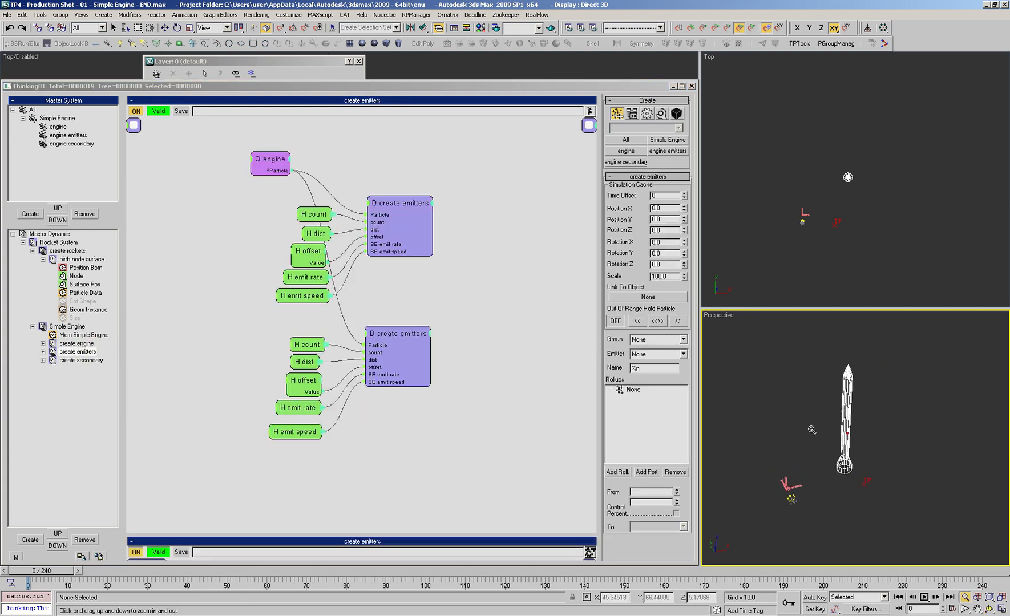
Step: Create a particle group under All and name it Rocket System
click(32, 117)
click(31, 214)
click(47, 152)
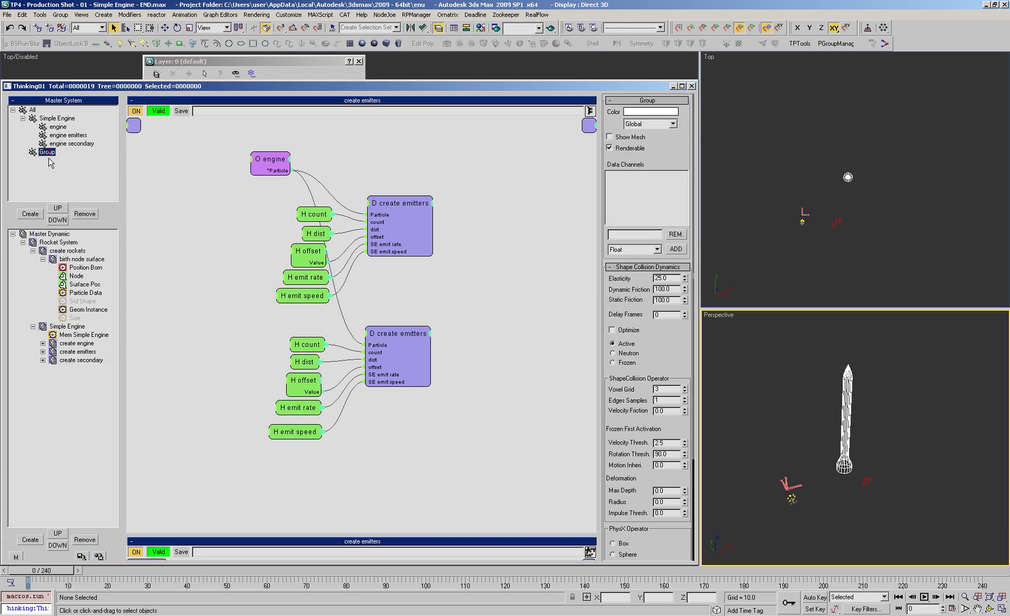
text(Rocket System)
key(Return)
Step: Create a subgroup named rocket inside the Rocket System group
click(30, 213)
click(53, 161)
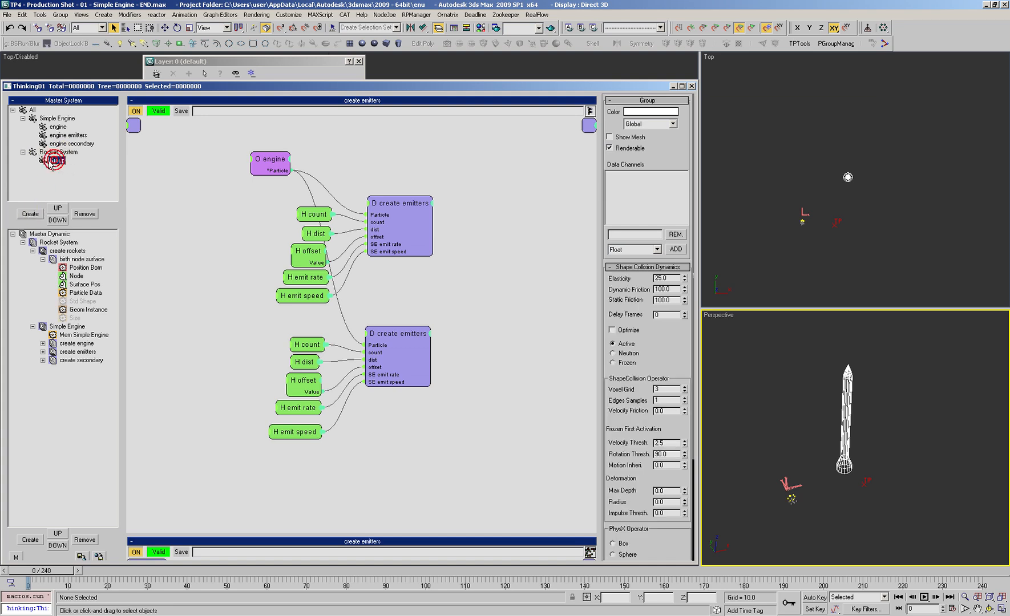
text(rocket)
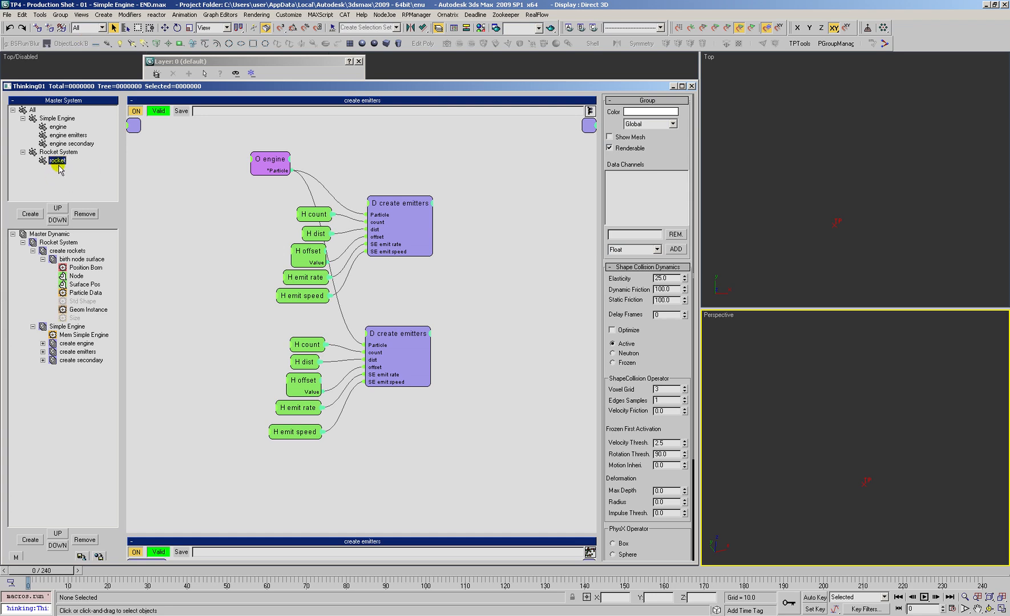
Step: Assign the Position Born operator in the birth node surface set to the rocket group
click(82, 259)
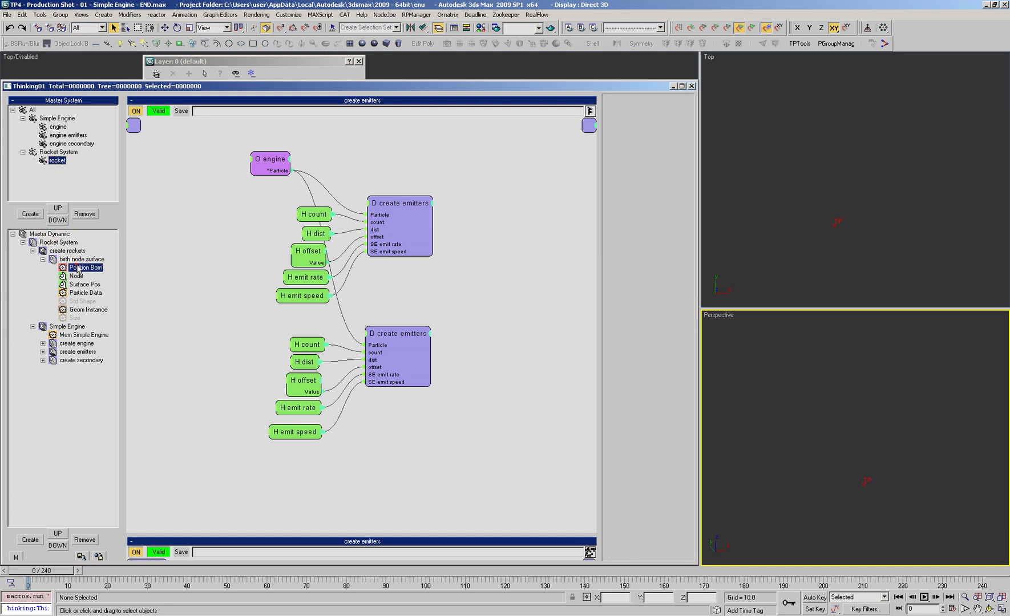
click(43, 259)
click(68, 251)
click(75, 260)
click(277, 171)
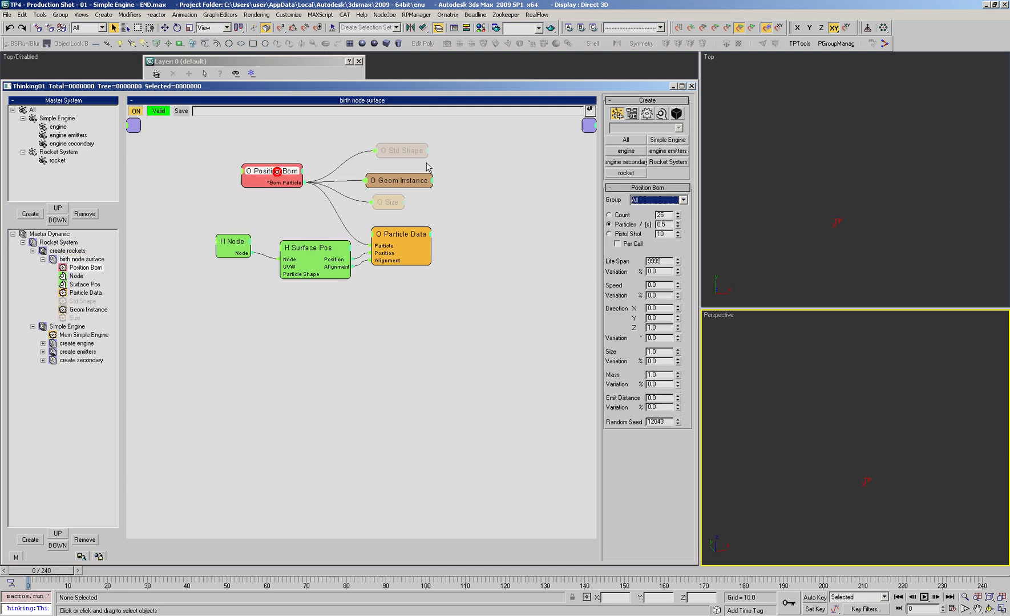
click(644, 201)
click(641, 251)
Step: Give the rocket group an orange-red color, turn on its mesh display, and scrub the animation near the start
click(58, 161)
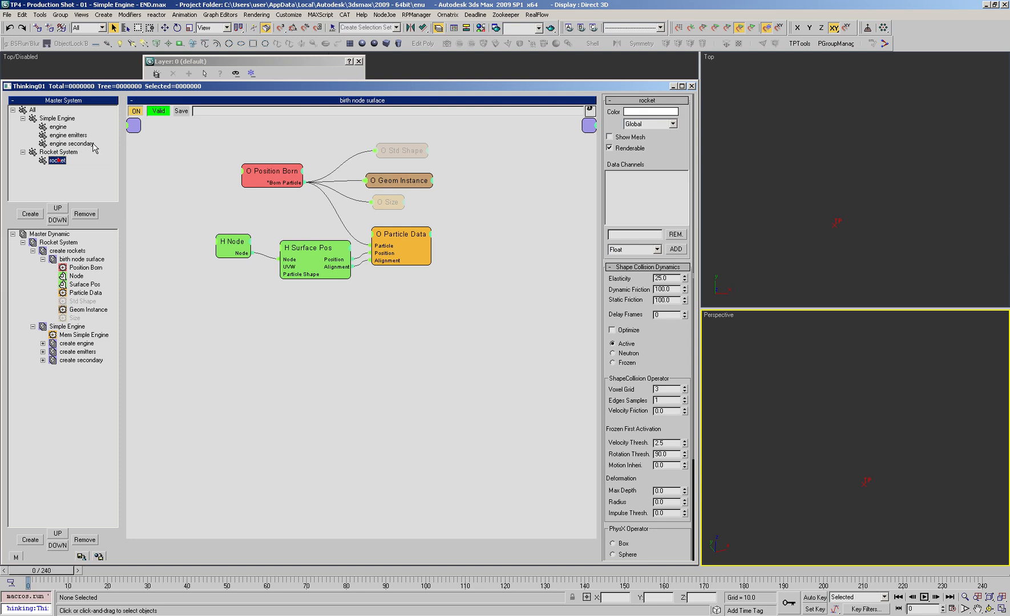
click(628, 112)
drag(297, 377, 334, 365)
mouse_move(328, 318)
mouse_down()
mouse_move(318, 312)
mouse_move(335, 317)
mouse_up()
drag(334, 359, 353, 349)
click(475, 433)
drag(65, 572, 31, 572)
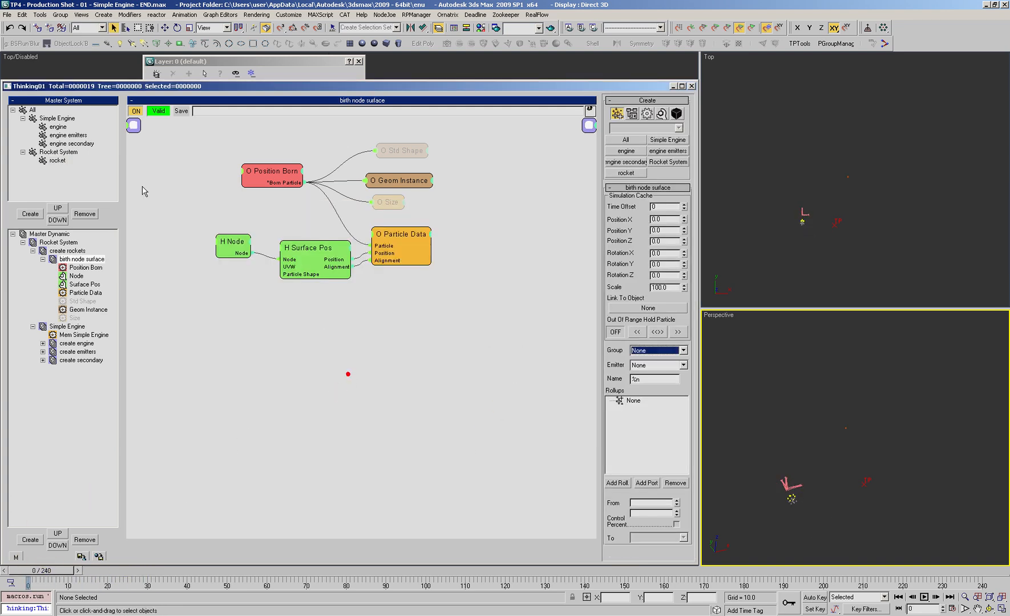
Step: Try the None view type on the rocket group, and return it to Global
click(57, 160)
click(651, 124)
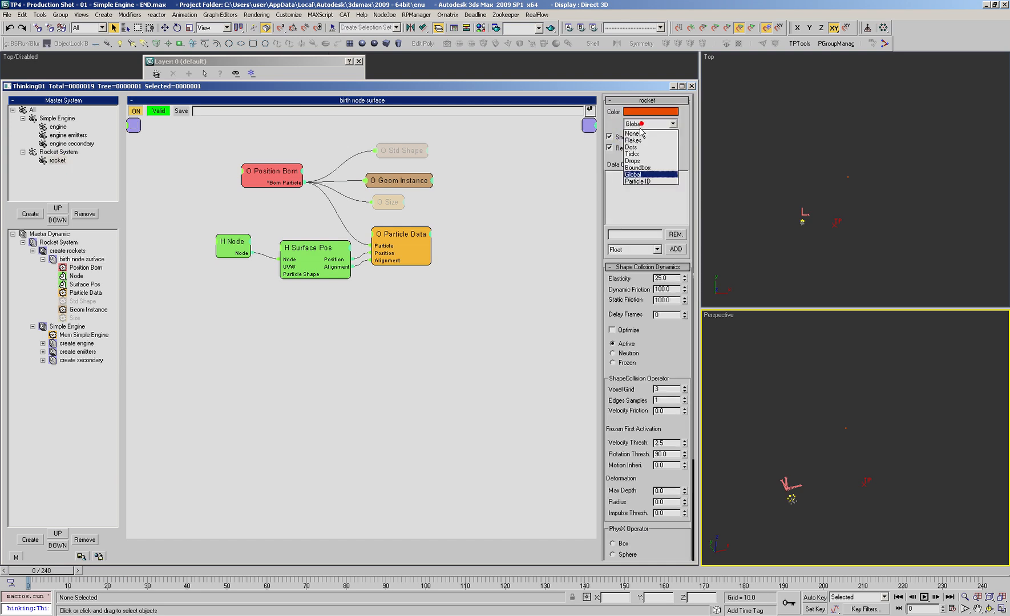
click(633, 133)
click(638, 124)
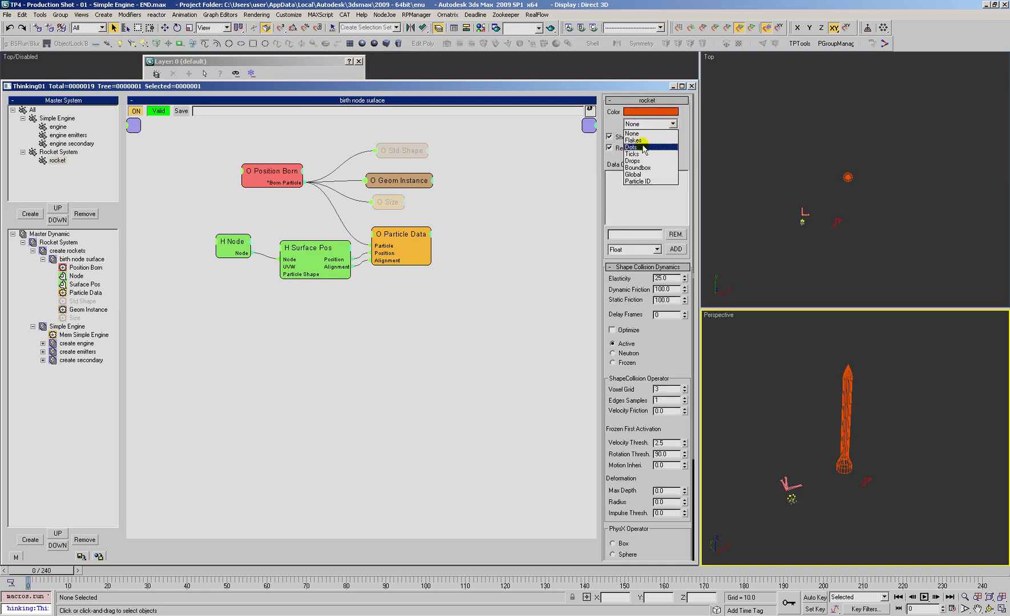
click(637, 173)
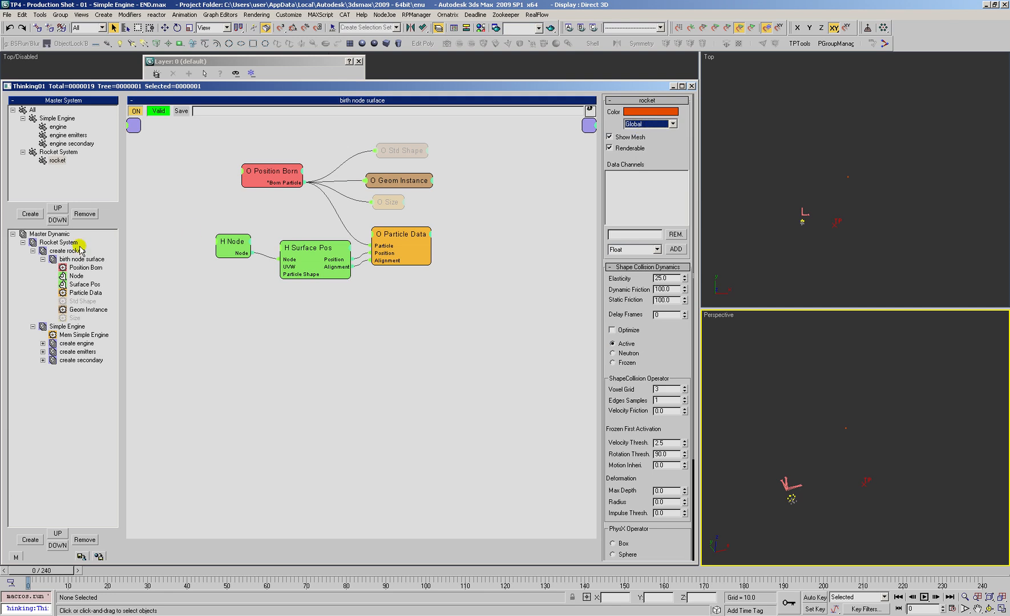
Step: Select all particle groups in the TP Group Manager, set their view type to Dots, and close the manager
click(51, 234)
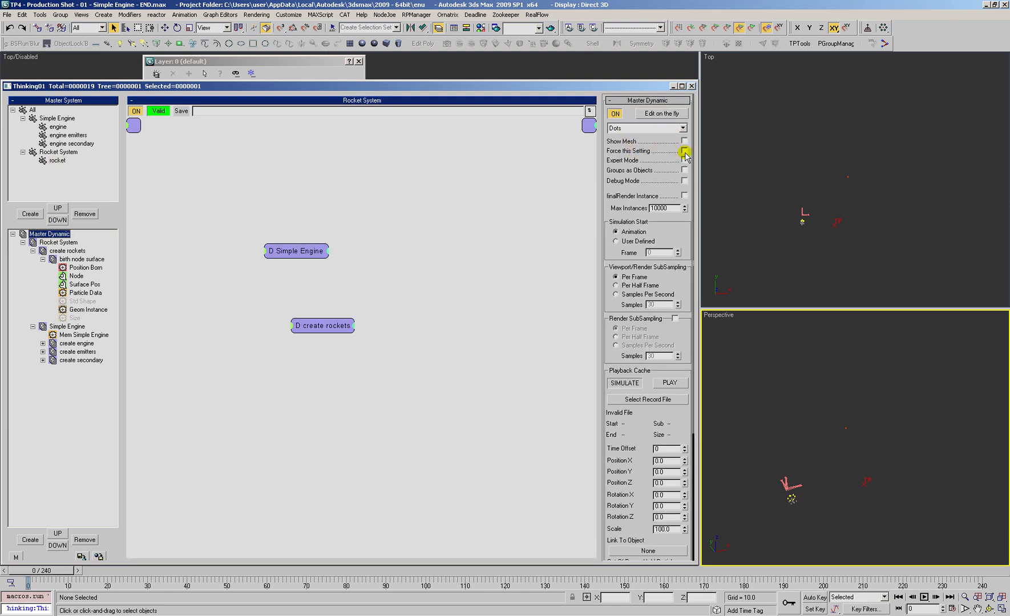
click(836, 43)
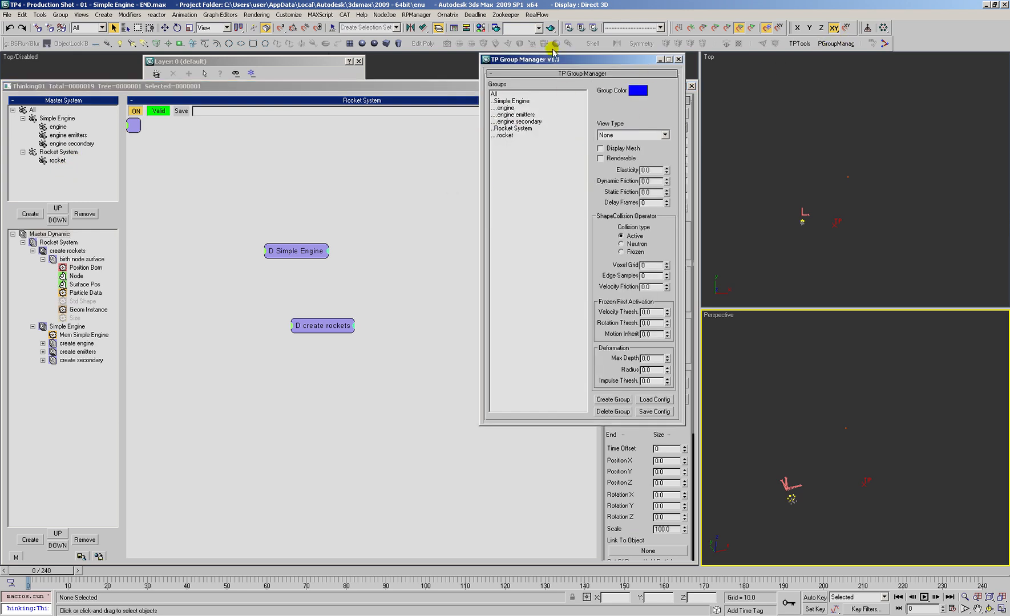
click(494, 95)
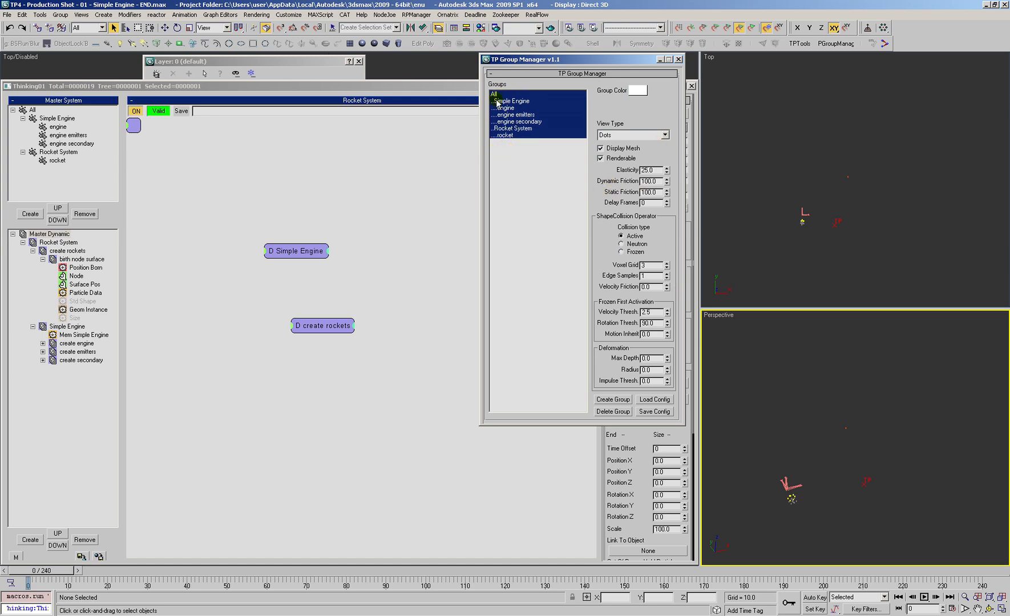
click(609, 138)
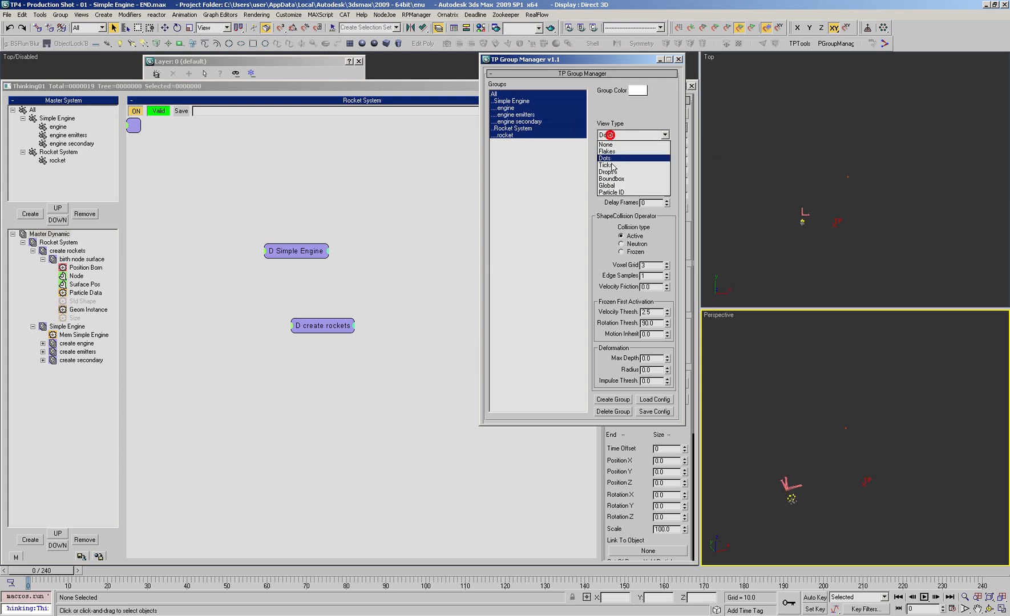
click(605, 158)
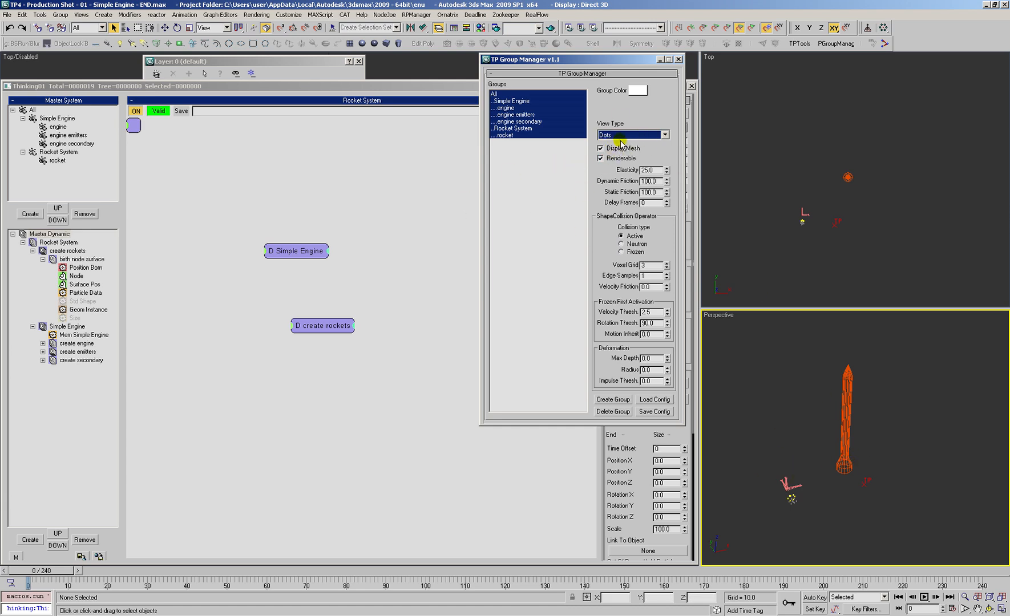
click(678, 60)
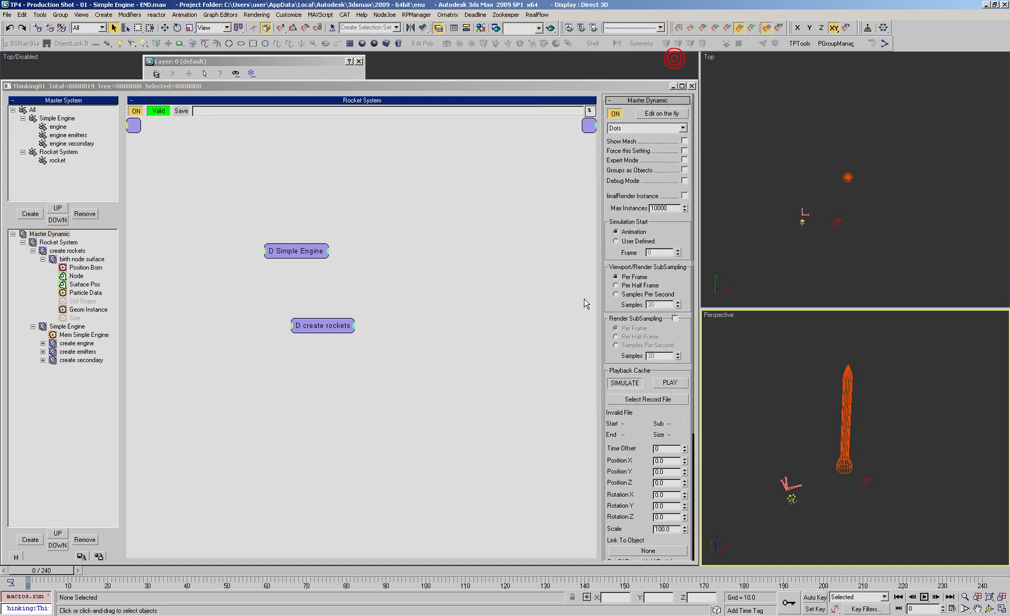
Step: Set the rocket's Geom Instance Normalize Size to 2.0 in the birth node surface set, and inspect the resized rocket
mouse_move(45, 577)
mouse_down()
mouse_move(449, 600)
mouse_move(31, 579)
mouse_up()
click(82, 301)
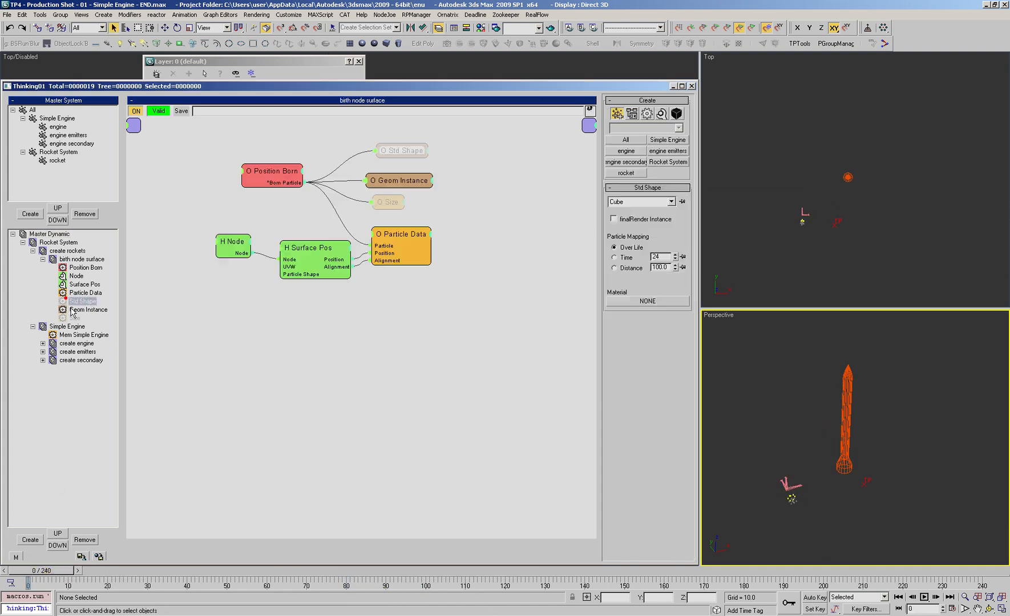
click(70, 309)
drag(669, 335, 637, 338)
text(2)
key(Tab)
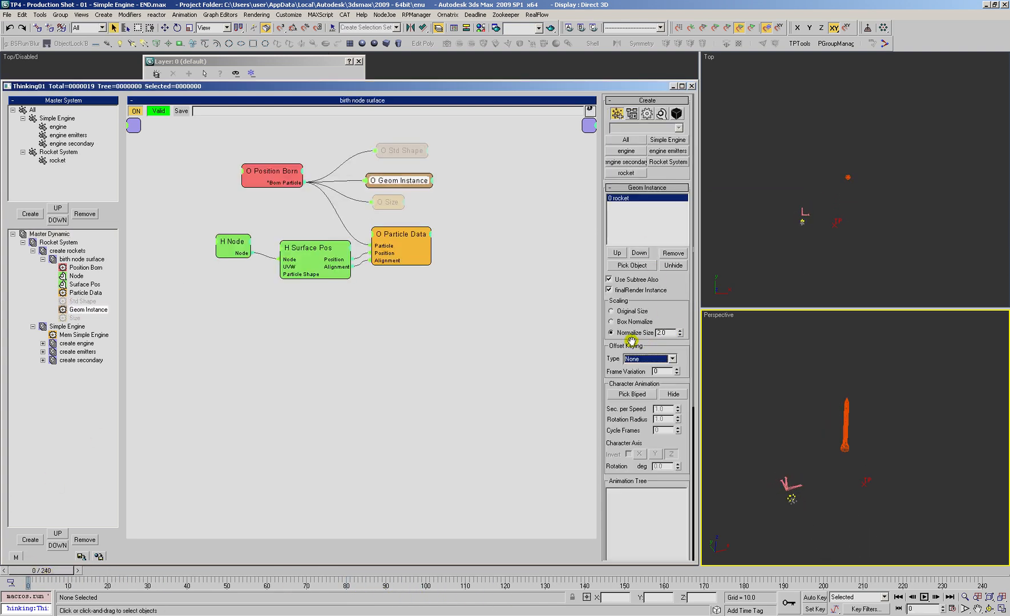
click(830, 450)
key(alt+z)
drag(813, 464, 829, 441)
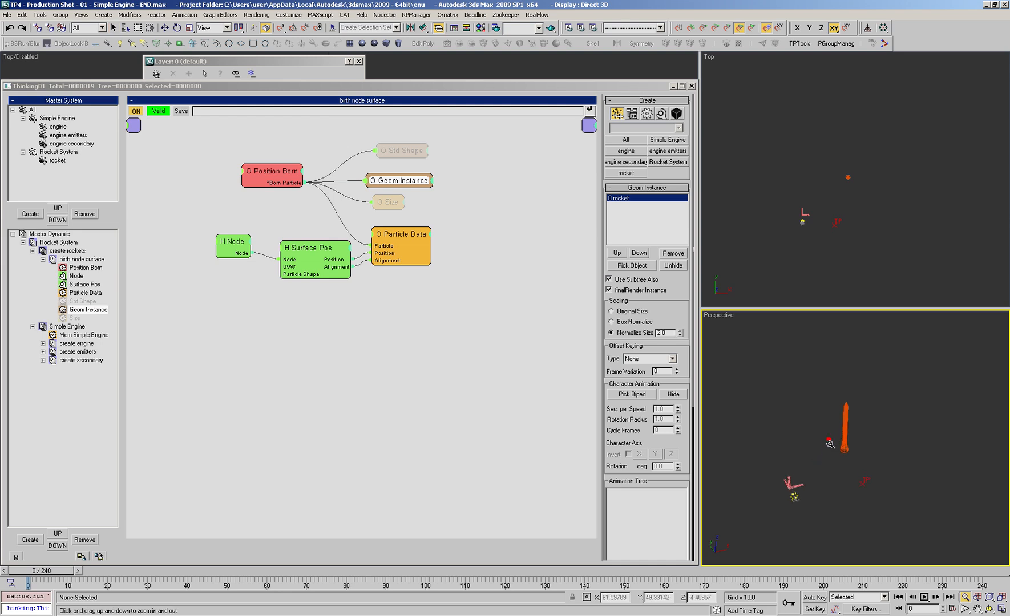
scroll(813, 429, up, 3)
mouse_move(838, 432)
middle_down()
mouse_move(841, 420)
mouse_move(842, 431)
middle_up()
Step: Rearrange the Position Born, Node and Surface Pos nodes in the birth node surface network
click(361, 359)
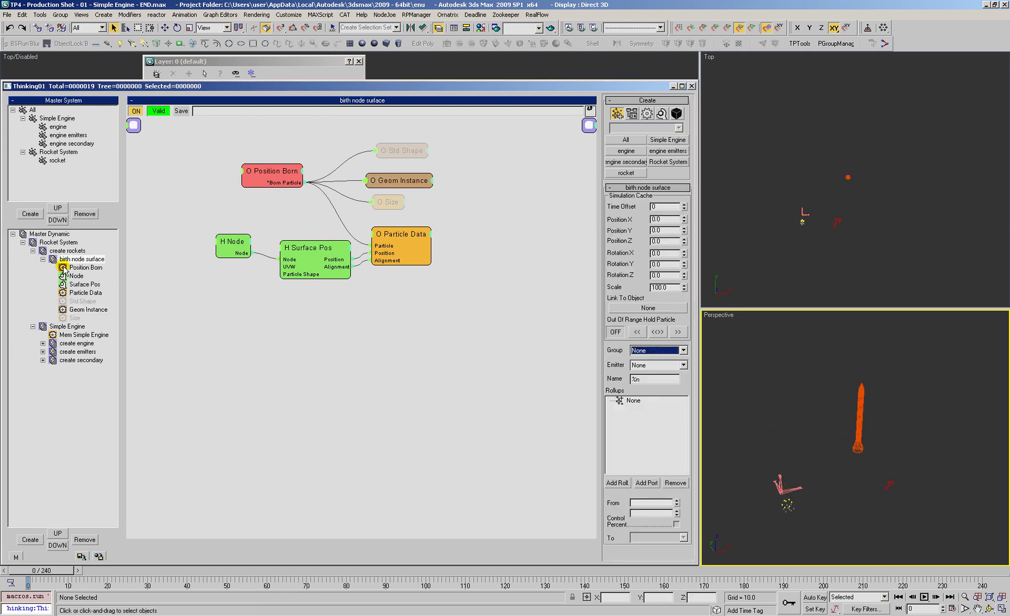
drag(282, 177, 239, 190)
drag(232, 243, 238, 246)
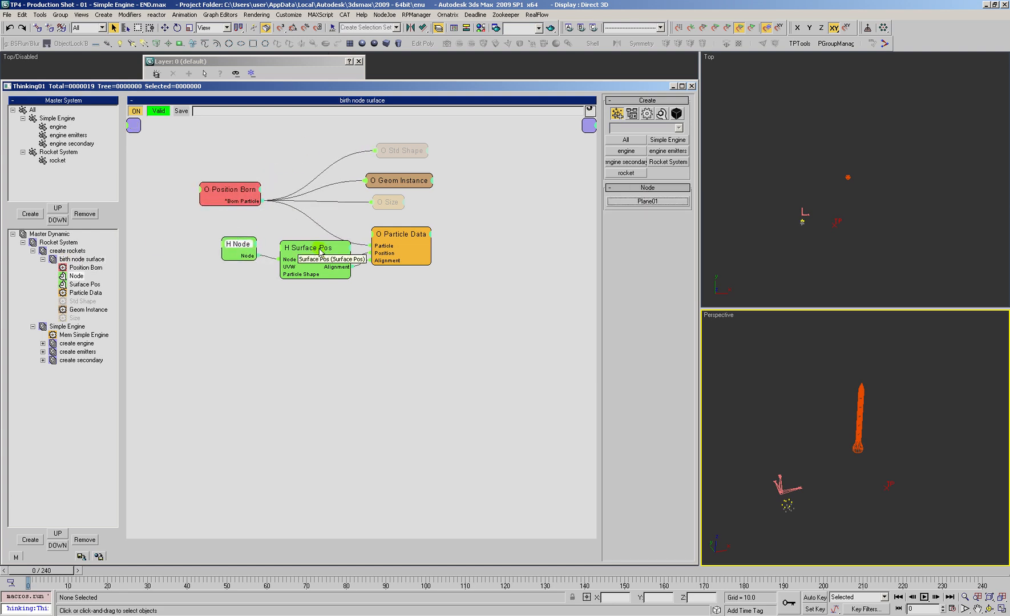
drag(324, 248, 319, 249)
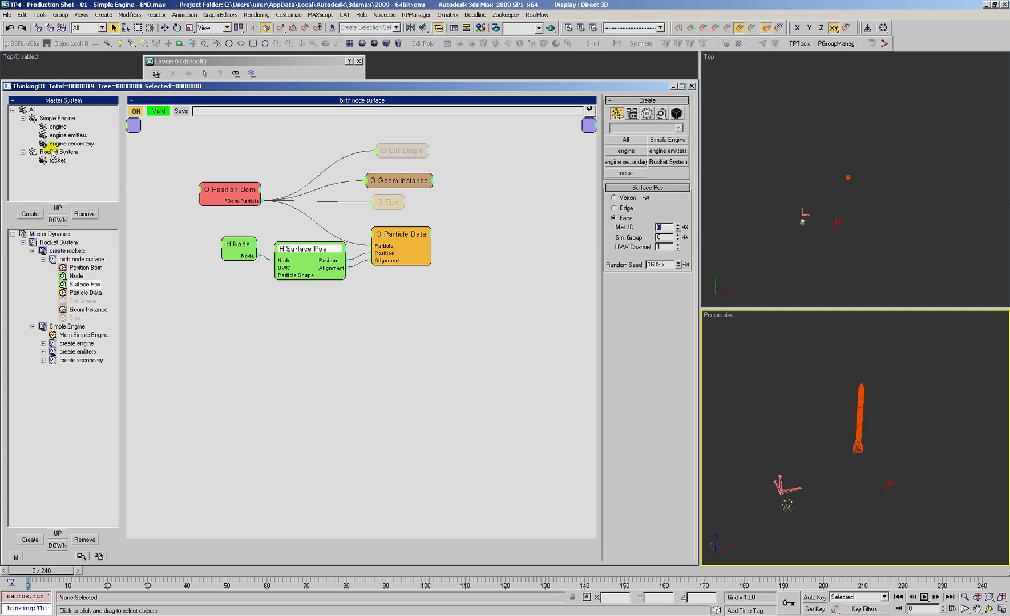
Step: Add a second Position Born operator below the existing nodes in the birth node surface network
click(57, 126)
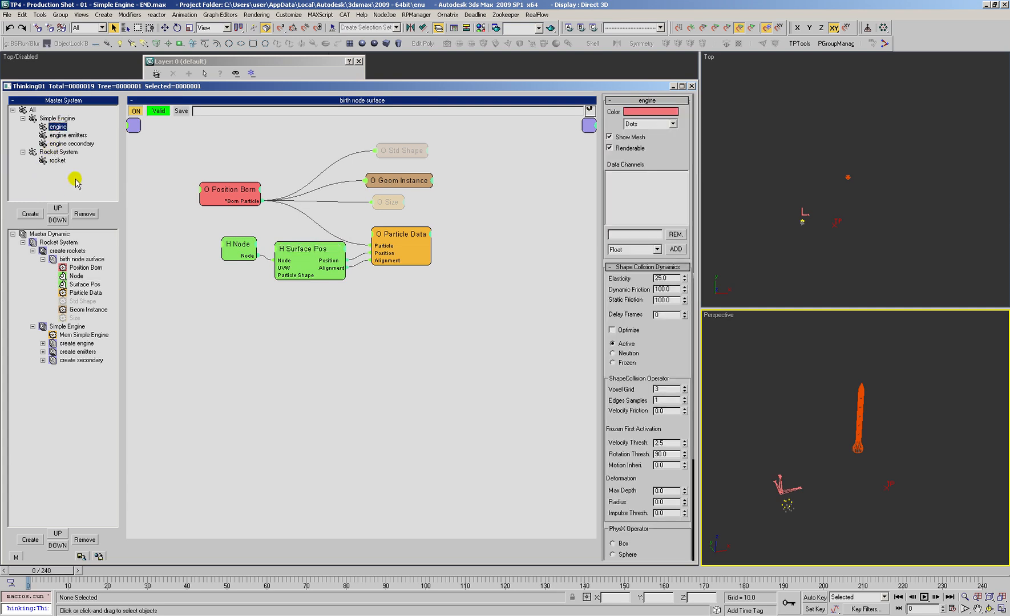
click(208, 184)
right_click(314, 318)
mouse_move(359, 345)
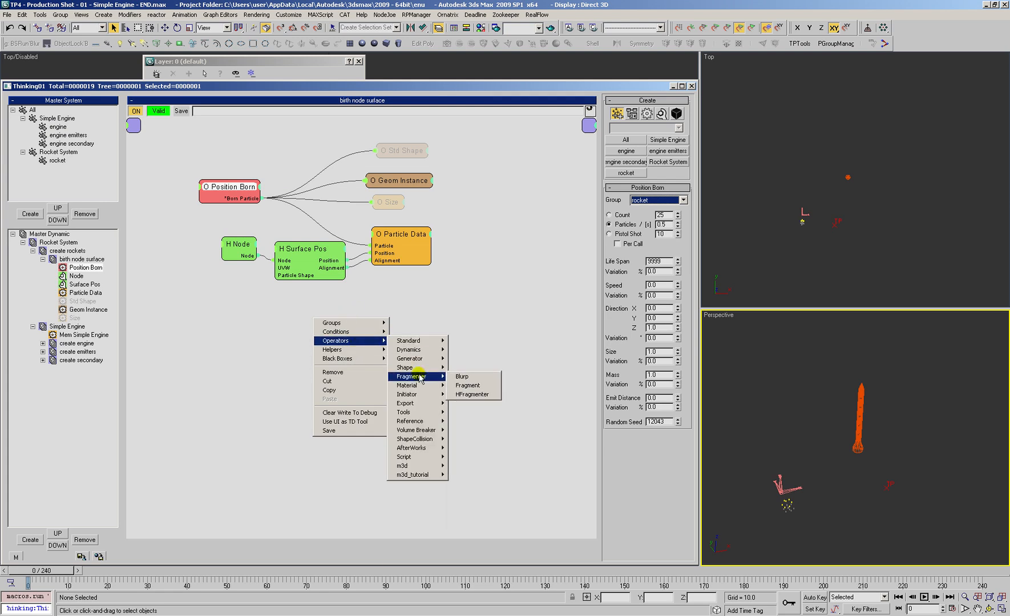
mouse_move(422, 358)
click(463, 395)
drag(399, 337, 393, 336)
Step: Set the new Position Born to group engine, Pistol Shot 1, life span 9999, zero speed and direction variation, and feed it the first operator's born particles
click(655, 200)
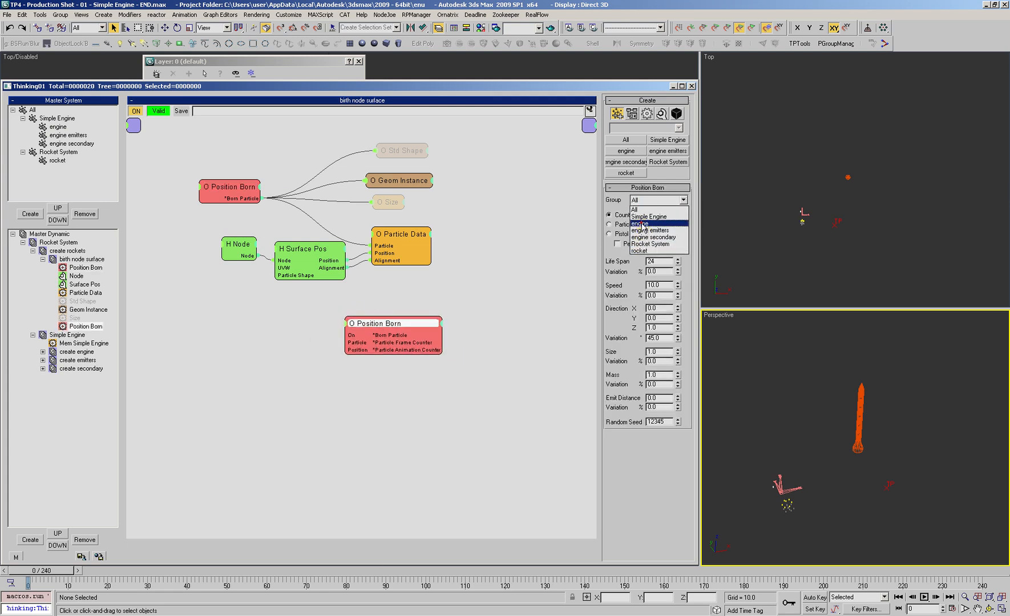
click(640, 223)
click(609, 233)
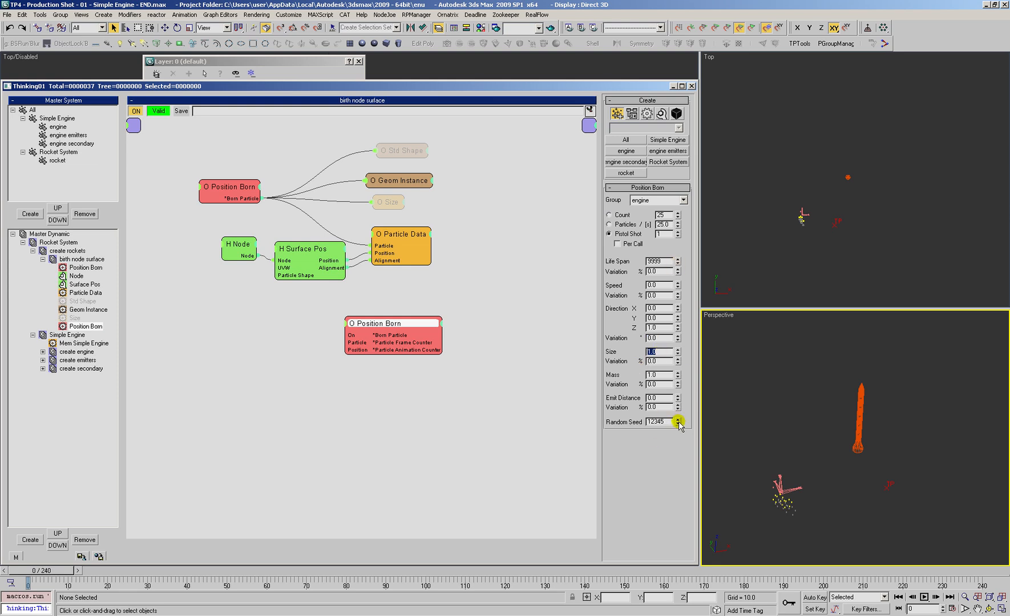
drag(345, 342, 262, 198)
Step: Copy the PAttach black box from the nested create emitters set of the Simple Engine
click(77, 360)
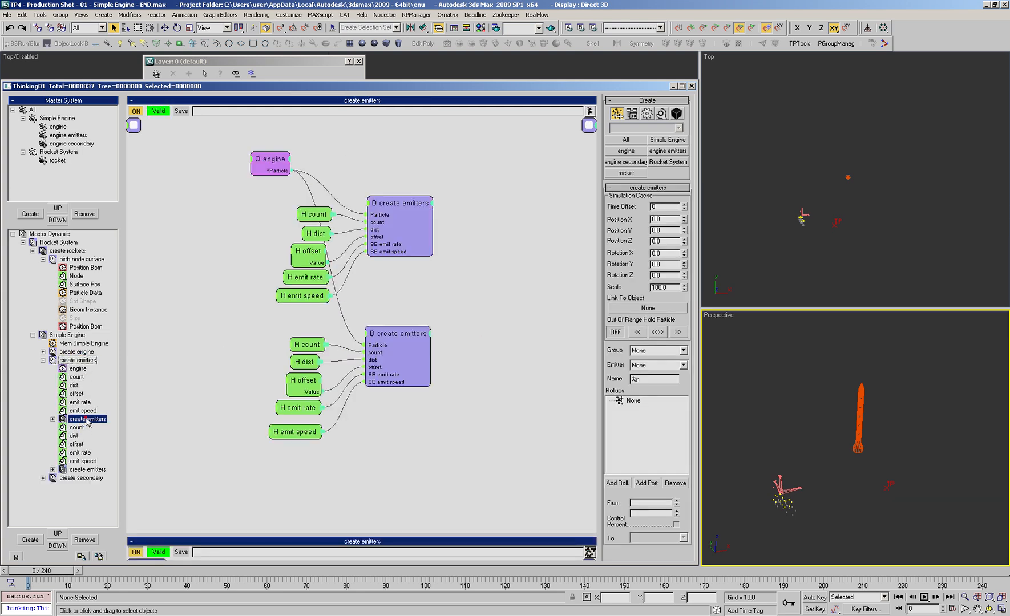
click(85, 418)
click(549, 249)
right_click(479, 257)
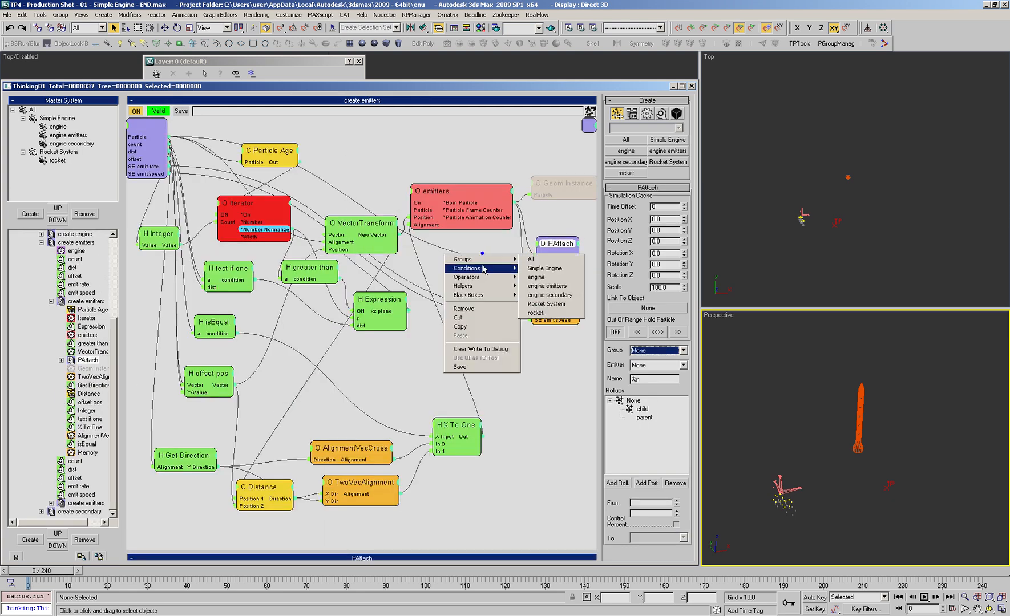
click(461, 327)
Step: Examine the Timer, Get Ref and PAttach nodes inside the PAttach black box, and collapse the nested create emitters branch
click(88, 360)
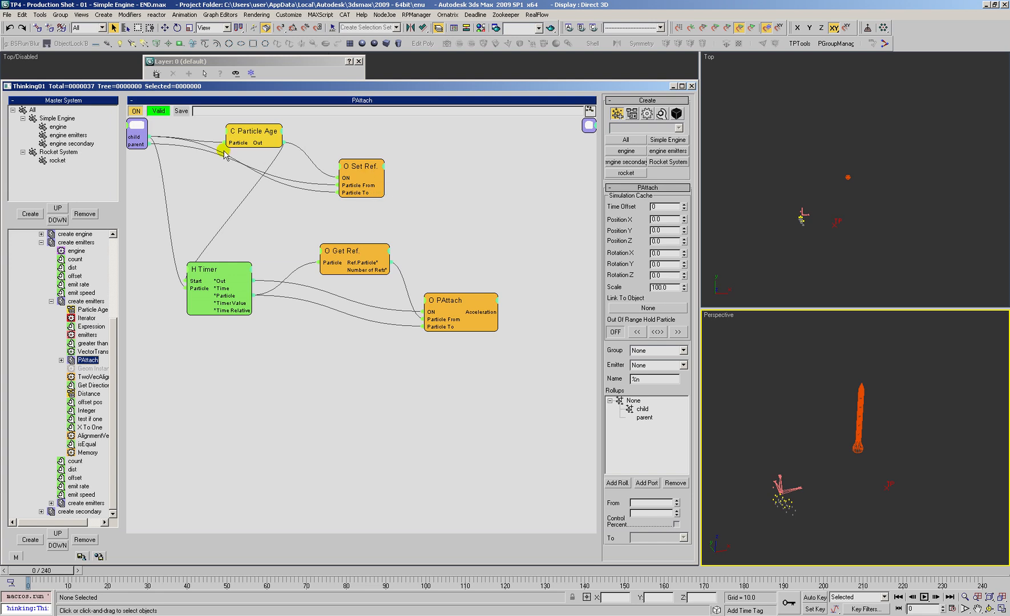
drag(246, 298, 257, 292)
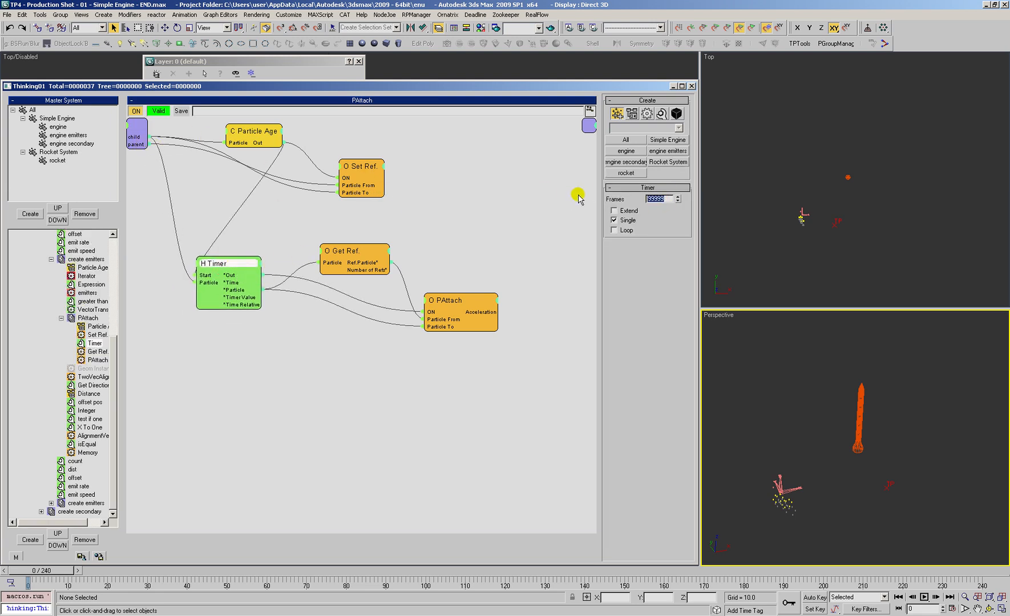
drag(354, 252, 353, 251)
drag(457, 307, 467, 303)
click(62, 318)
click(50, 302)
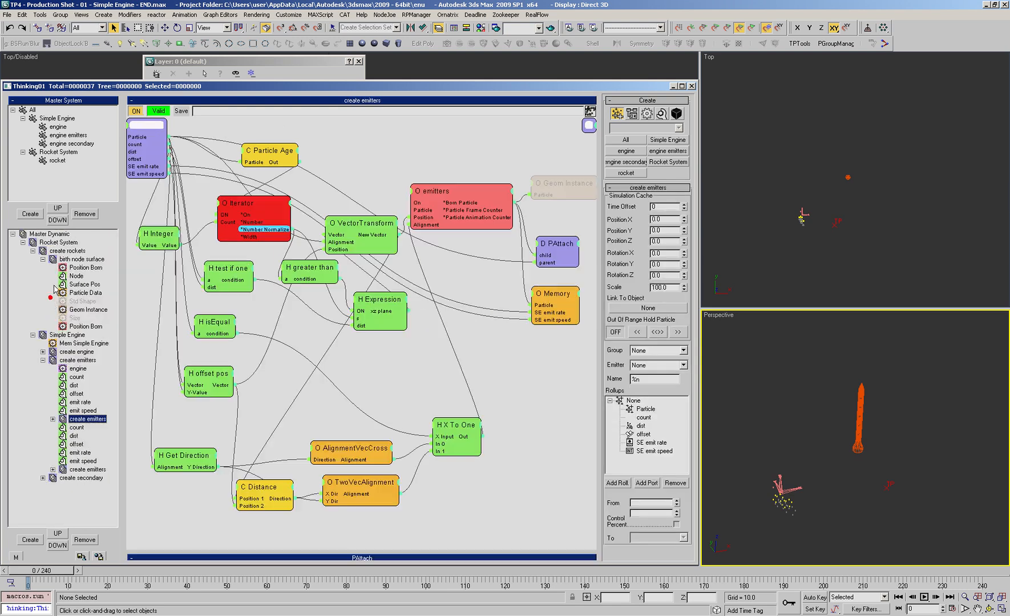
Step: Paste PAttach into the birth node surface set, connecting the engine's born particles to child and the rocket's born particles to parent
click(71, 311)
right_click(462, 323)
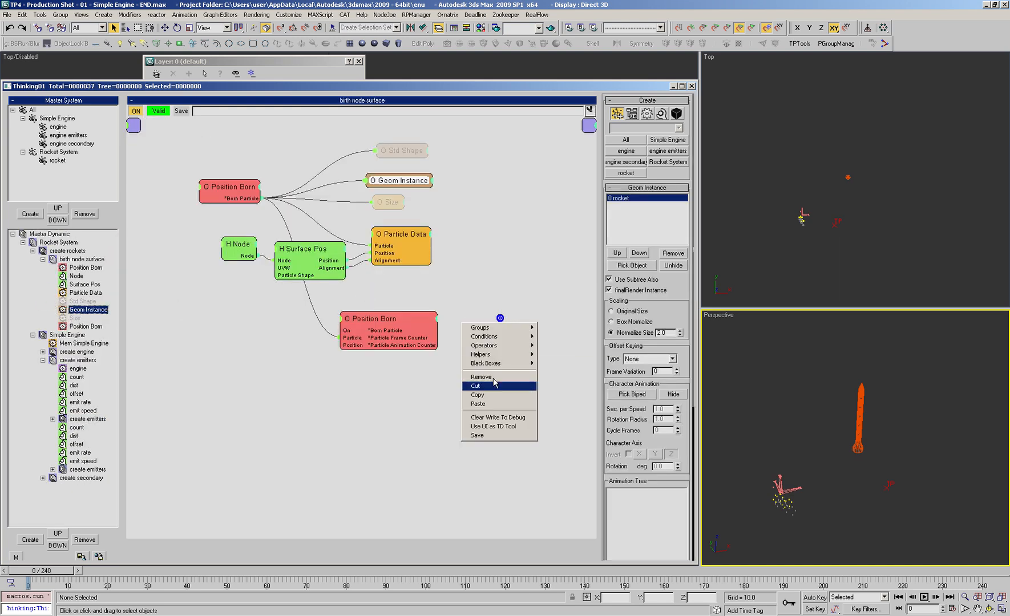
click(478, 404)
drag(531, 359, 420, 319)
drag(508, 326, 245, 200)
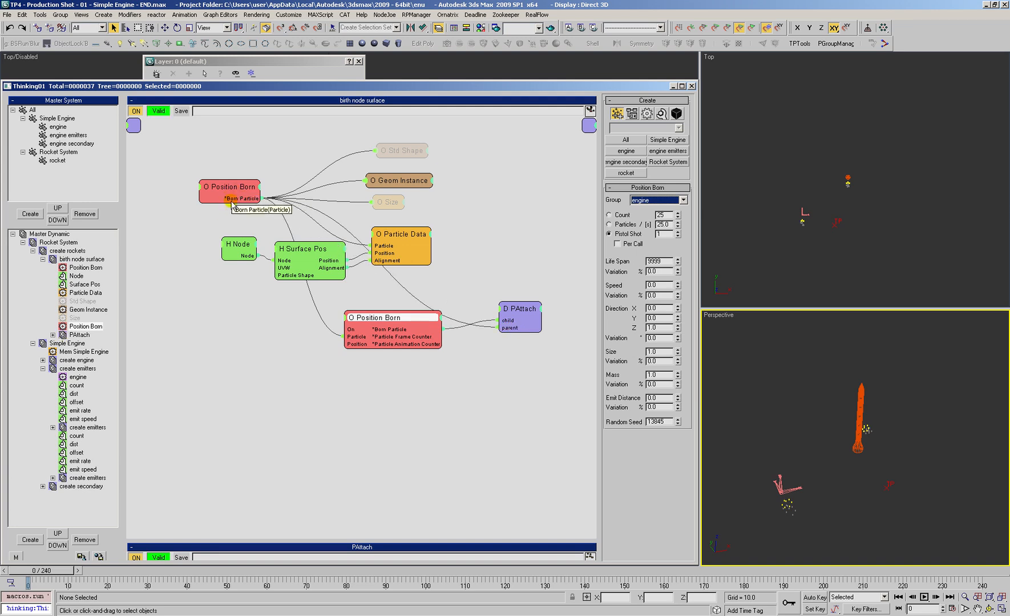
Step: Rename the first Position Born operator to rocket and the second to engine
drag(238, 195, 227, 194)
drag(79, 267, 81, 273)
text(rocket)
key(Return)
click(84, 327)
text(engine)
key(Return)
Step: Check the create engine set and rearrange the rocket and engine operators in the birth node surface network
click(76, 360)
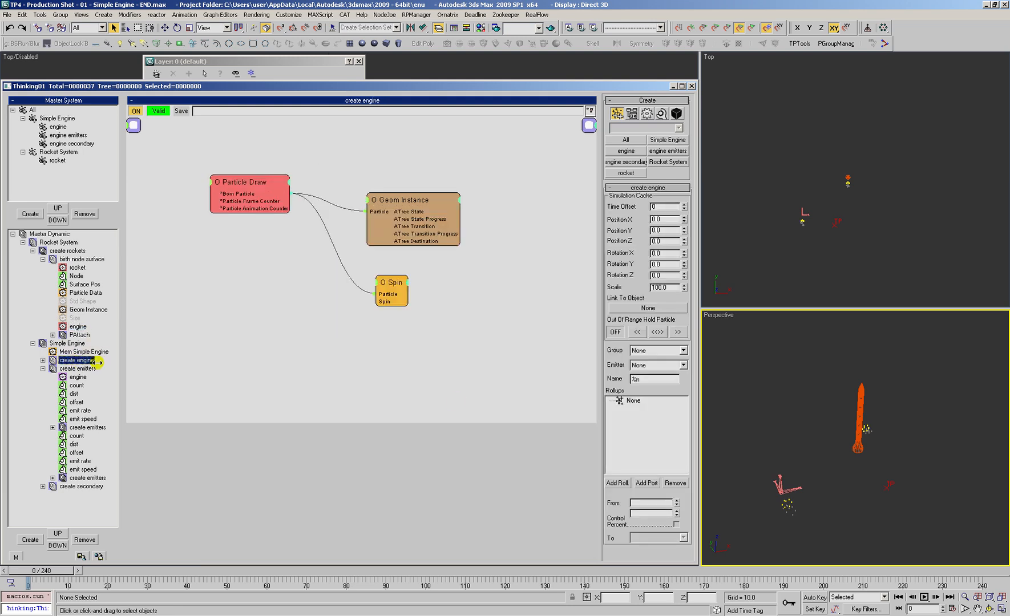
click(74, 294)
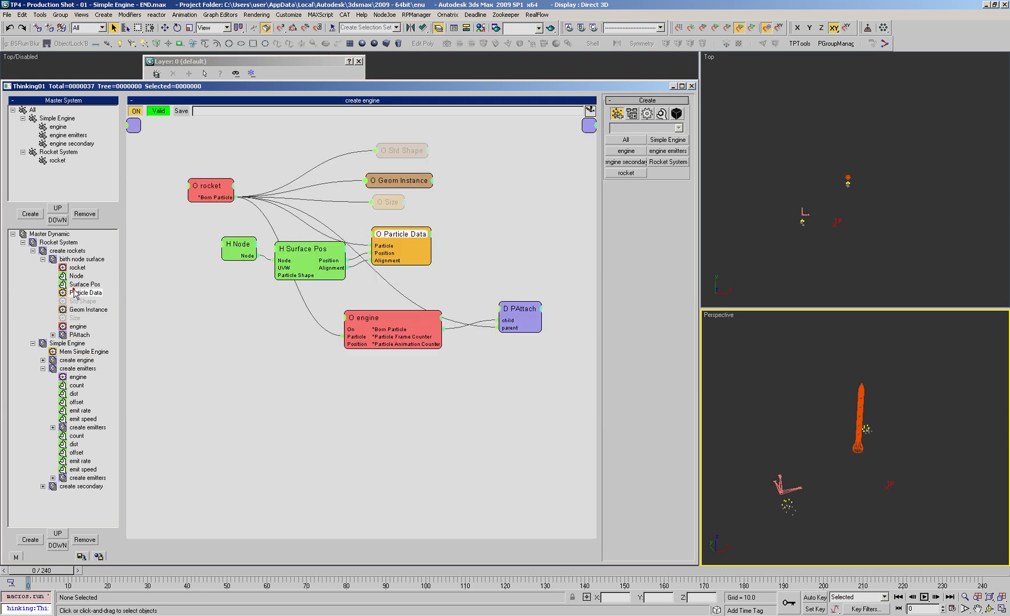
mouse_move(391, 318)
mouse_down()
mouse_move(363, 324)
mouse_move(399, 319)
mouse_up()
drag(211, 198, 185, 193)
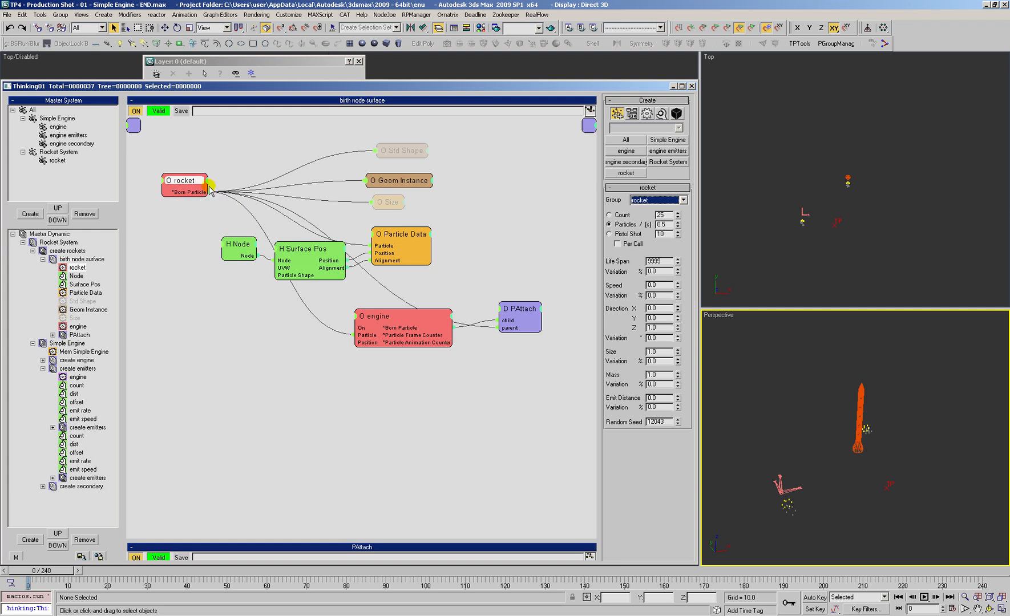
drag(387, 318, 386, 322)
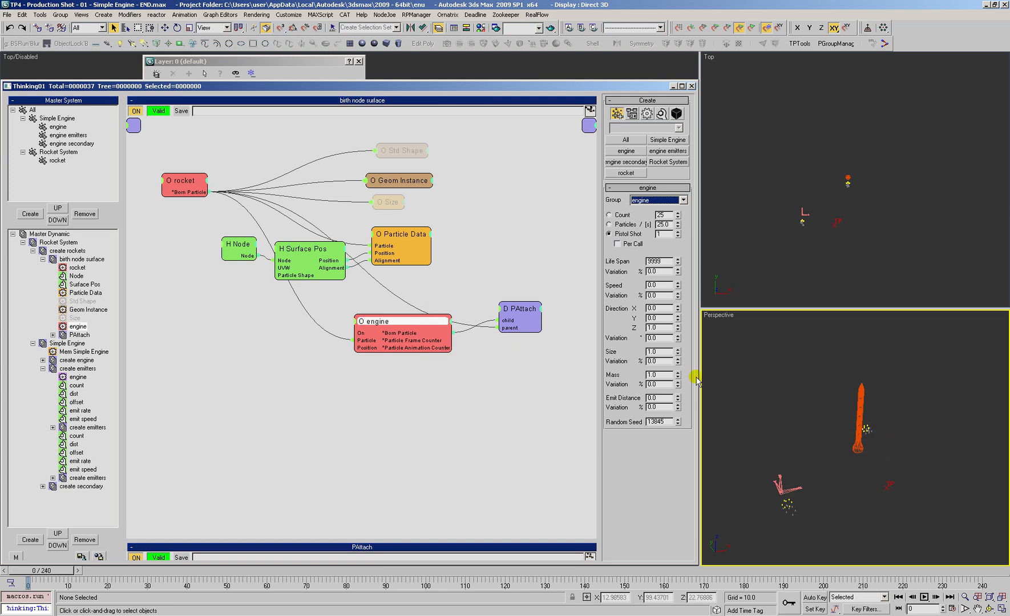
Step: Scrub the animation to frame 48 and back to 0 while checking the particles emitted near the rockets
click(867, 443)
scroll(867, 443, up, 5)
alt+middle_drag(851, 435, 805, 440)
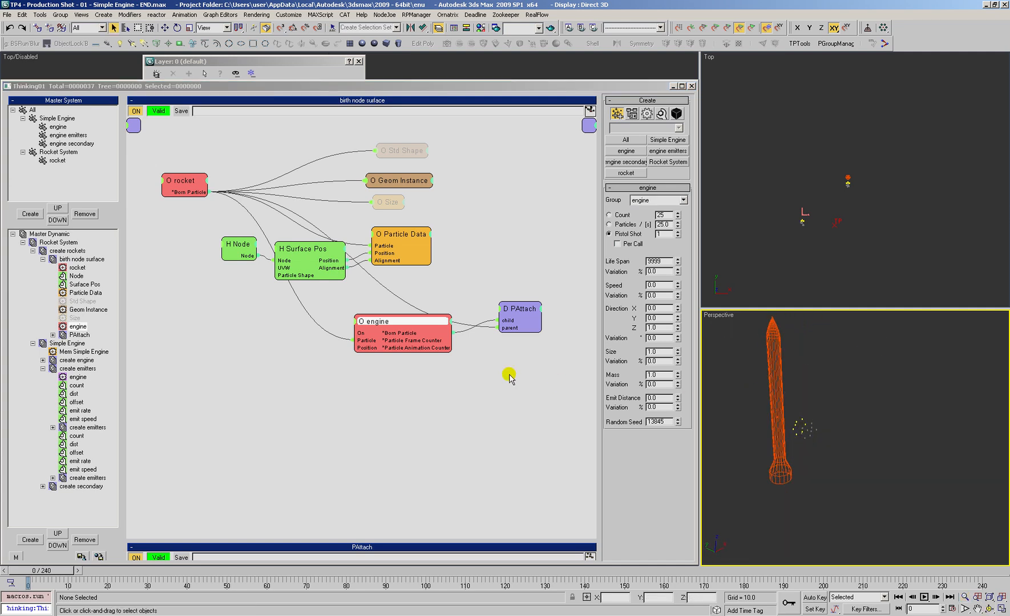
click(559, 386)
drag(27, 573, 233, 609)
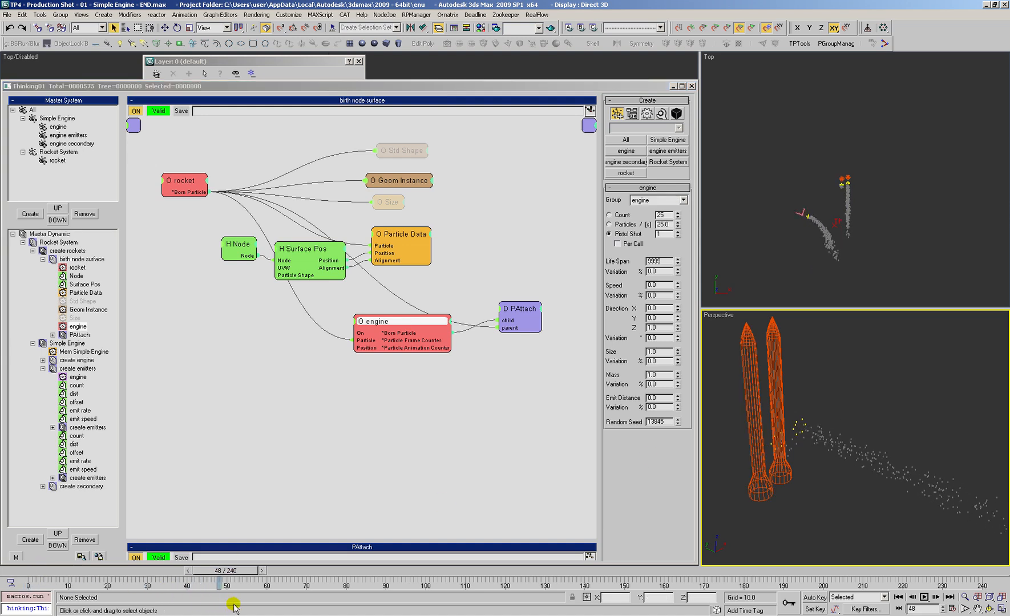
mouse_move(836, 465)
alt+middle_down()
mouse_move(844, 466)
mouse_move(822, 468)
mouse_move(836, 468)
alt+middle_up()
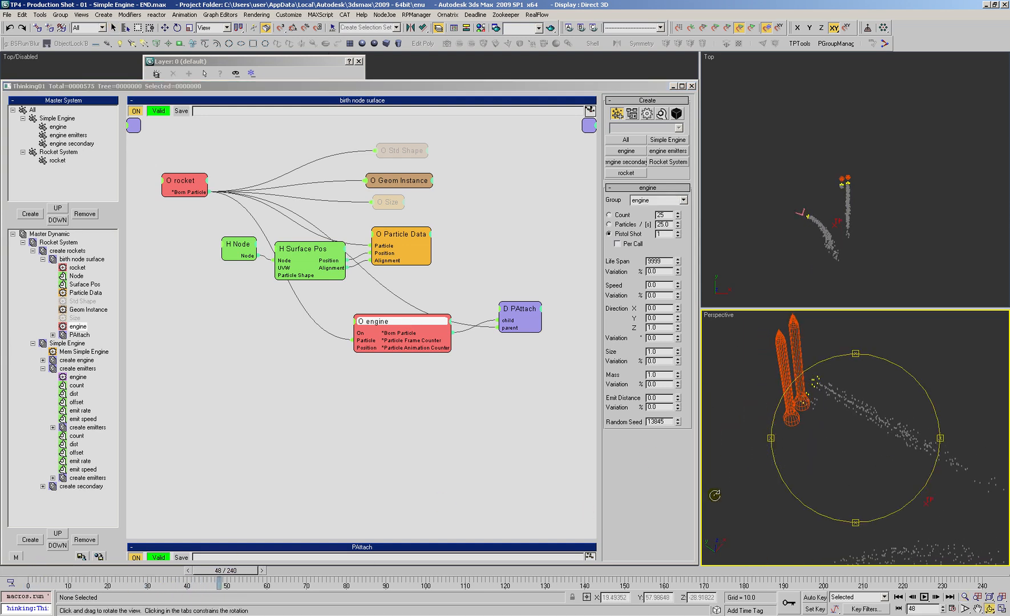
drag(238, 572, 41, 570)
Step: Examine the position of the engine particles relative to the rocket's nozzle in the perspective view
mouse_move(832, 411)
alt+middle_down()
mouse_move(844, 415)
mouse_move(837, 433)
mouse_move(829, 395)
alt+middle_up()
scroll(829, 395, down, 3)
scroll(786, 508, up, 5)
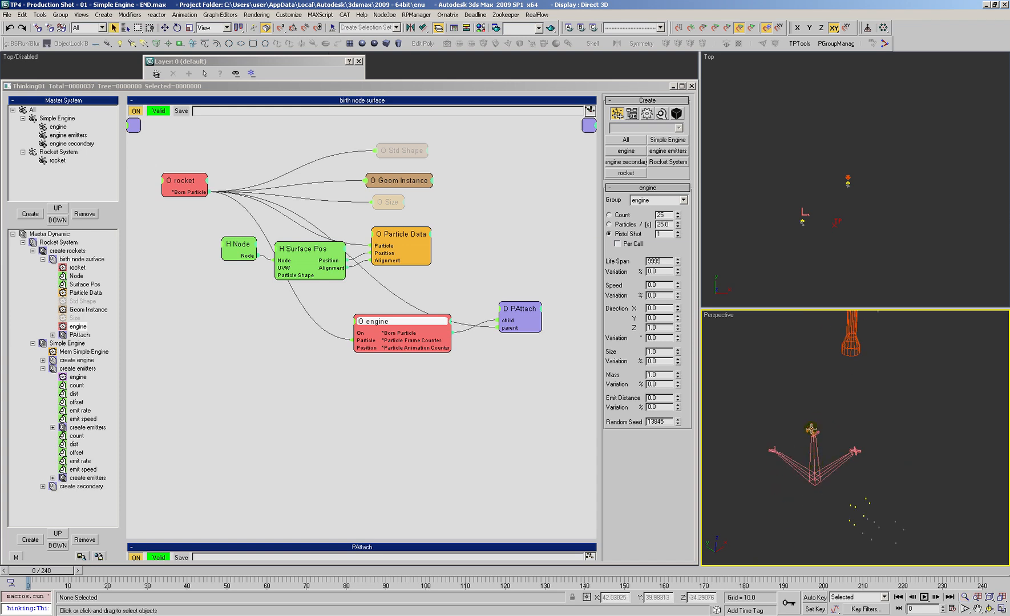
scroll(805, 471, down, 3)
middle_drag(849, 435, 839, 459)
scroll(839, 461, down, 1)
scroll(839, 461, down, 2)
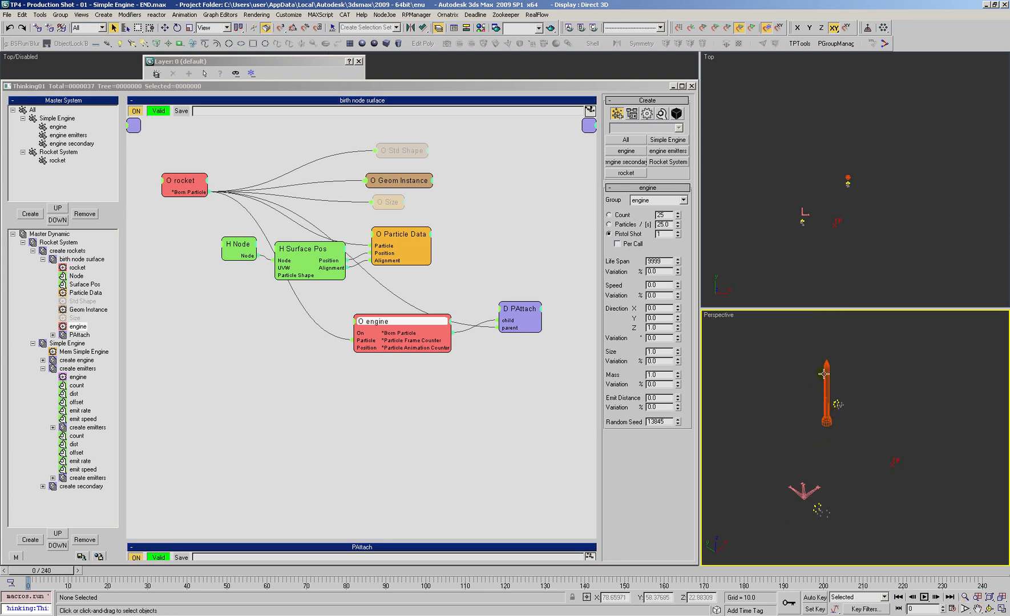
mouse_move(828, 453)
alt+middle_down()
mouse_move(817, 463)
mouse_move(826, 468)
alt+middle_up()
scroll(827, 469, up, 2)
middle_drag(861, 434, 851, 439)
click(421, 412)
drag(409, 321, 406, 315)
click(849, 418)
scroll(862, 409, up, 2)
scroll(863, 408, up, 1)
Step: Add a Point3 helper in birth node surface, feeding it from the rocket operator and connecting its Vector output to the engine's Position
click(396, 422)
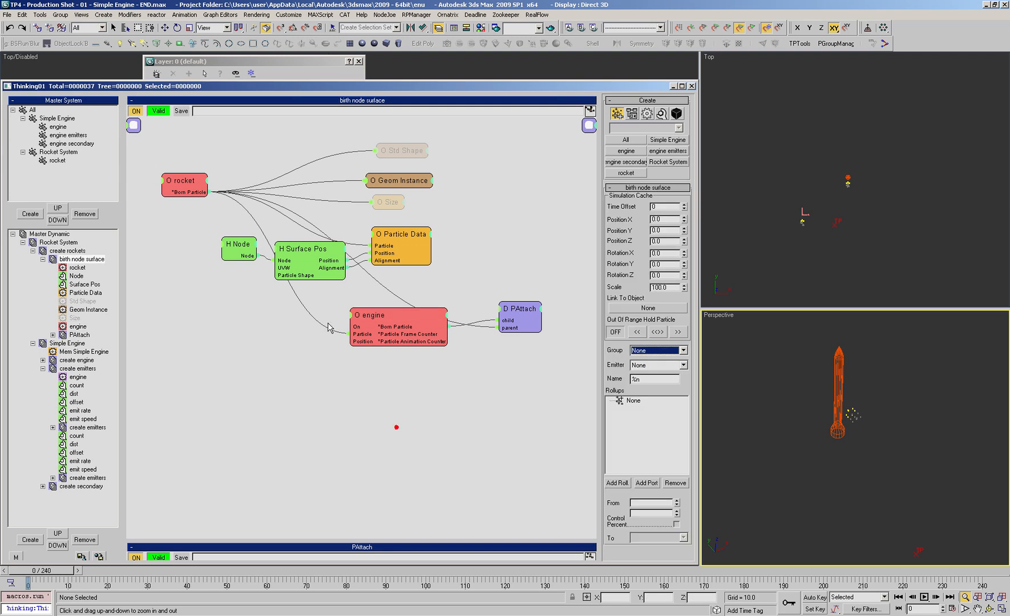
right_click(261, 322)
mouse_move(270, 355)
mouse_move(320, 354)
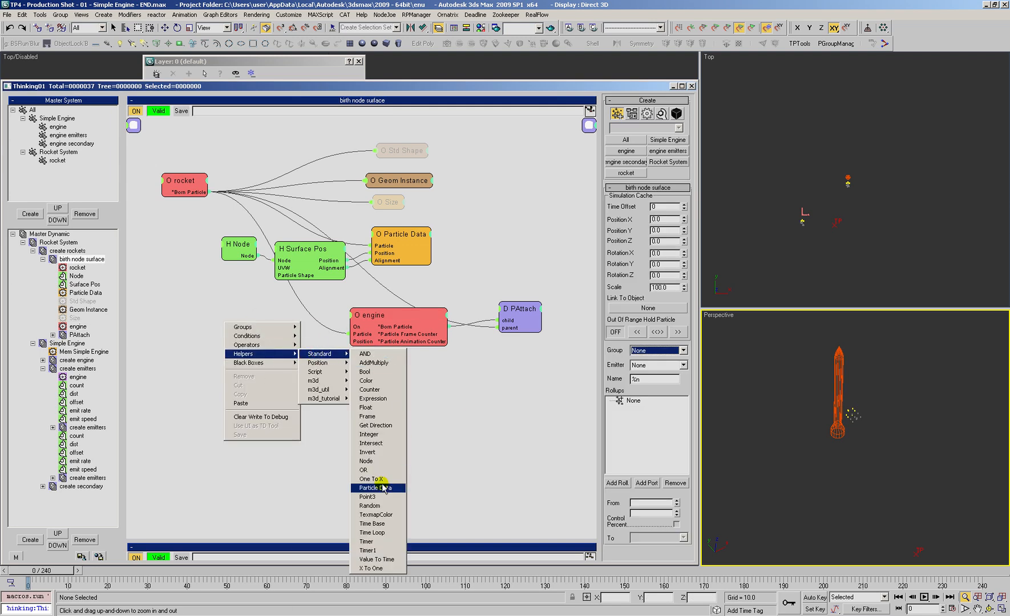
click(376, 490)
drag(262, 340, 210, 192)
click(249, 314)
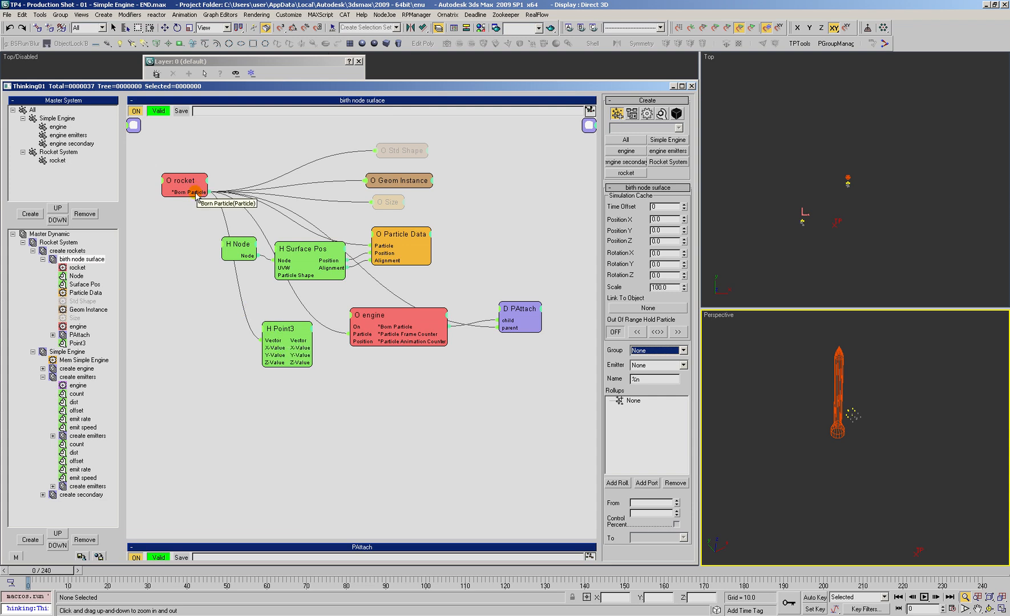
mouse_move(280, 330)
mouse_down()
mouse_move(265, 341)
mouse_move(309, 351)
mouse_move(360, 346)
mouse_up()
click(629, 232)
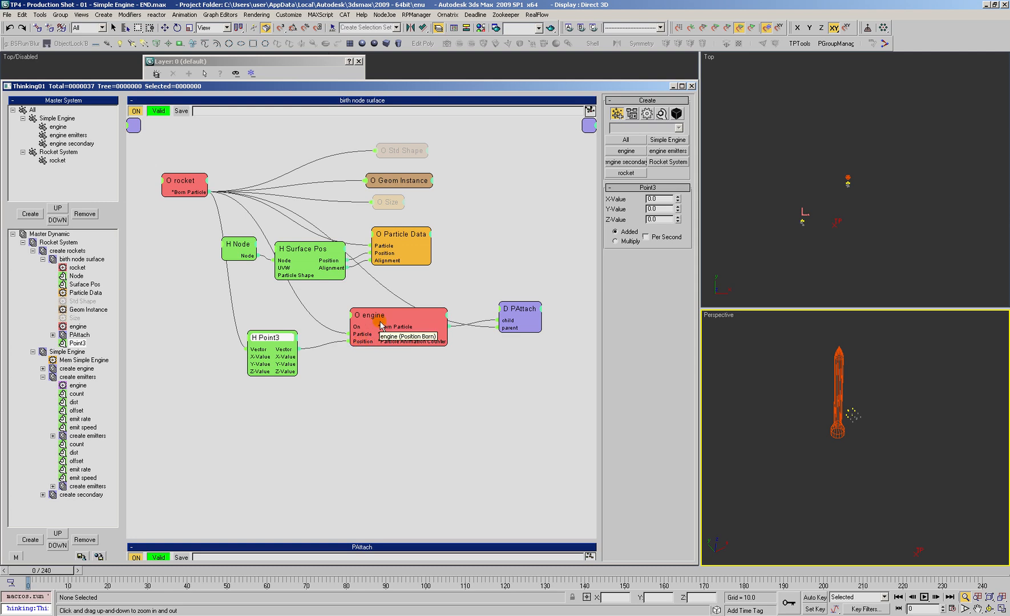
Step: Lower the Point3 Z-Value to about -25.97, using a left view of the rocket's nozzle to judge the engine's position
click(722, 334)
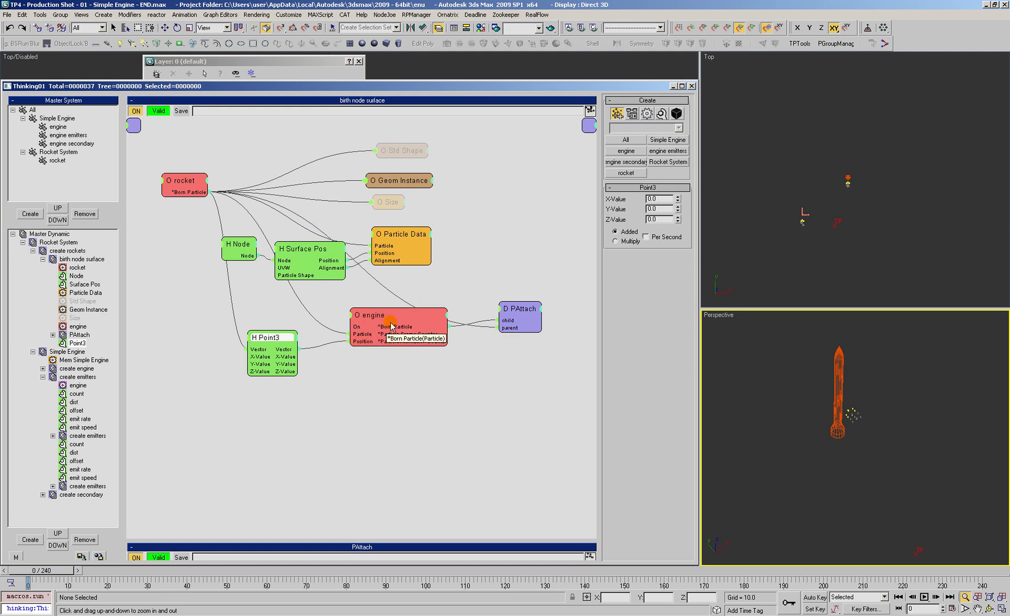
drag(277, 337, 280, 344)
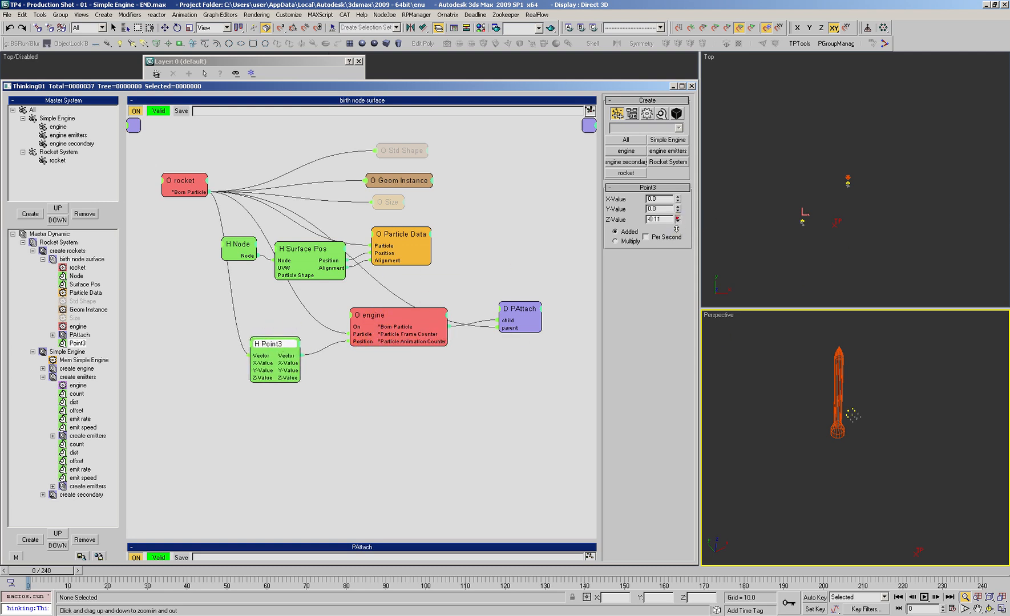
drag(672, 275, 676, 520)
drag(854, 184, 870, 119)
key(l)
drag(792, 160, 798, 137)
drag(792, 223, 822, 200)
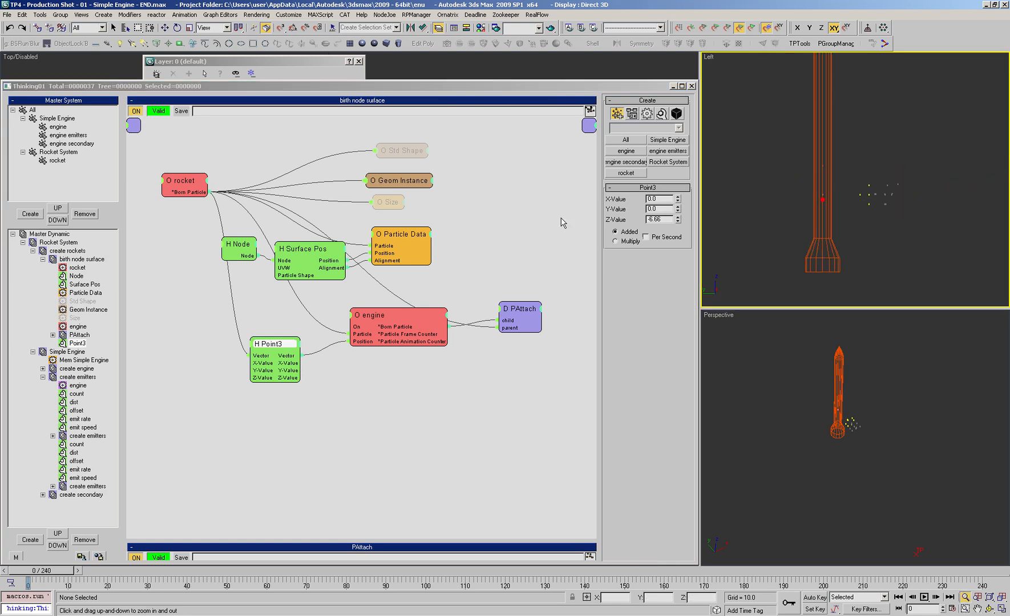
drag(678, 220, 677, 230)
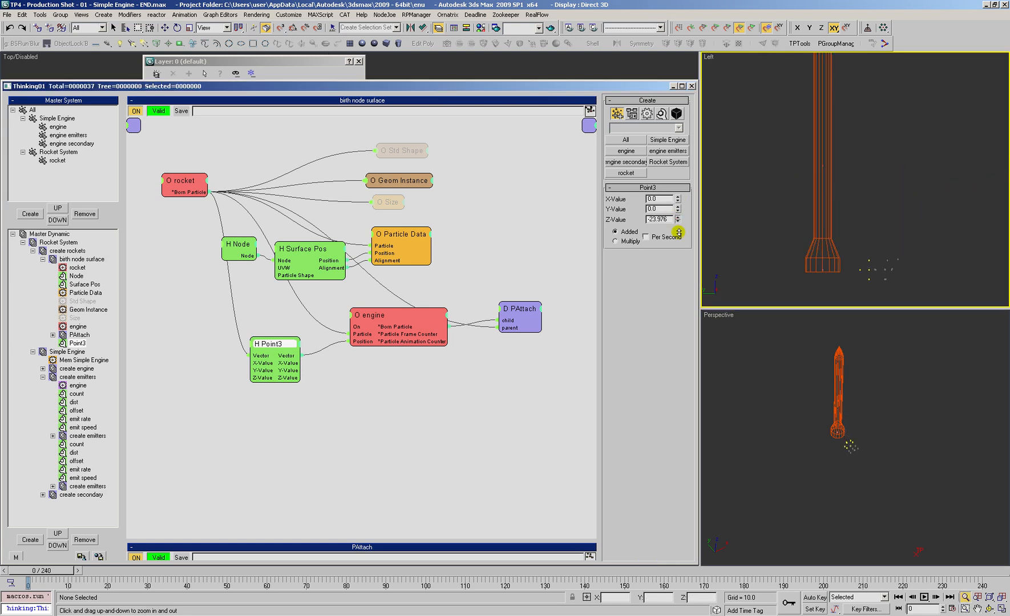
right_click(823, 282)
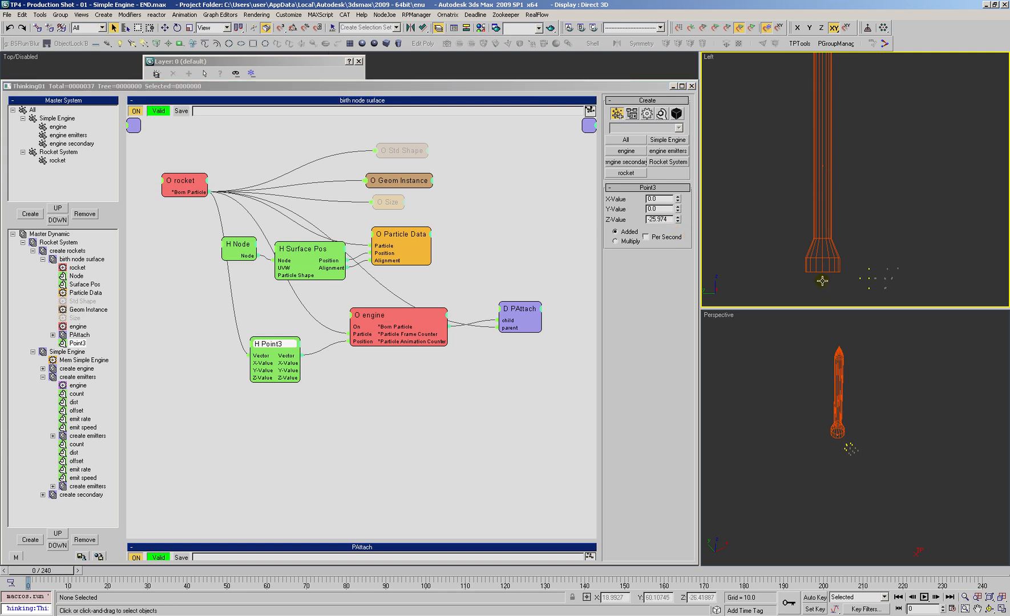
Step: Set the engine particle group's display colour to bright green
click(57, 127)
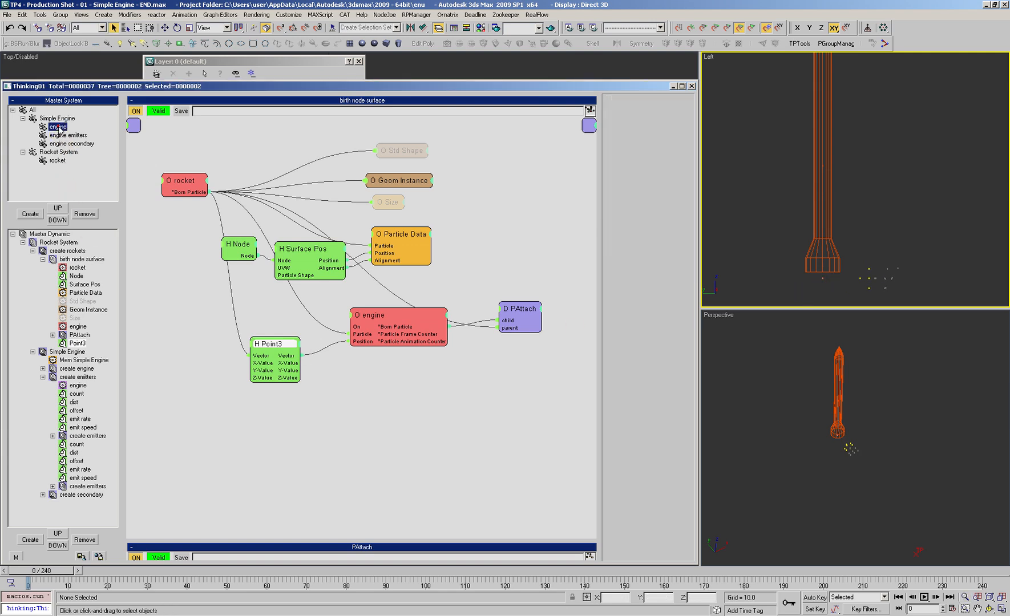
click(642, 112)
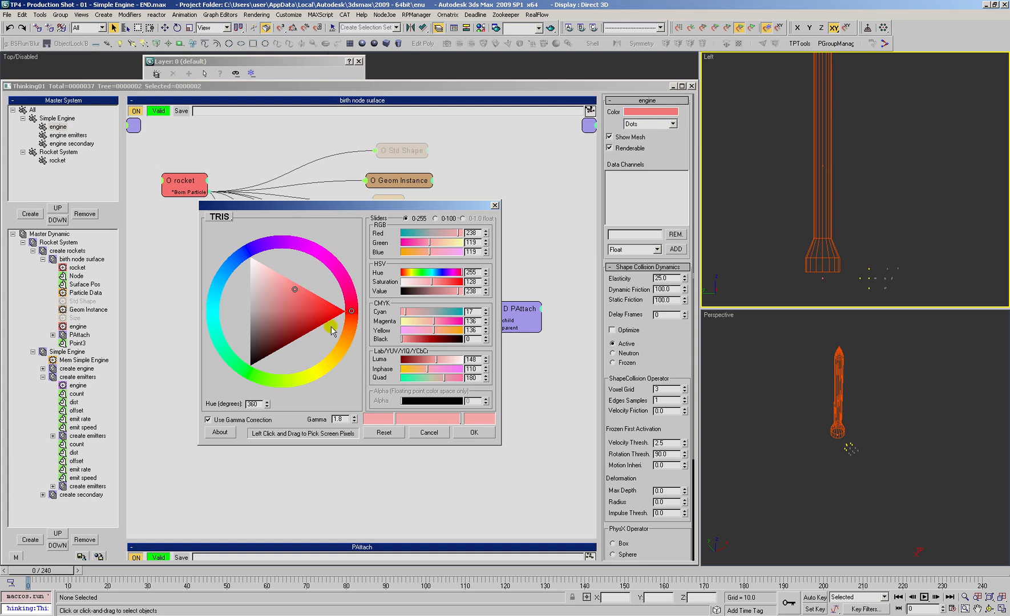
drag(287, 381, 252, 383)
drag(371, 346, 367, 306)
click(475, 433)
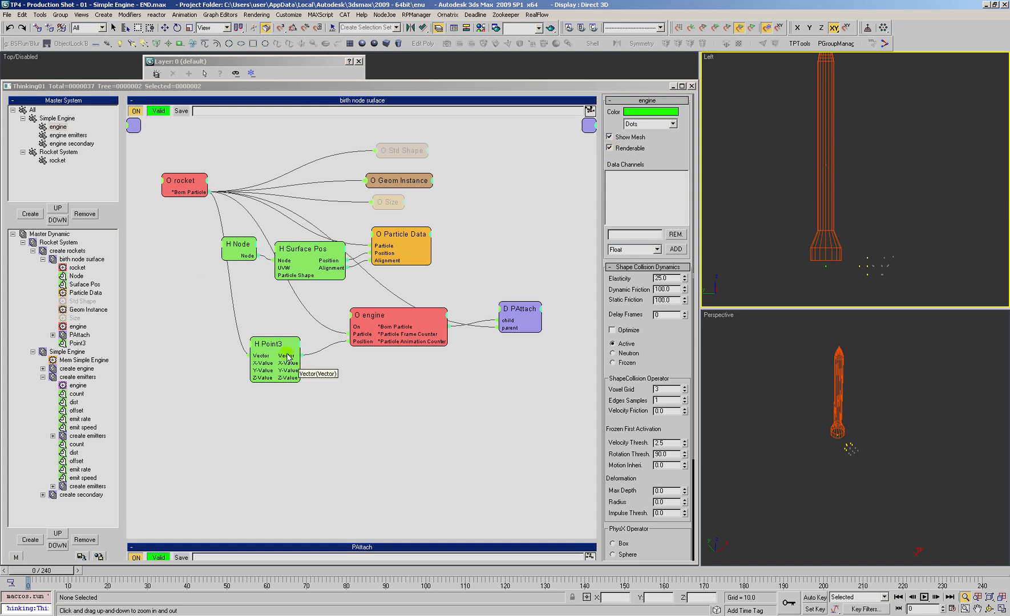
Step: Adjust the Point3 Z-Value to about -23.19 and inspect the engine's position from an orthographic angle
drag(284, 350, 284, 346)
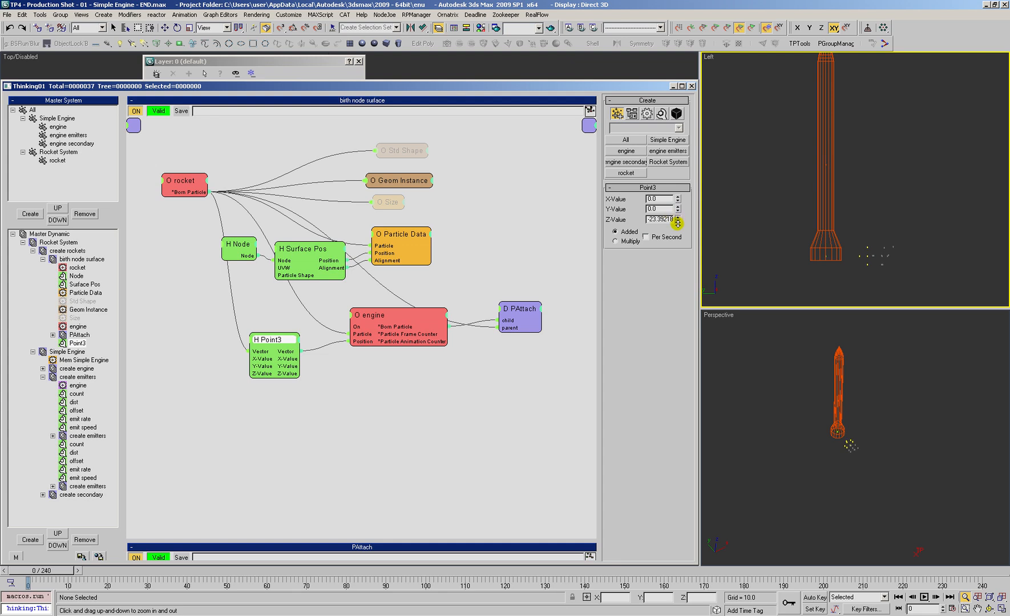
mouse_move(833, 212)
mouse_down()
mouse_move(836, 248)
mouse_move(840, 212)
mouse_move(848, 233)
mouse_move(842, 212)
mouse_up()
key(ctrl+r)
key(alt+z)
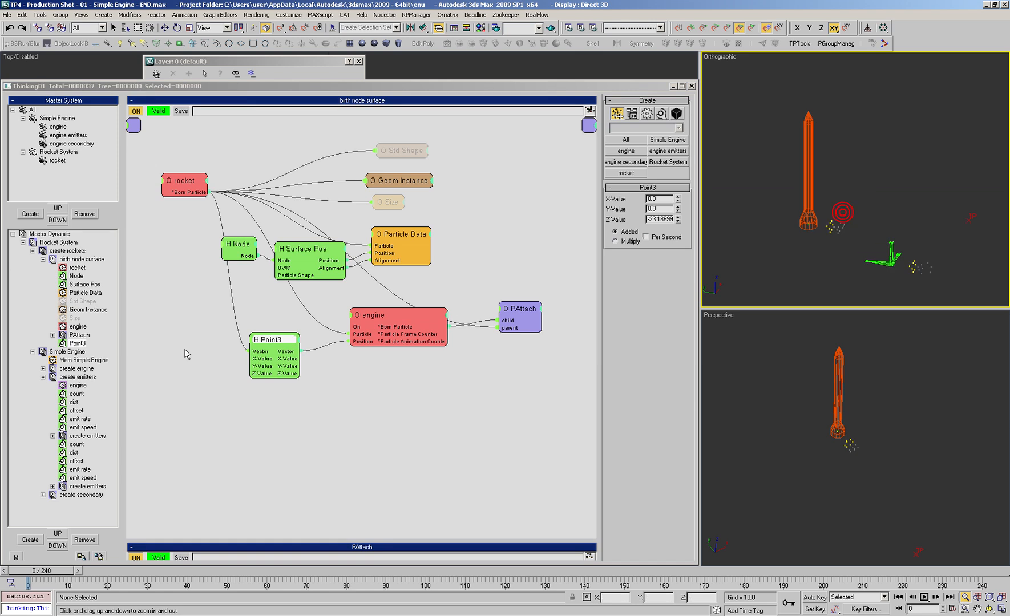
Step: Examine the offset value in the create emitters set and the emitters' placement relative to the rocket
click(67, 377)
click(43, 377)
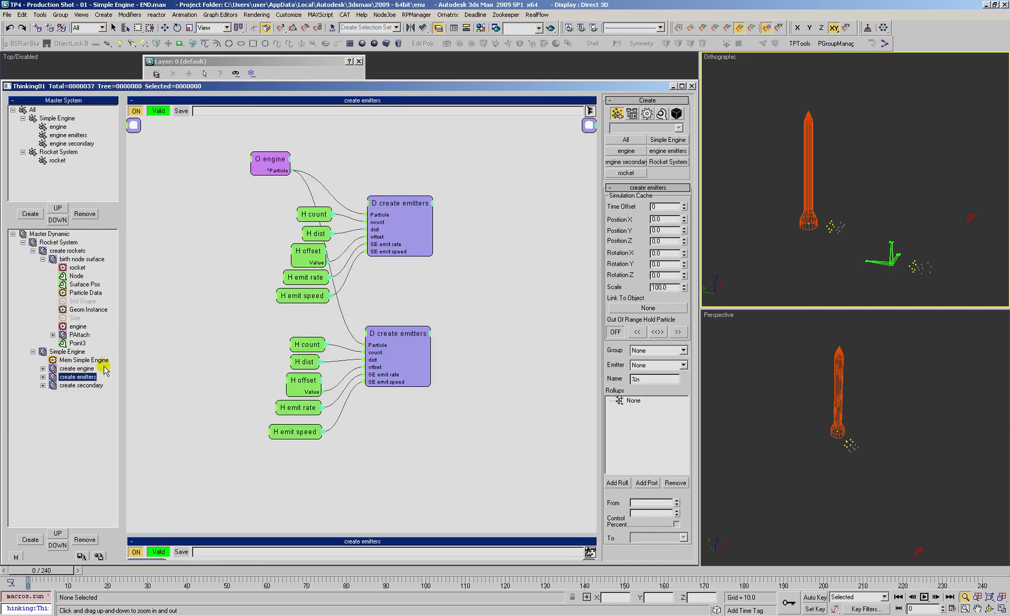
click(314, 254)
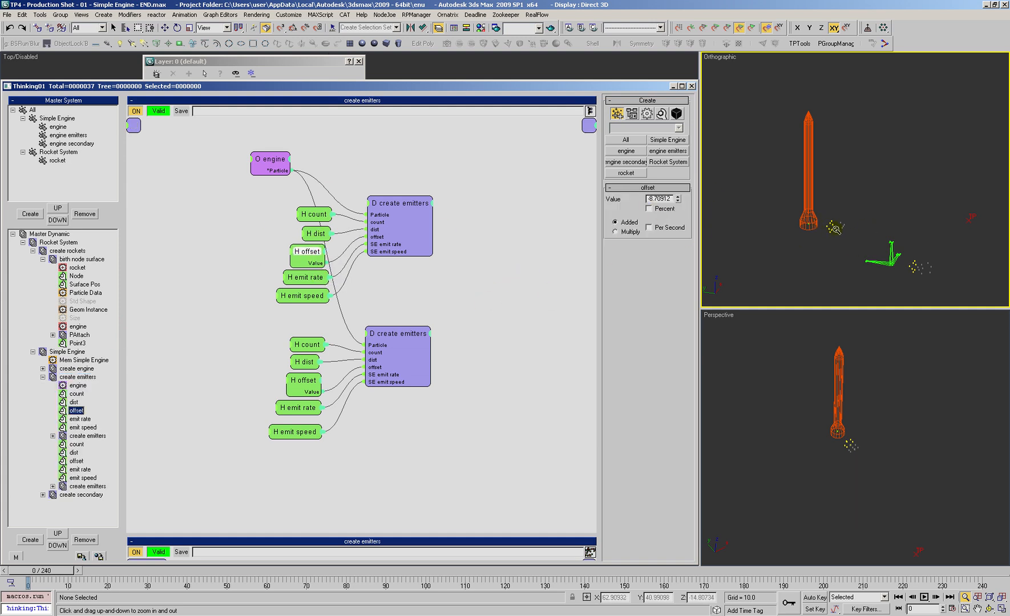
drag(821, 227, 855, 217)
key(ctrl+r)
key(alt+z)
drag(843, 201, 838, 239)
right_click(818, 198)
scroll(827, 219, down, 3)
key(ctrl+r)
key(alt+z)
key(ctrl+r)
key(alt+z)
key(ctrl+r)
drag(839, 229, 840, 193)
key(alt+z)
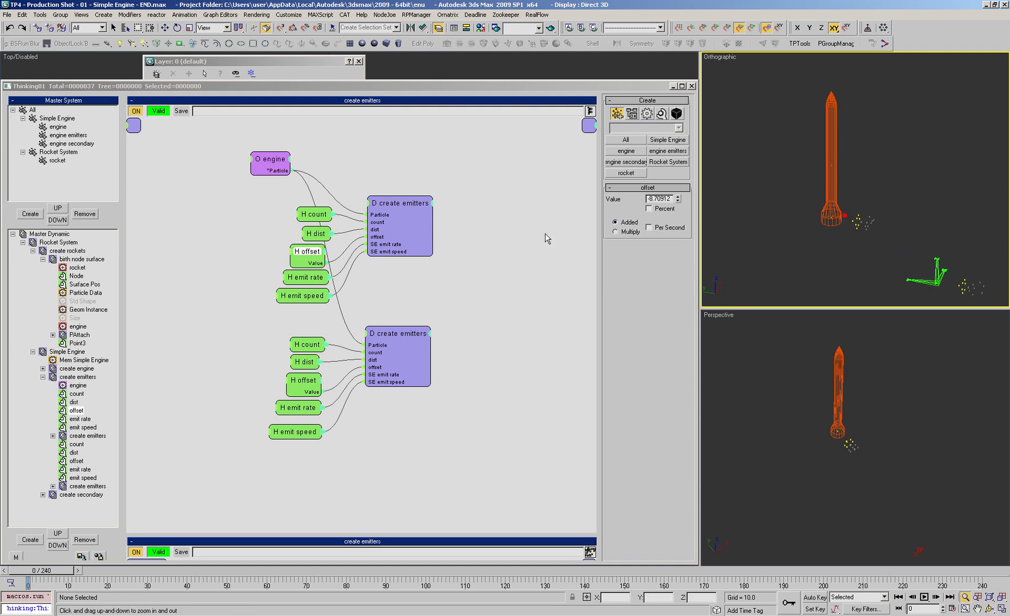
Step: Collapse the create emitters branch and open the Simple Engine dynamic set
click(71, 377)
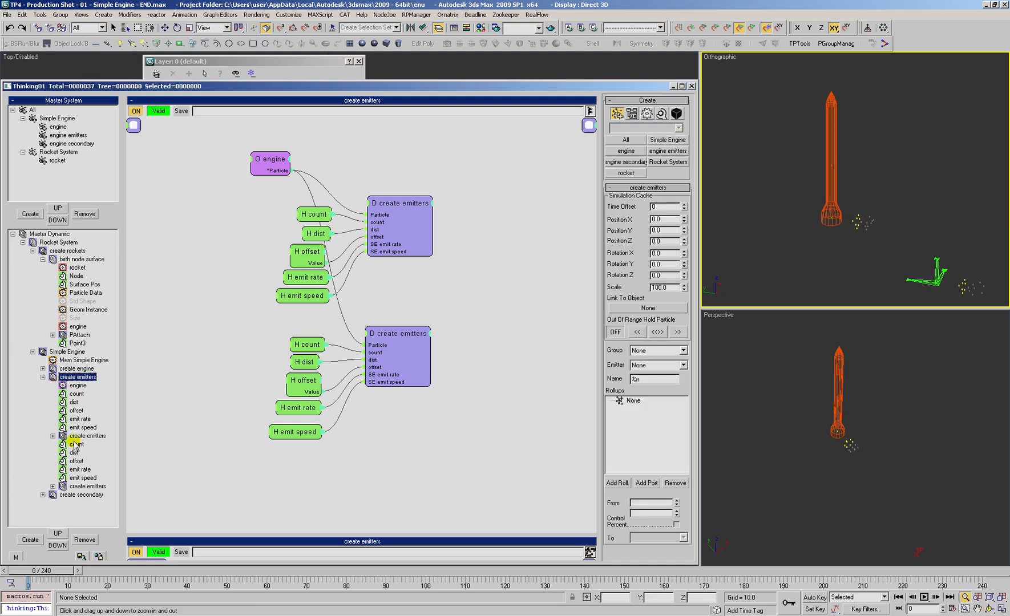
click(43, 377)
click(65, 352)
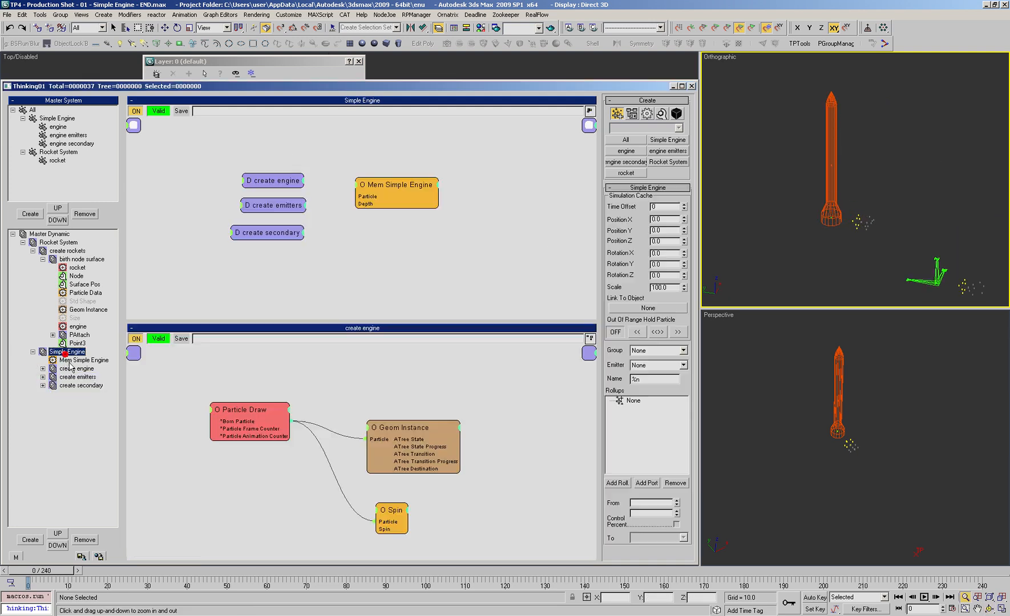
Step: Turn off the create engine dynamic set and delete the second create emitters set together with its value helpers
click(71, 369)
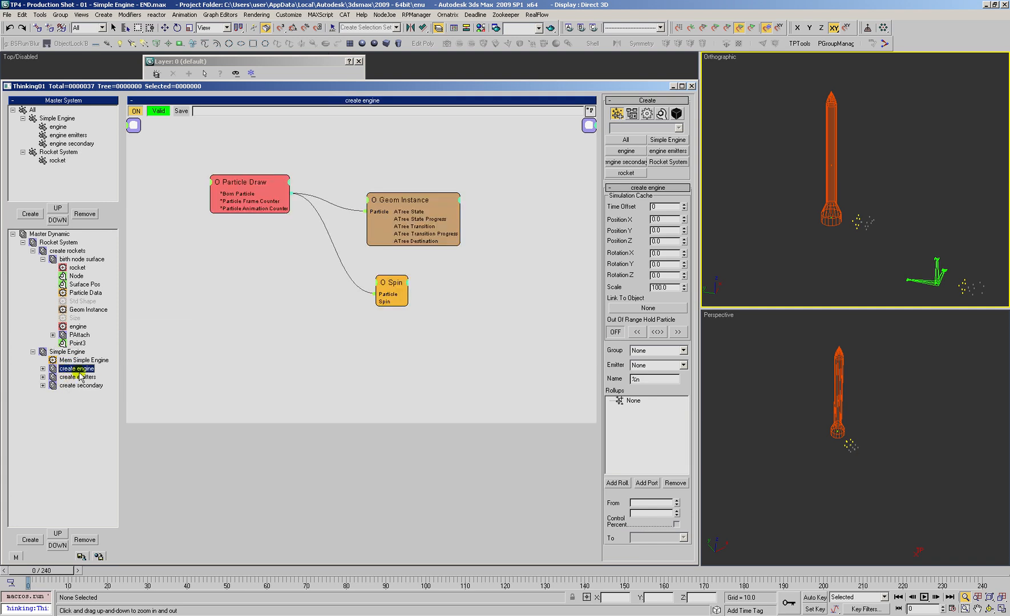
right_click(77, 369)
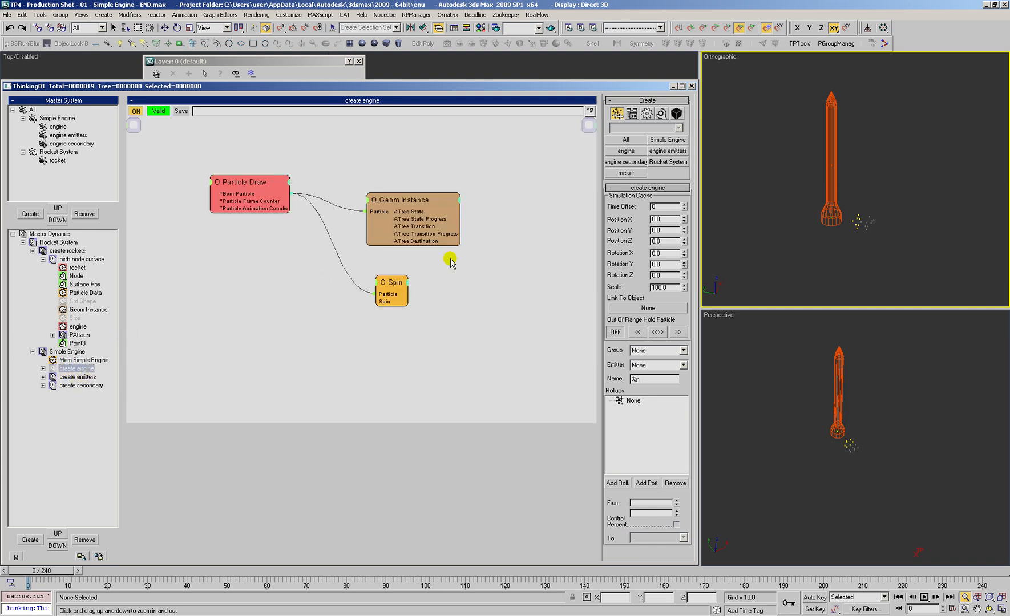
click(69, 376)
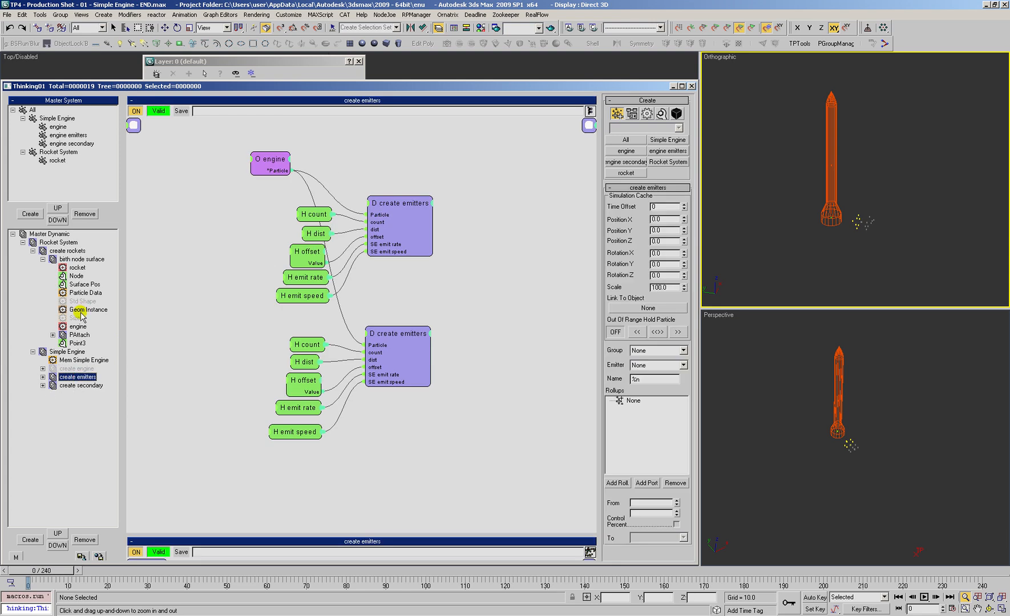
drag(282, 160, 307, 155)
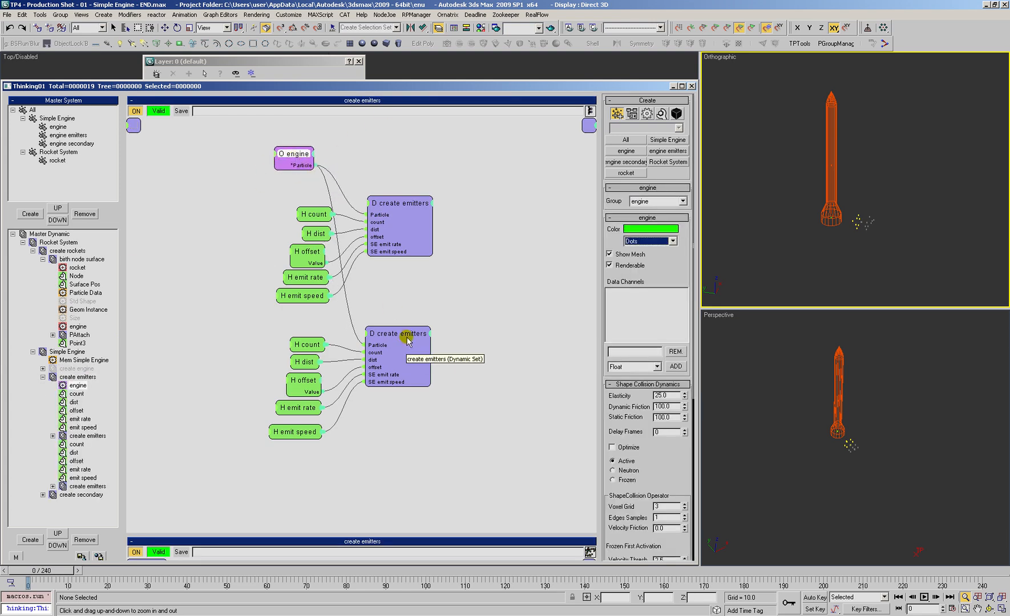
click(234, 317)
right_click(456, 343)
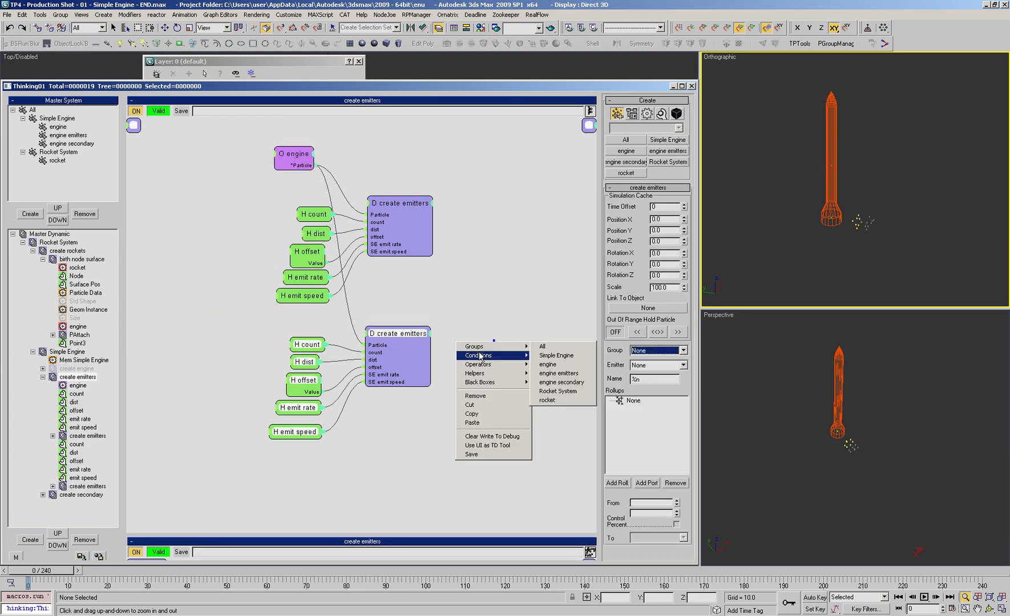
click(477, 396)
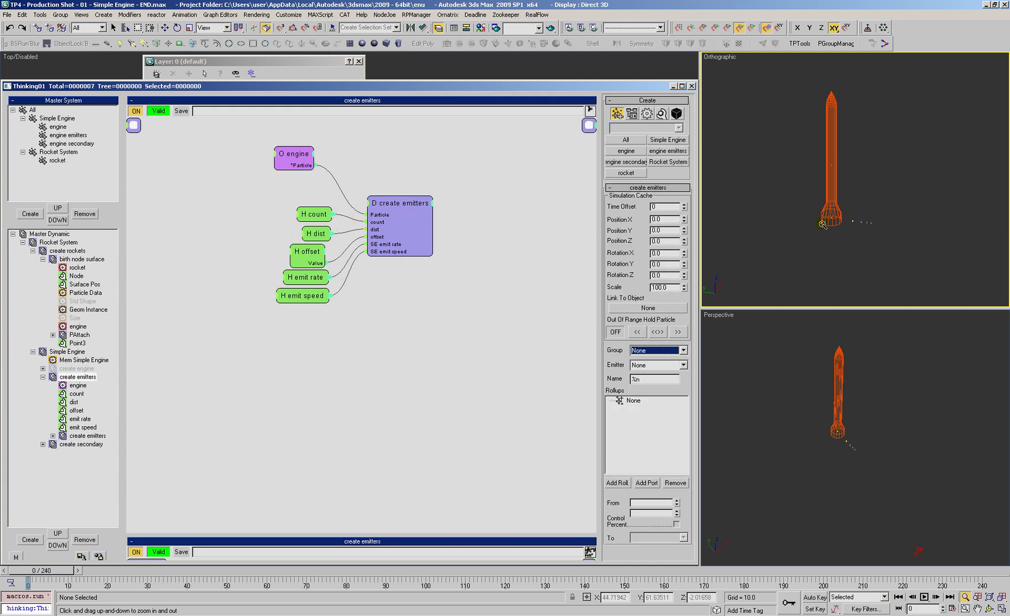
Step: Open the nested create emitters set and examine its Iterator operator
drag(412, 203, 413, 200)
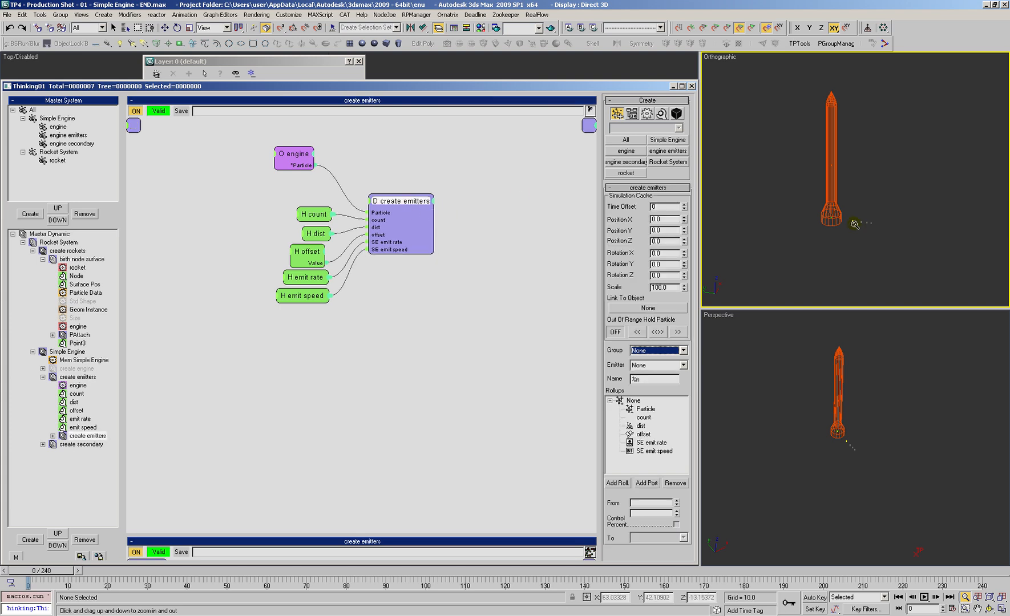
click(86, 435)
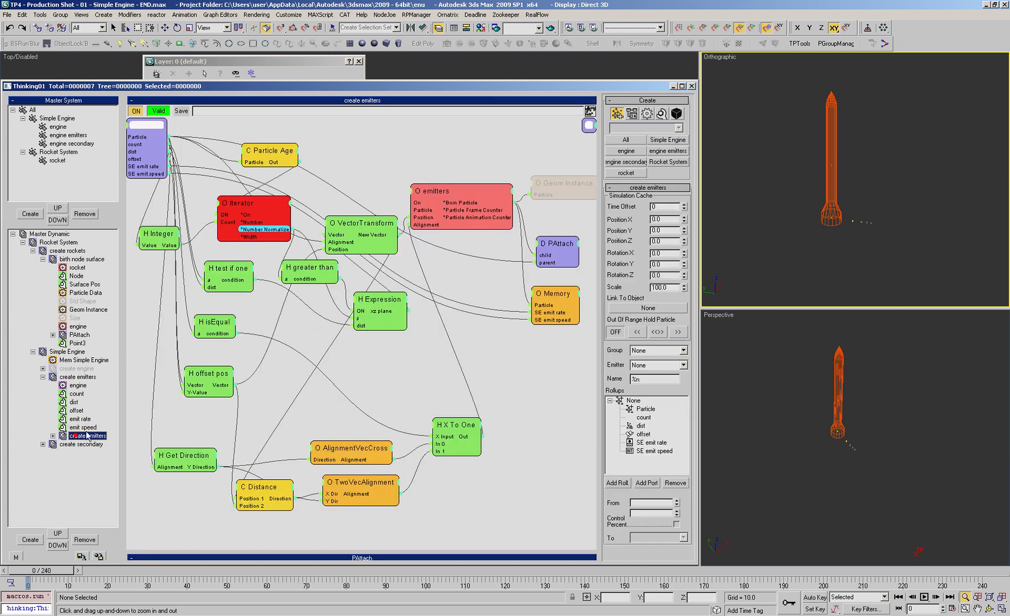
drag(246, 212, 240, 211)
right_click(392, 149)
click(382, 243)
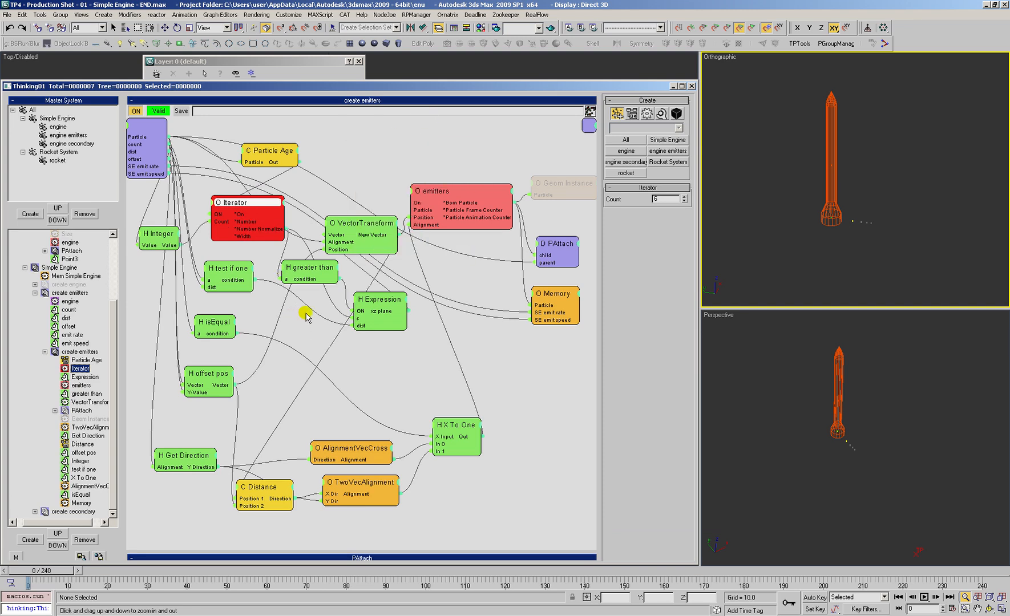
Step: Examine the Expression helper's sine and cosine terms and compare them with the emitters' orientation in the orthographic view
drag(376, 308, 374, 310)
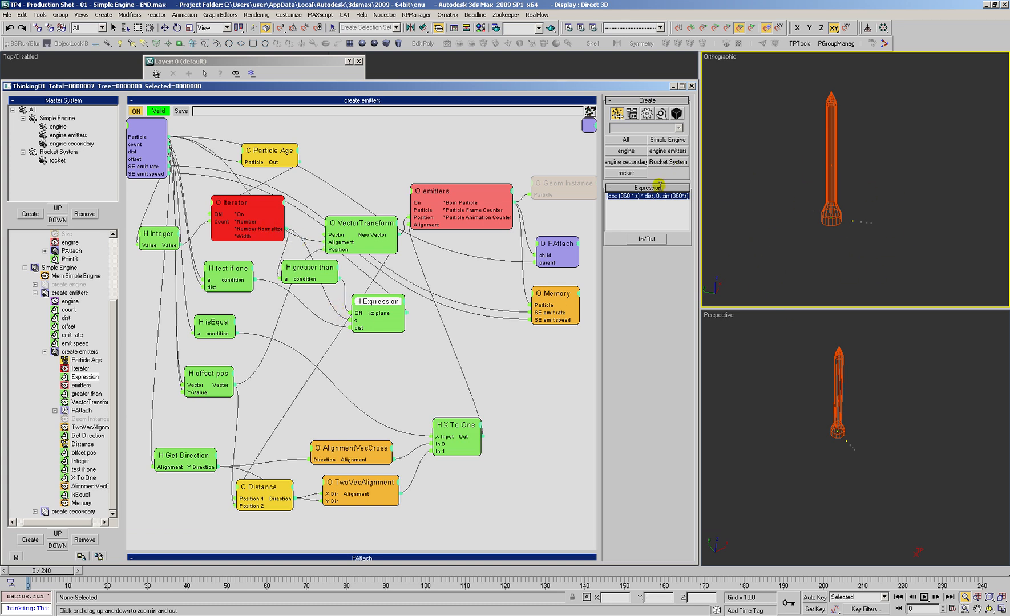
click(649, 209)
click(629, 196)
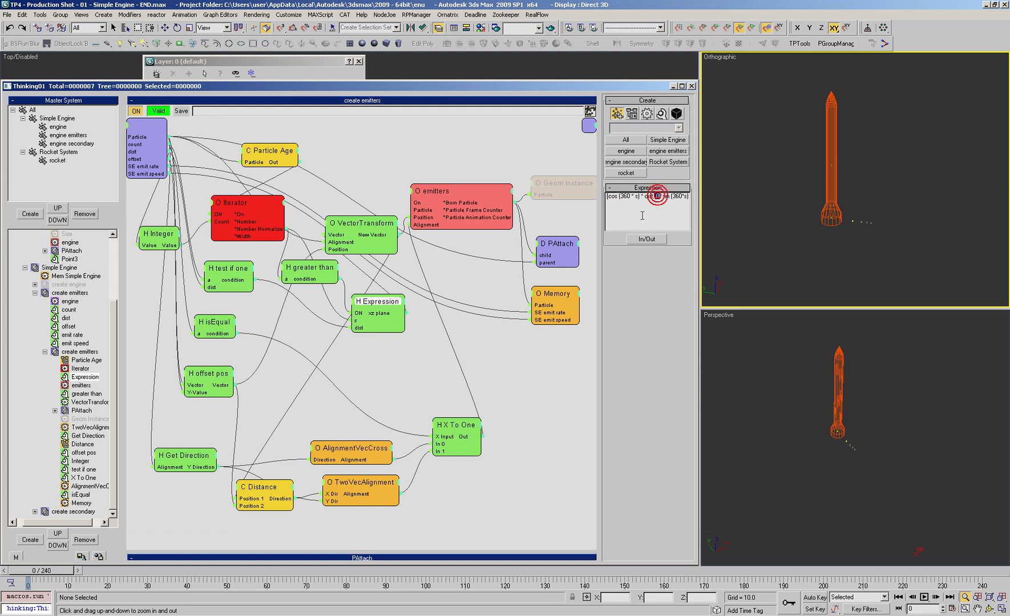
drag(661, 196, 688, 199)
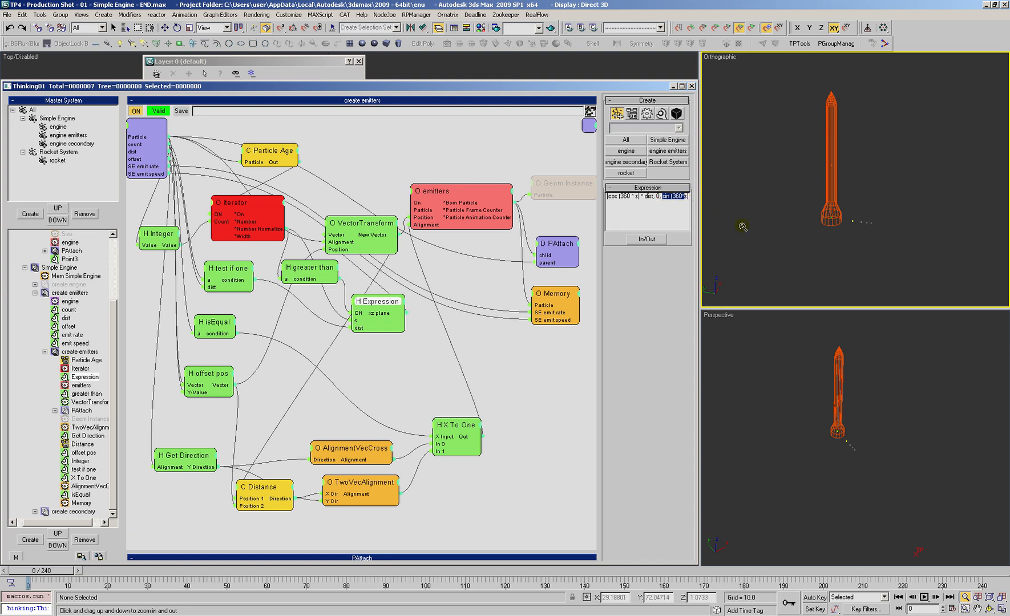
click(789, 246)
drag(843, 236, 798, 268)
ctrl+alt+middle_drag(798, 268, 846, 234)
alt+middle_drag(850, 230, 822, 230)
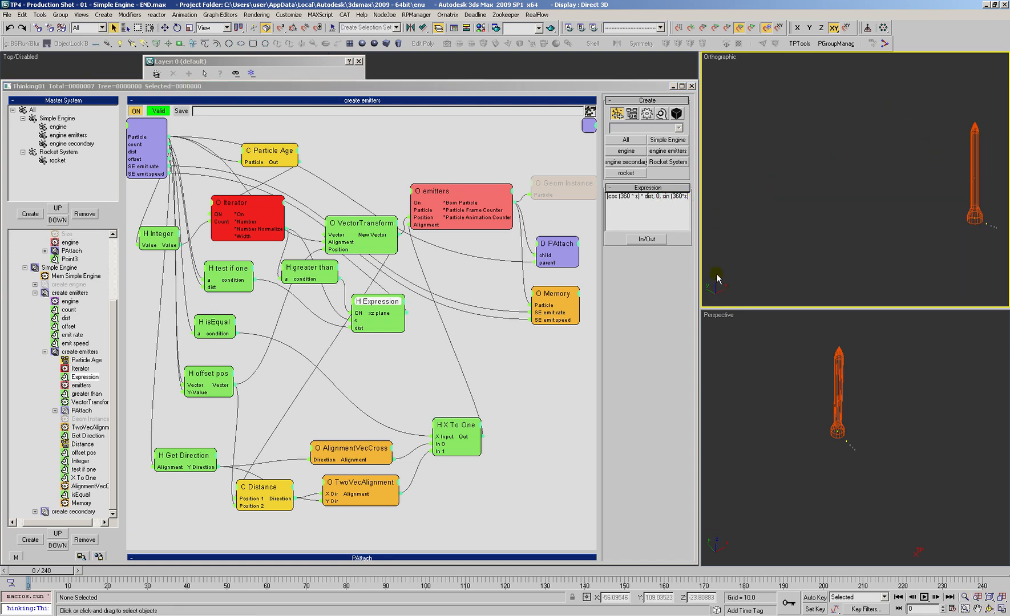
scroll(725, 277, down, 3)
scroll(834, 245, up, 2)
alt+middle_drag(844, 224, 749, 283)
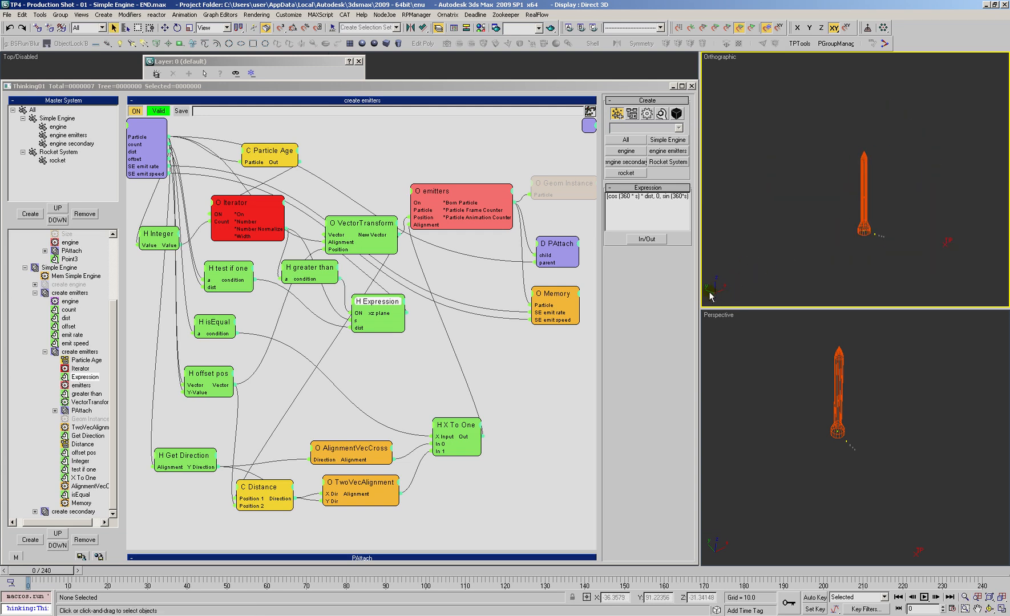
Step: Rewrite the Expression vector as [cos (360 * s) * dist, sin (360*s) * dist, 0] so the emitters lie in the XY plane
click(652, 199)
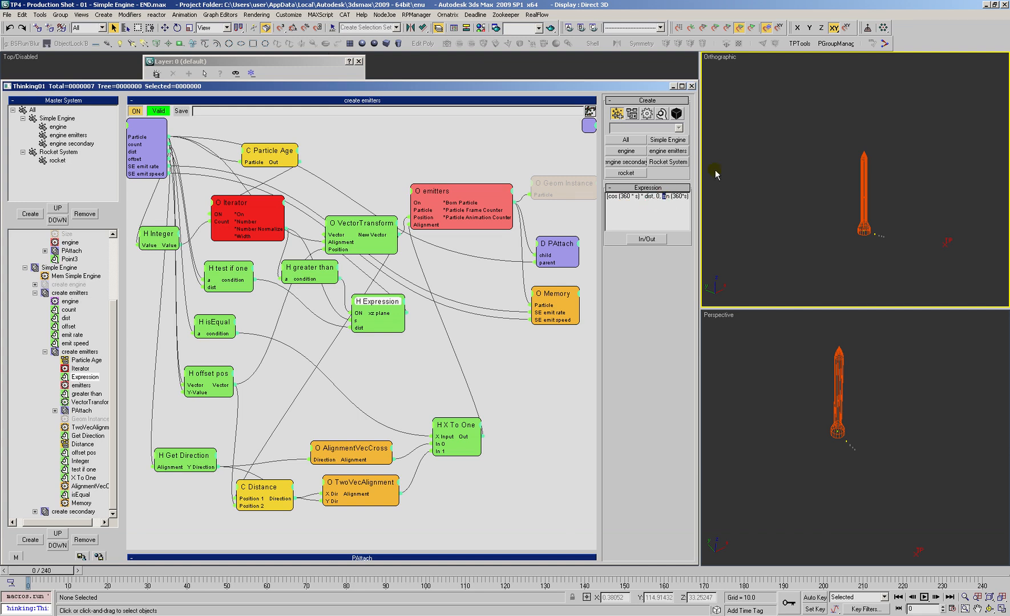
key(shift+Right)
key(shift+Right)
key(shift+Right)
key(shift+Right)
key(ctrl+a)
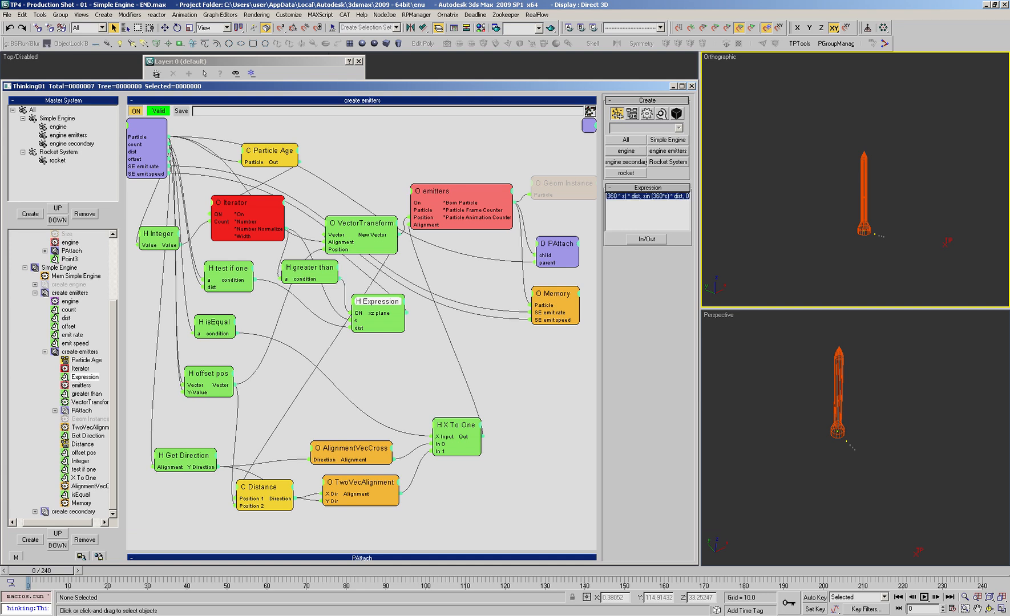
mouse_move(38, 576)
mouse_down()
mouse_move(151, 571)
mouse_move(35, 571)
mouse_up()
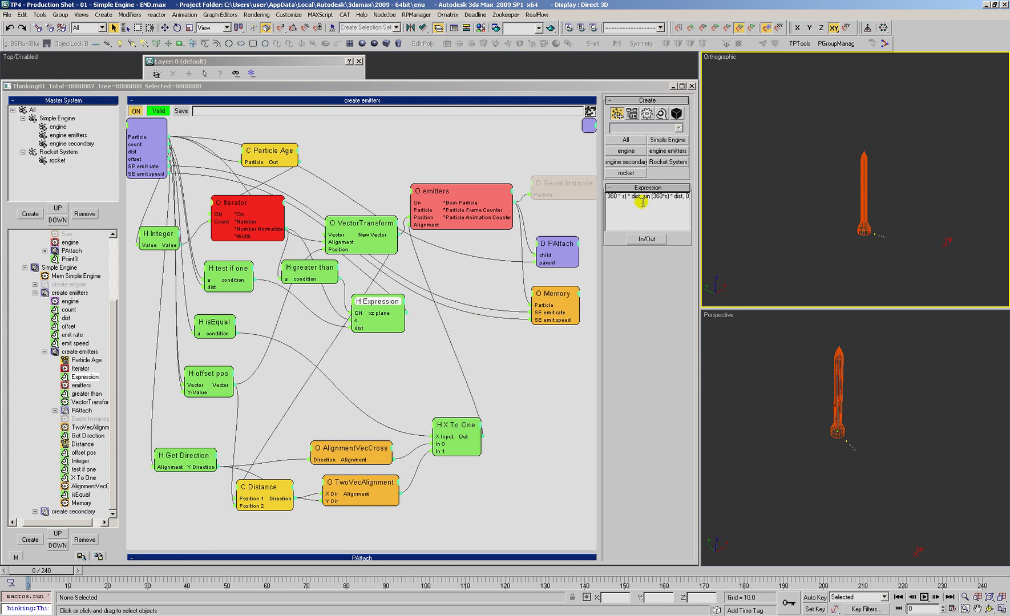
click(739, 181)
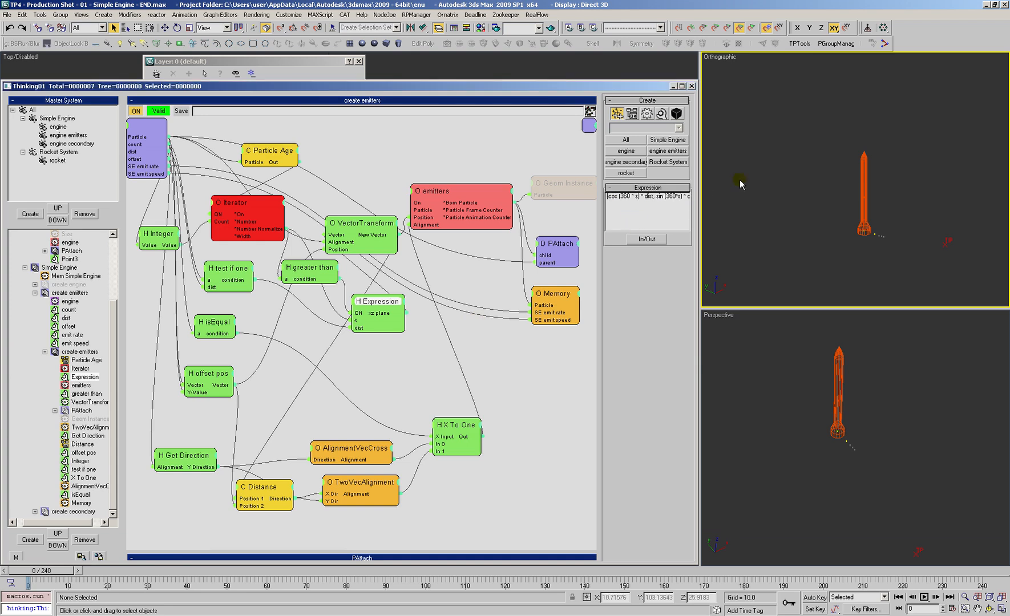
Step: Add a Z Direction output to the Get Direction helper
drag(209, 378, 212, 378)
drag(190, 463, 194, 448)
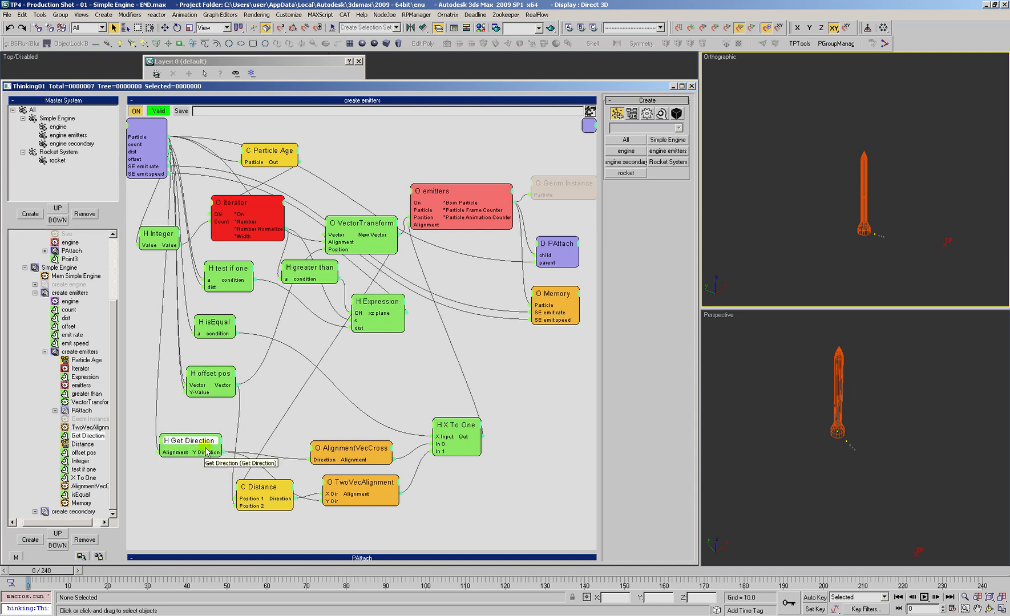
click(220, 445)
click(220, 465)
drag(196, 446, 198, 439)
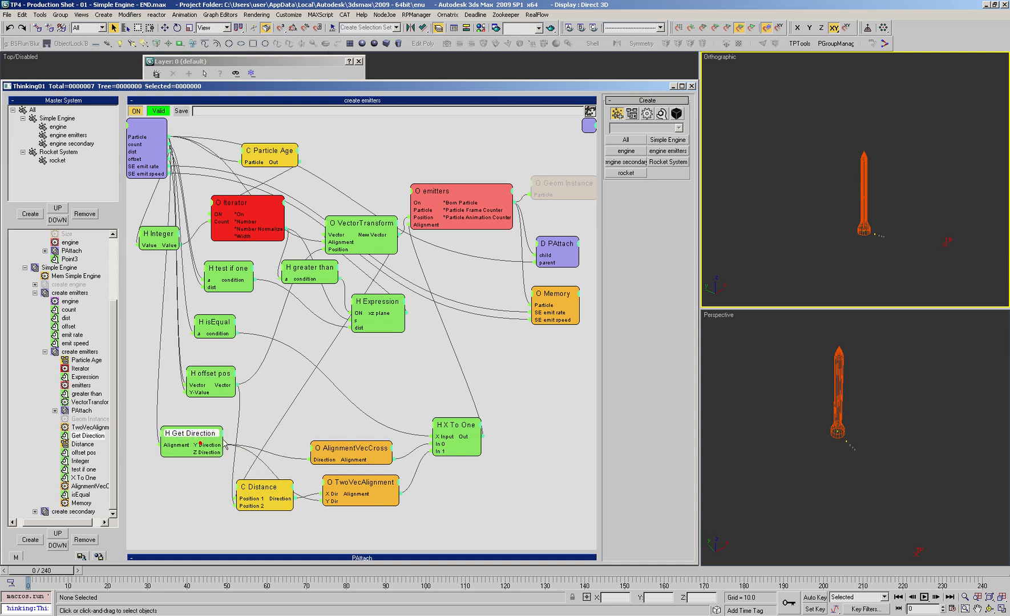
Step: Connect Get Direction's Z Direction output to the Direction input of AlignmentVecCross and the Y Dir input of TwoVecAlignment
drag(271, 483, 317, 503)
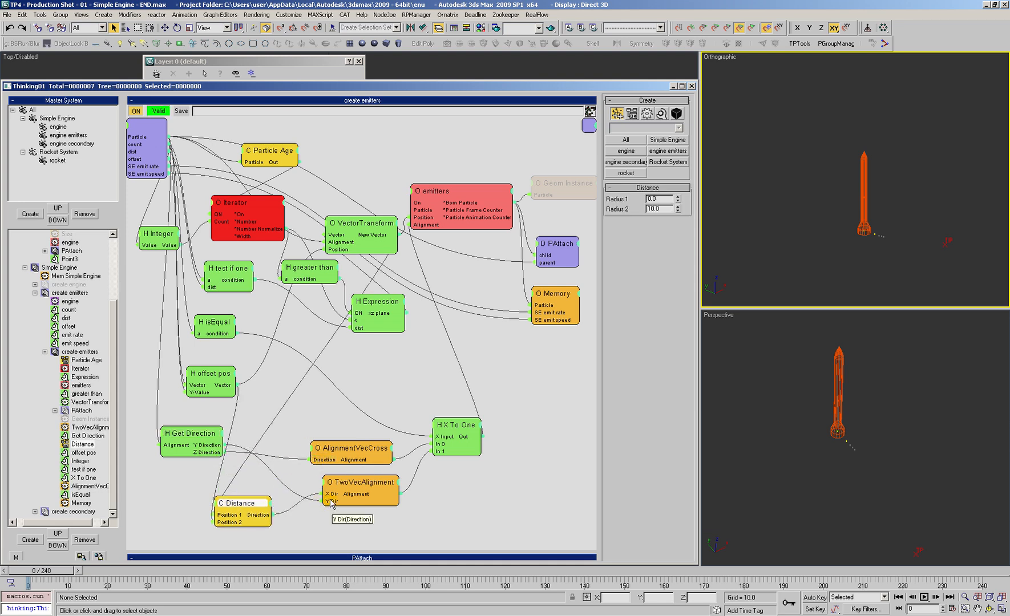
drag(222, 452, 328, 501)
drag(242, 504, 251, 494)
Step: Scrub the animation to frame 14 and back to frame 3 to check the direction in which the particles emit
drag(46, 573, 98, 572)
key(ctrl+r)
drag(892, 174, 807, 210)
right_click(808, 210)
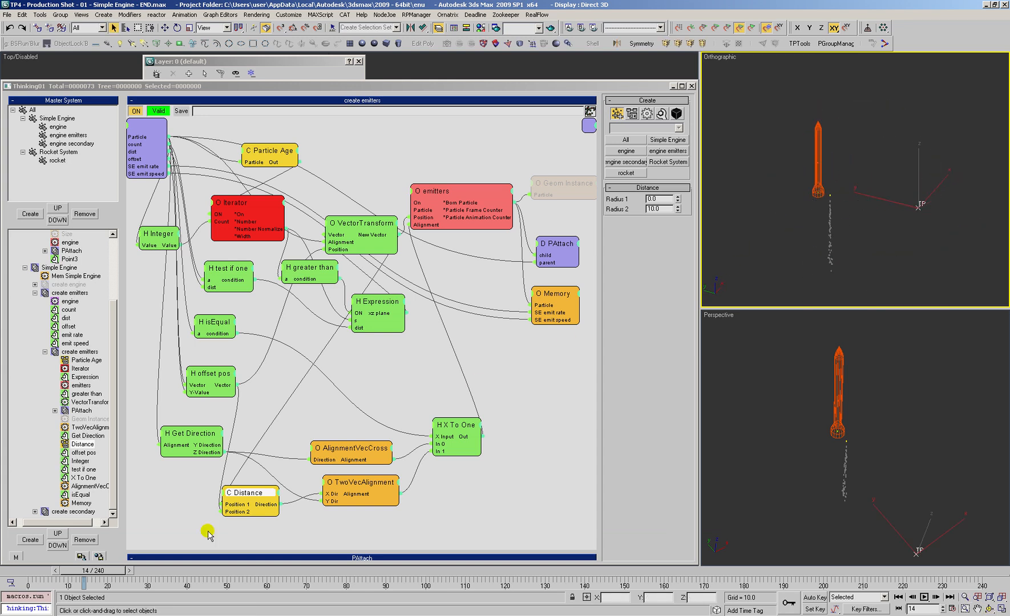
drag(66, 583, 40, 583)
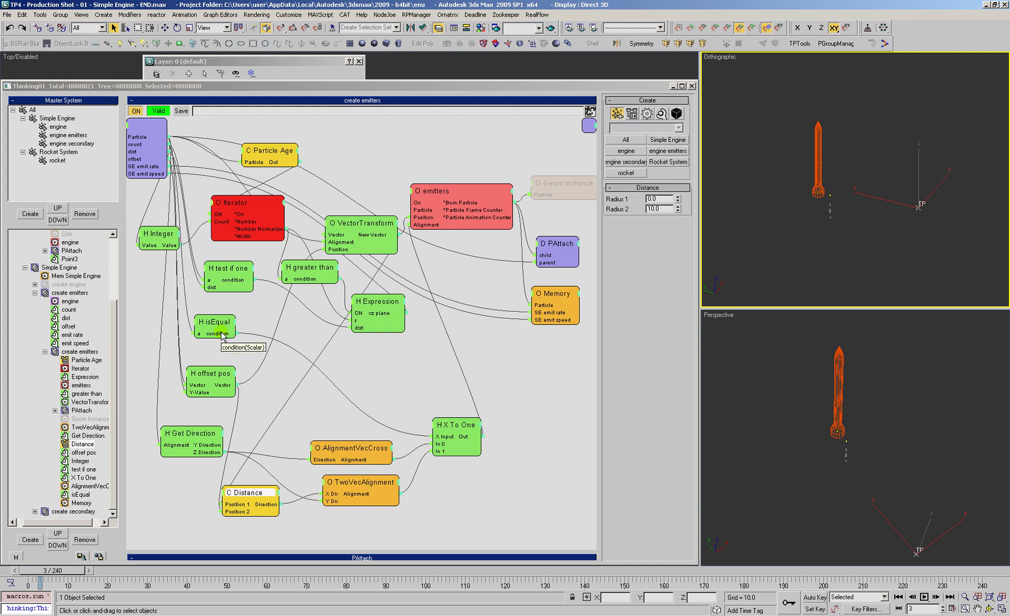
Step: Examine the offset pos node and the offset helper that feeds the nested create emitters set
drag(211, 377, 221, 371)
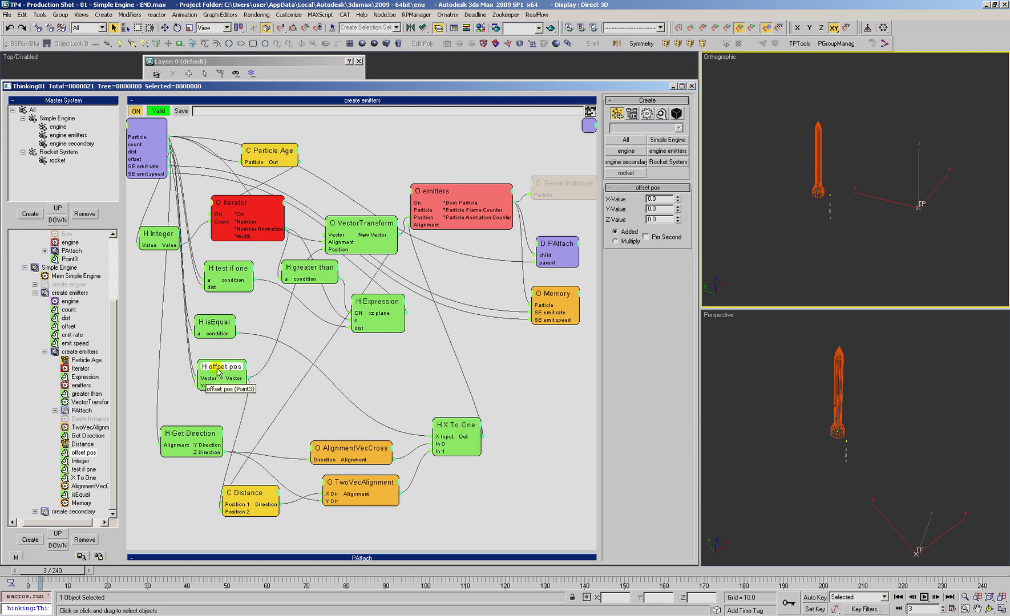
drag(220, 369, 215, 369)
click(71, 352)
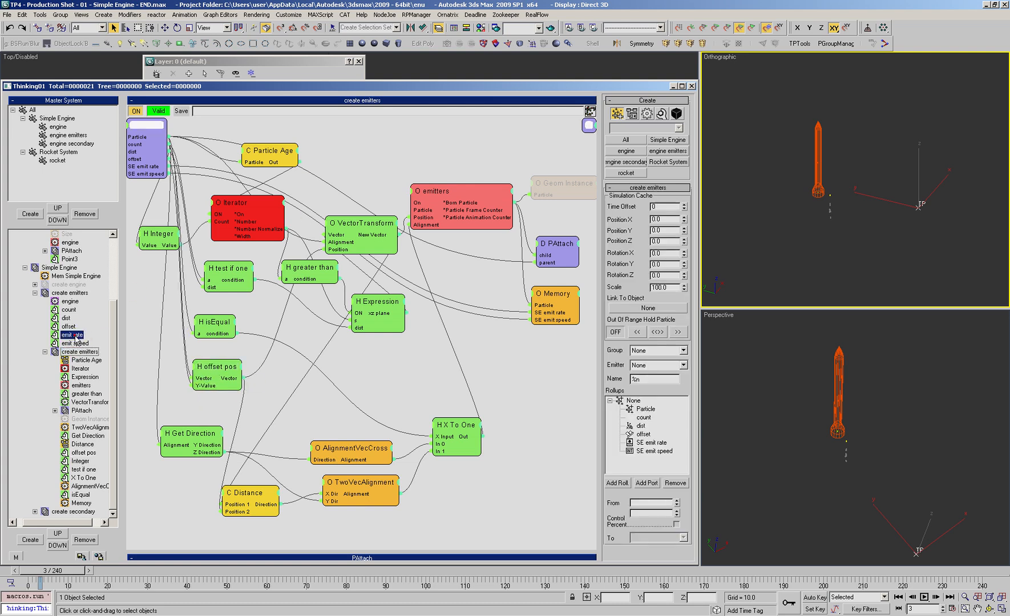
click(307, 251)
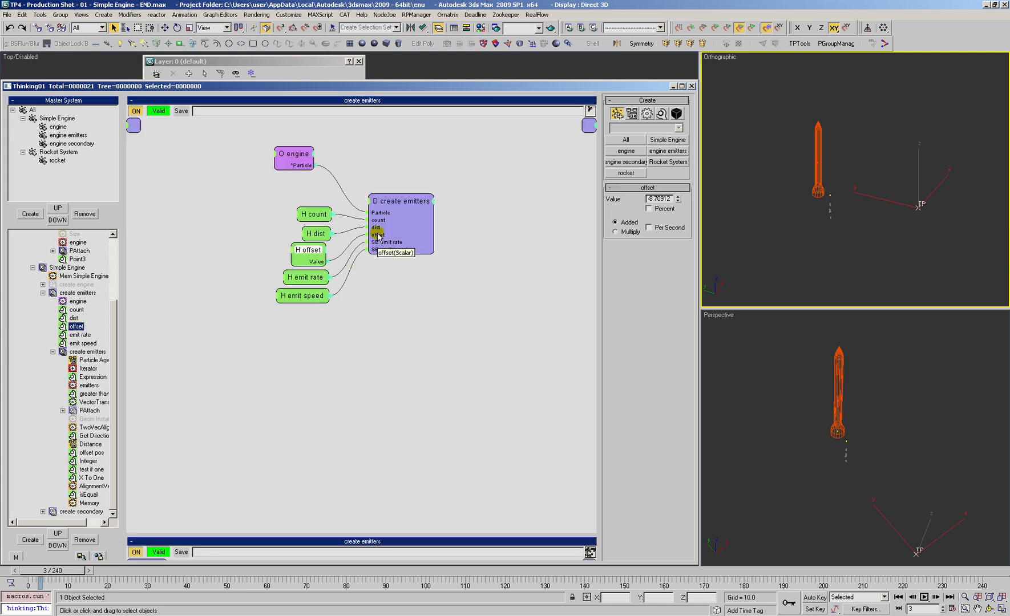
drag(384, 208, 414, 224)
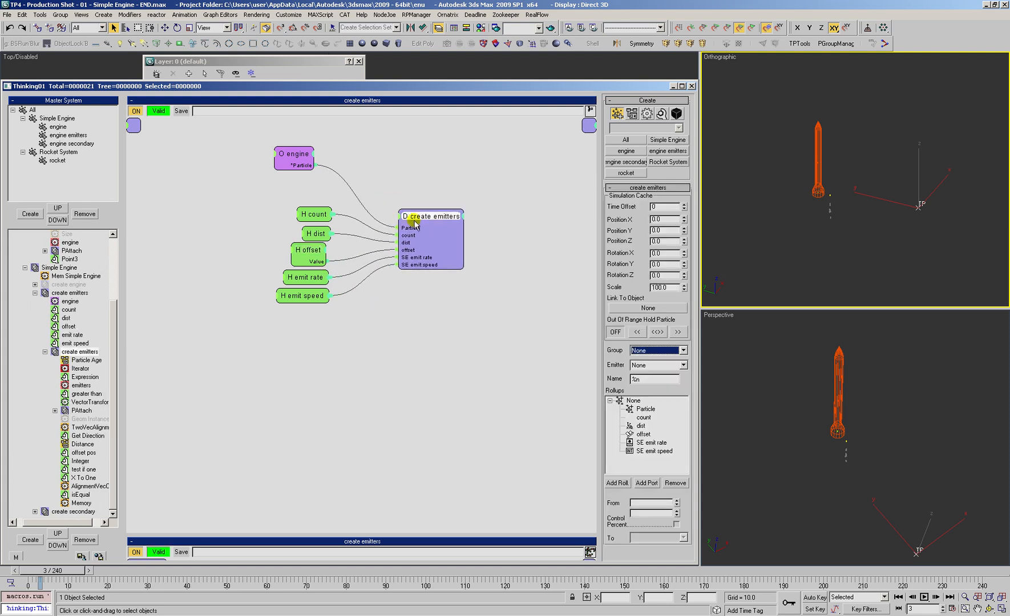
Step: Add a Z-Value input to the offset pos node and route the emitters' offset into it
click(73, 377)
drag(214, 365, 388, 154)
click(196, 365)
click(192, 414)
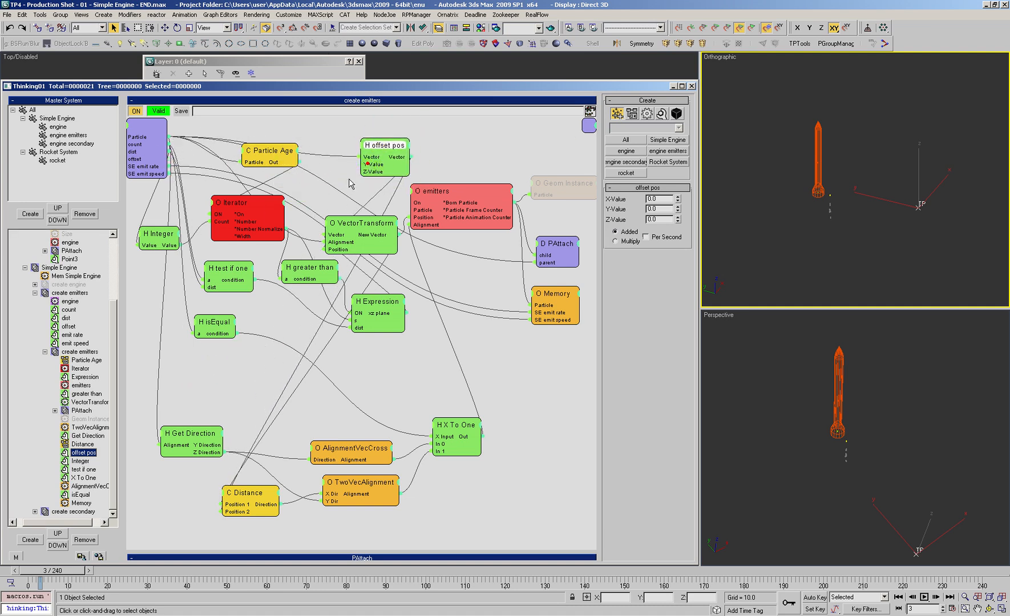
double_click(385, 145)
drag(385, 146, 201, 373)
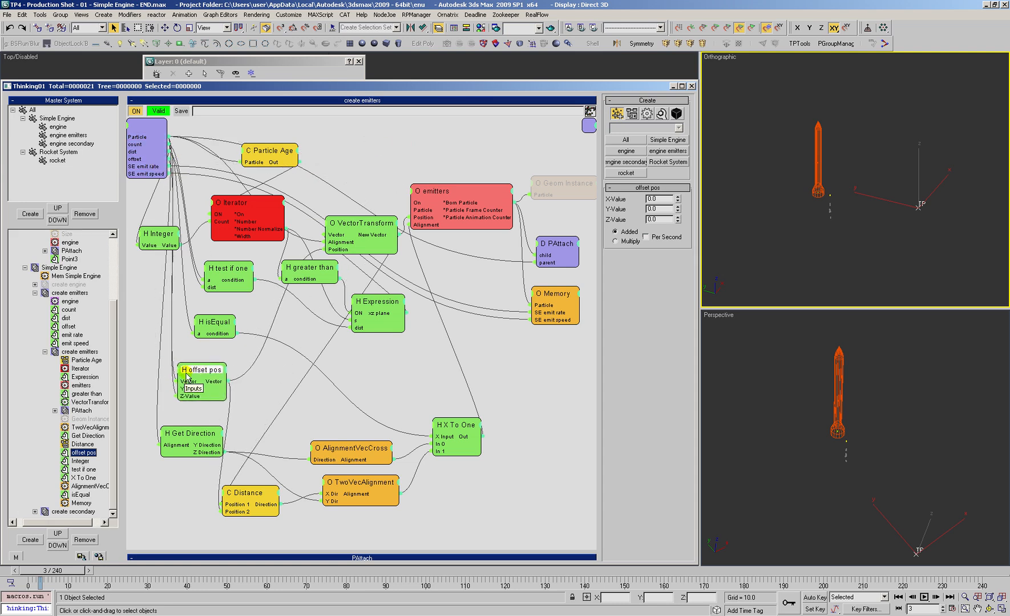
Step: Return to the outer create emitters set and adjust the offset helper's value to about -4.79
click(45, 352)
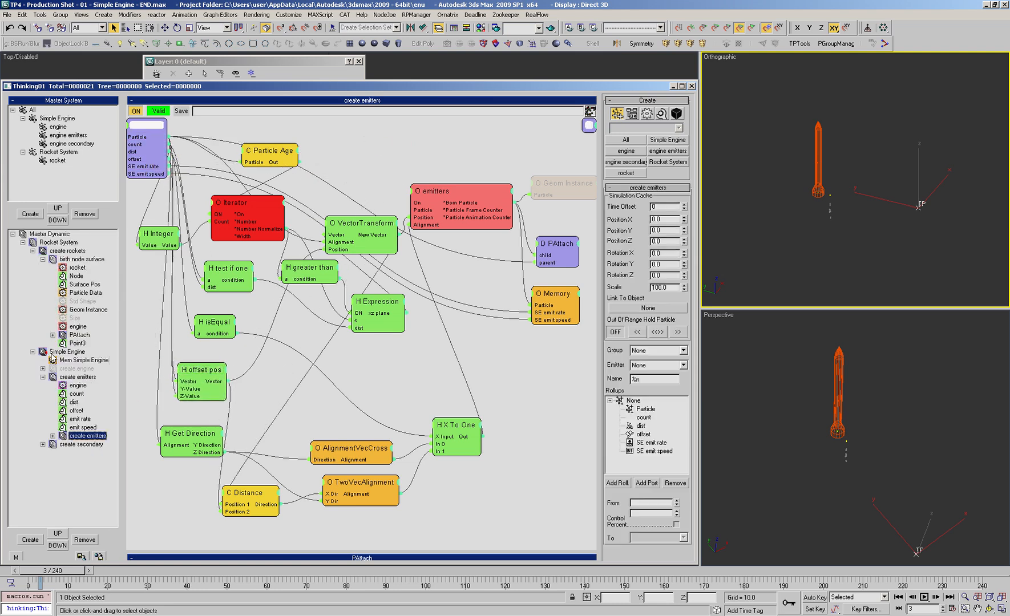
click(72, 413)
click(319, 211)
drag(317, 234, 315, 223)
click(312, 245)
click(676, 200)
drag(677, 225, 673, 176)
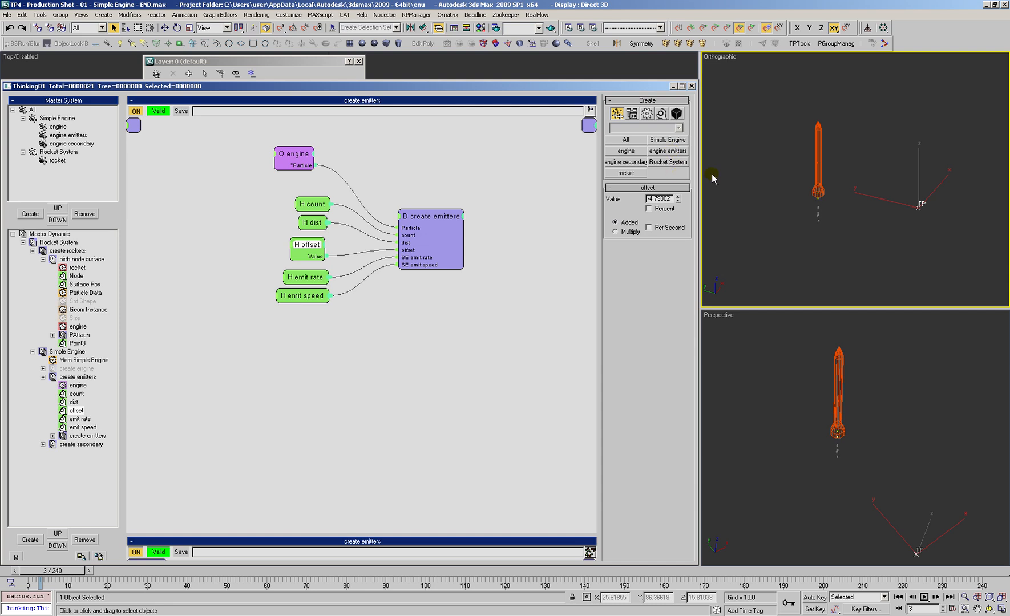
Step: Set the emitters' offset value to 1.52 and check their placement in the rocket's nozzle from the front
scroll(860, 149, up, 3)
key(f)
scroll(837, 150, up, 10)
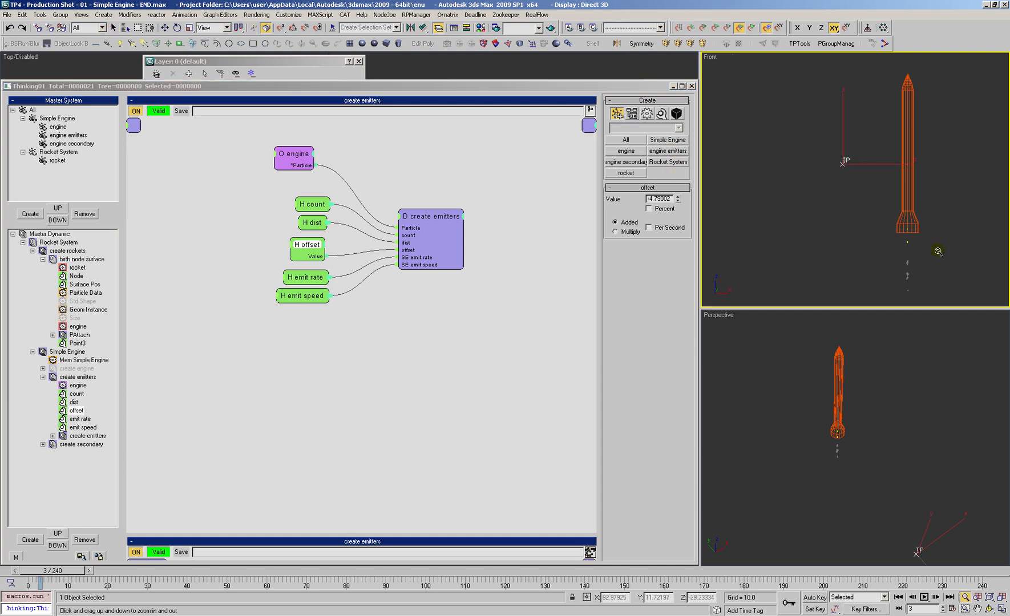
drag(677, 199, 680, 207)
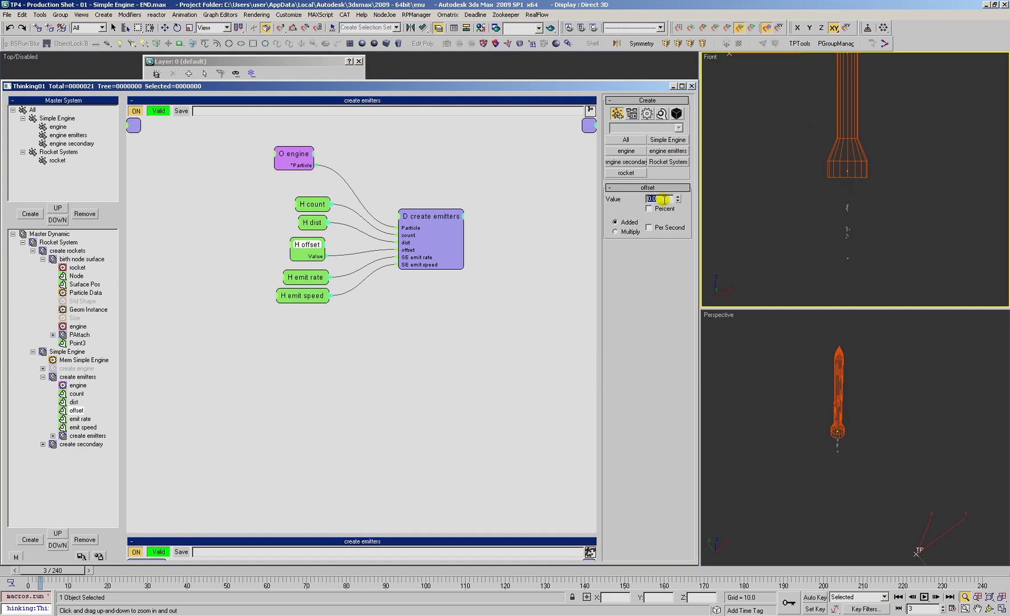
drag(675, 188, 699, 122)
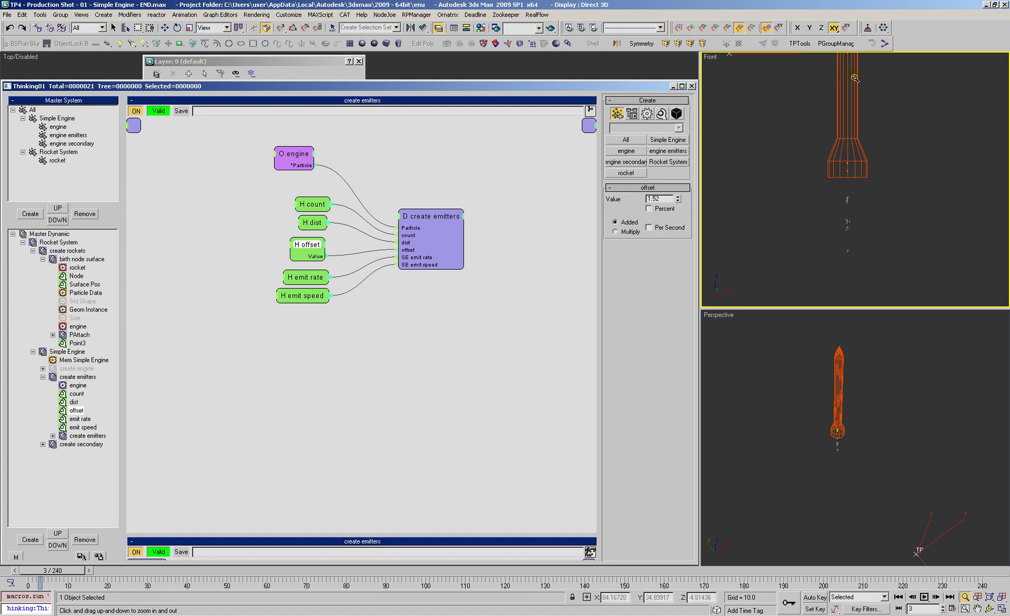
scroll(811, 239, down, 4)
scroll(832, 211, up, 3)
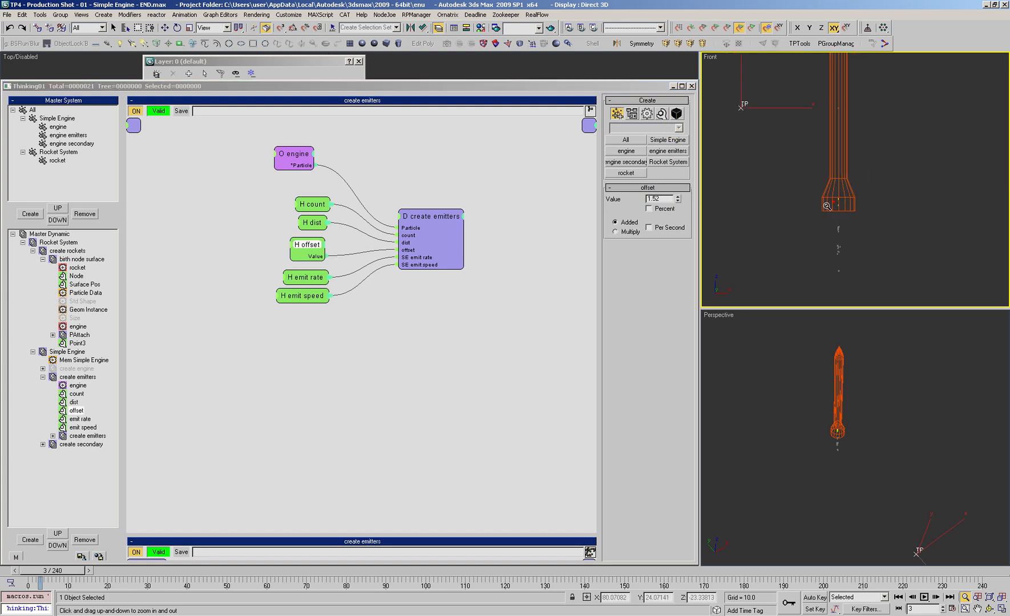
Step: Set the emitters' offset value to about -0.716 and inspect their placement in the rocket nozzle from the front
drag(678, 199, 671, 334)
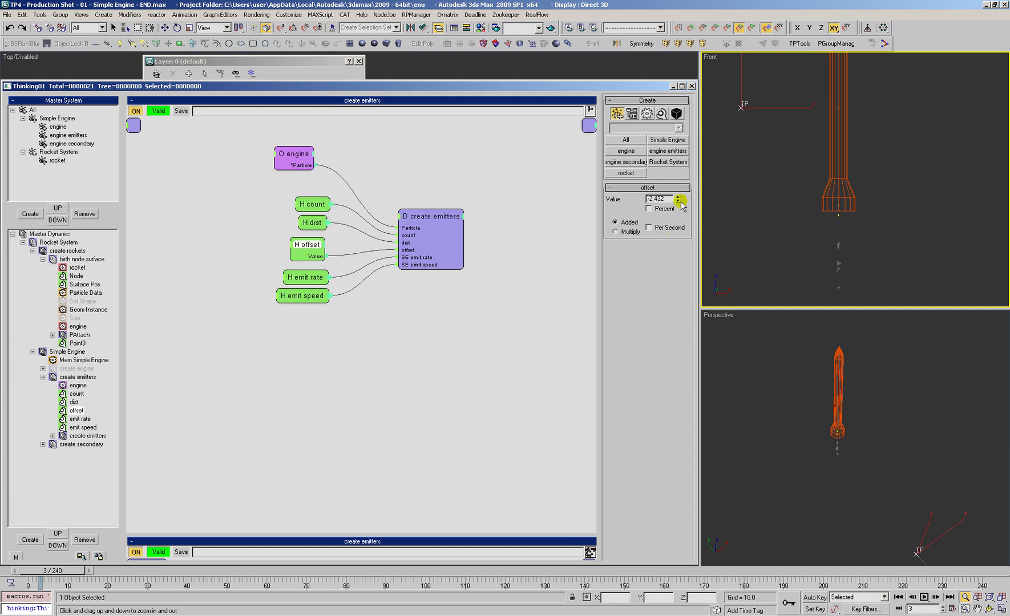
click(678, 197)
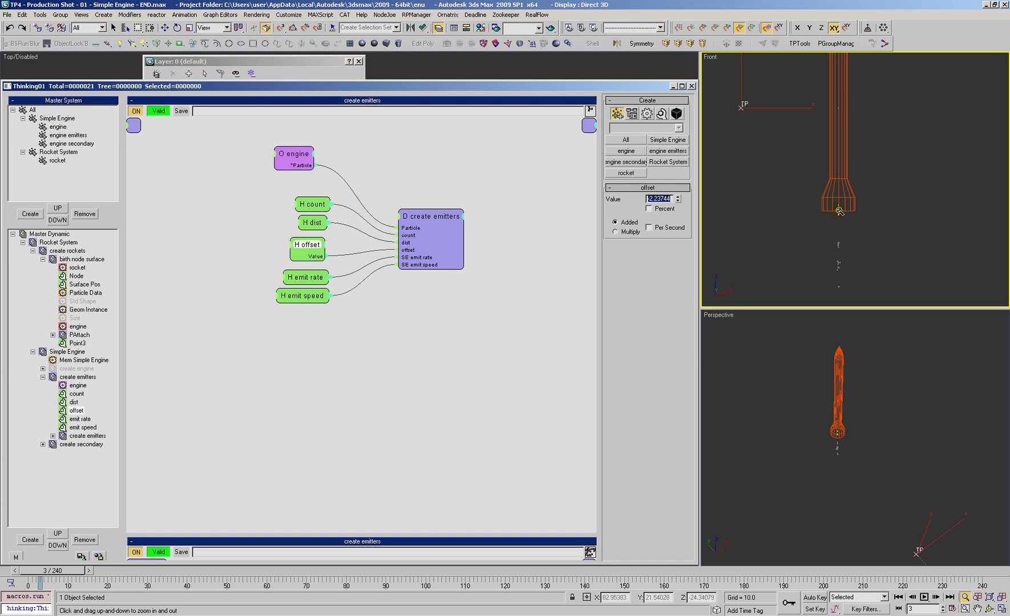
drag(678, 198, 677, 164)
scroll(841, 193, down, 4)
scroll(840, 188, down, 1)
scroll(839, 187, up, 1)
Step: Advance to frame 212 and inspect the exhaust trails of all rockets in the Perspective view
drag(56, 571, 875, 539)
key(alt+z)
key(alt+z)
drag(847, 419, 823, 456)
alt+middle_drag(823, 455, 850, 405)
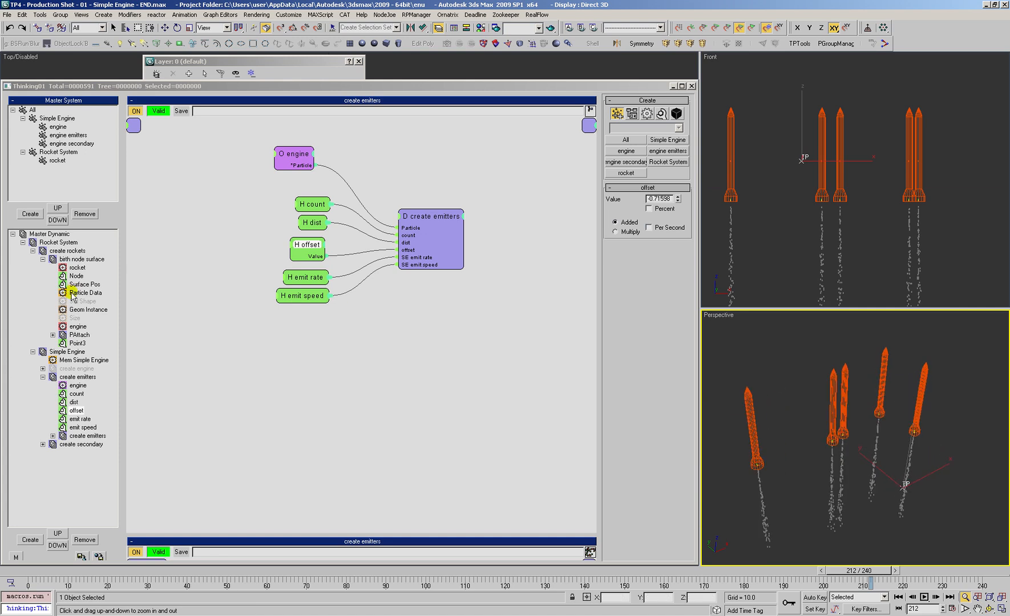
Step: Collapse the expanded dynamic sets, look at the create secondary network and reopen the outer create emitters set
click(42, 260)
click(42, 292)
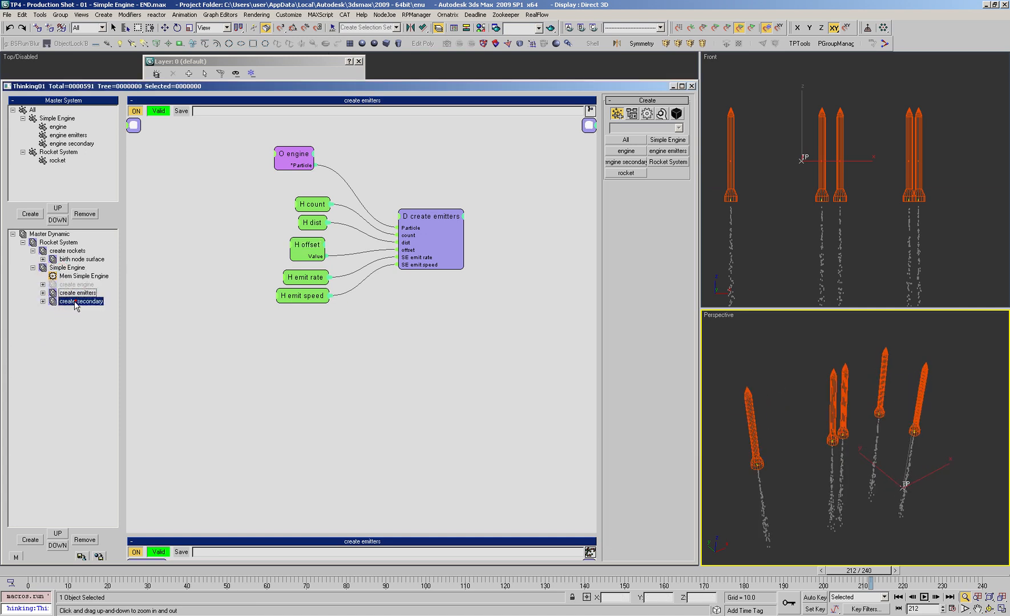
click(77, 302)
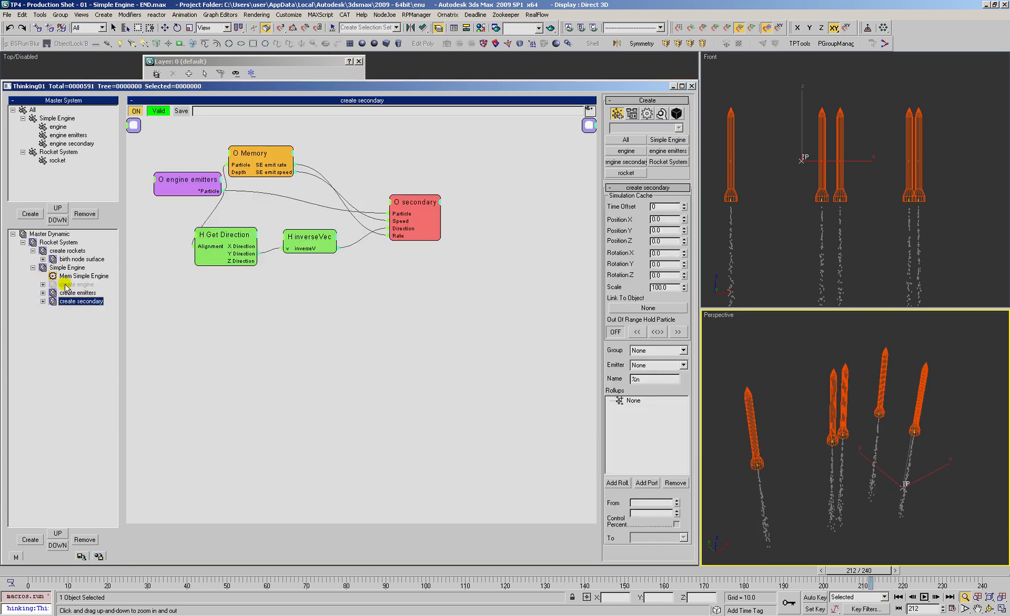
click(69, 292)
drag(240, 200, 509, 361)
mouse_move(424, 218)
shift+mouse_down()
mouse_move(422, 359)
mouse_move(333, 266)
mouse_move(312, 178)
shift+mouse_up()
click(488, 377)
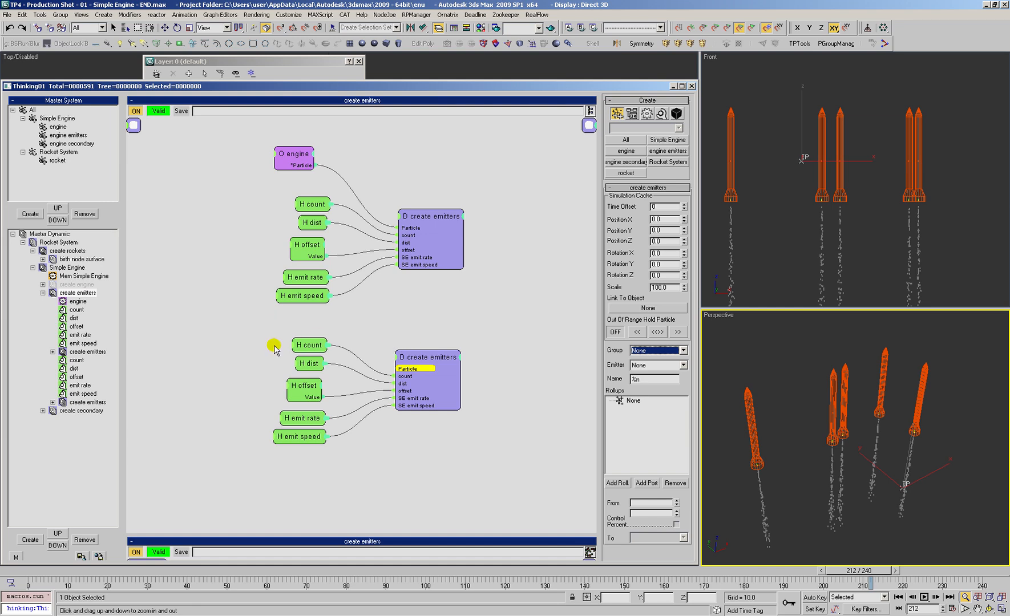
drag(255, 329, 510, 461)
right_click(519, 376)
click(502, 429)
click(450, 421)
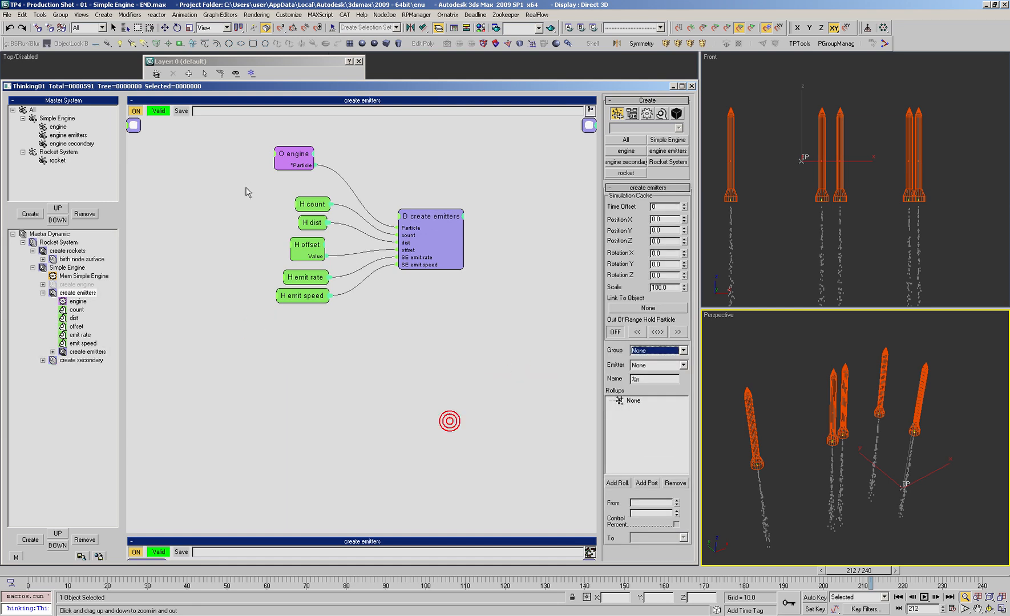
Step: Duplicate the nested create emitters set with its five helpers below the originals and feed the engine particles into the copy
drag(243, 195, 446, 285)
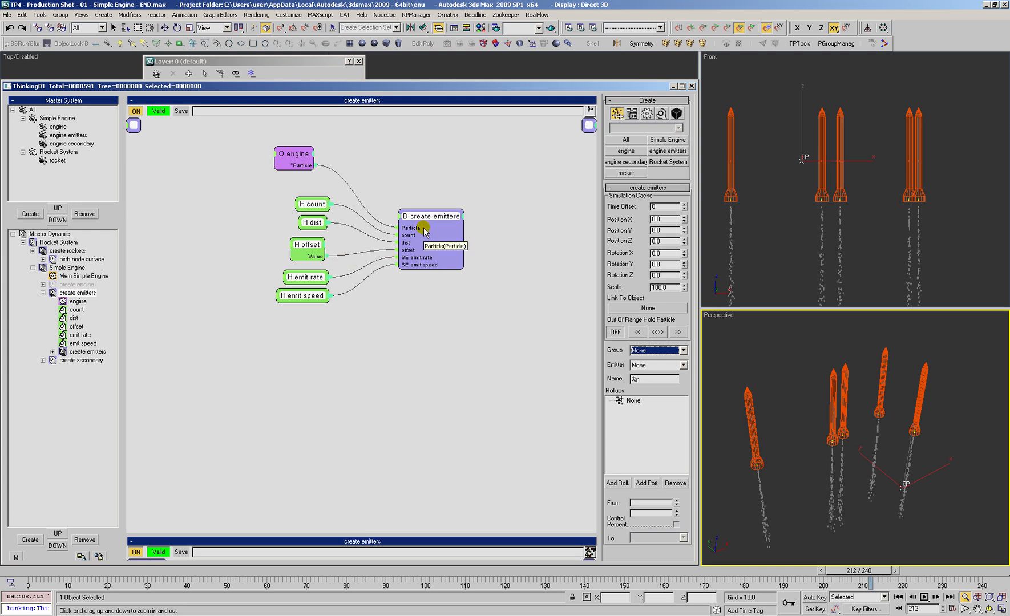
shift+drag(428, 218, 432, 353)
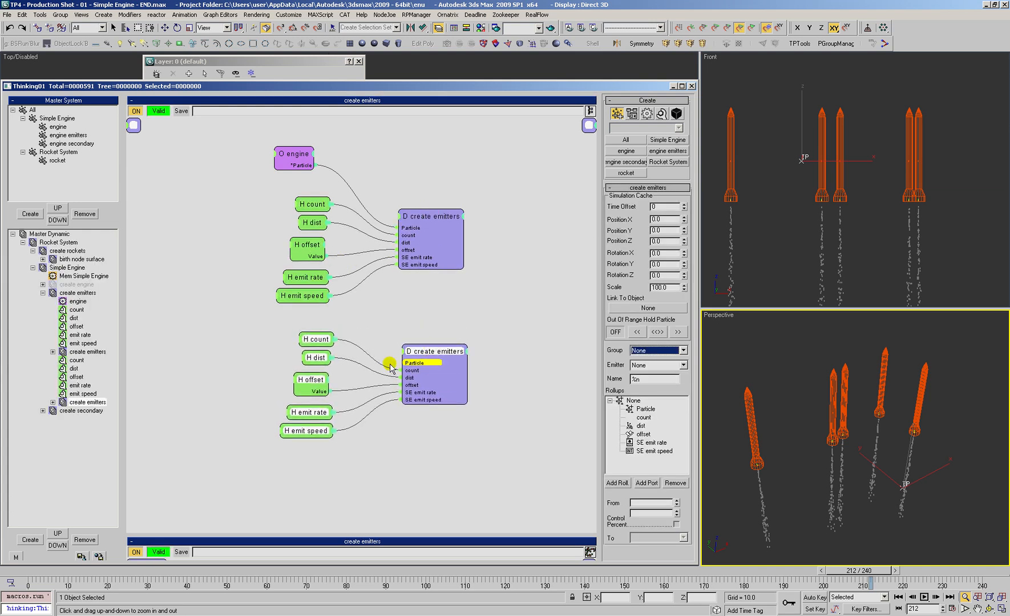
click(403, 341)
drag(403, 363, 291, 157)
Step: Set the duplicated emitter group's count to 4 and its dist to about 188.15 percent
drag(315, 339, 313, 341)
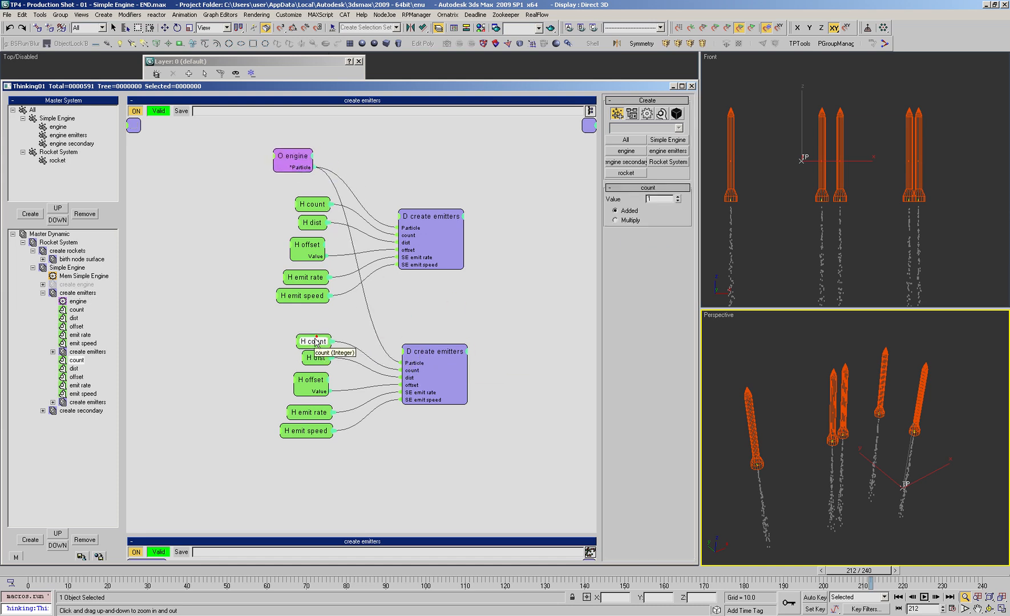
drag(676, 197, 676, 196)
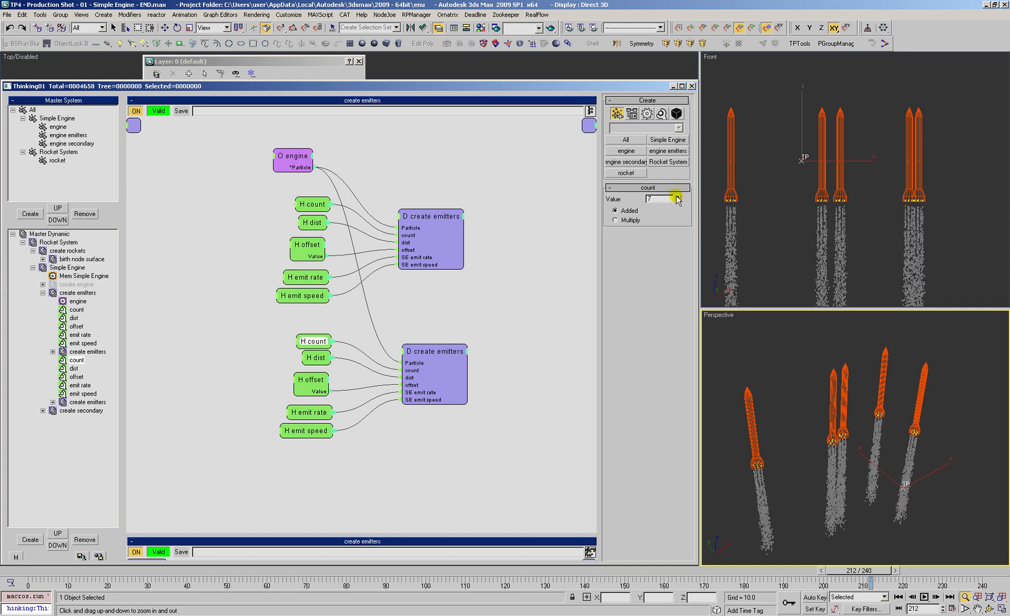
click(677, 202)
click(677, 201)
click(677, 201)
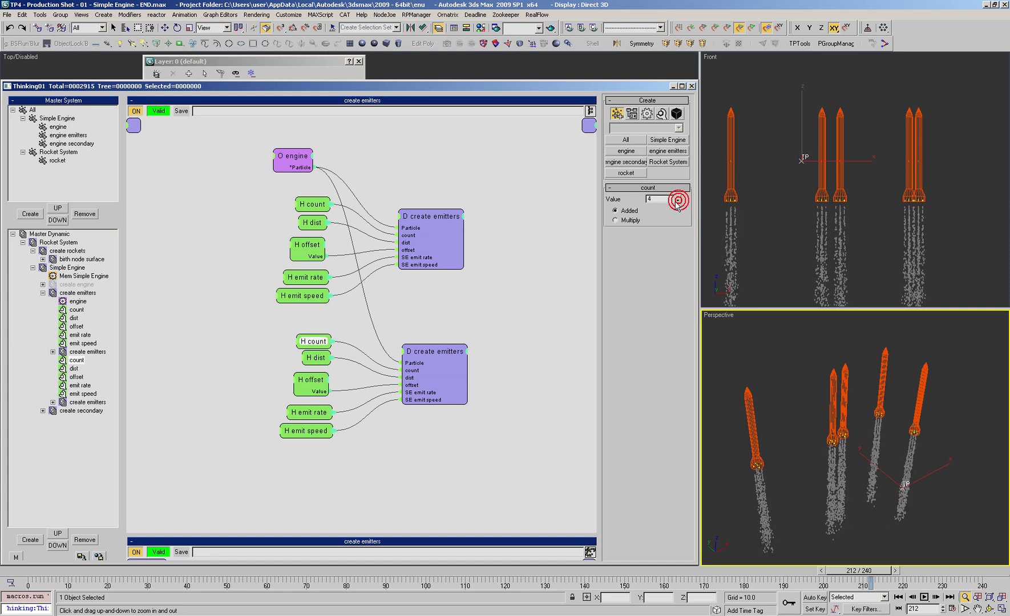
drag(315, 357, 314, 358)
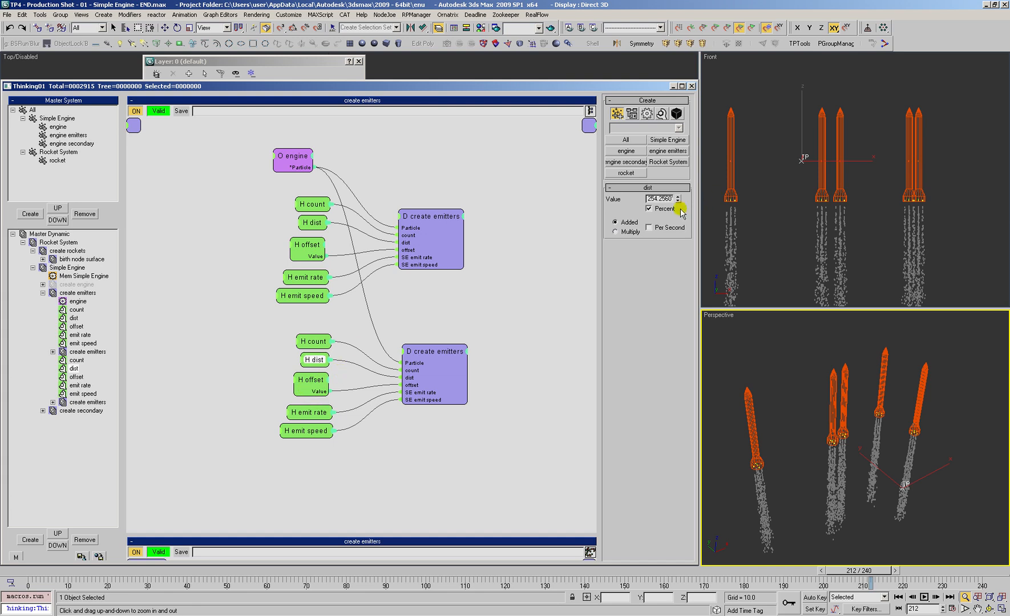
mouse_move(679, 194)
mouse_down()
mouse_move(681, 237)
mouse_move(685, 212)
mouse_up()
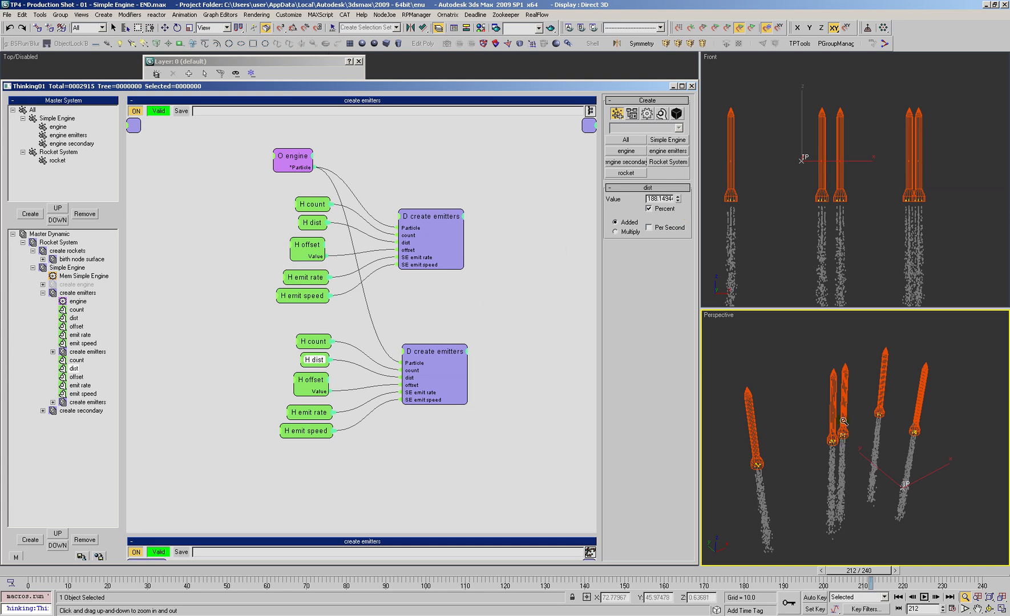
Step: Lower the duplicated emitter group's emit rate and set its emit speed to about 67.39
click(315, 386)
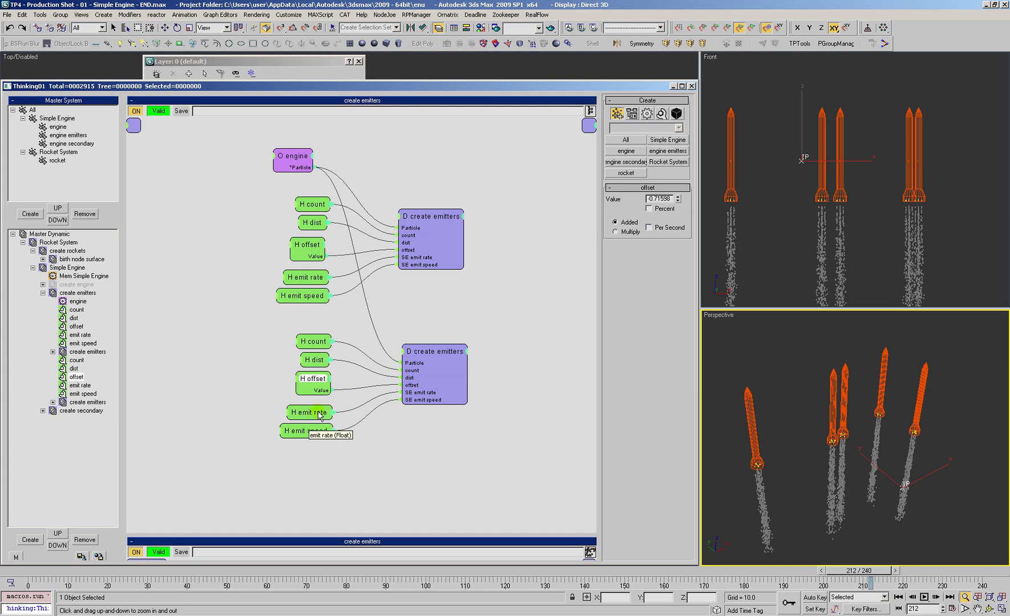
drag(318, 413, 312, 434)
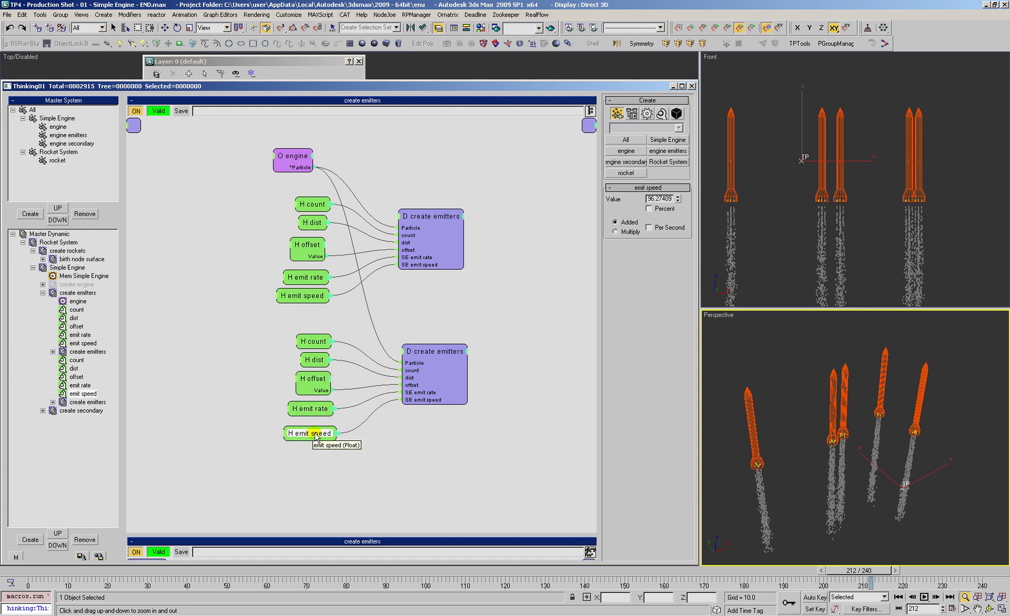
drag(312, 409, 312, 411)
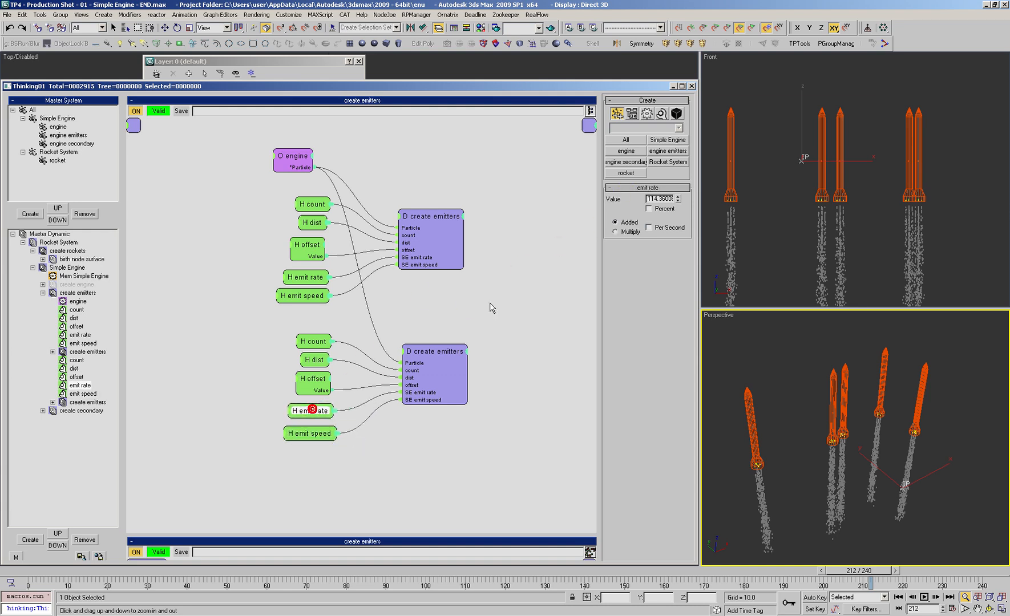
drag(679, 203, 675, 212)
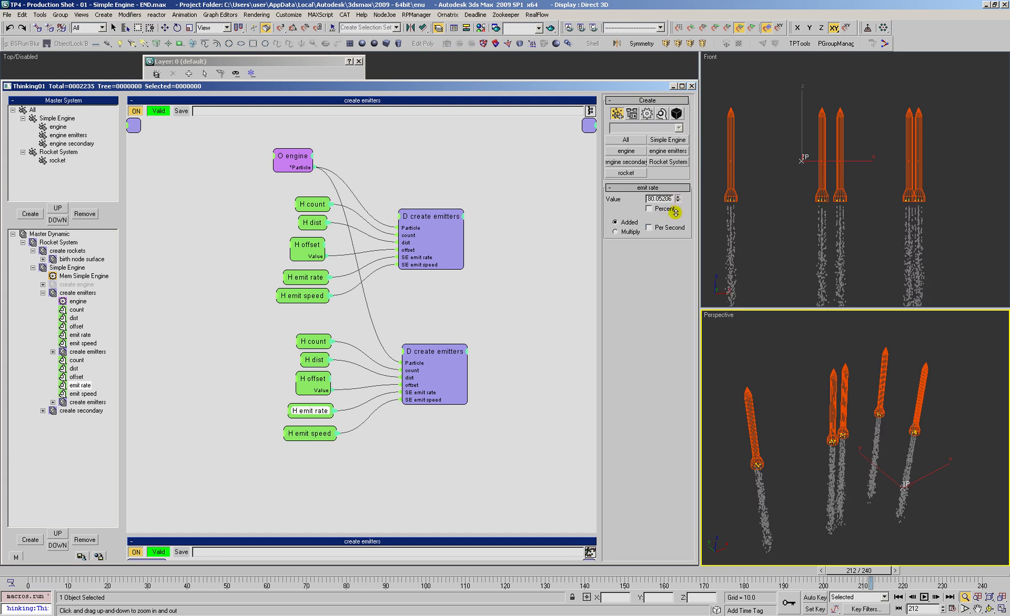
drag(310, 433, 310, 436)
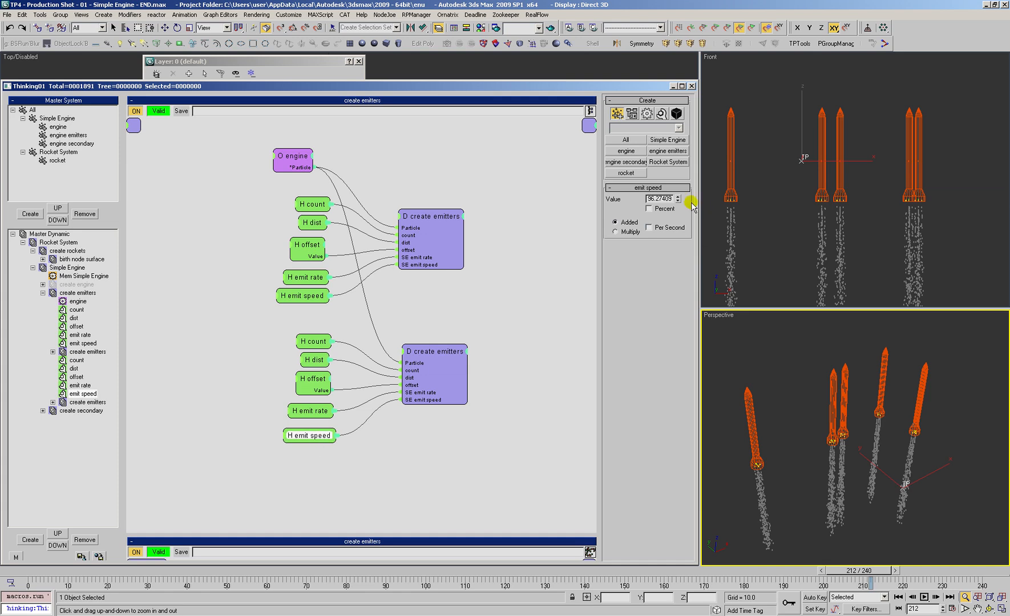
drag(678, 205, 682, 216)
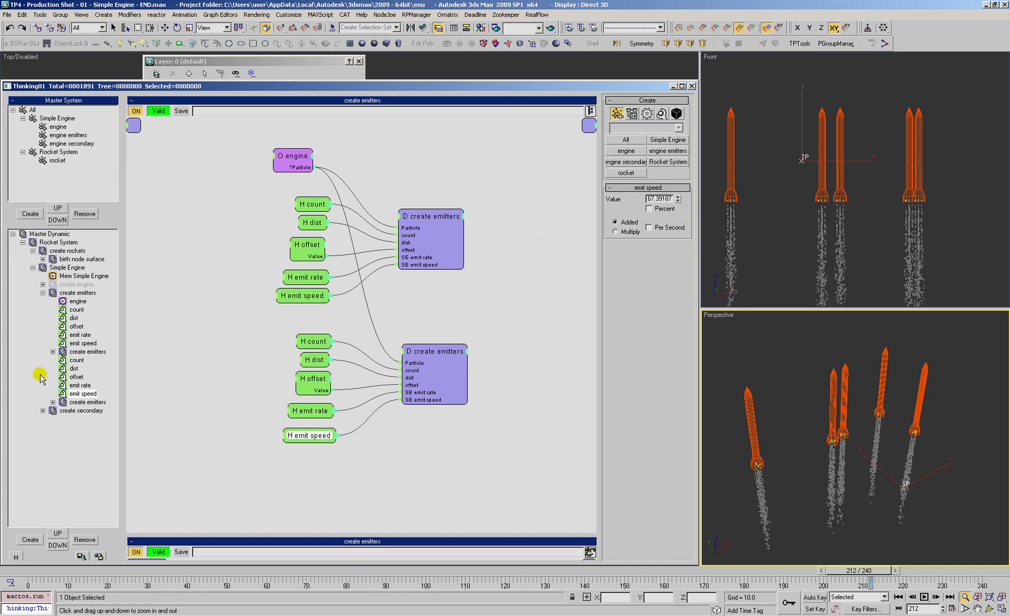
Step: Inspect the duplicated set's emitters operator, then set the secondary operator's direction variation to 4.0 in create secondary
click(84, 404)
click(457, 223)
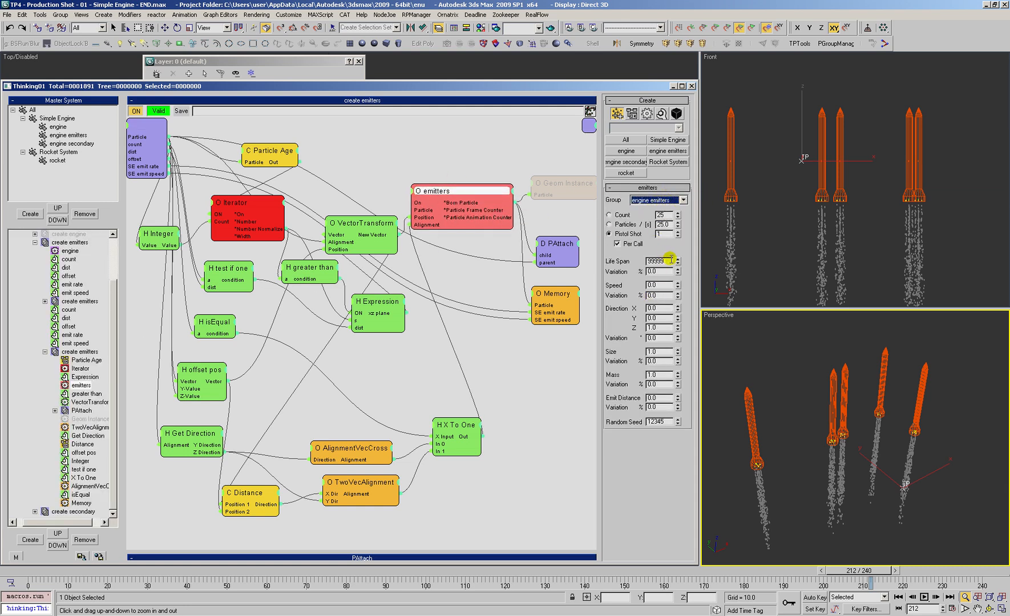
click(45, 352)
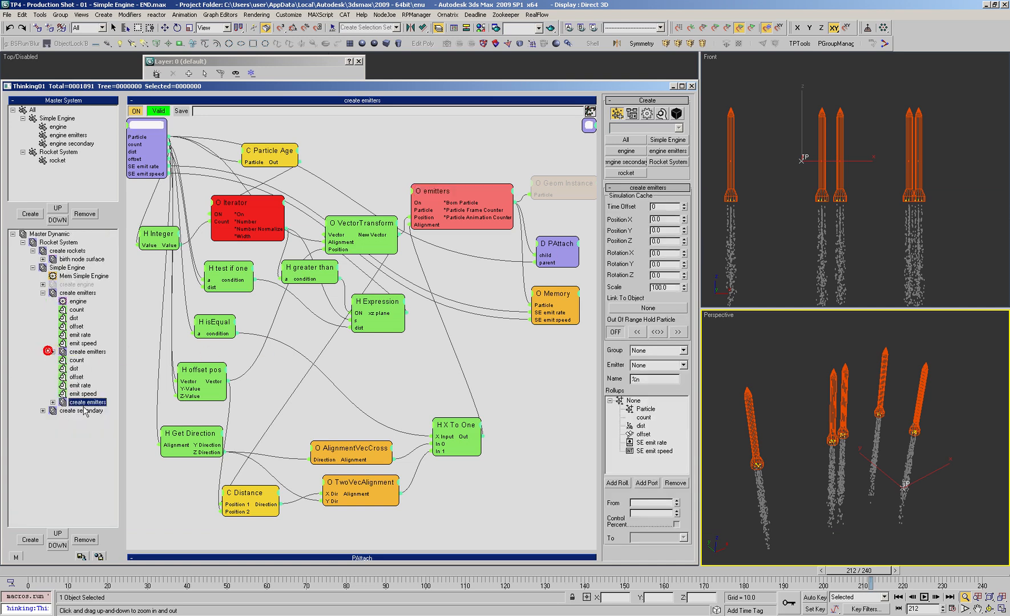
click(72, 411)
click(411, 220)
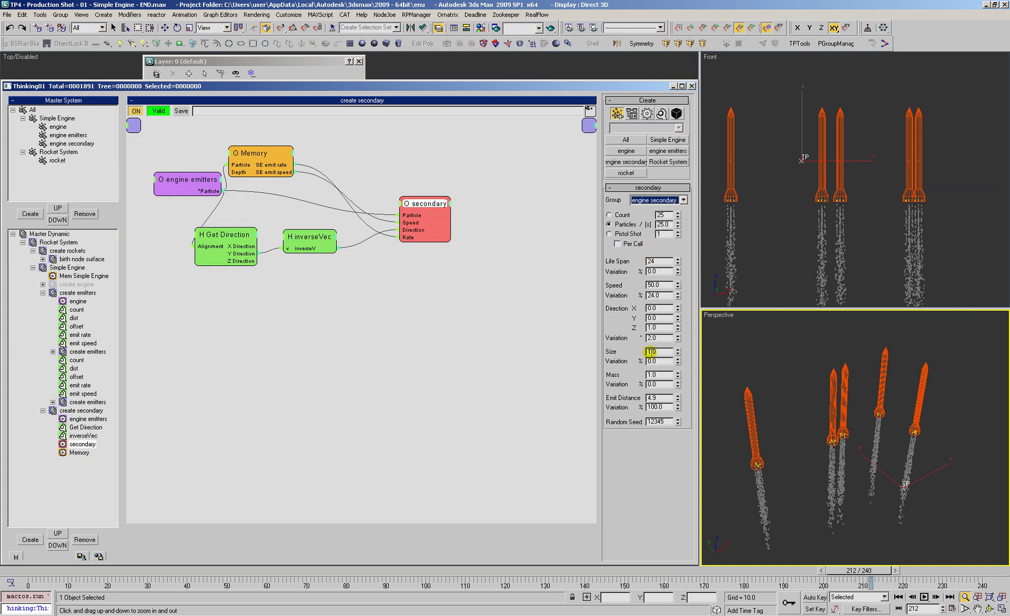
drag(677, 335, 677, 336)
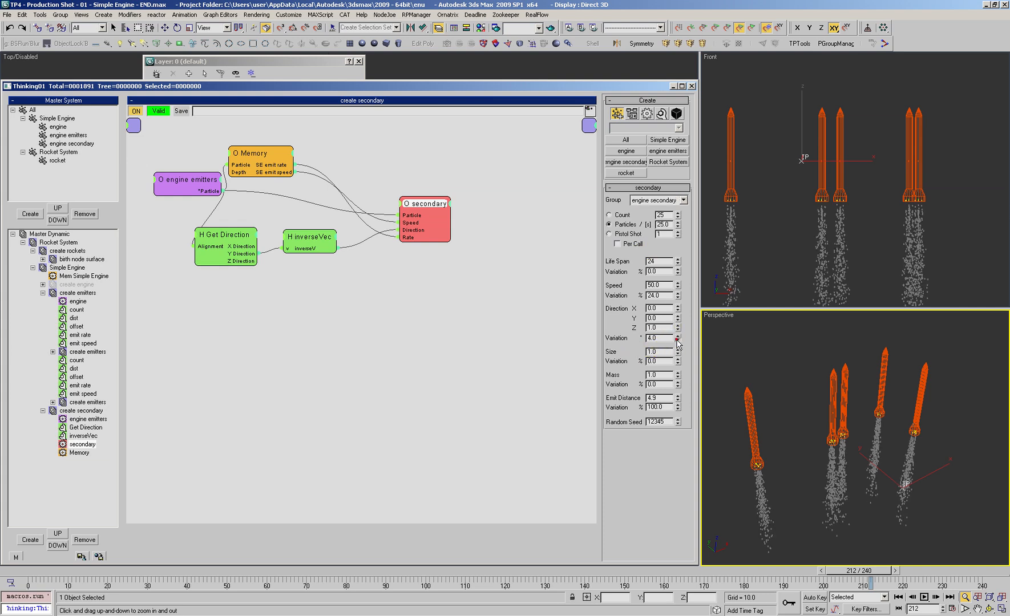
Step: Check the Memory node in create secondary, return to the outer create emitters set and reposition the original emitter group's nodes
drag(239, 147, 255, 152)
click(86, 352)
click(83, 344)
drag(307, 293, 302, 273)
drag(426, 216, 440, 216)
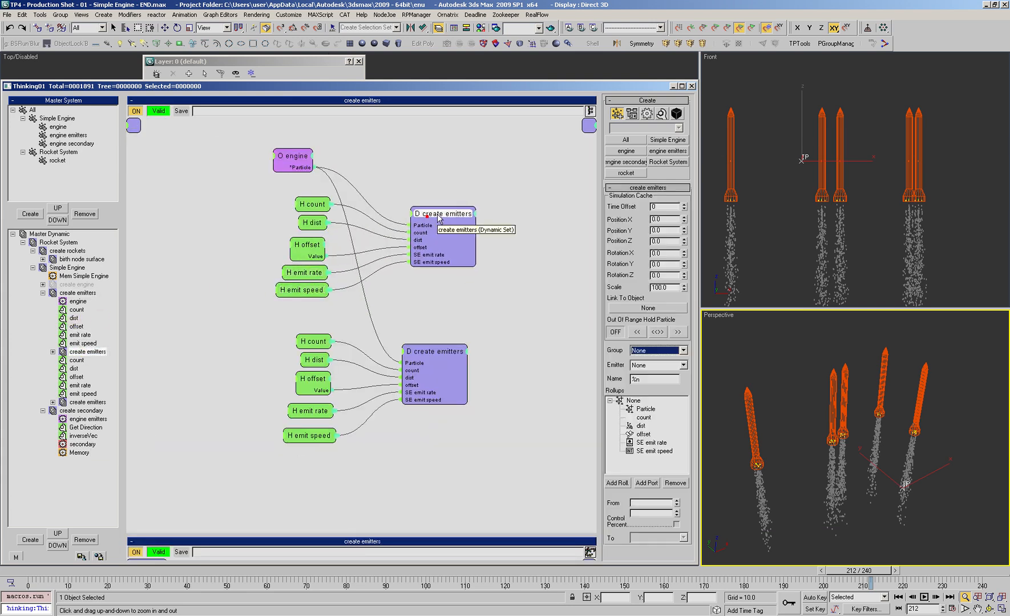
Step: Add a Scalar channel named Engine to Mem Simple Engine through the original nested create emitters set's Memory node
click(73, 352)
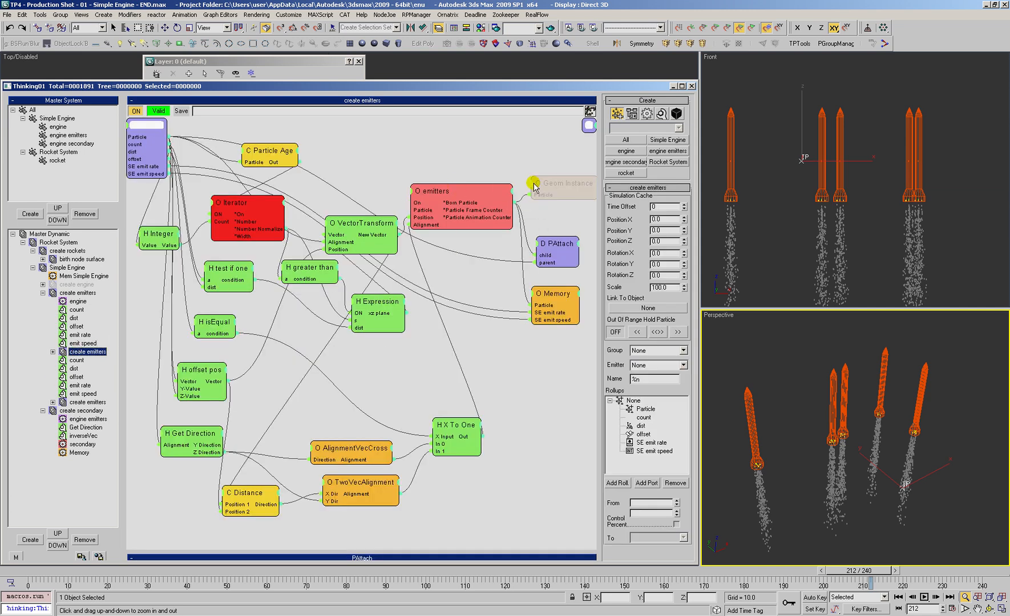
drag(549, 310, 552, 309)
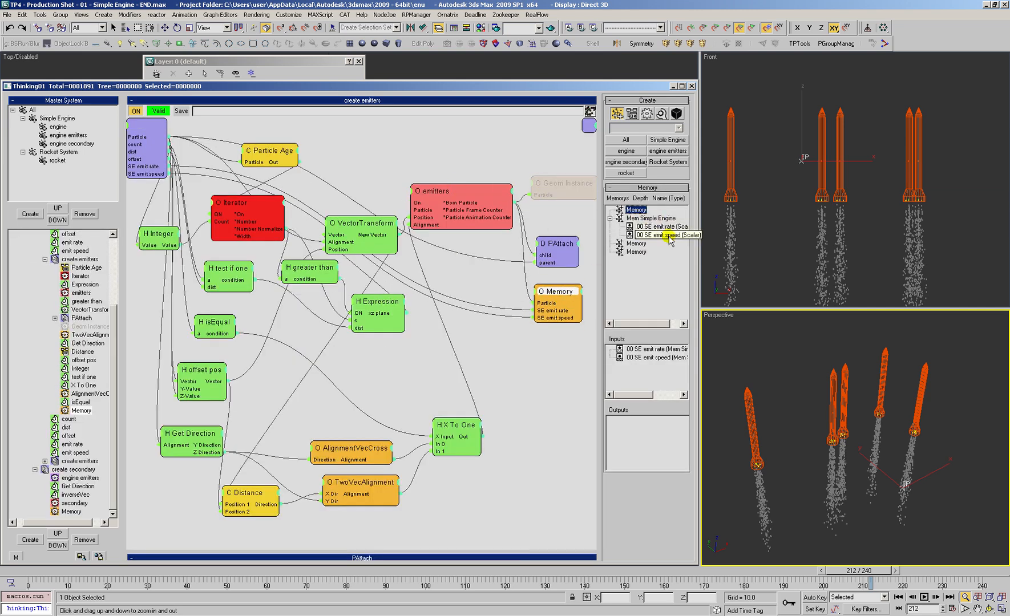
click(649, 218)
click(646, 219)
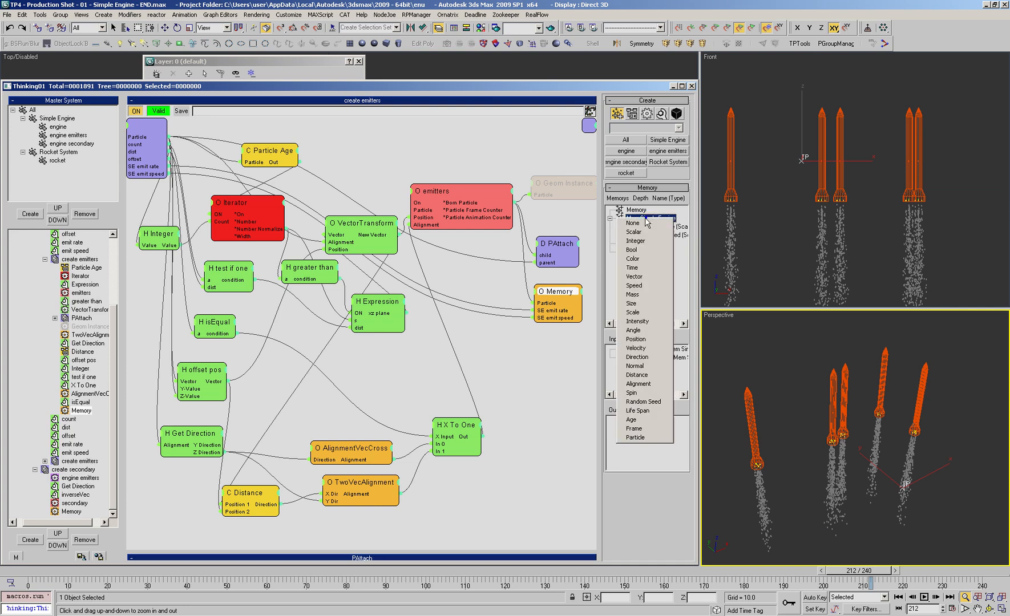
click(646, 232)
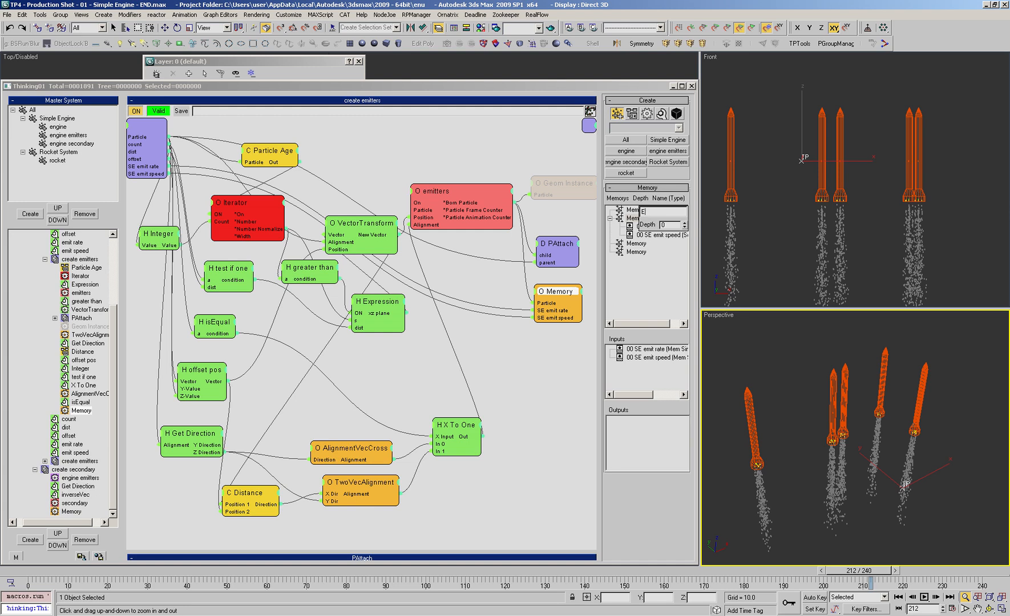
key(Return)
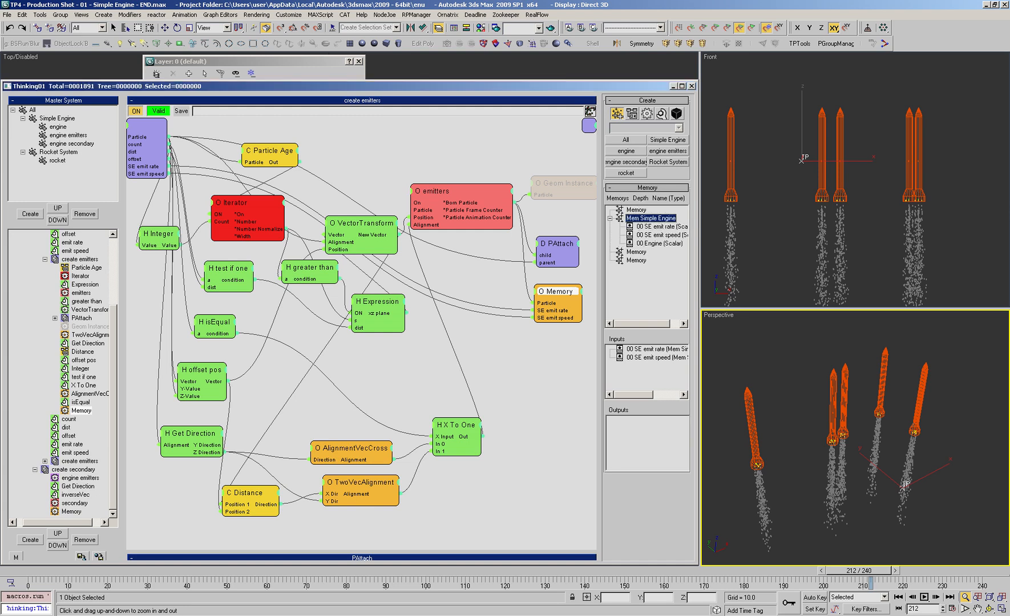
Step: Rename the SE emit speed and SE emit rate memory channels as Engine emit speed and Engine emit rate
click(649, 235)
click(648, 235)
drag(631, 235, 602, 240)
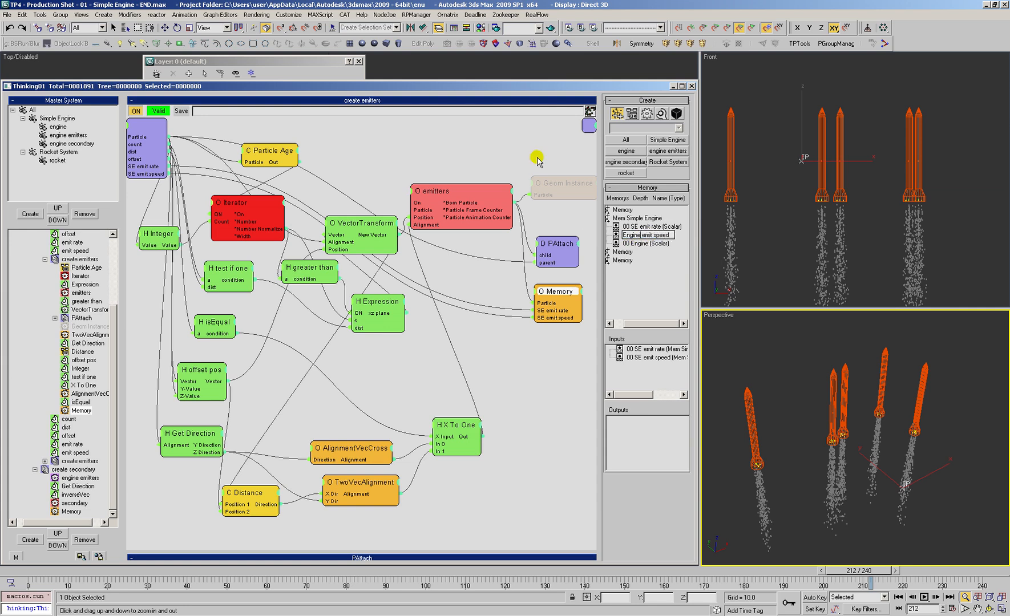
key(Return)
click(636, 227)
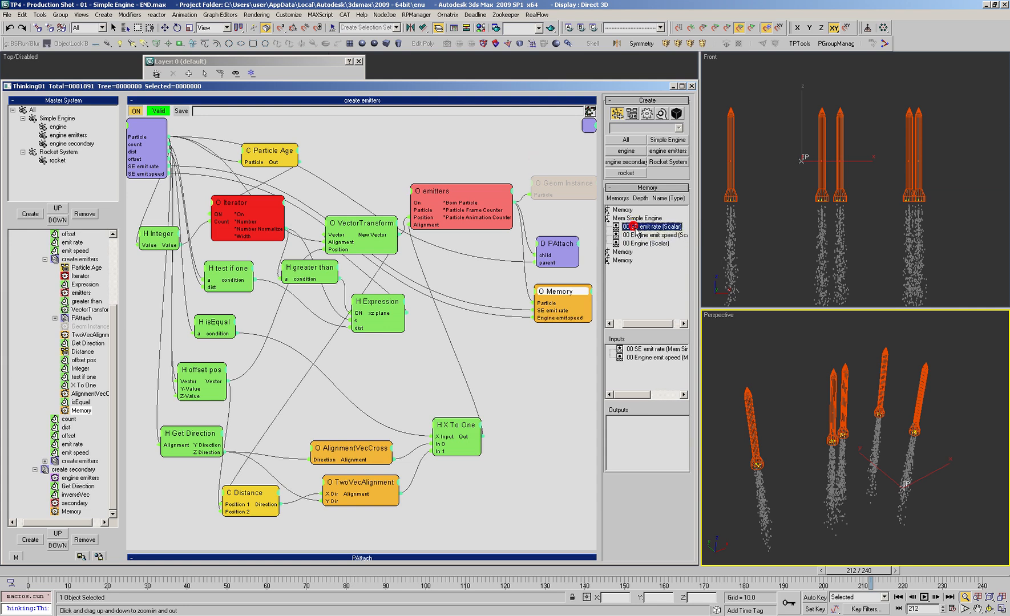
click(633, 228)
drag(626, 226, 539, 163)
text(Engine emit rate)
key(Return)
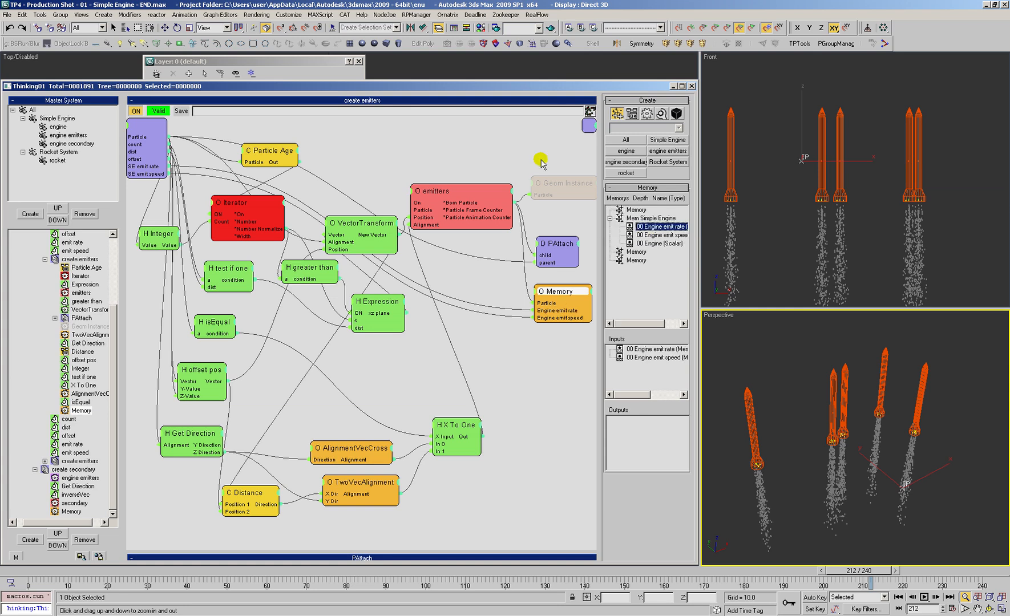
Step: Rename the Engine scalar channel of Mem Simple Engine as Engine dir var
click(656, 243)
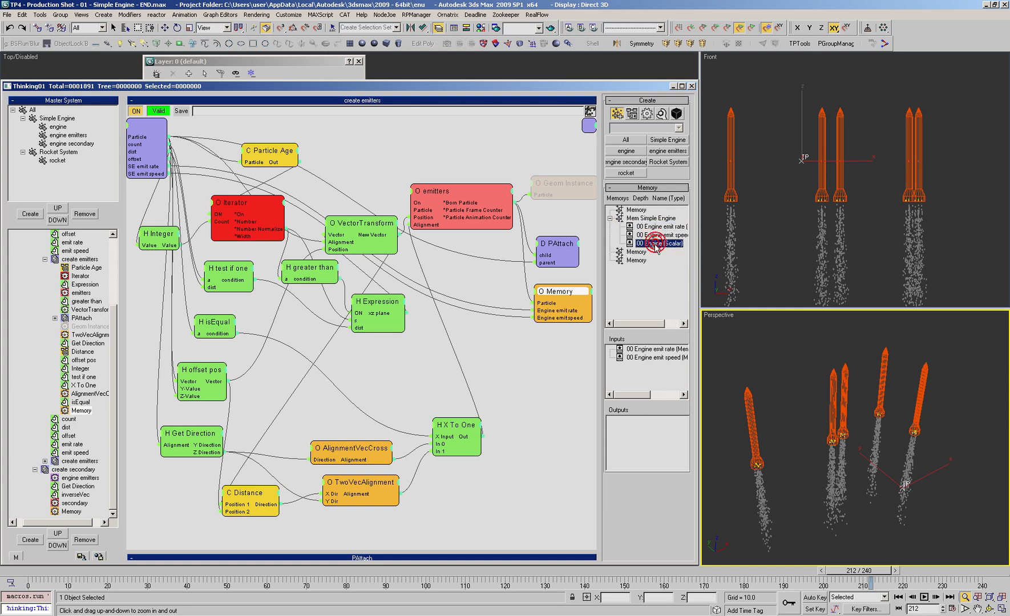
click(636, 244)
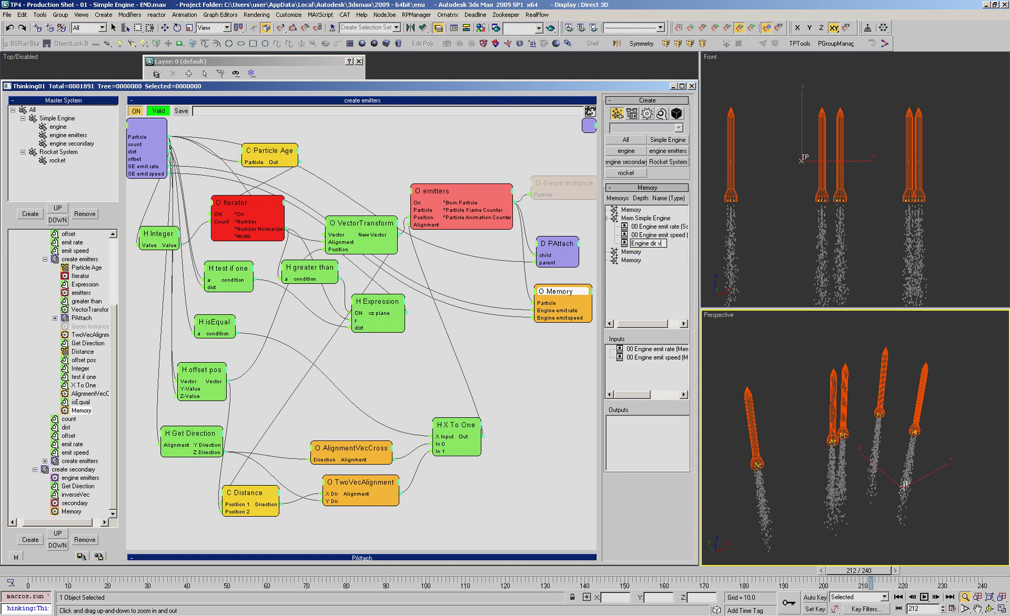
key(Return)
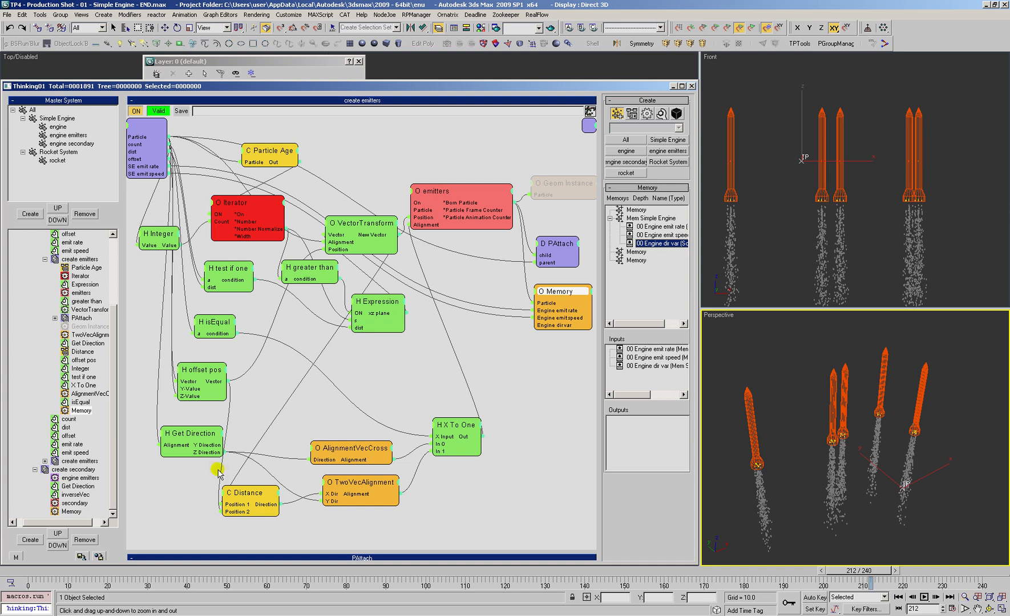
Step: Expose the Memory node's Engine dir var input as an input port of the nested create emitters set
click(490, 368)
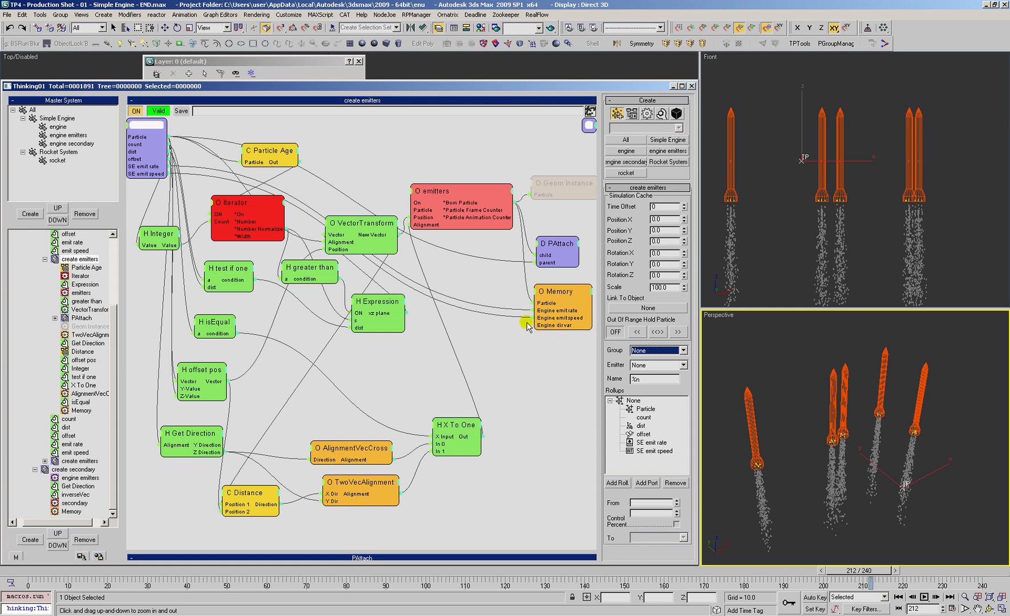
drag(563, 303, 560, 303)
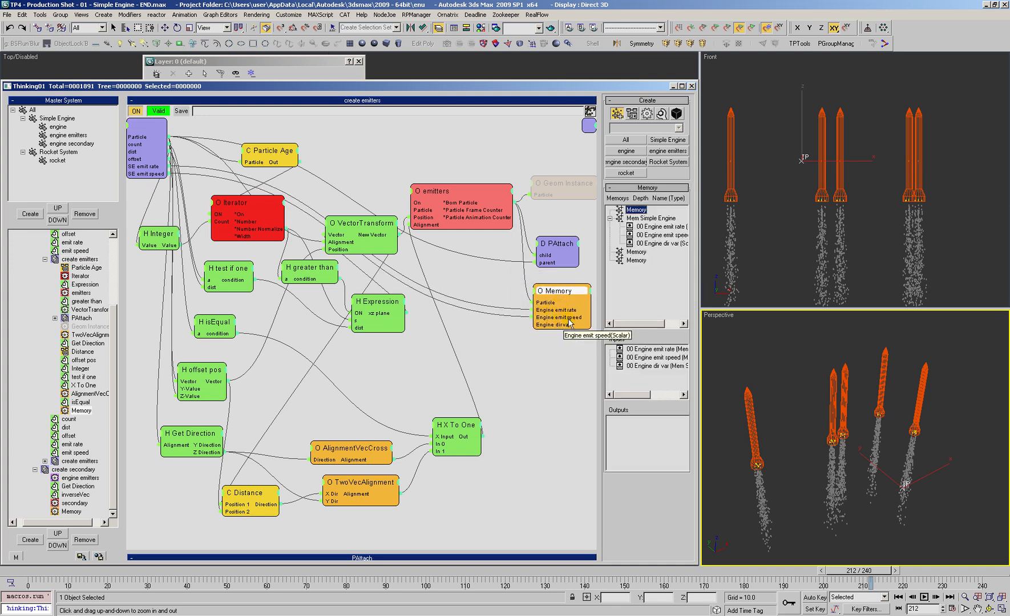
drag(546, 330, 160, 128)
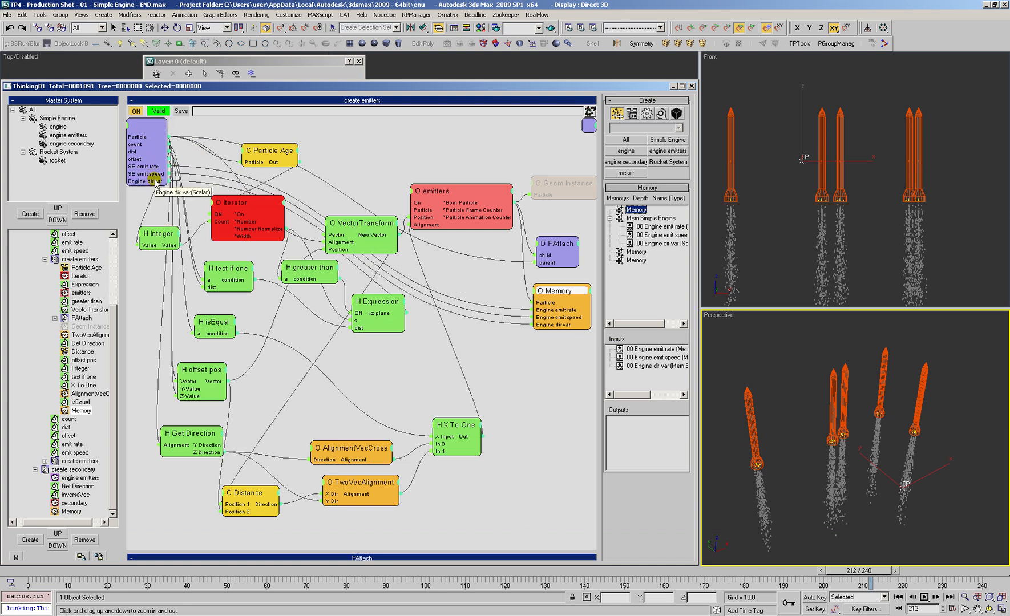
Step: Rename the set's SE emit rate and SE emit speed input ports as Engine emit rate and Engine emit speed
right_click(136, 167)
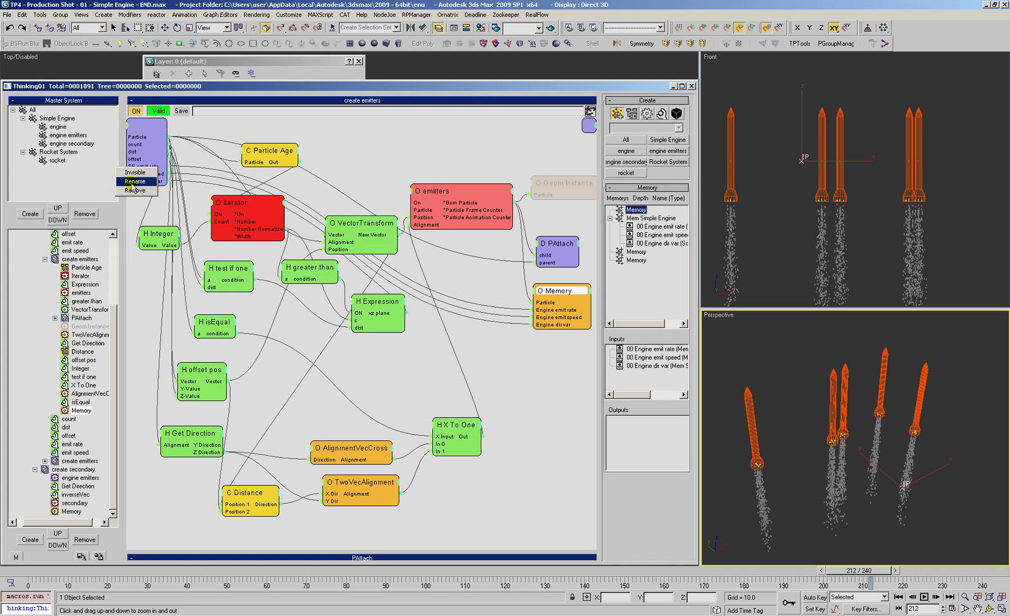
click(134, 182)
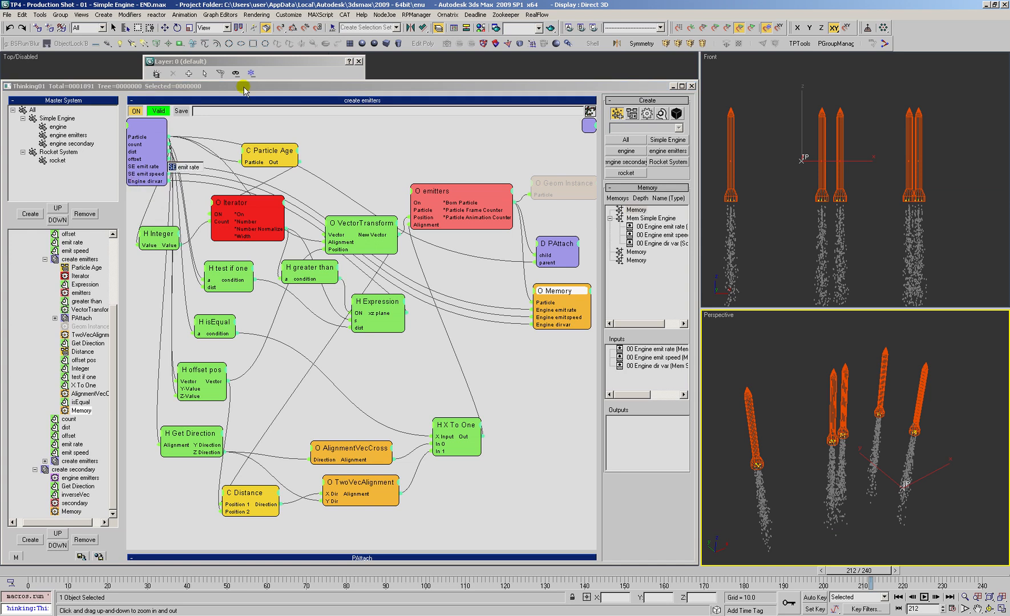
key(Return)
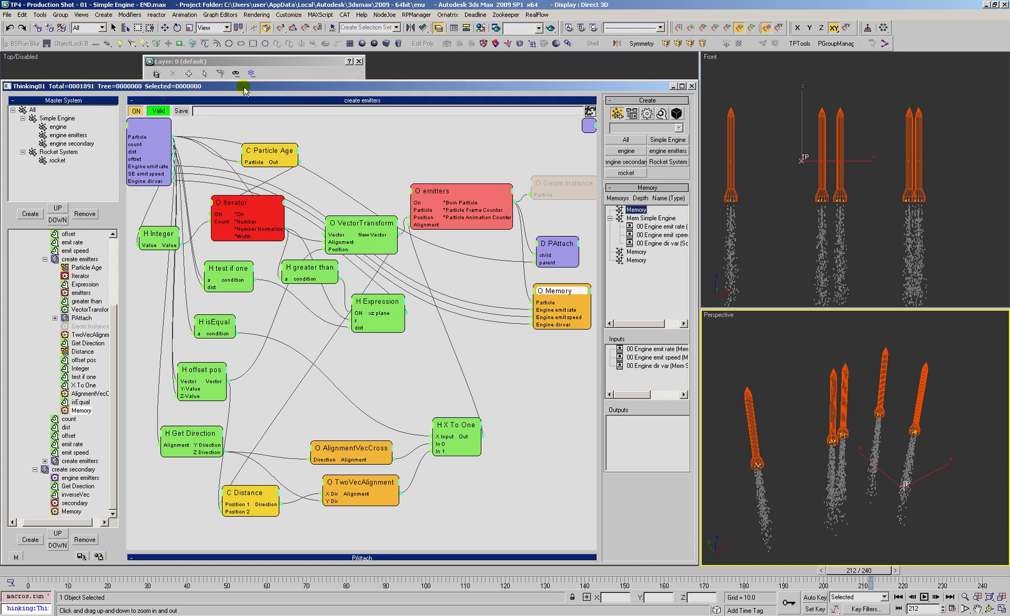
right_click(139, 173)
click(138, 187)
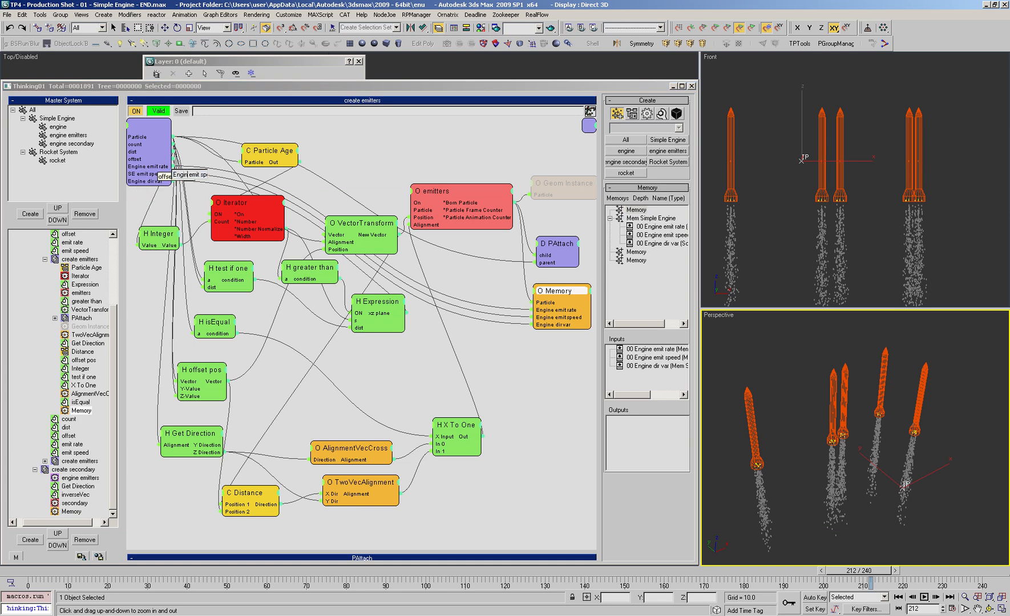
key(Return)
Step: Return to the outer create emitters set and remove the duplicated create emitters node of the second emitter group
click(46, 259)
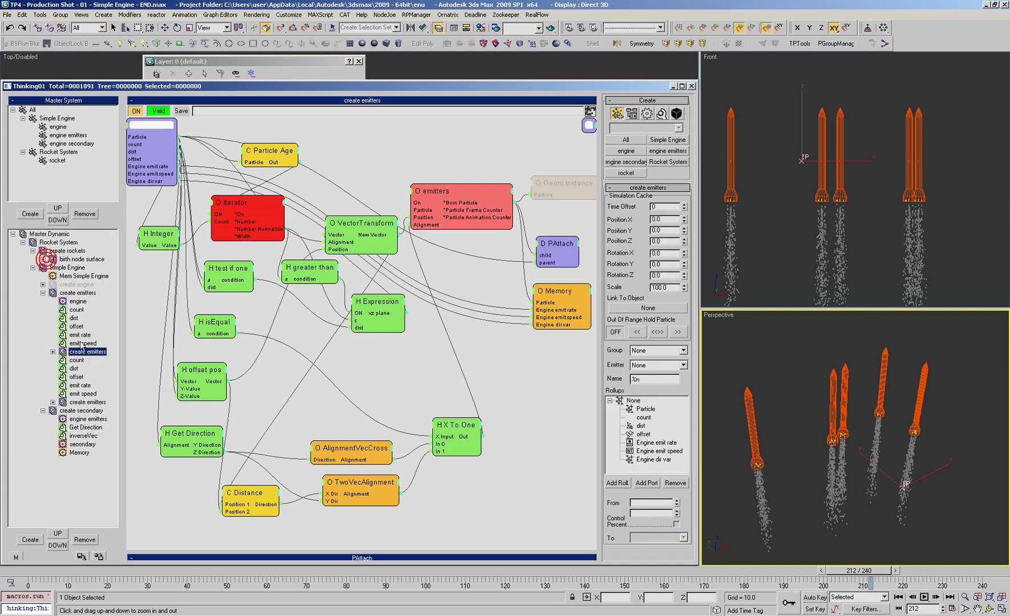
click(72, 337)
click(232, 309)
click(305, 294)
drag(304, 295, 302, 291)
drag(262, 328, 451, 452)
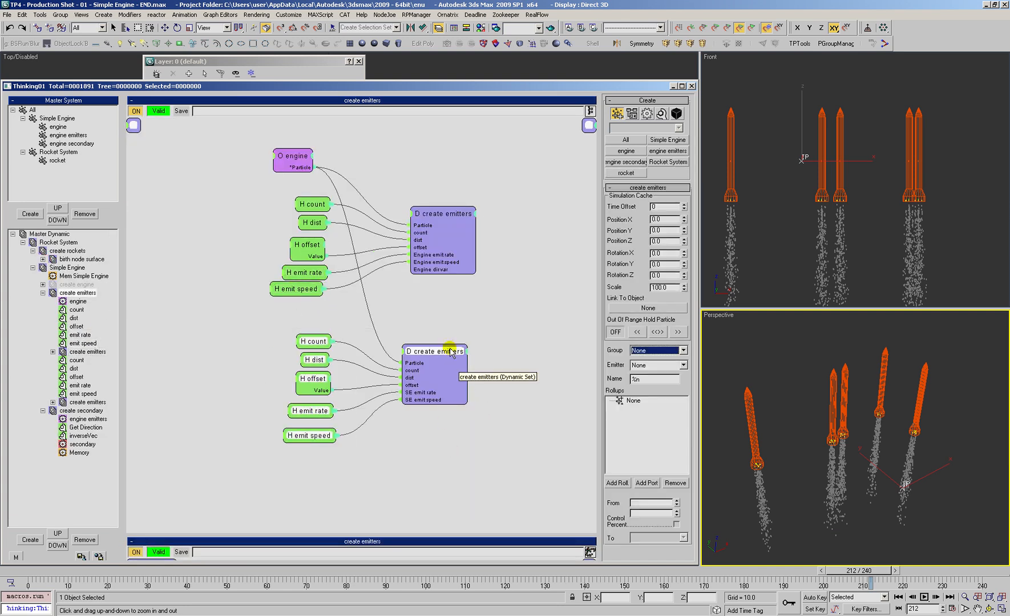
right_click(438, 357)
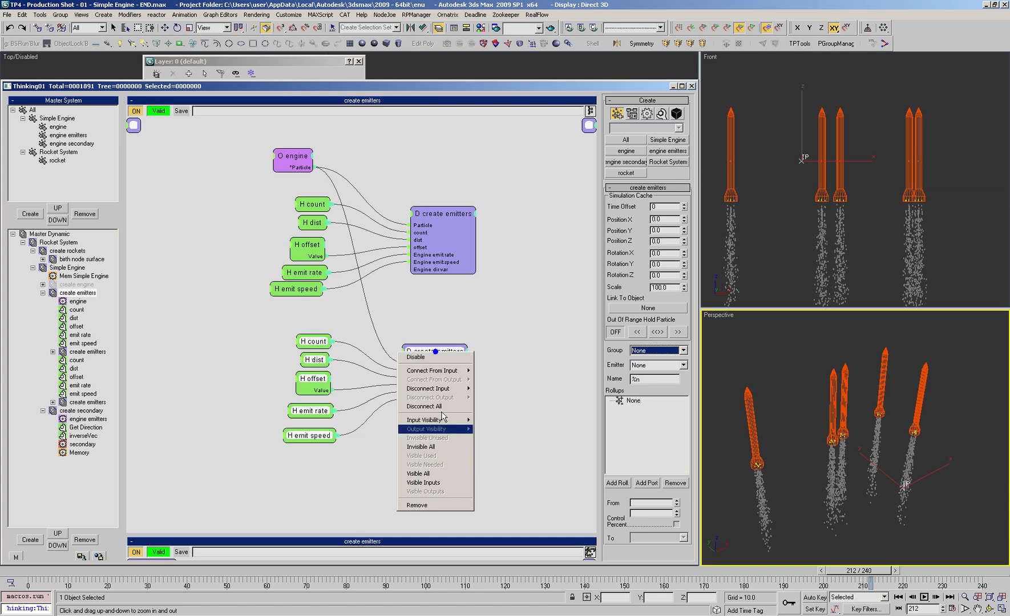
click(415, 510)
Step: Remove the second group's leftover count, dist, offset, emit rate and emit speed helpers
click(397, 378)
drag(373, 322, 275, 446)
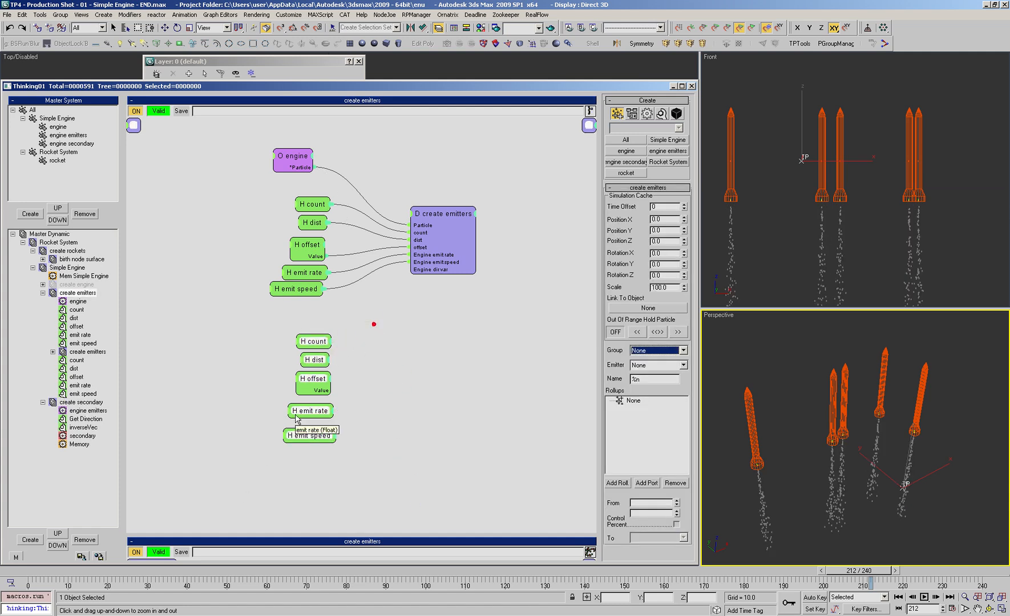
right_click(320, 440)
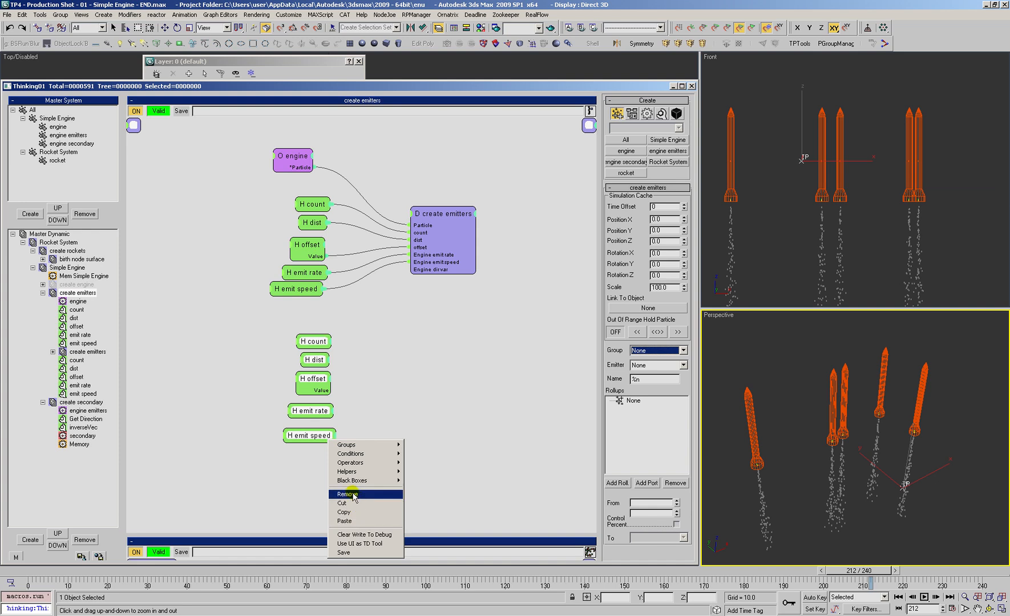
click(371, 490)
click(382, 427)
Step: Duplicate the emit speed helper below the original and connect its value to the Engine dir var input of create emitters
shift+drag(307, 289, 309, 314)
click(323, 313)
click(324, 320)
click(410, 269)
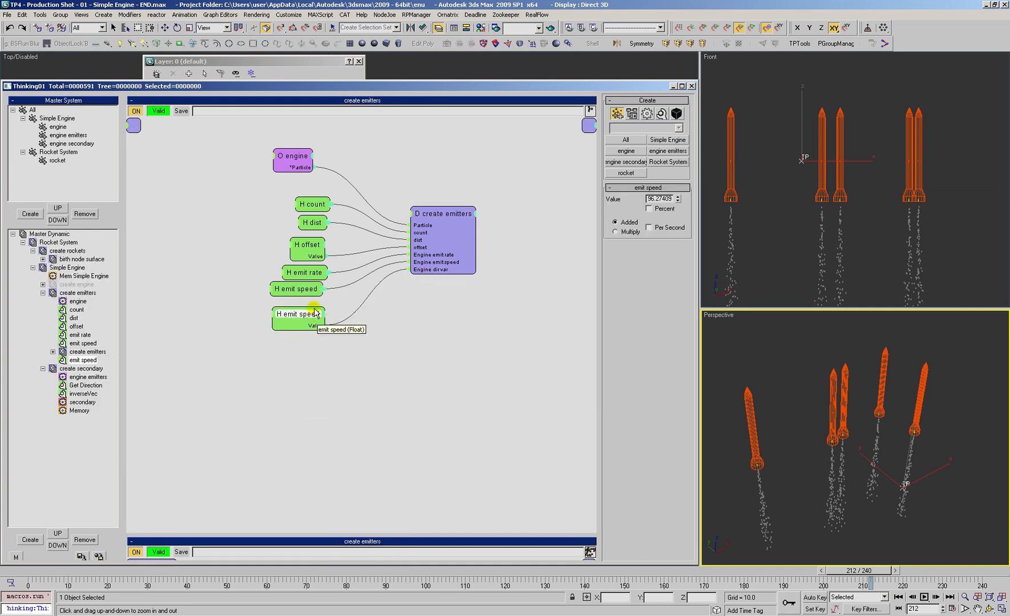
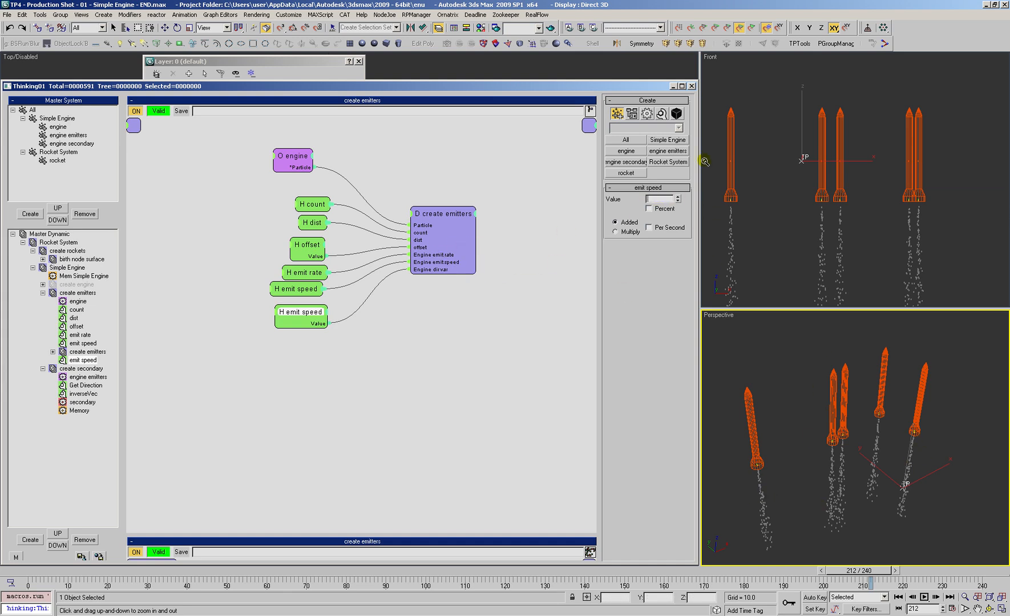
Step: Tidy the node layout in create emitters and set the emit speed helper feeding Engine dir var to 4.0
drag(443, 220, 446, 216)
drag(320, 208, 314, 207)
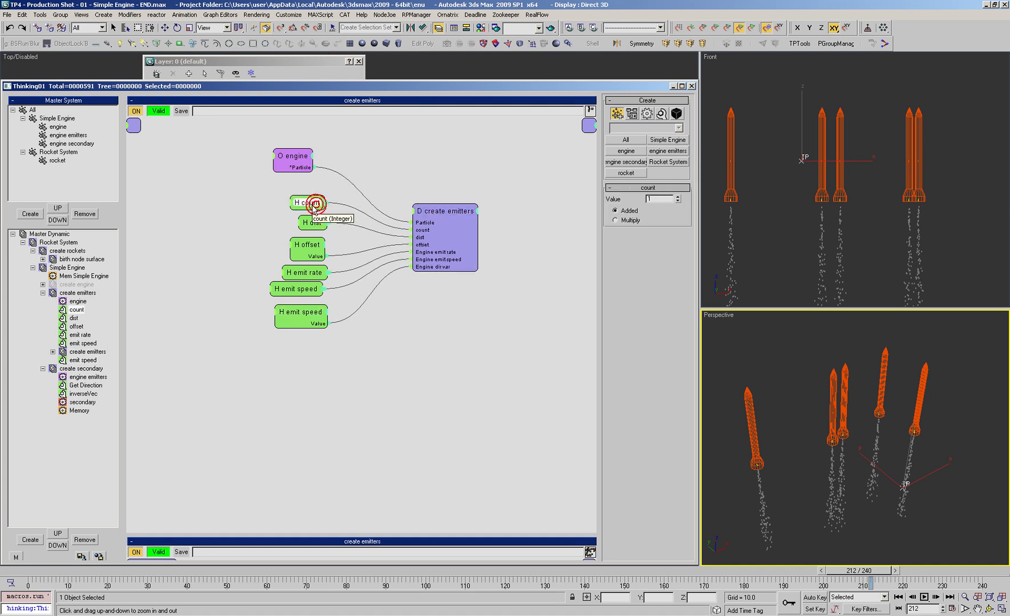
drag(315, 323, 316, 319)
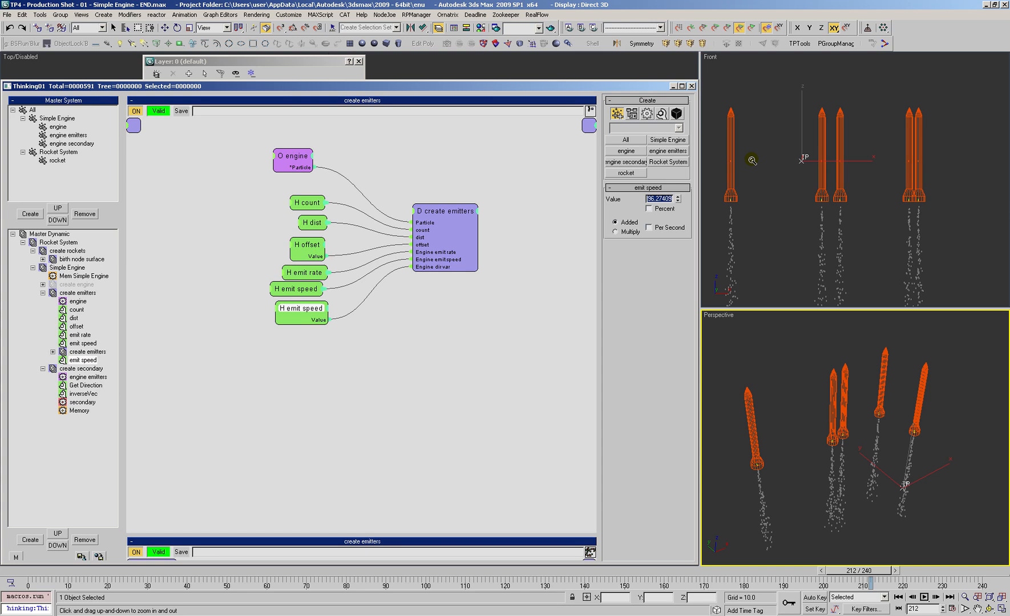
Step: Open the create secondary set and expose the Distance Variation input on the secondary node
click(80, 369)
click(470, 205)
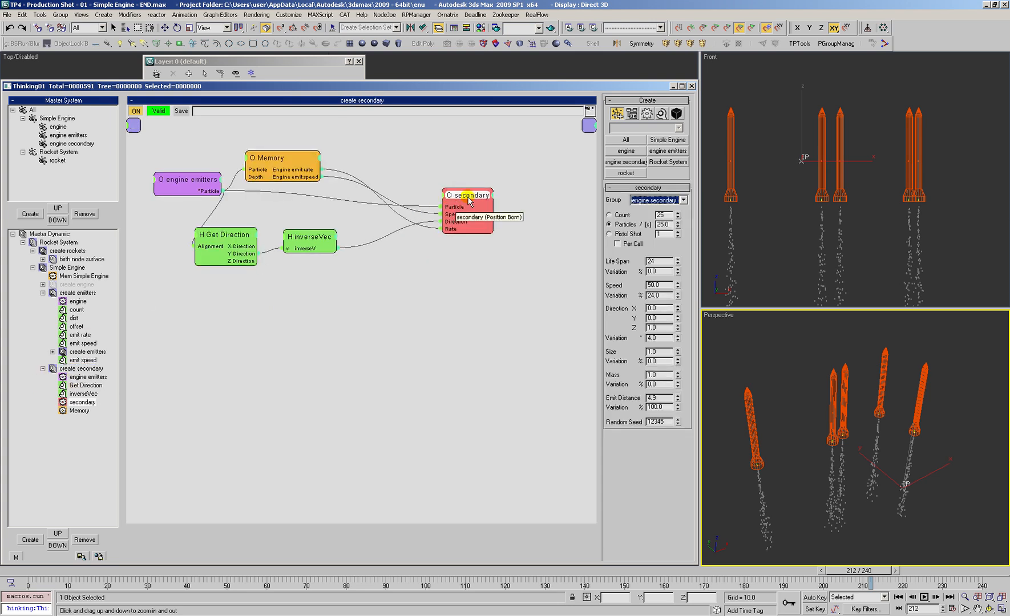
drag(471, 205, 480, 199)
right_click(456, 194)
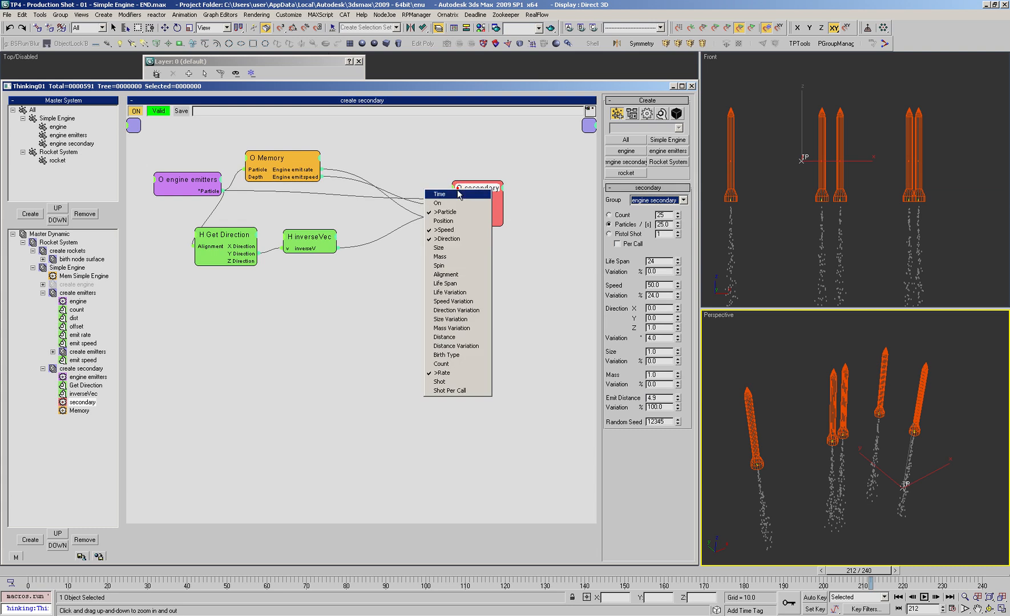
click(457, 346)
Step: Add Engine dir var as an output of the Memory node and connect it to the secondary node's Distance Variation input
drag(316, 174, 319, 169)
drag(654, 244, 656, 446)
drag(473, 195, 488, 183)
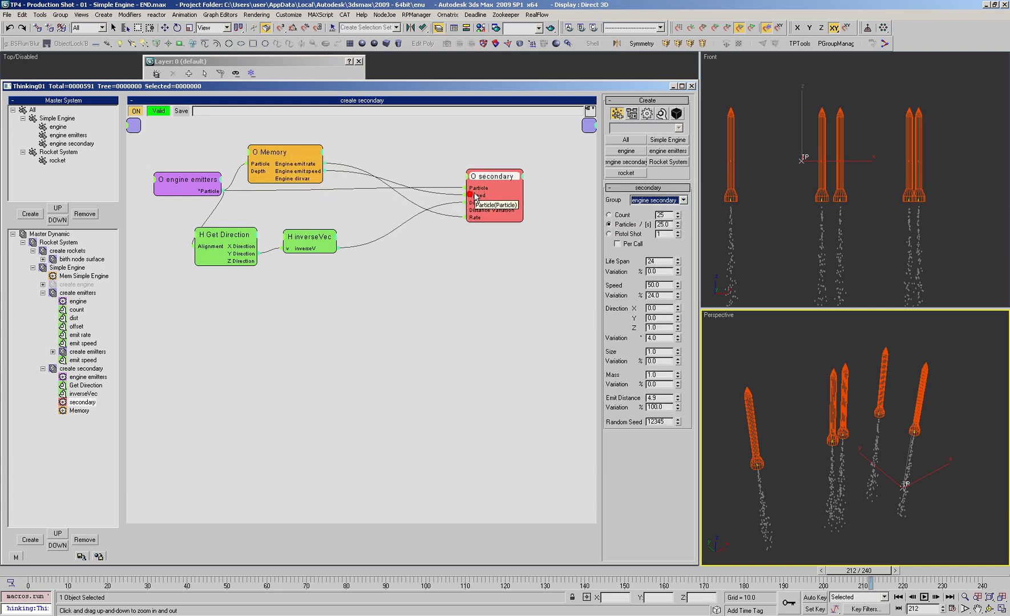
drag(309, 178, 295, 154)
drag(484, 172, 457, 182)
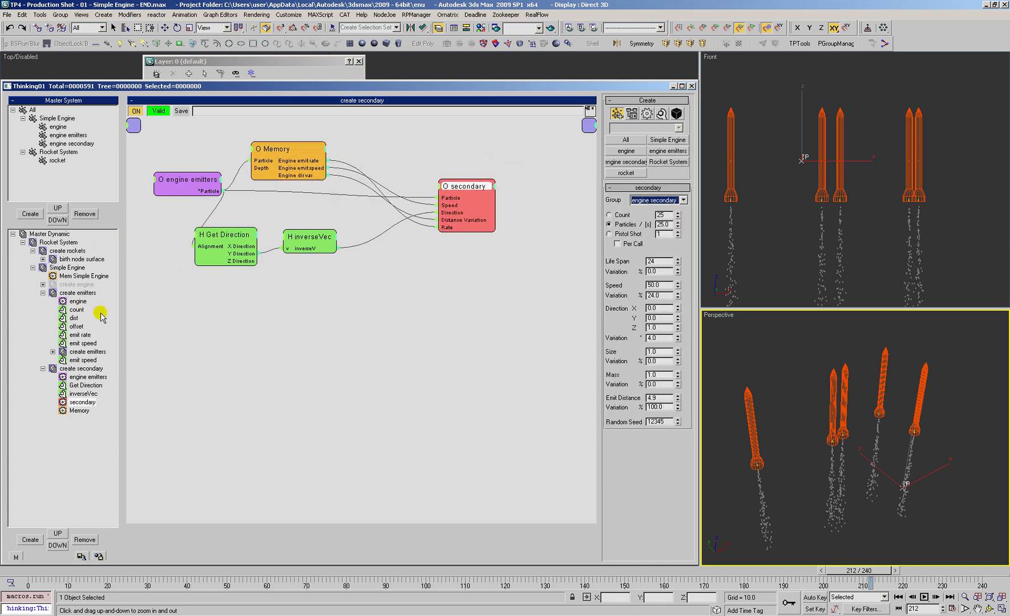
drag(205, 180, 196, 174)
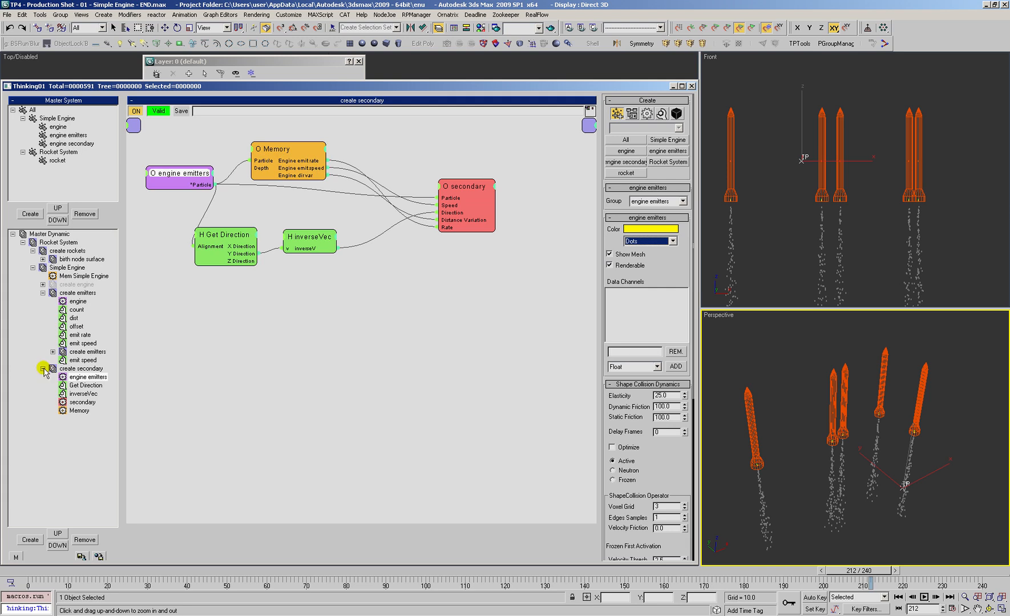
Step: Return to create emitters, duplicate the emitter node with its six helpers below the original, and connect the engine particle to it
click(70, 336)
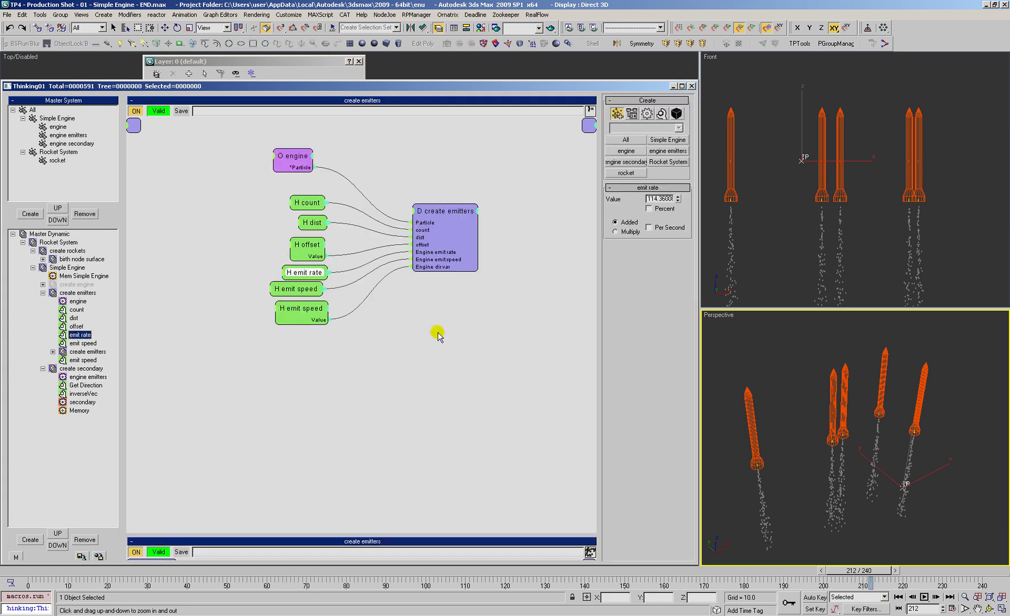
click(73, 293)
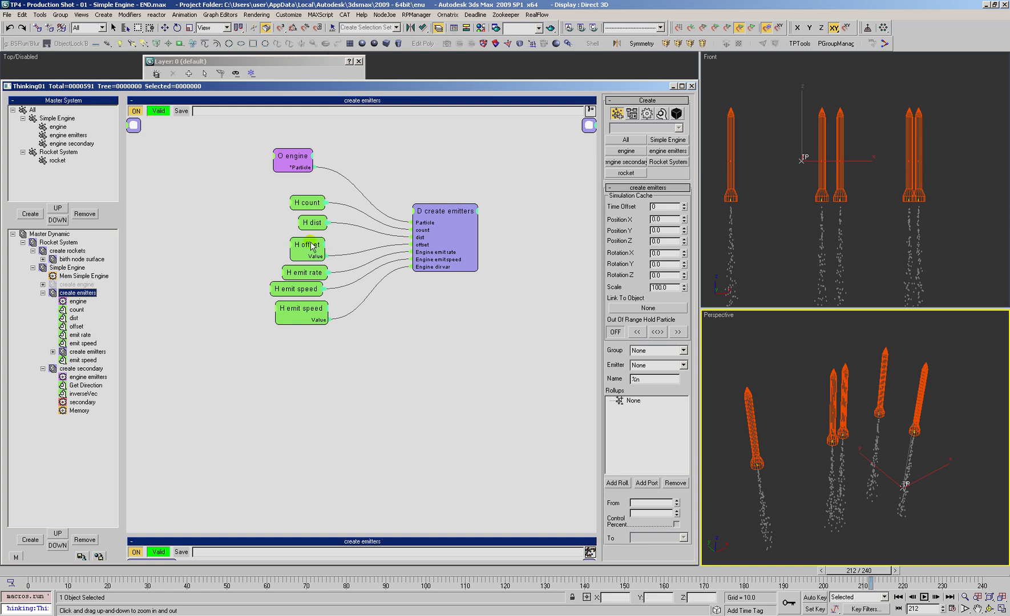
click(304, 310)
drag(271, 347, 315, 167)
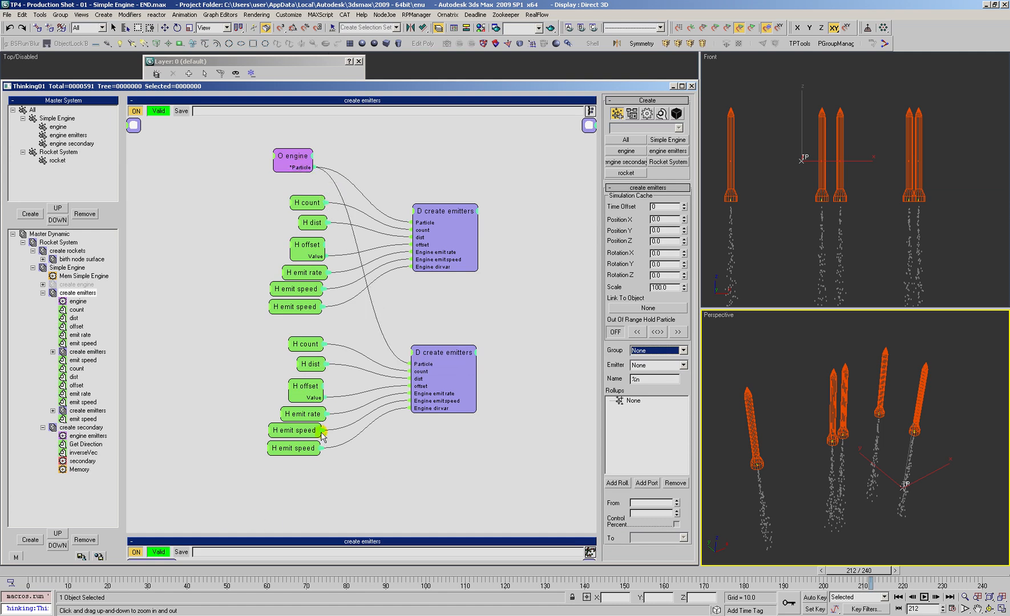
Step: Set the second emitter group's count to 4 and its emit speed to about 69, checking the exhaust at frame 34
click(310, 344)
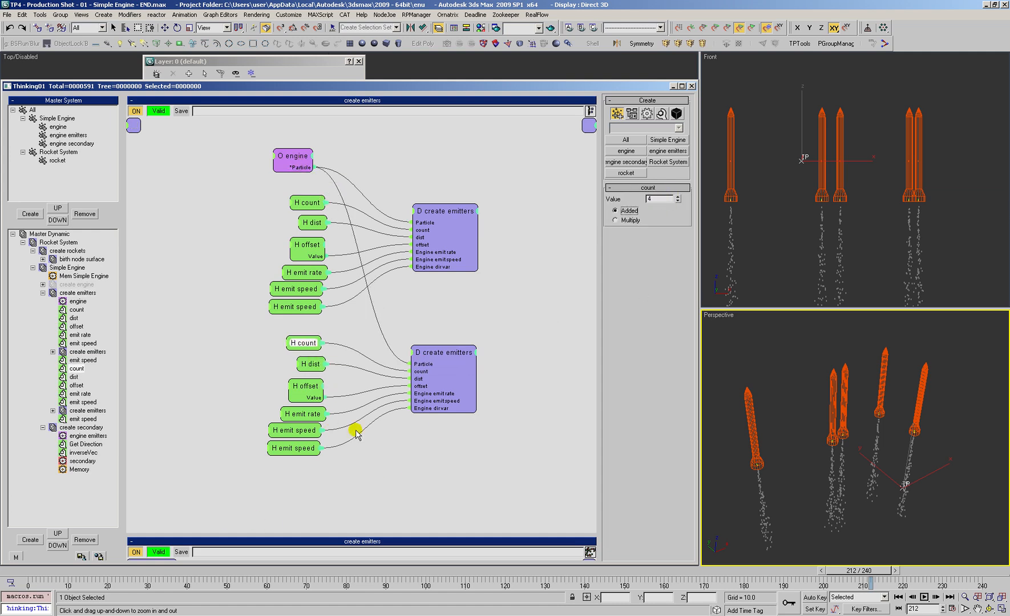
drag(294, 449, 300, 434)
click(9, 572)
drag(677, 197, 678, 199)
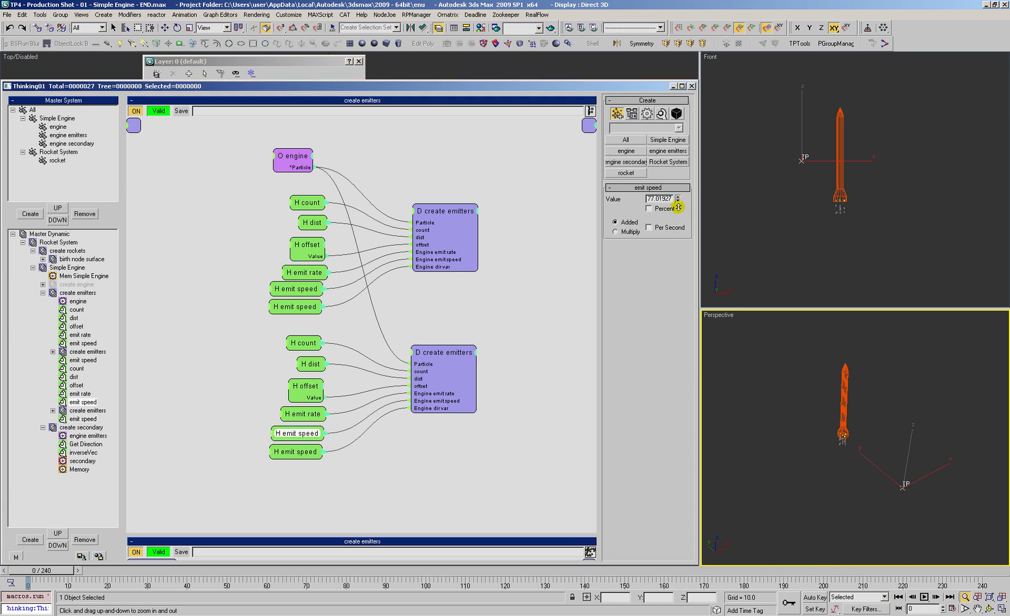
key(/)
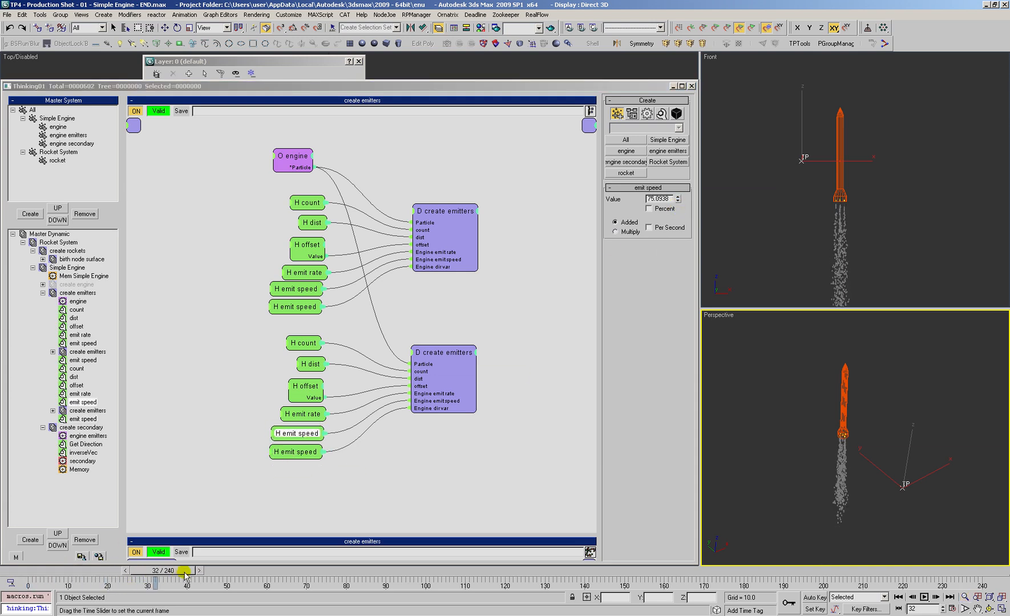
drag(851, 209, 841, 225)
middle_drag(841, 226, 828, 177)
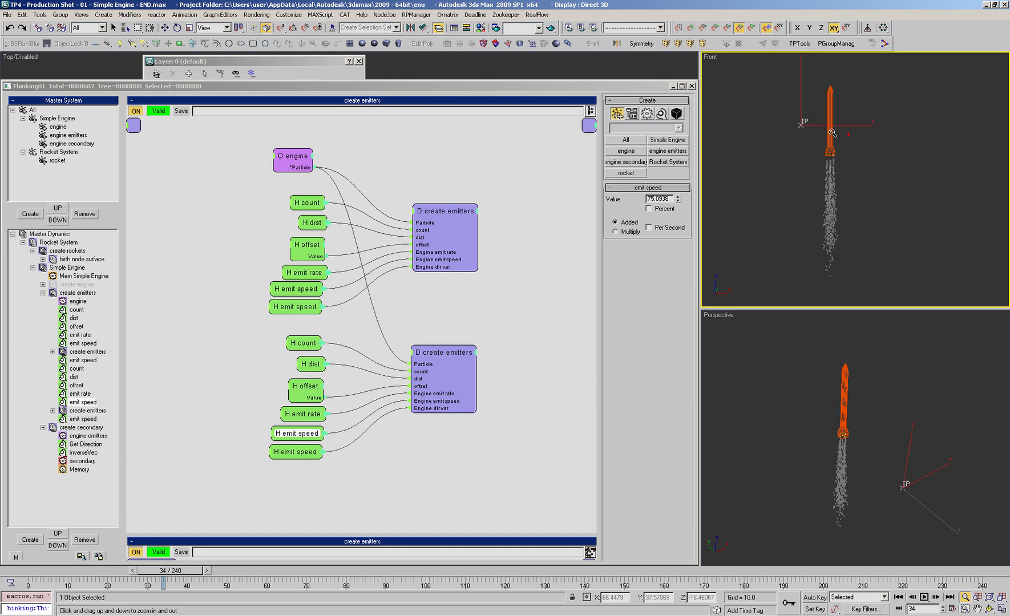
drag(679, 200, 678, 201)
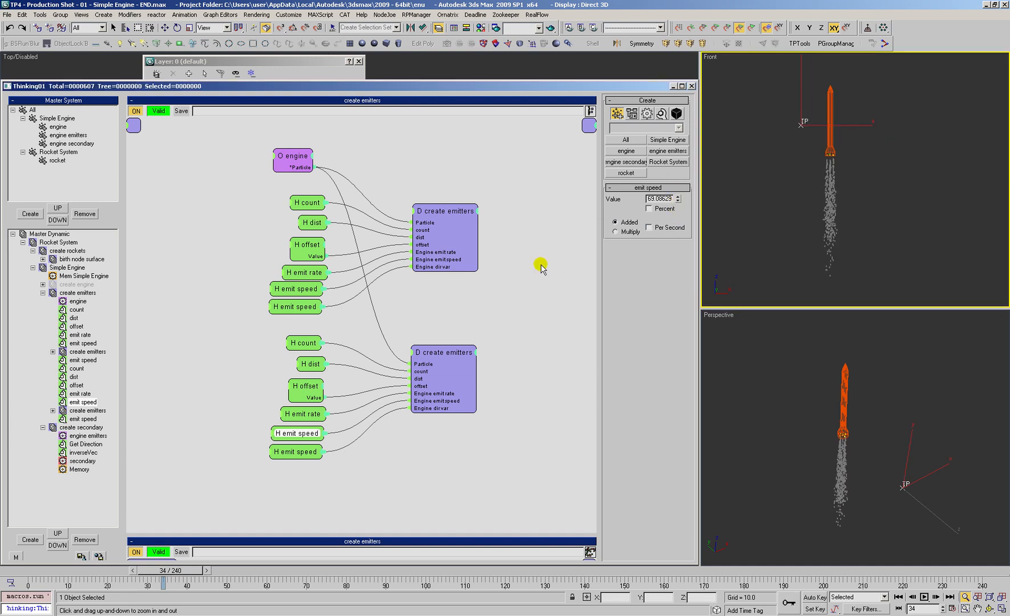
Step: Rename the first group's emit speed helper that feeds Engine dir var as dir var
drag(309, 459, 308, 464)
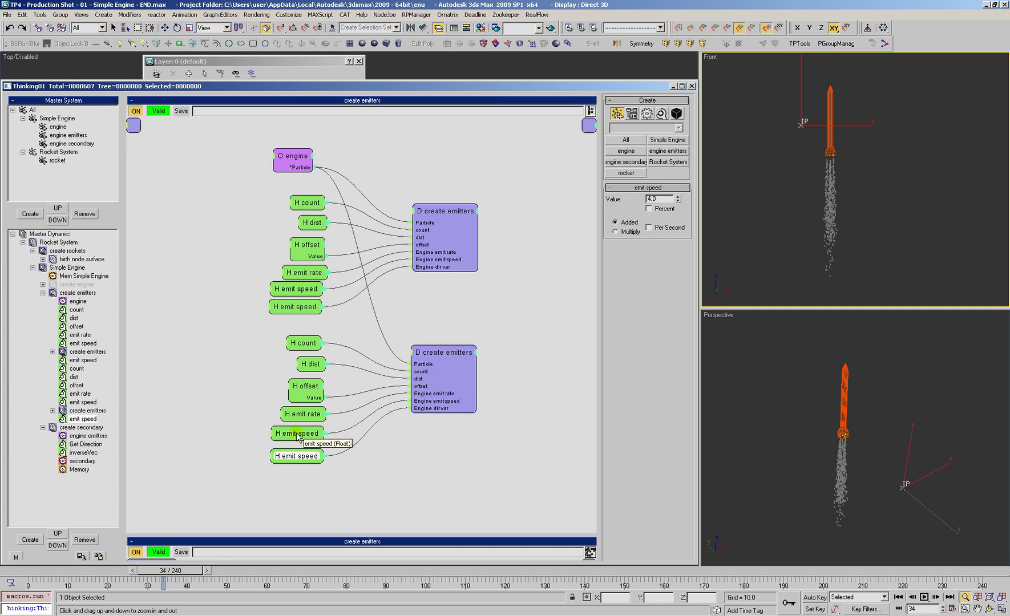
drag(295, 461, 300, 456)
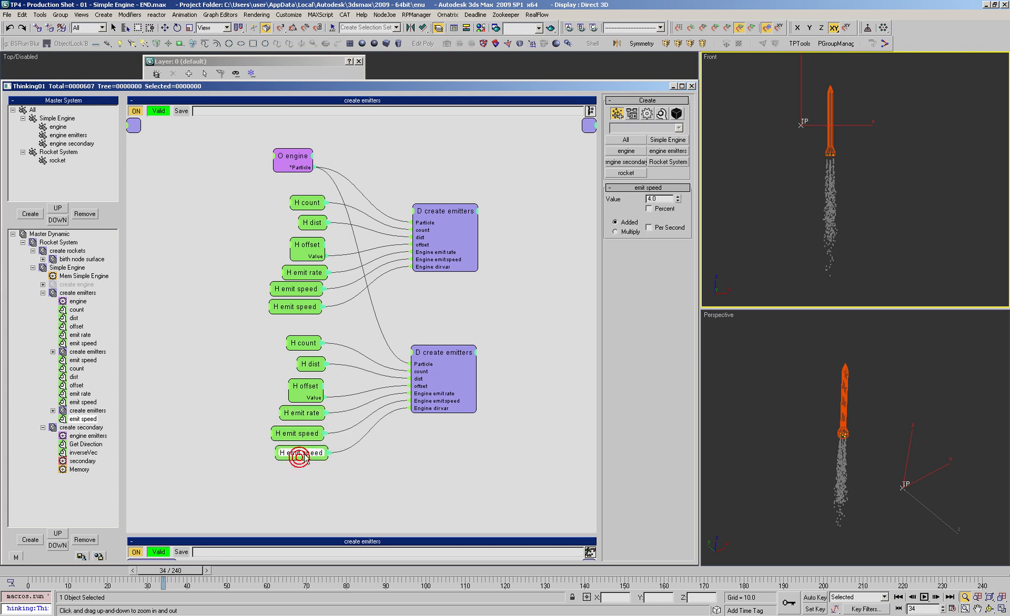
click(294, 307)
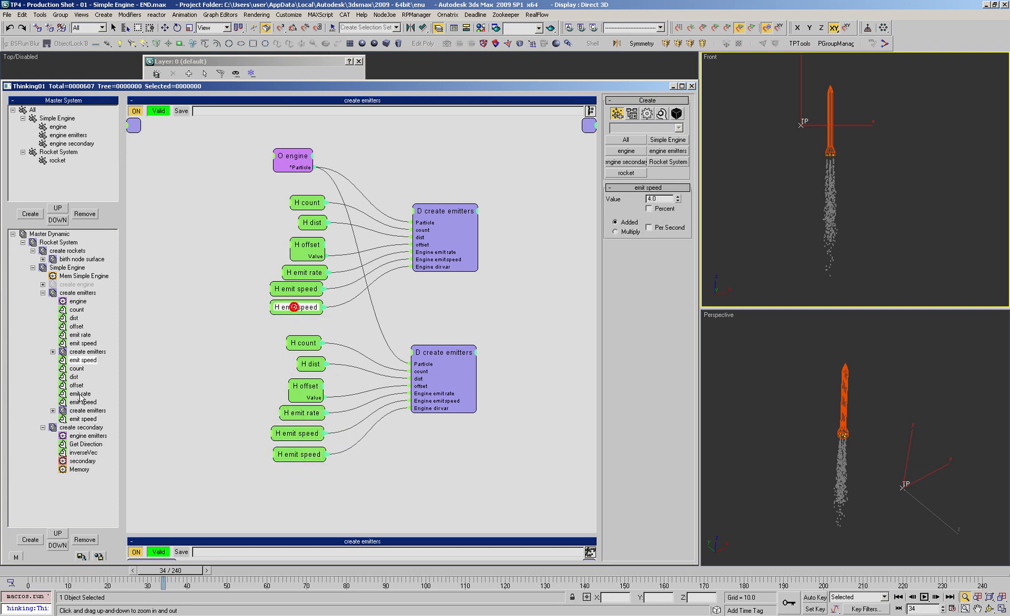
click(77, 361)
text(dir var)
key(Return)
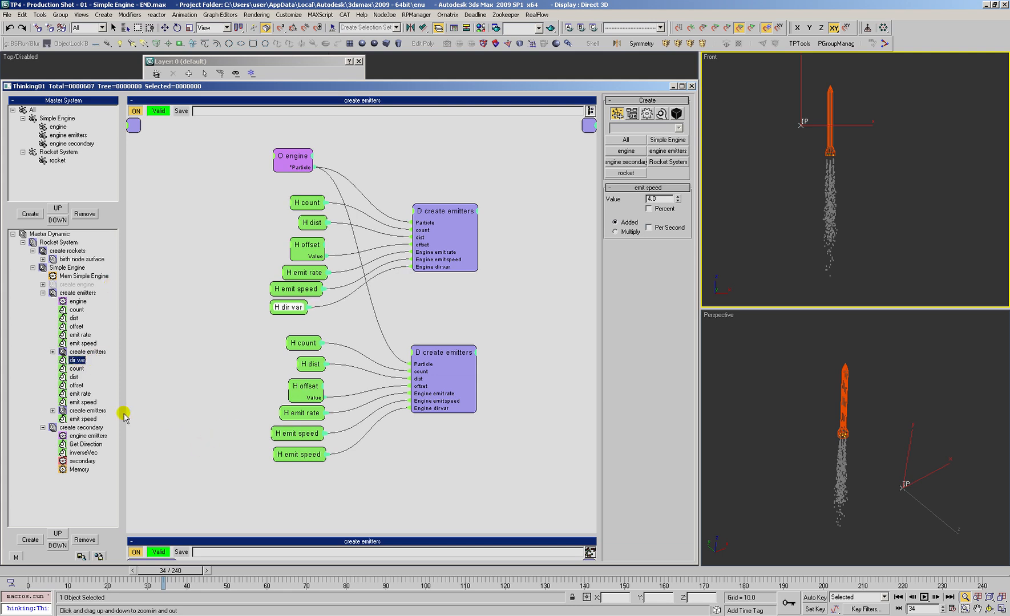
Step: Rename the second group's helper connected to Engine dir var as dir var
click(78, 419)
click(84, 420)
text(di)
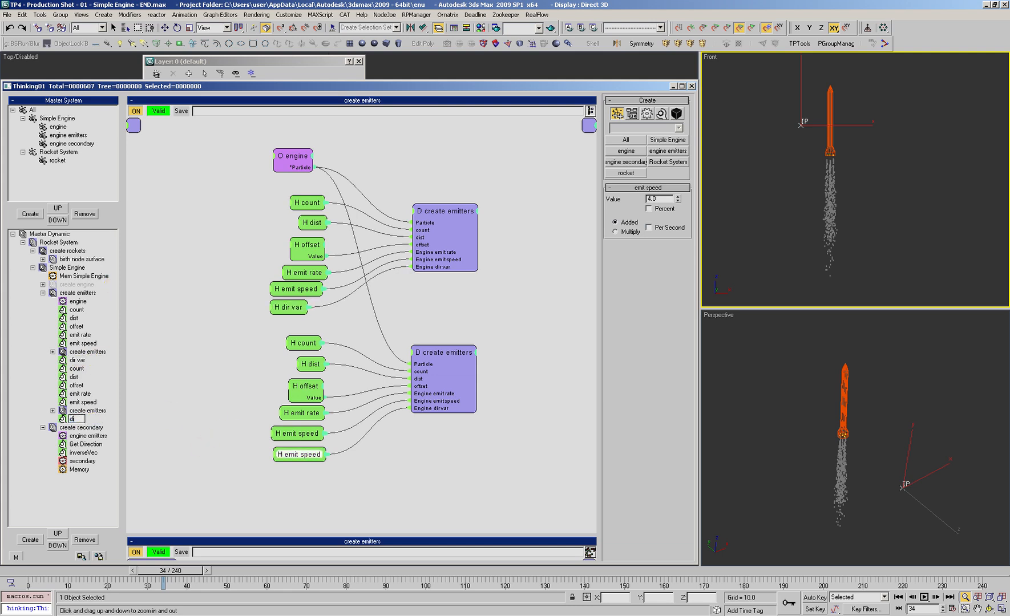
text(r var)
key(Return)
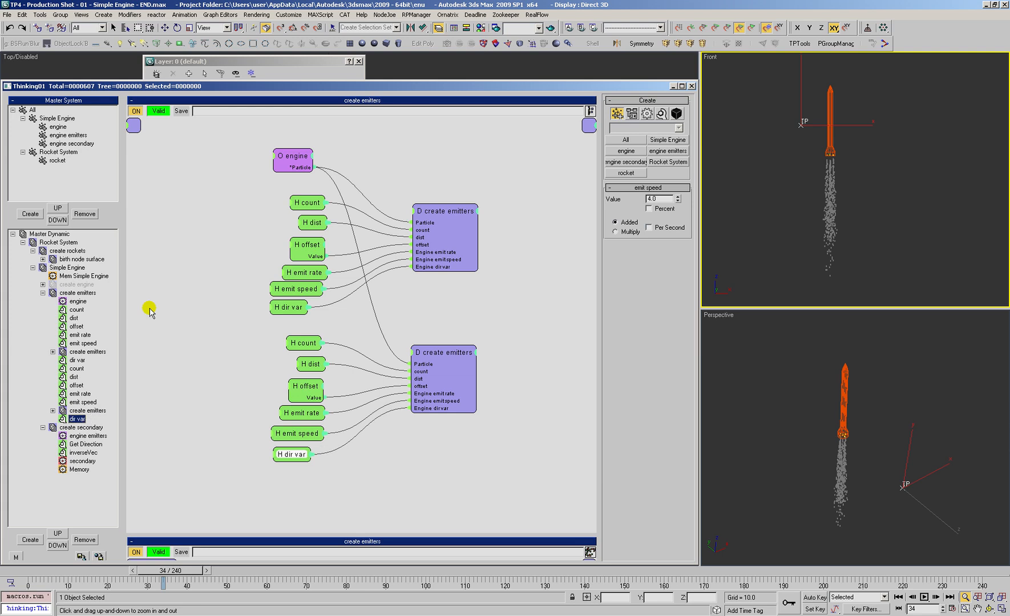
Step: Set the second group's dir var to 10.0 and replay the exhaust to frame 33
click(23, 573)
drag(23, 573, 175, 574)
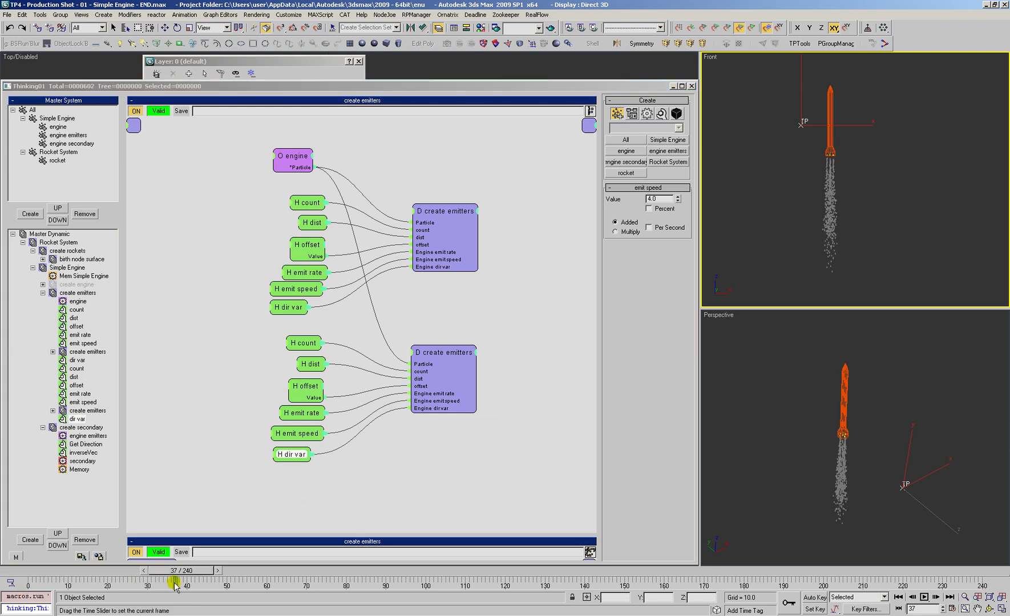
click(298, 454)
drag(299, 454, 304, 457)
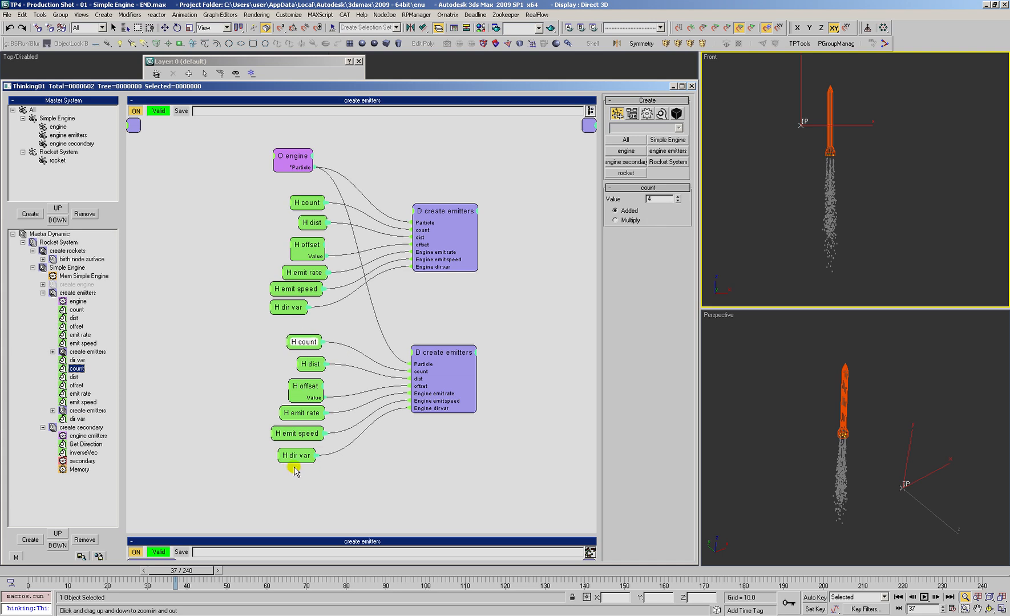
drag(678, 199, 677, 196)
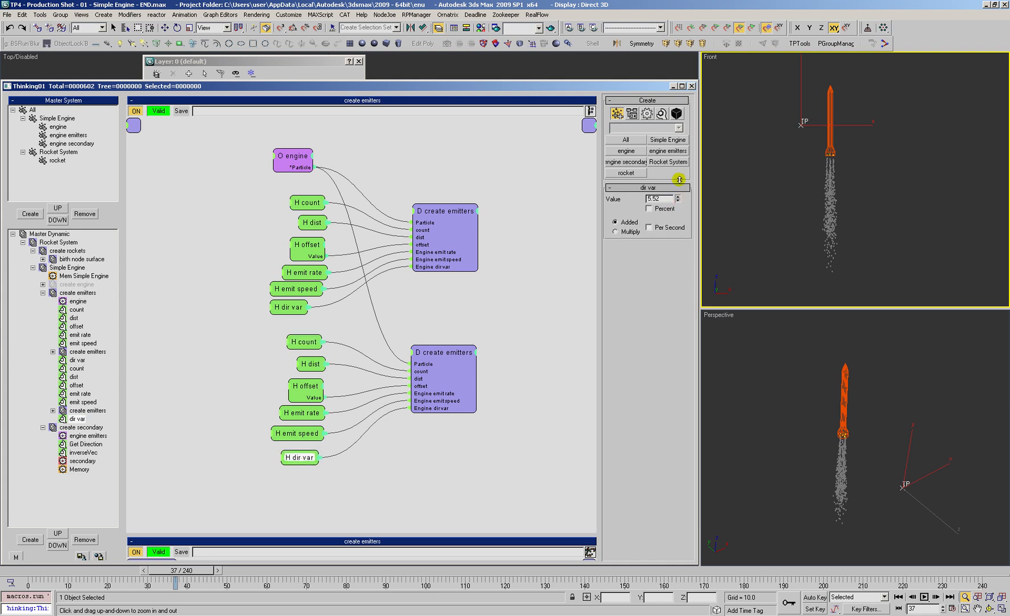
text(10.0)
click(159, 574)
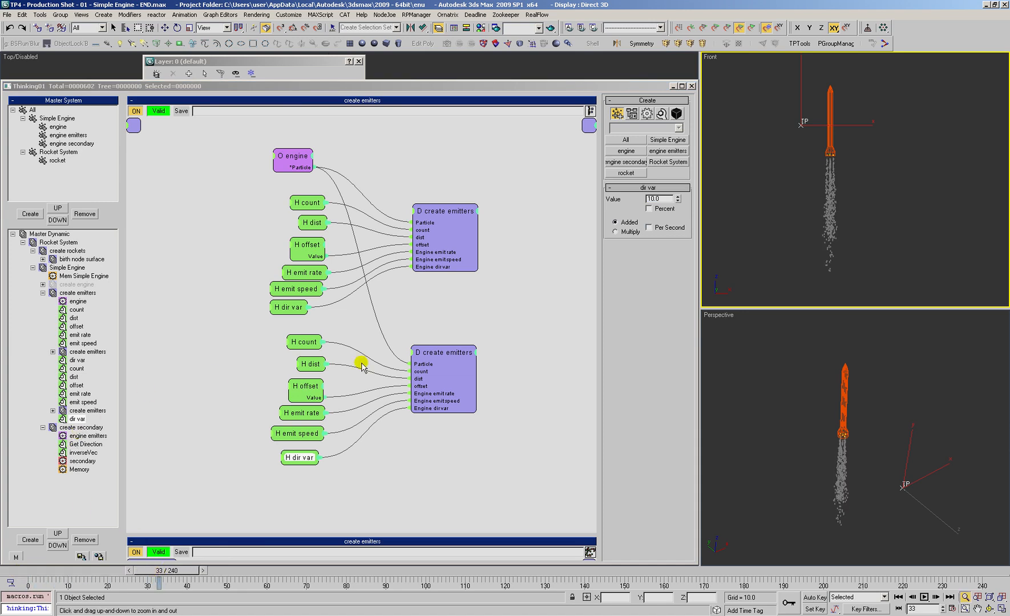
Step: Open create secondary and turn on debug output for the secondary node's Distance Variation input, leaving Rate unlogged
click(81, 428)
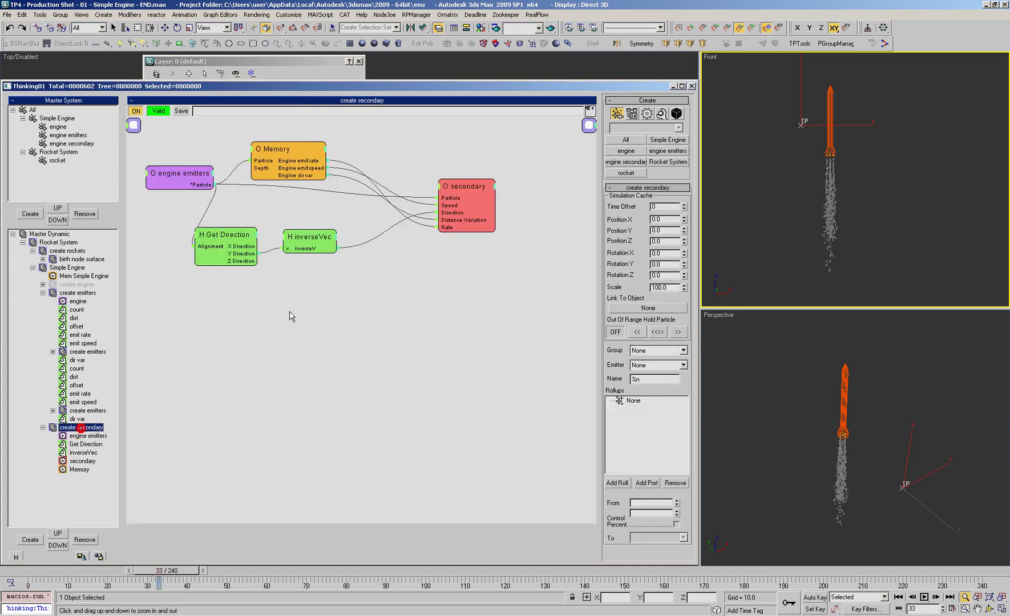
drag(308, 169, 307, 166)
right_click(447, 229)
click(447, 243)
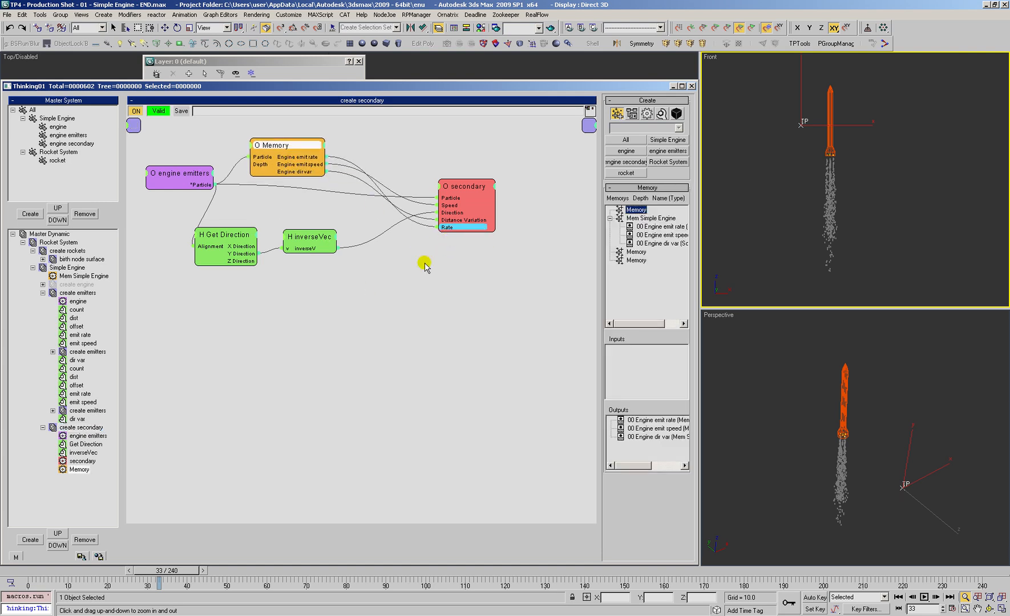
right_click(447, 229)
click(445, 243)
right_click(448, 220)
click(448, 234)
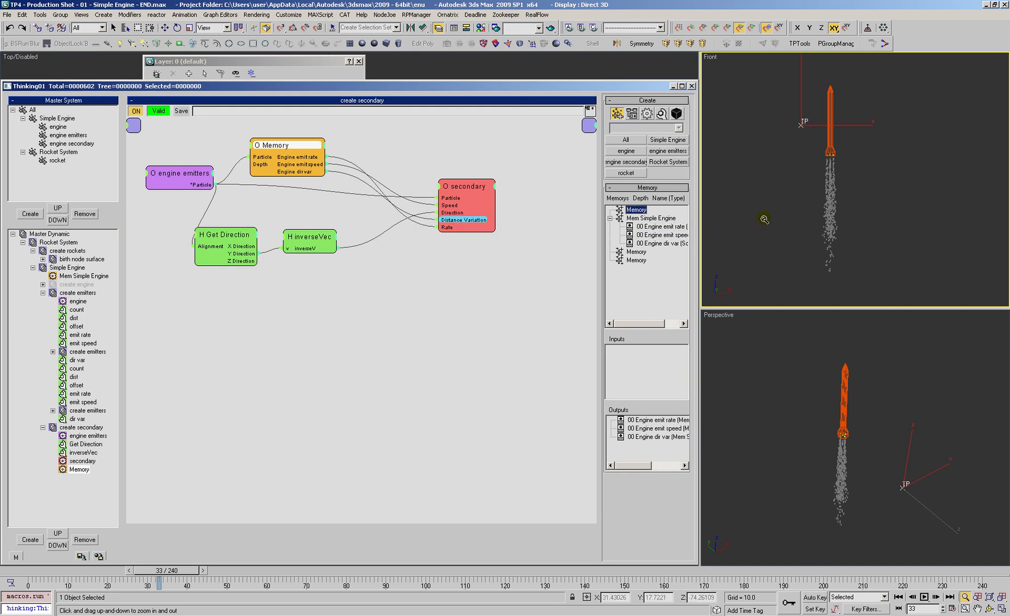
Step: Rewind to frame 0 and examine the Distance Variation values in the debug log
click(22, 572)
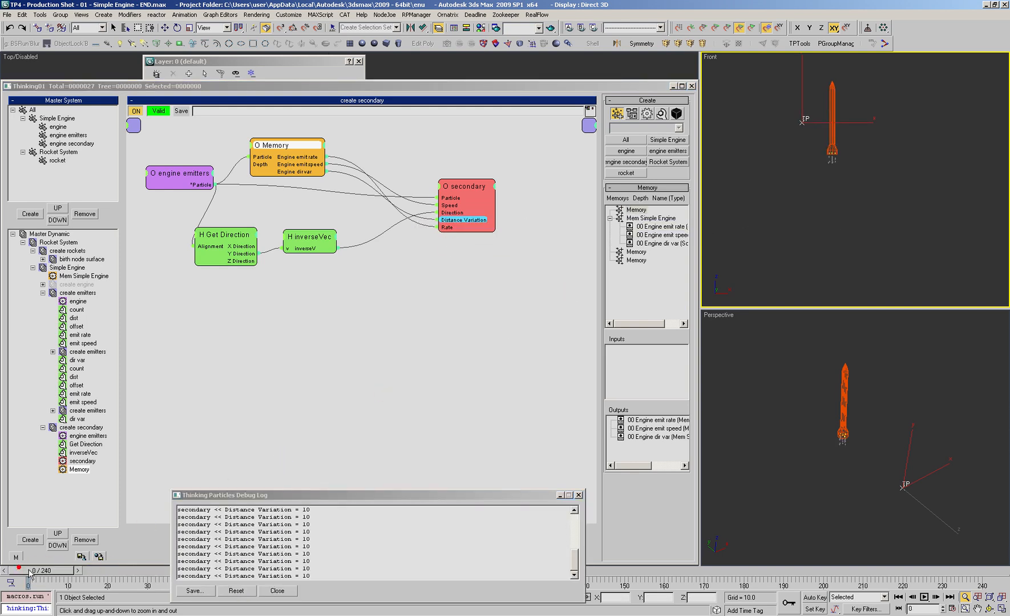
drag(574, 562, 578, 520)
right_click(404, 321)
mouse_move(403, 335)
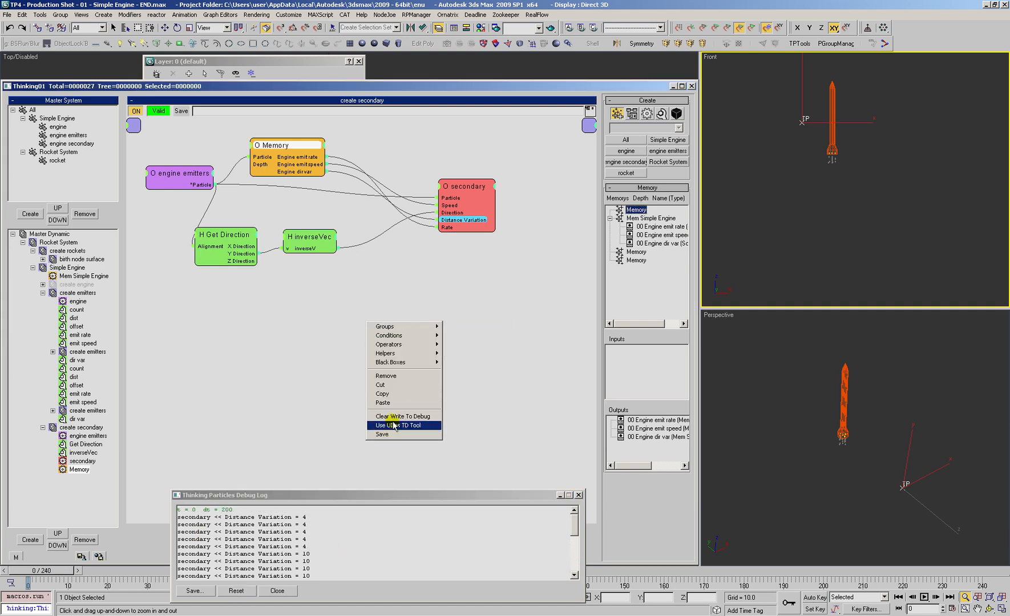
click(481, 252)
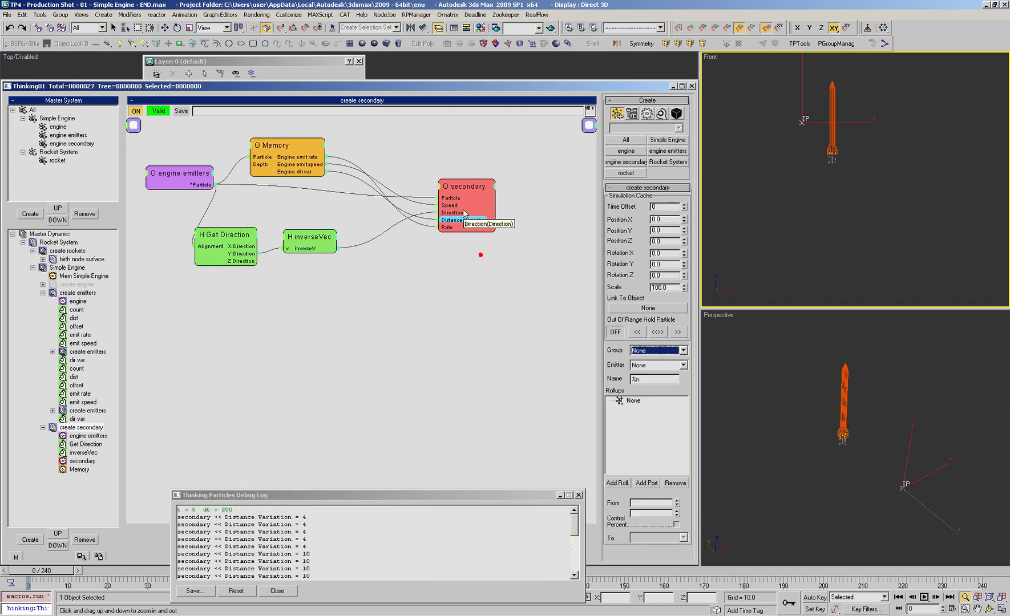
Step: Route Memory's Engine dir var into the secondary node's Direction Variation input instead of Distance Variation, and replay to frame 31
drag(458, 184, 463, 175)
click(450, 181)
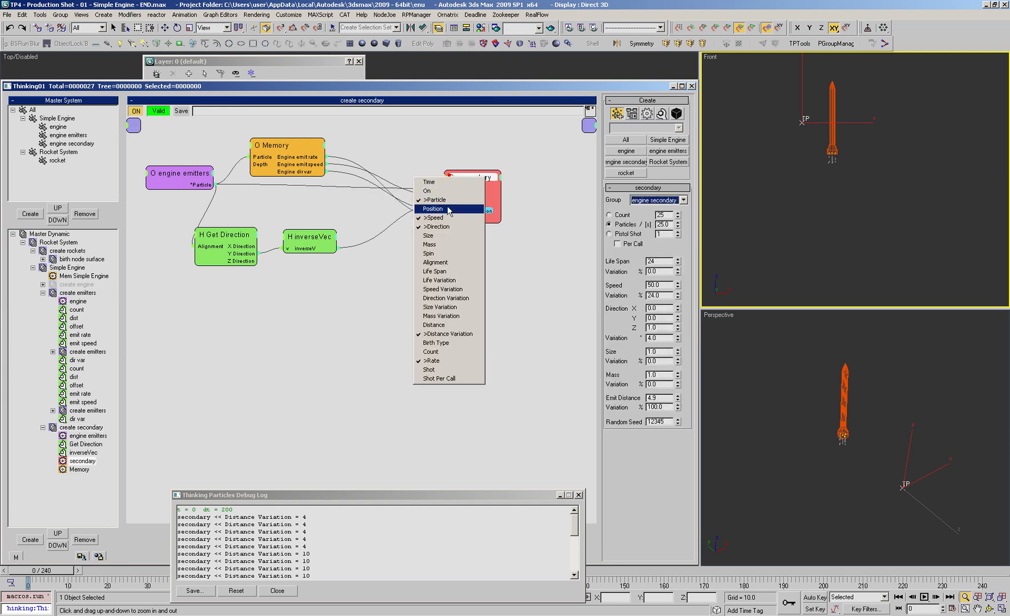
click(472, 269)
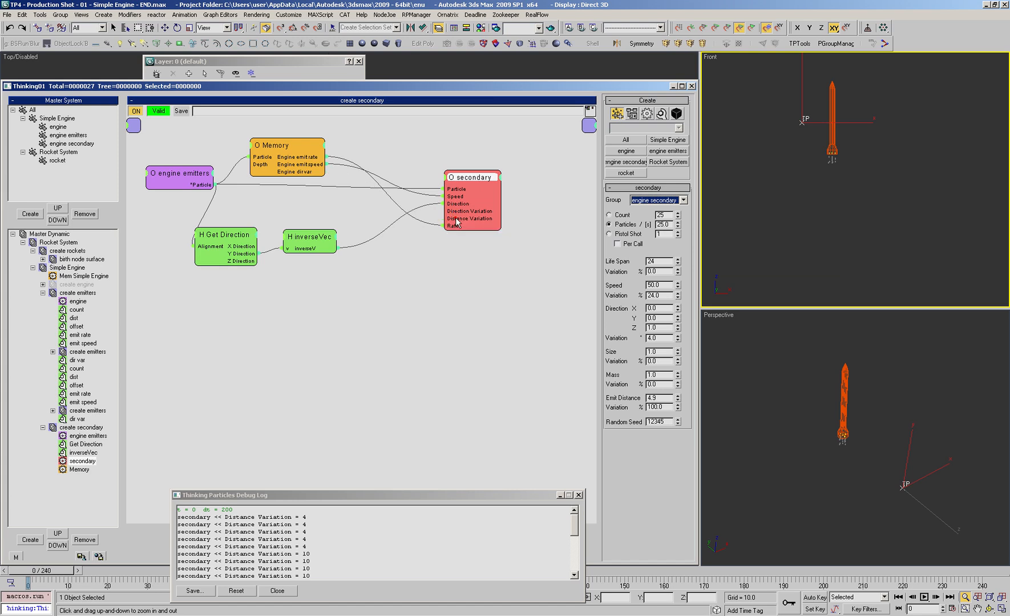
drag(451, 216, 309, 172)
double_click(476, 179)
drag(462, 184, 458, 189)
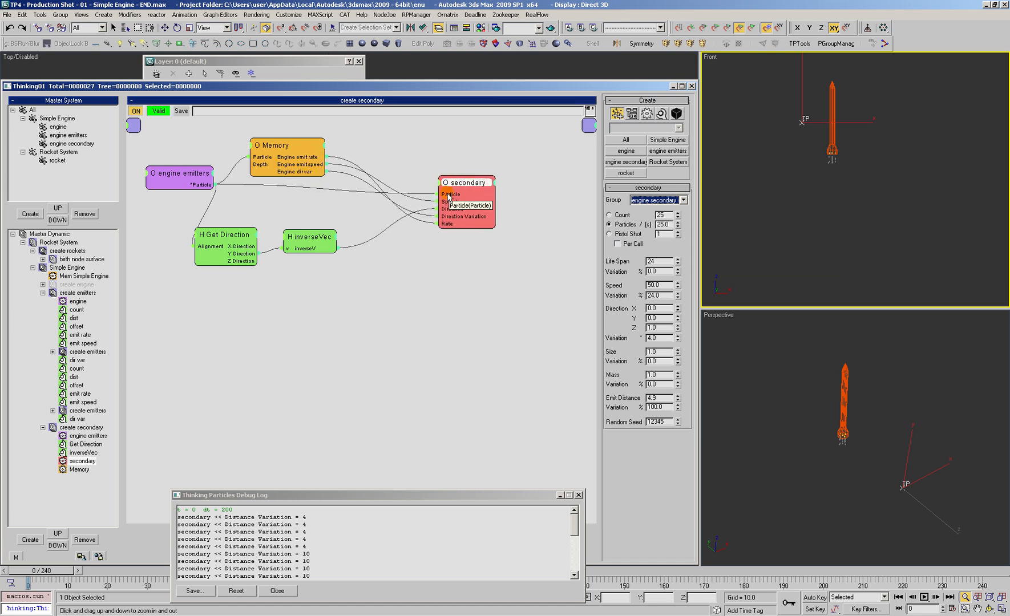
drag(45, 572, 184, 572)
key(alt+z)
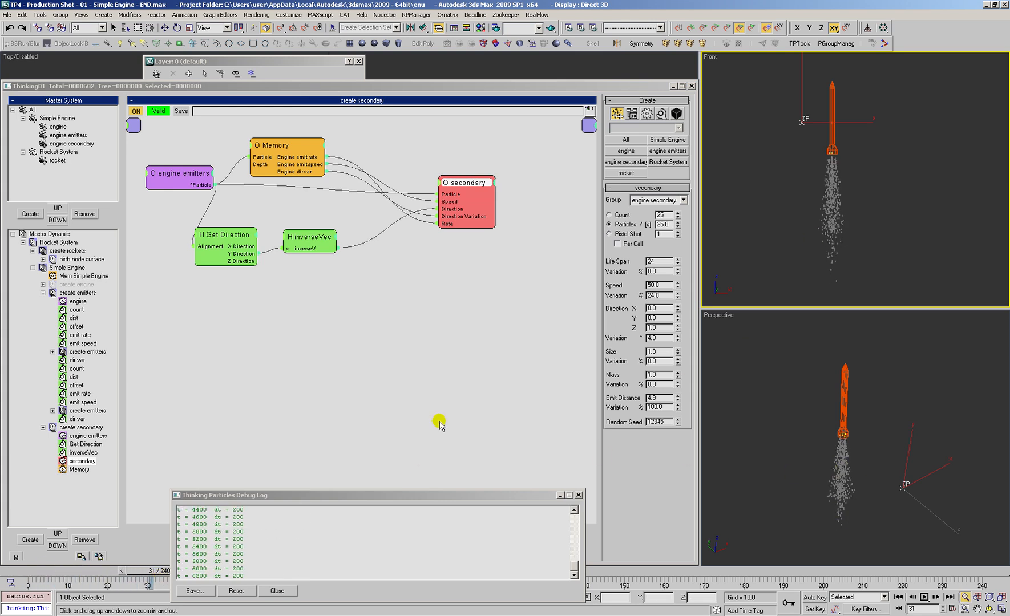
Step: Bring up the first dir var node in create emitters and replay the simulation from frame 0 to frame 220
click(277, 591)
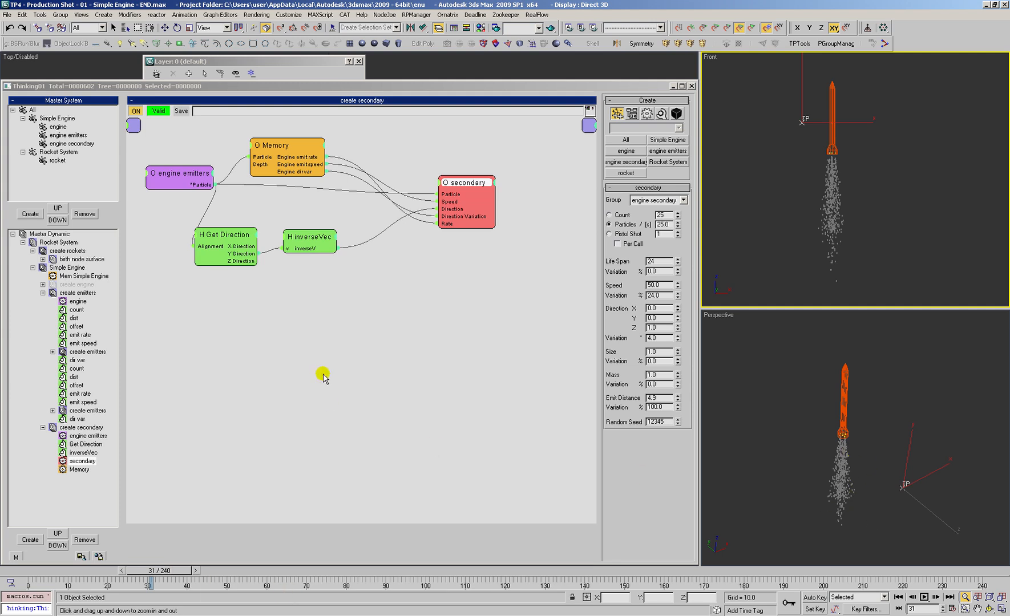
click(19, 572)
click(76, 360)
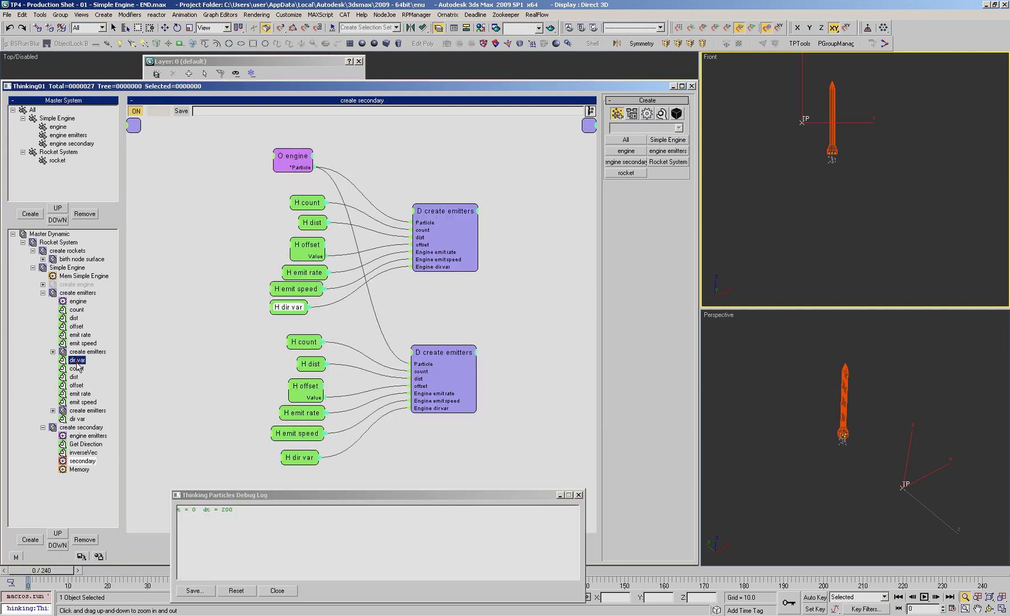
drag(53, 571, 902, 578)
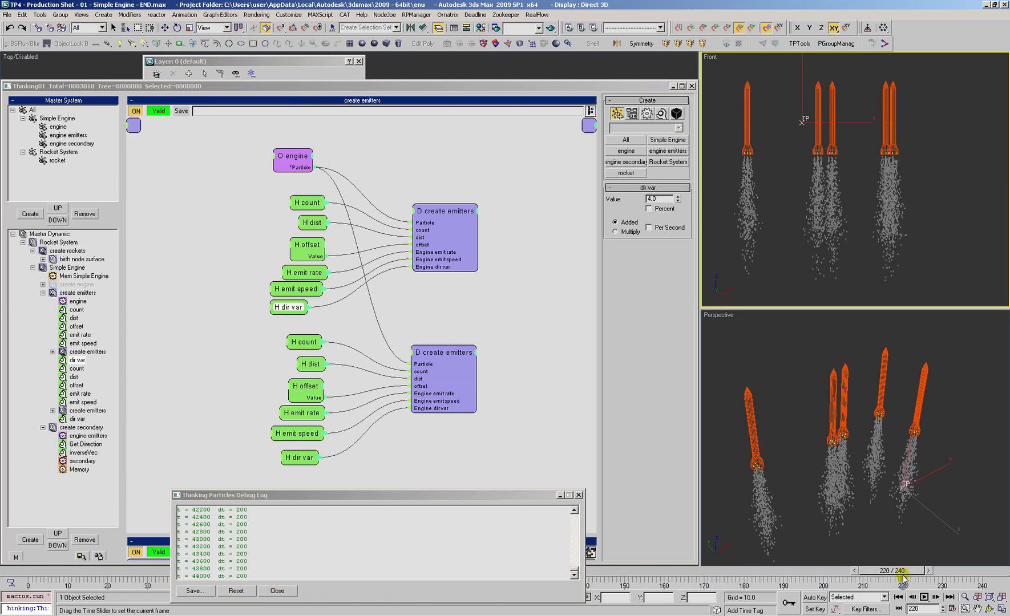
click(278, 590)
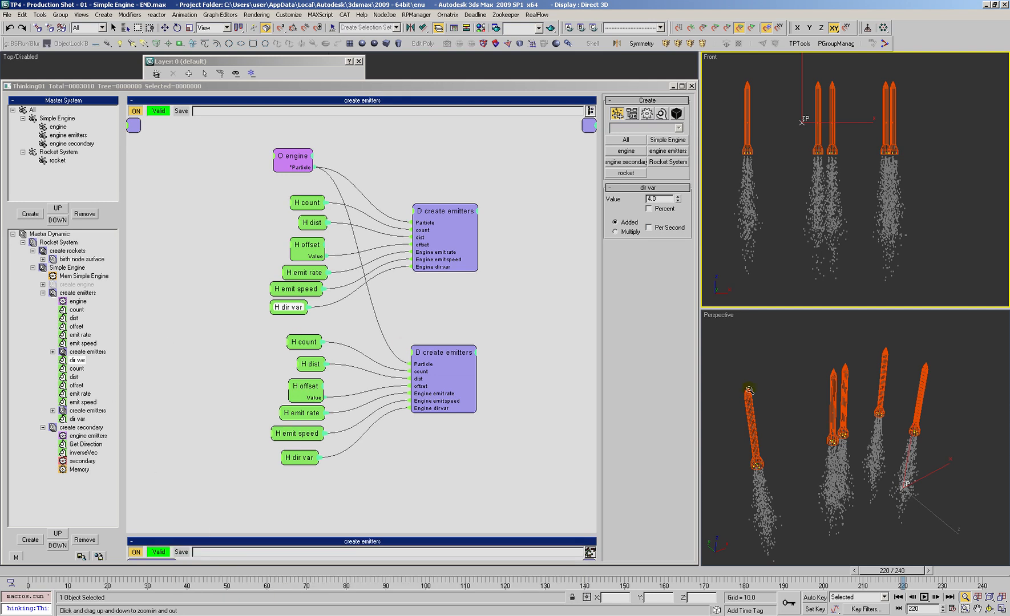
Step: Collapse the Rocket System tree and add a new dynamic set under Rocket System named color gradient
click(43, 293)
click(43, 301)
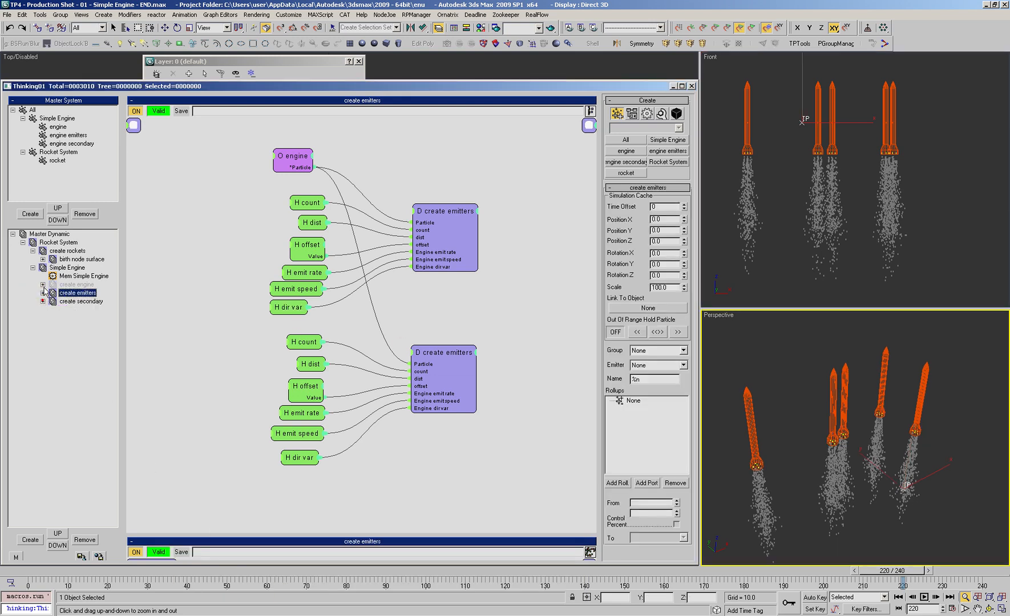
click(32, 267)
click(32, 251)
click(55, 243)
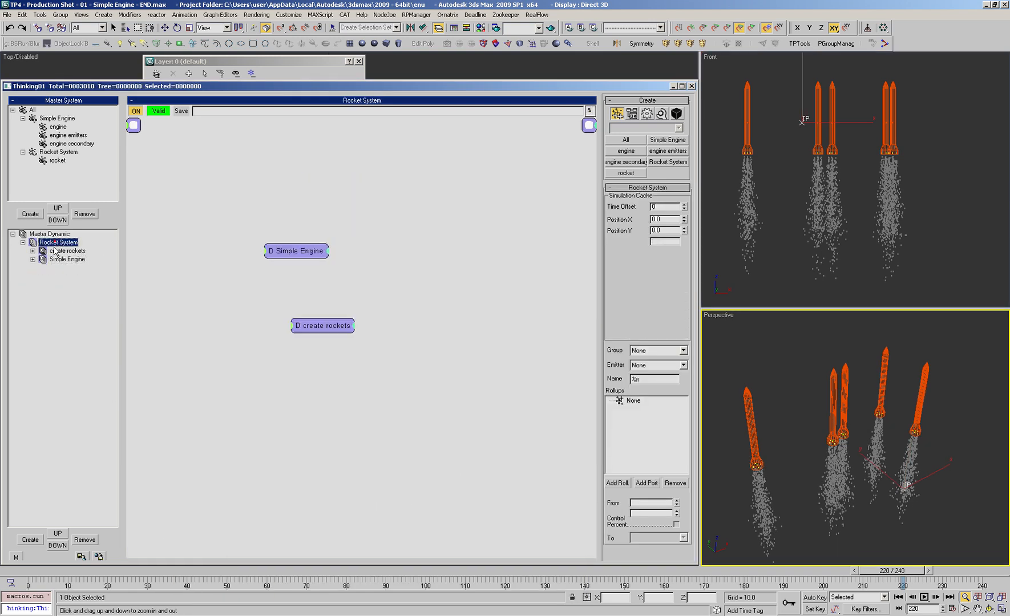
click(31, 541)
drag(182, 138, 297, 221)
drag(280, 315, 282, 305)
click(66, 267)
click(84, 268)
text(color gradient)
key(Return)
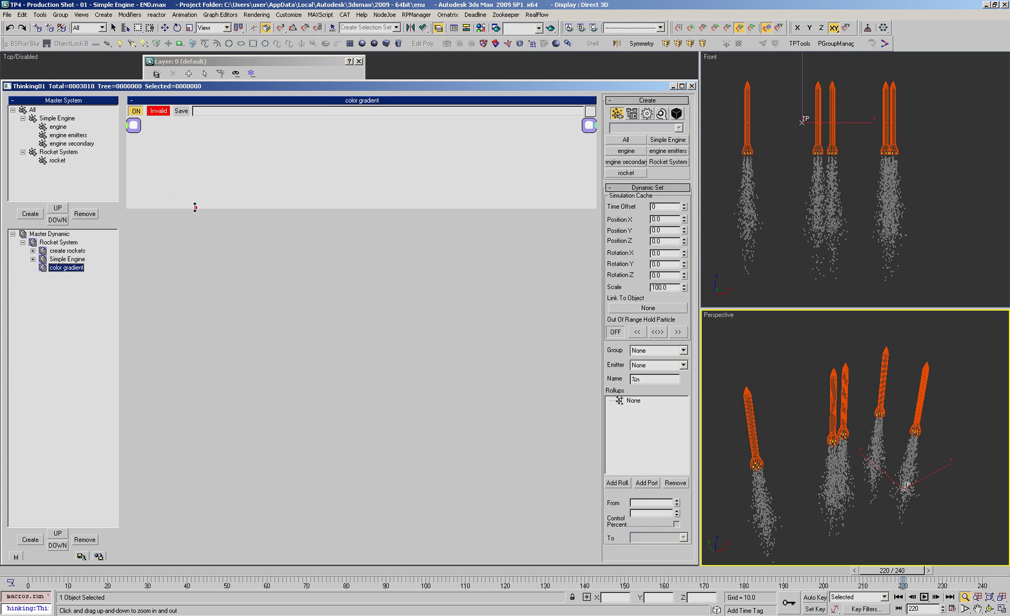
Step: Add an engine secondary group node to the color gradient dynamic set and place it near the upper-left of the graph
right_click(182, 195)
mouse_move(235, 199)
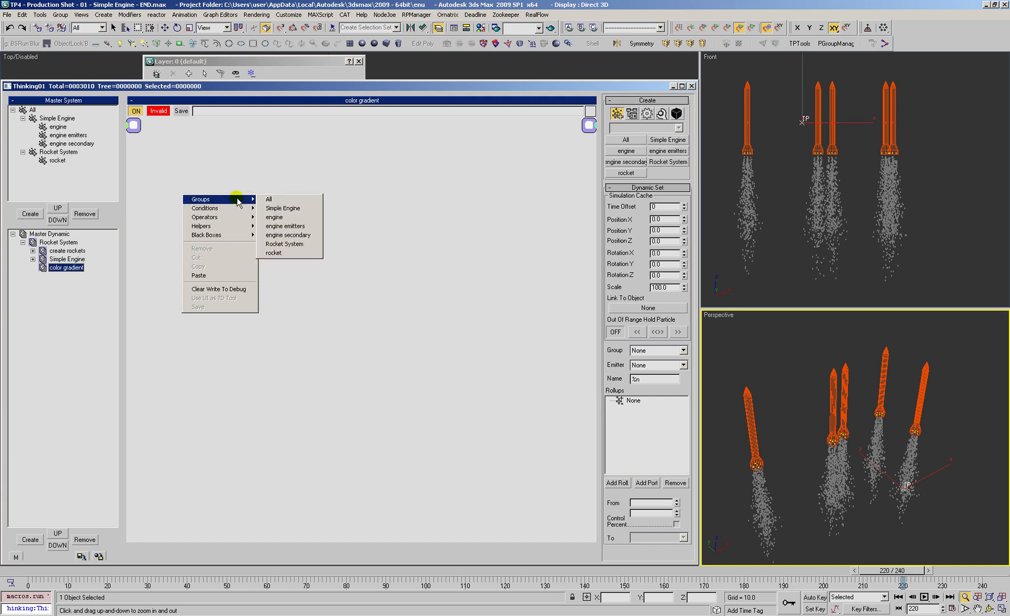
click(287, 235)
drag(284, 196, 192, 200)
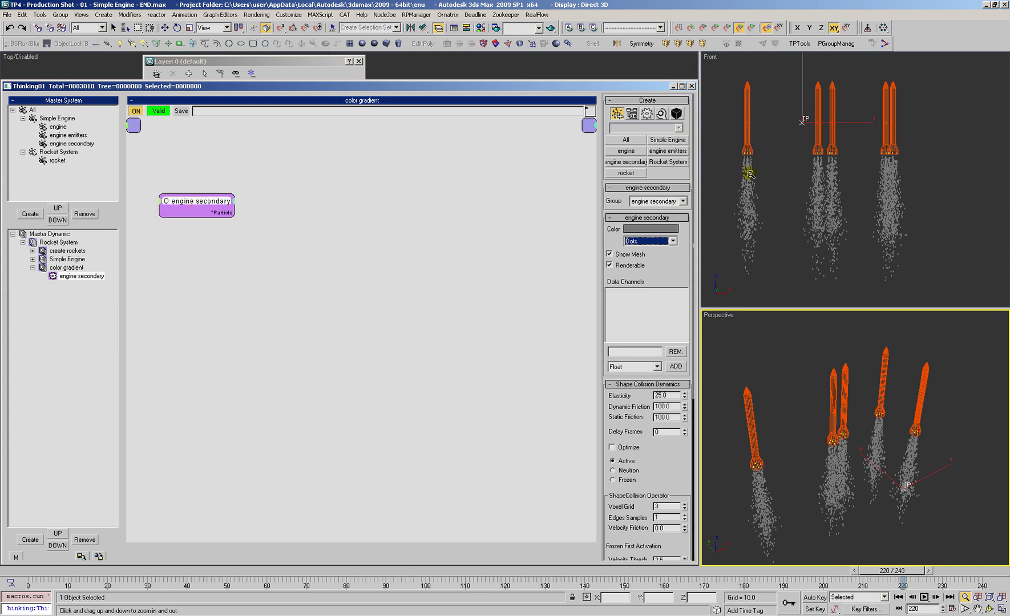
Step: Open the Environment and Effects settings, delete the pyrocluster3 atmosphere effect and select AfterBurn
click(777, 212)
key(8)
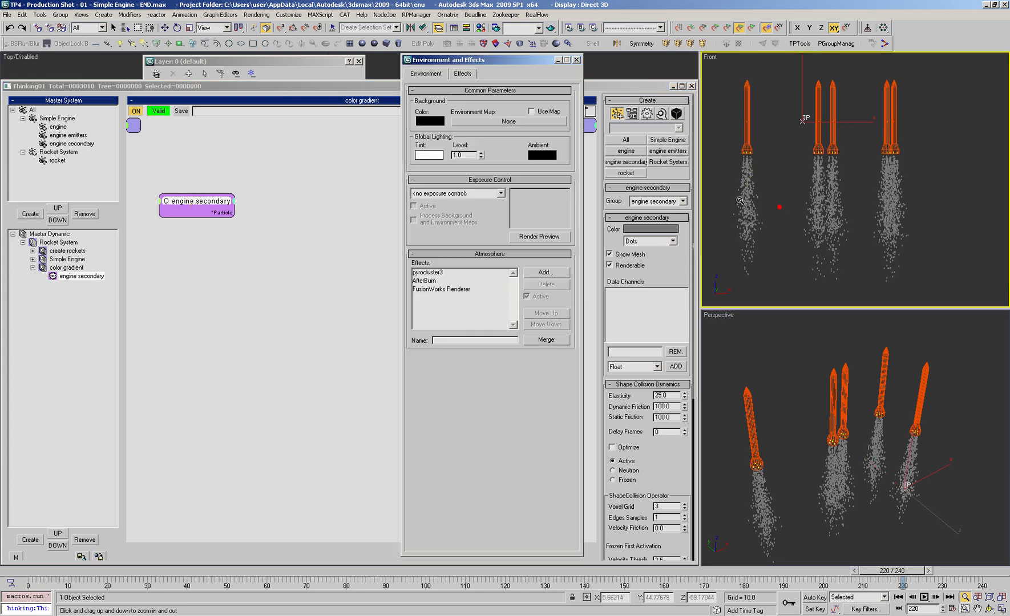
click(429, 281)
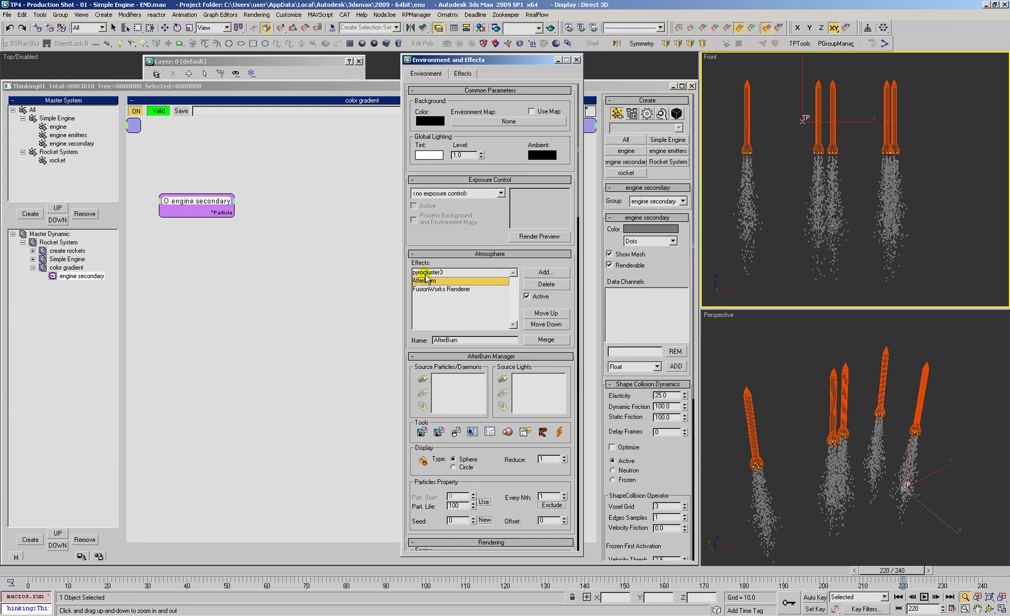
click(425, 272)
click(533, 284)
click(436, 272)
Step: Assign the Thinking01 particle system's engine secondary group as AfterBurn's source particles
click(422, 378)
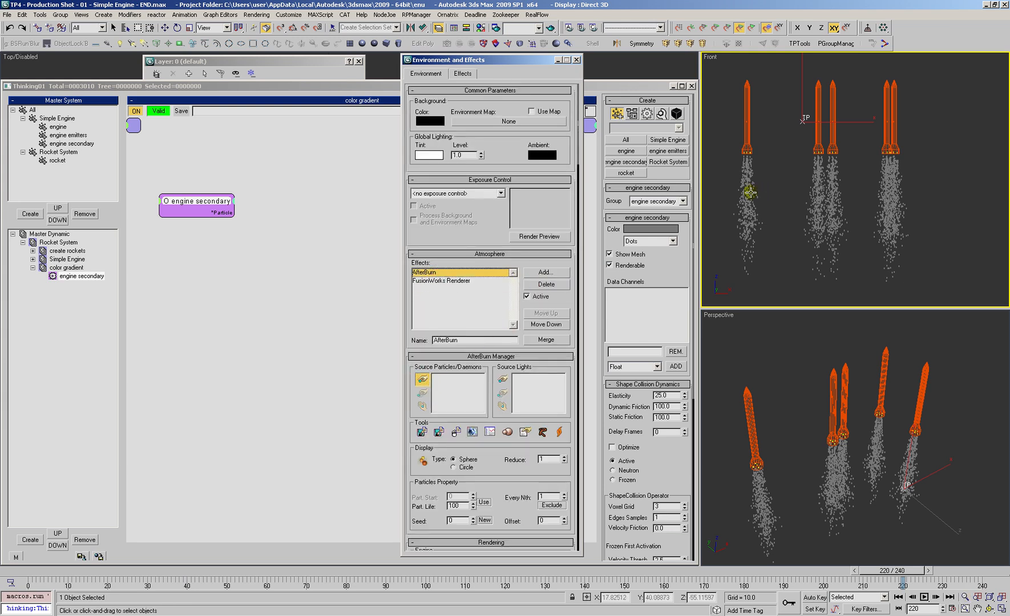
click(802, 119)
drag(482, 258, 480, 261)
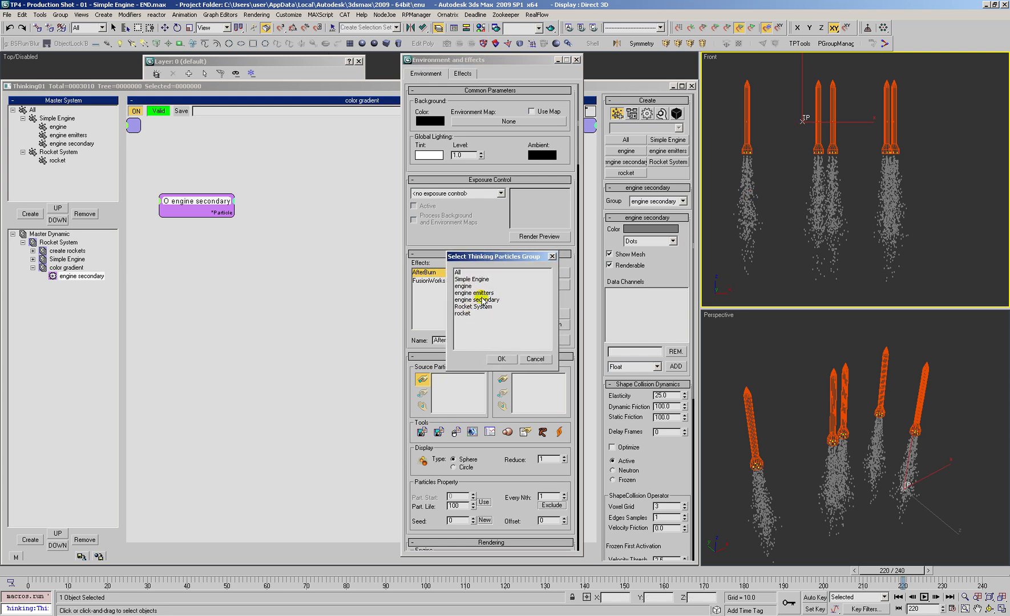
click(470, 300)
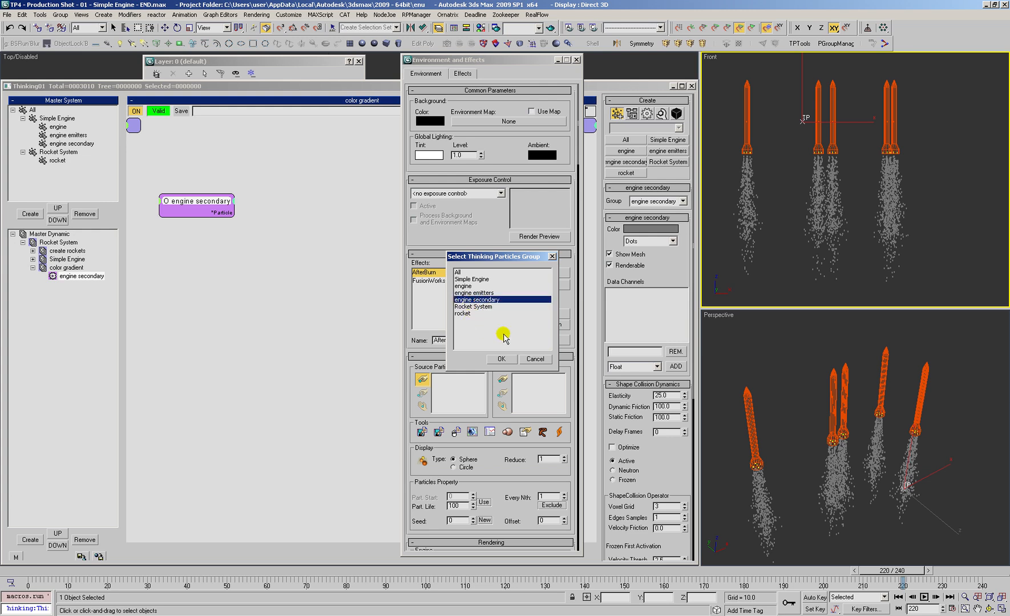
click(500, 358)
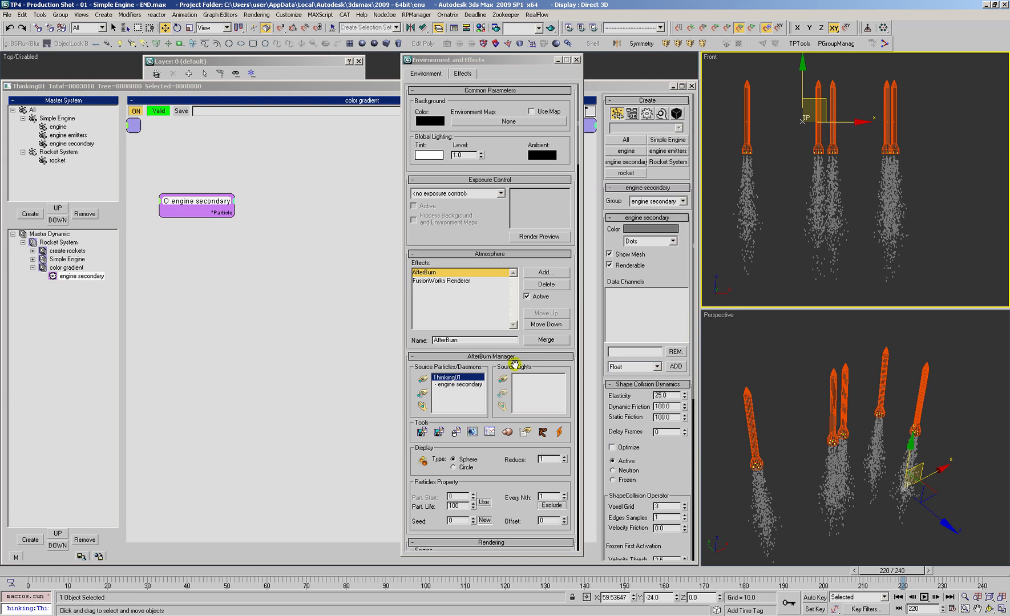
Step: Make Color1 the active color in AfterBurn's Colors settings instead of Color2
scroll(492, 423, down, 15)
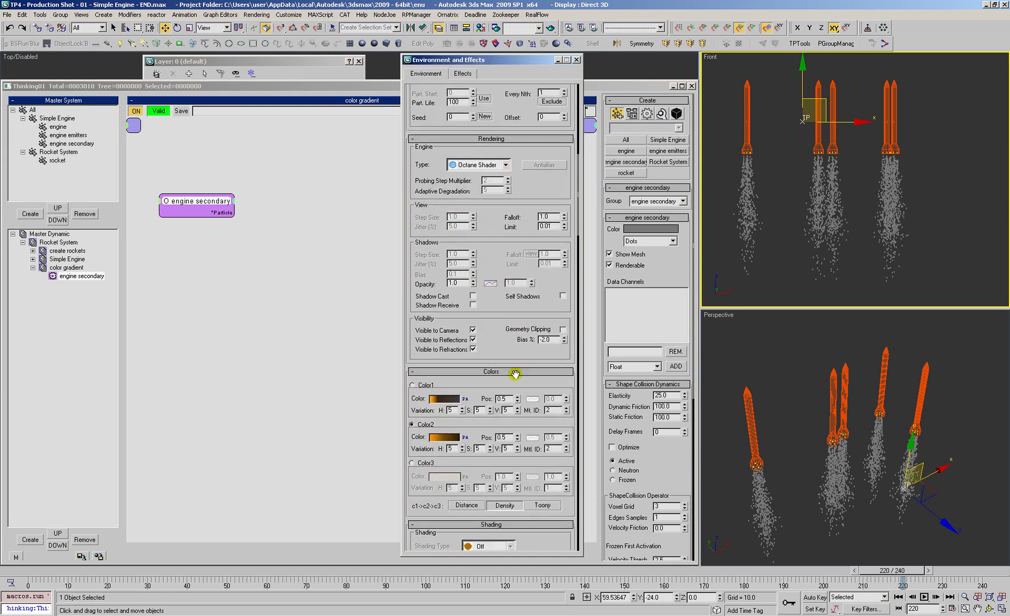
scroll(515, 379, up, 1)
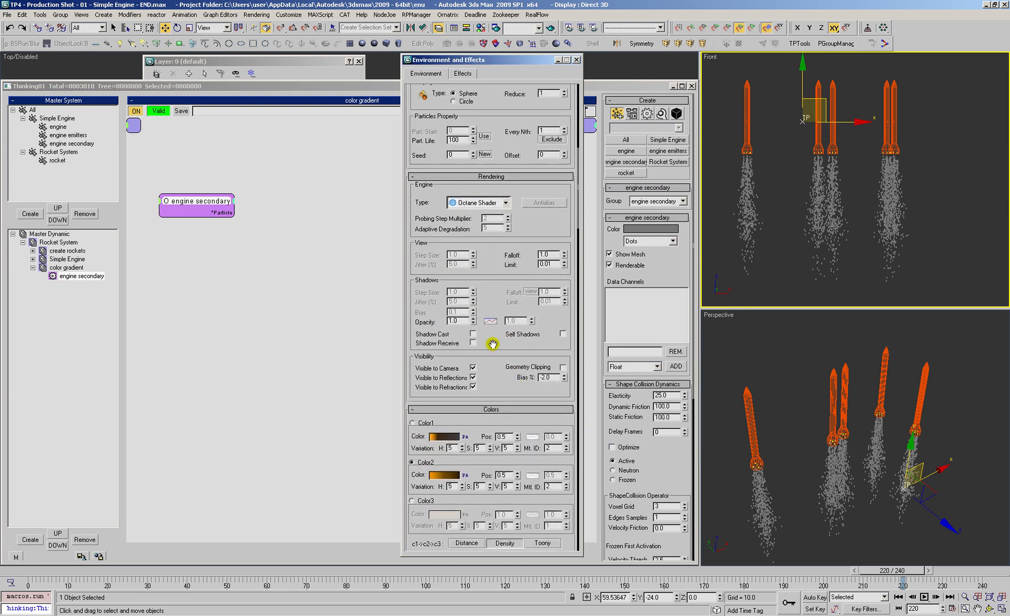
scroll(494, 341, down, 5)
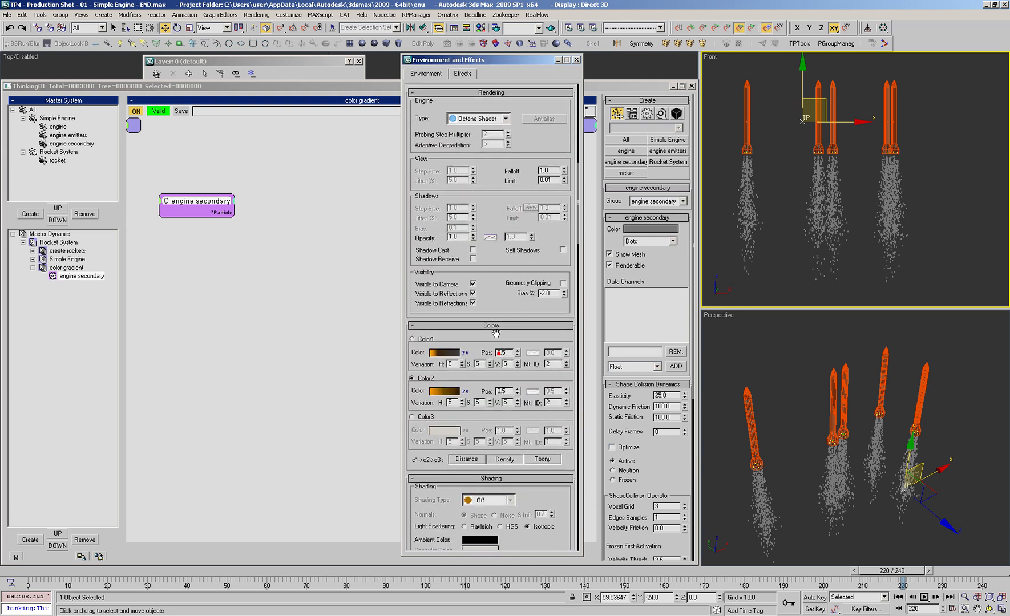
right_click(439, 395)
click(457, 399)
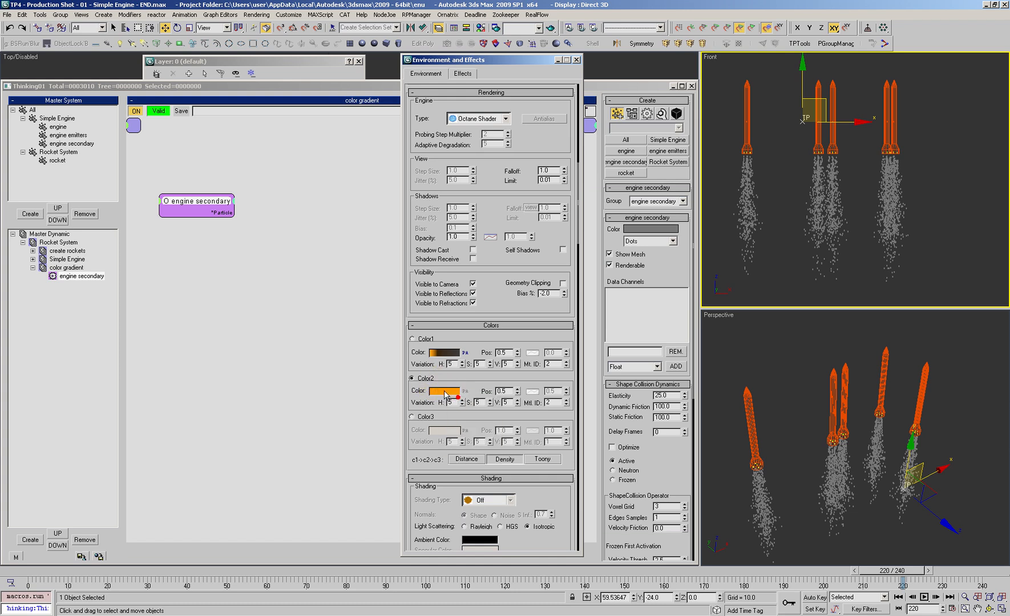
click(411, 339)
Step: Try toggling Keyless mode on AfterBurn's Color1 gradient
right_click(442, 355)
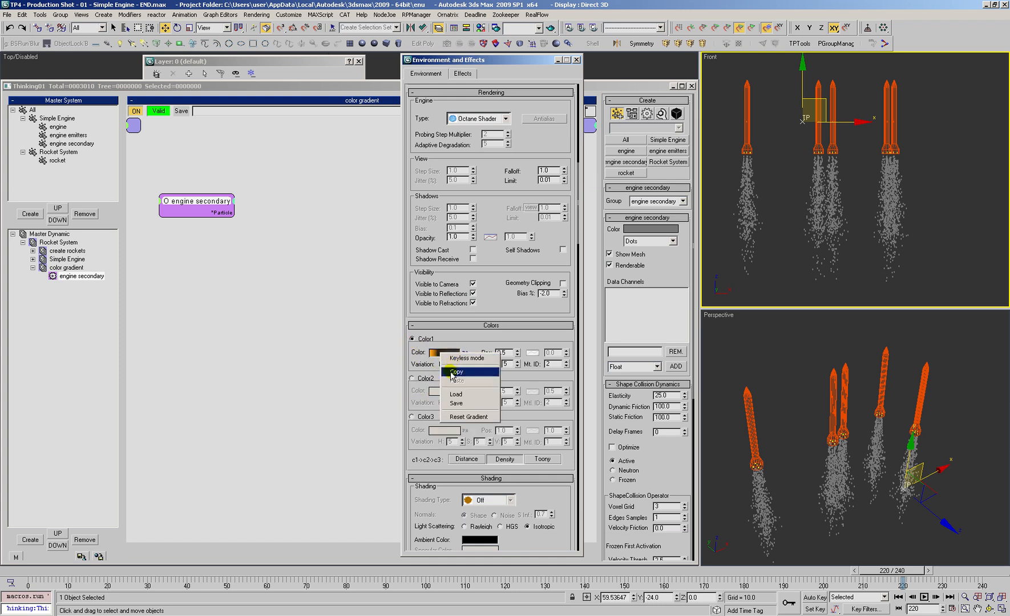
click(456, 357)
right_click(441, 357)
click(454, 359)
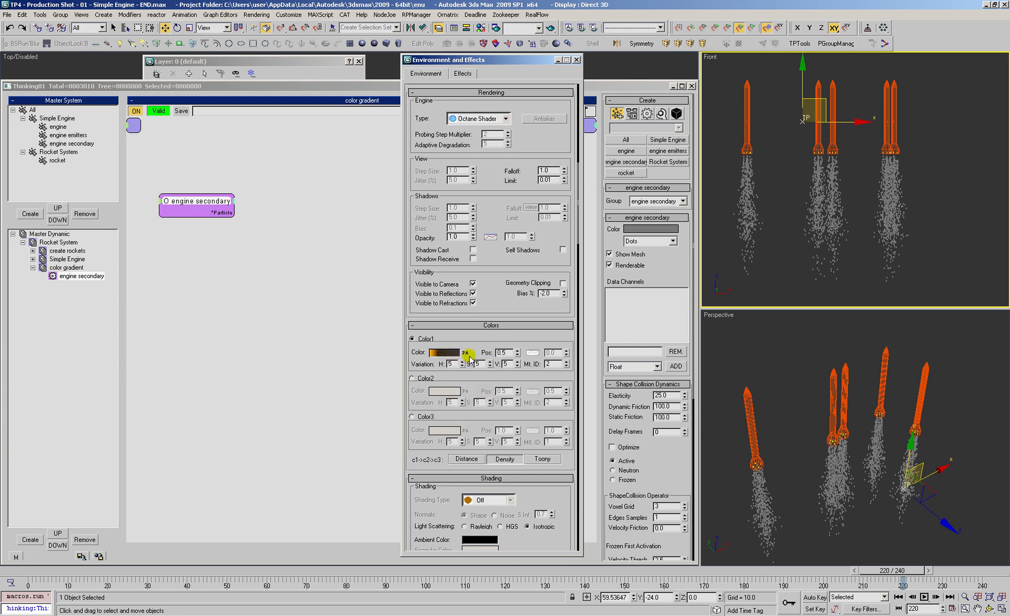
right_click(446, 353)
click(457, 357)
right_click(445, 357)
click(462, 360)
Step: Drive AfterBurn's Color1 gradient by TP Color Data and enter the color channel's name
click(465, 354)
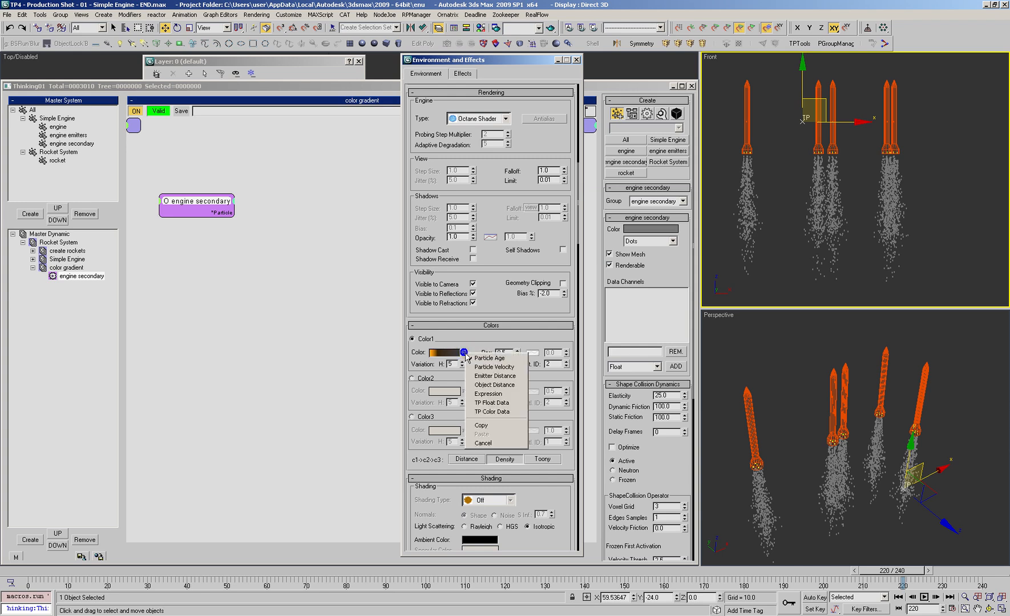
click(479, 412)
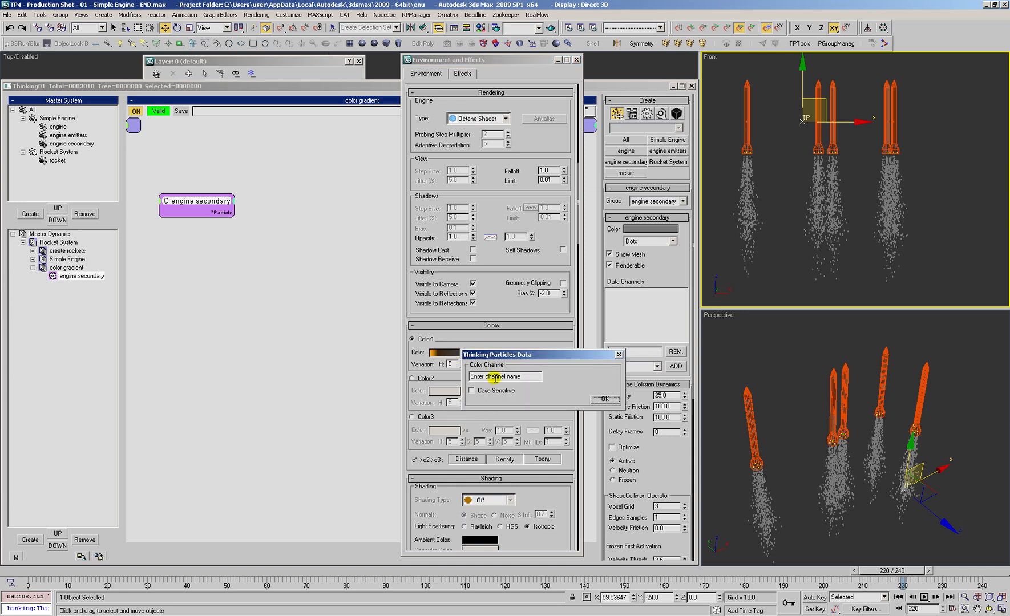
drag(523, 377, 338, 289)
text(c)
click(604, 398)
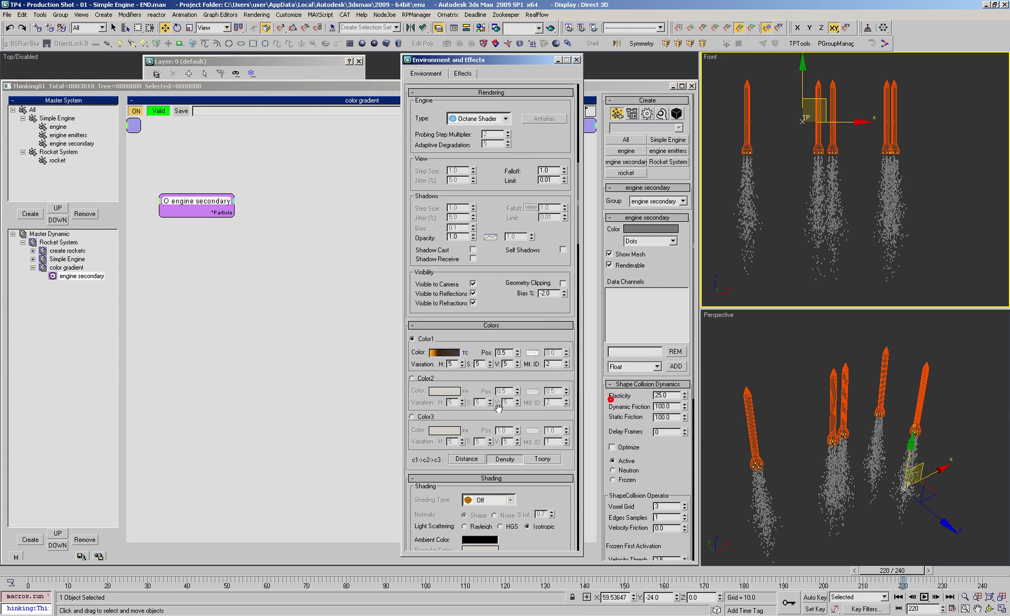
Step: Add a Color data channel named color to the engine secondary particle group
click(67, 144)
click(616, 249)
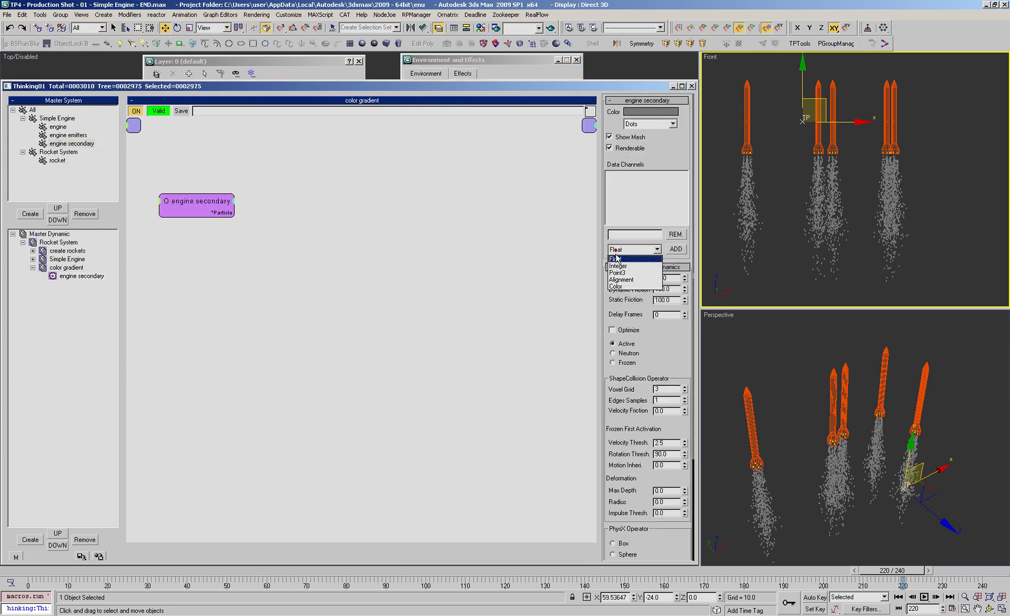
click(614, 283)
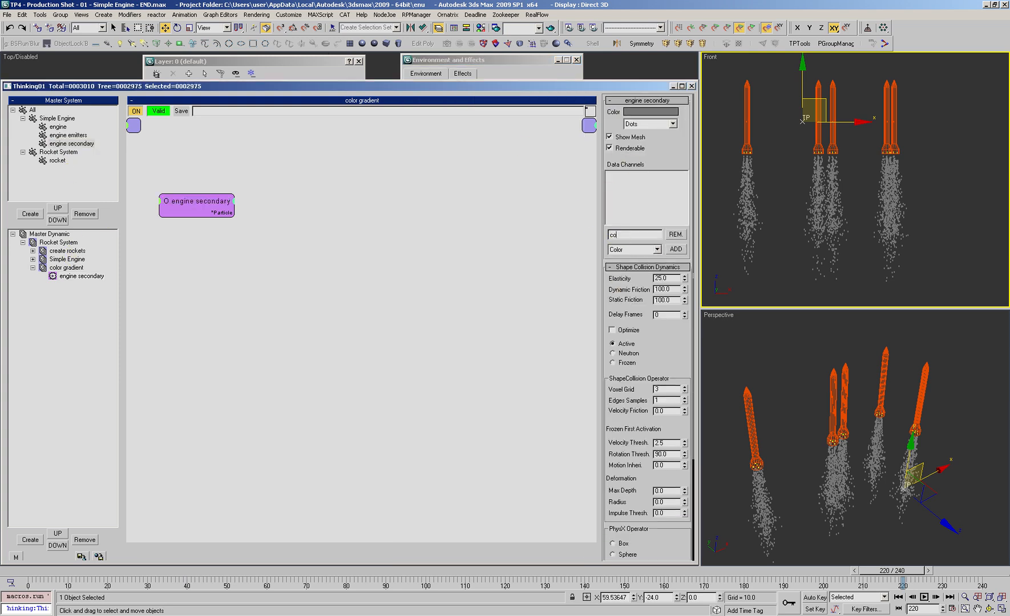
click(674, 249)
Step: Insert the m3d_Basic graphOp black box into the color gradient set and arrange its nodes beside engine secondary
click(70, 270)
drag(201, 204, 180, 198)
right_click(270, 220)
mouse_move(272, 249)
mouse_move(336, 267)
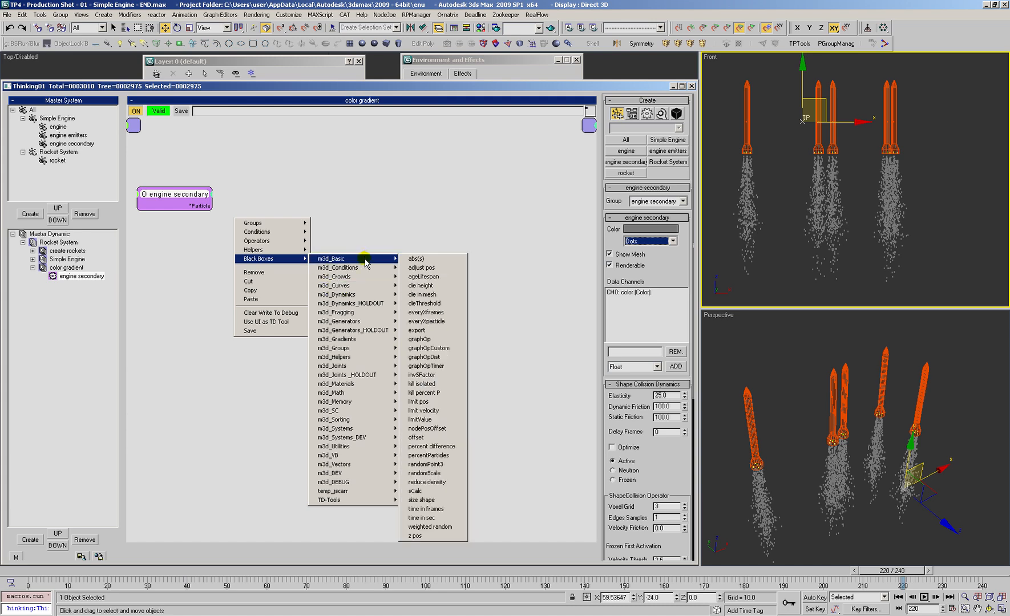
click(419, 339)
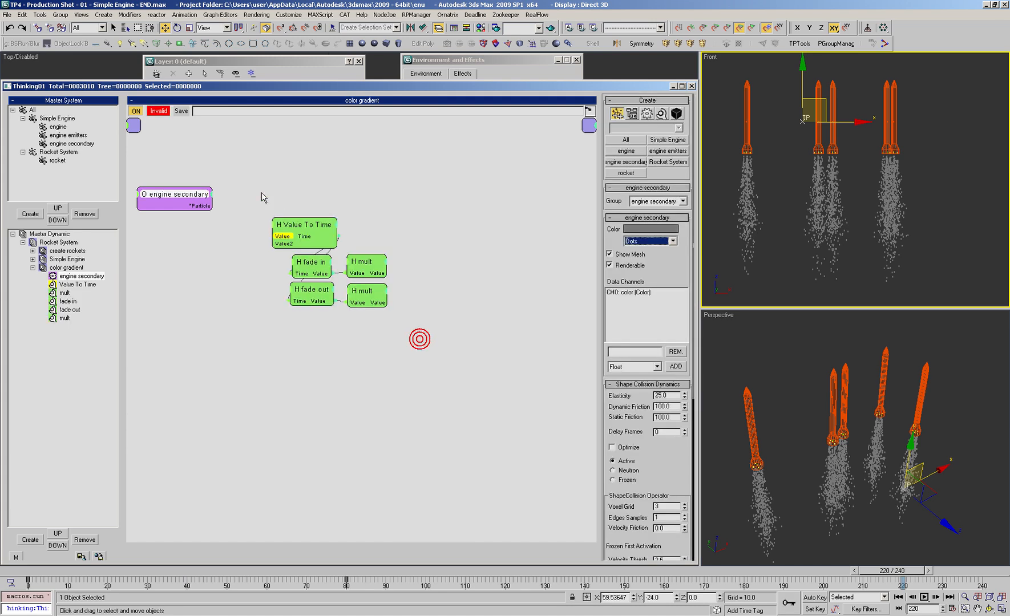
drag(203, 201, 229, 205)
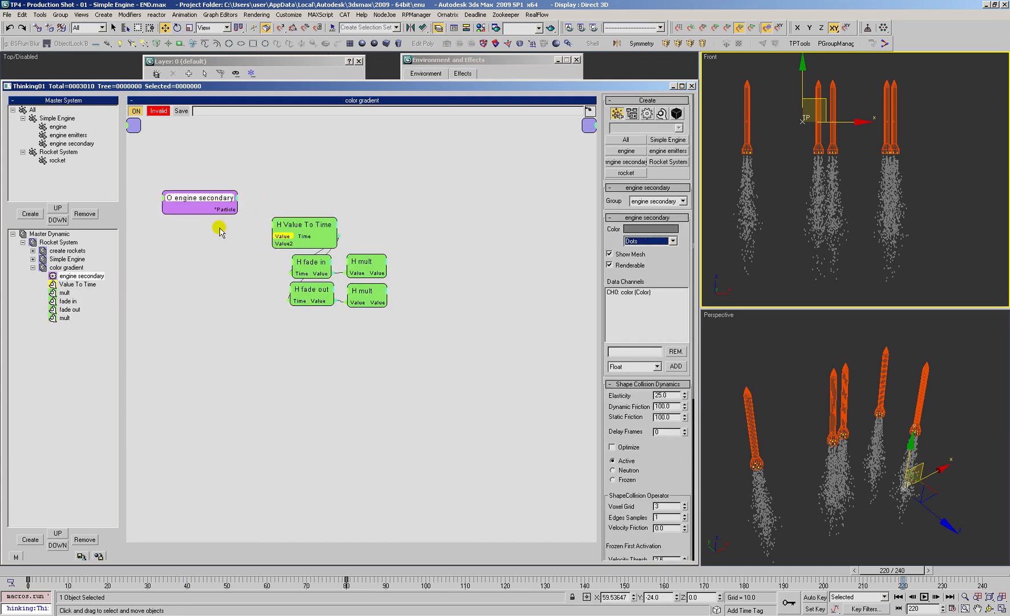
mouse_move(316, 264)
mouse_down()
mouse_move(306, 297)
mouse_move(315, 258)
mouse_up()
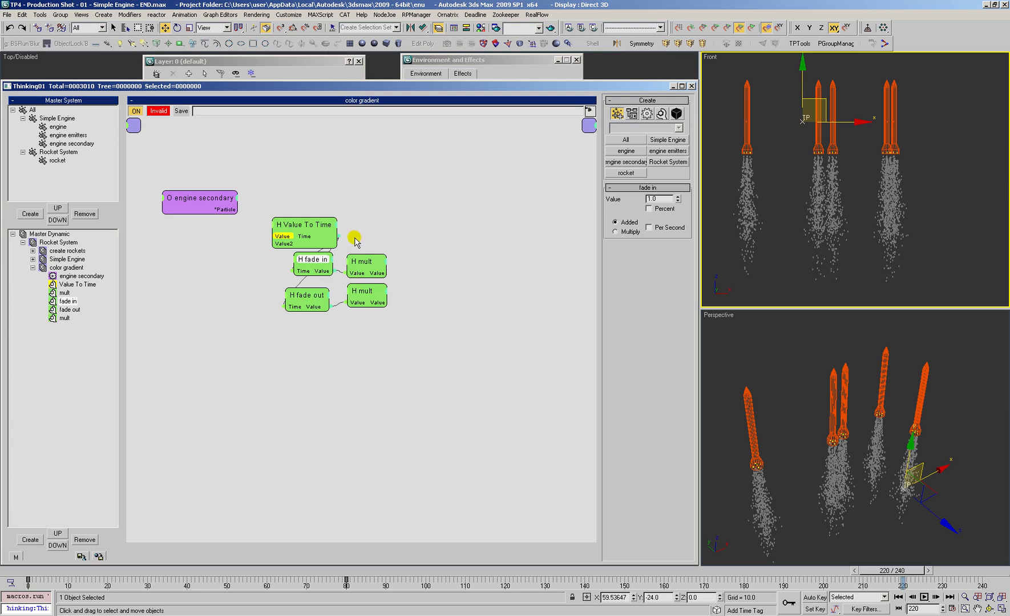
drag(322, 242, 318, 238)
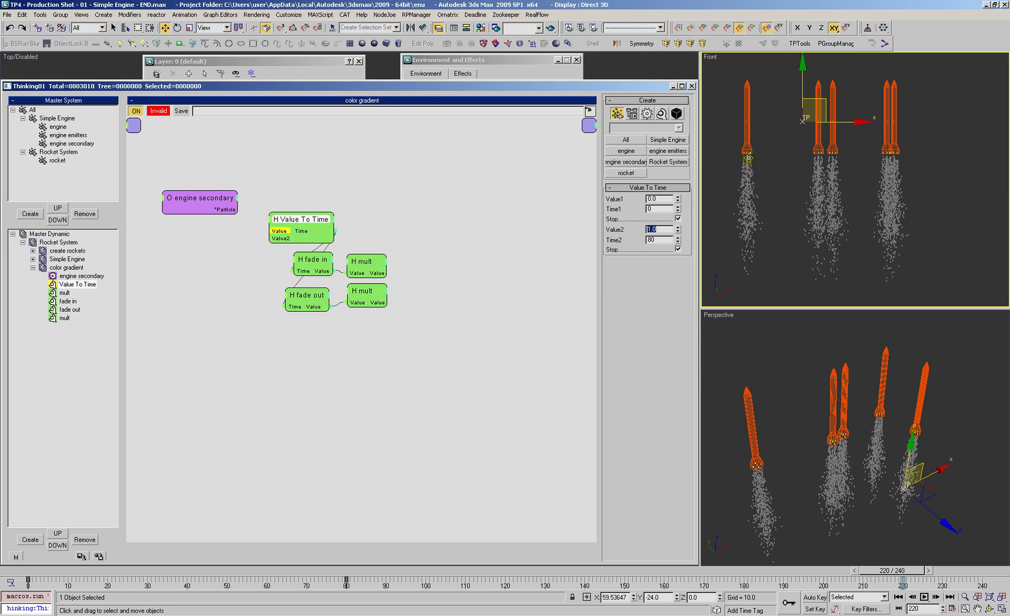
Step: Expose the Age output on engine secondary and wire it to the Value input of Value To Time
right_click(233, 197)
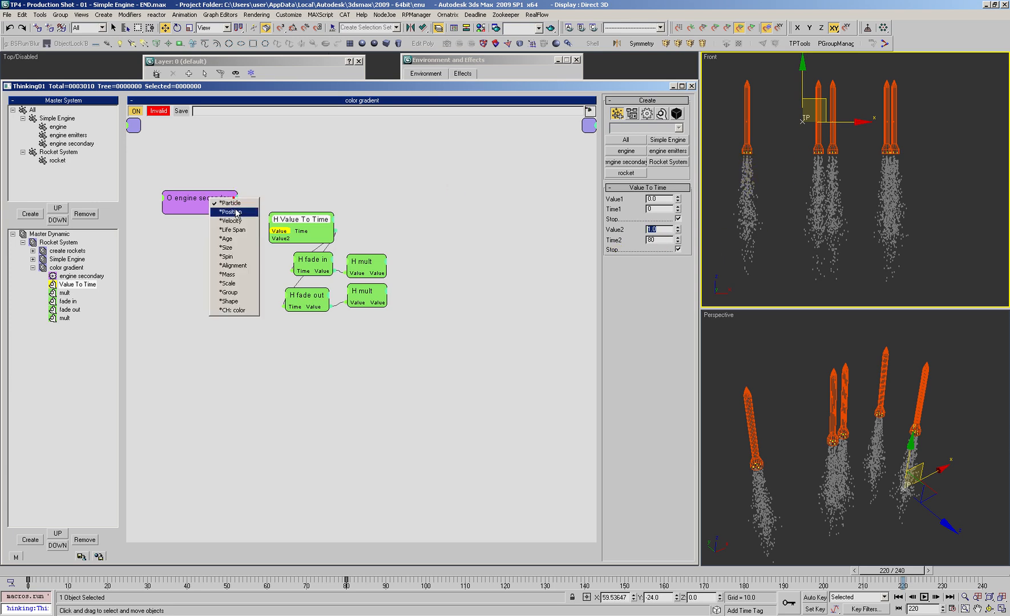
click(241, 228)
drag(241, 225, 273, 231)
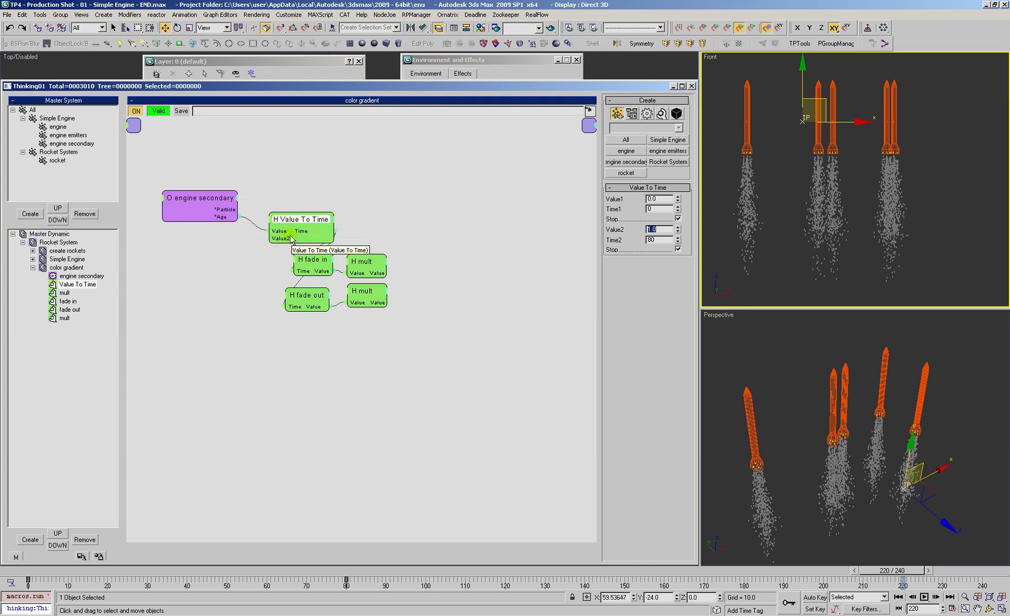
drag(306, 220, 300, 220)
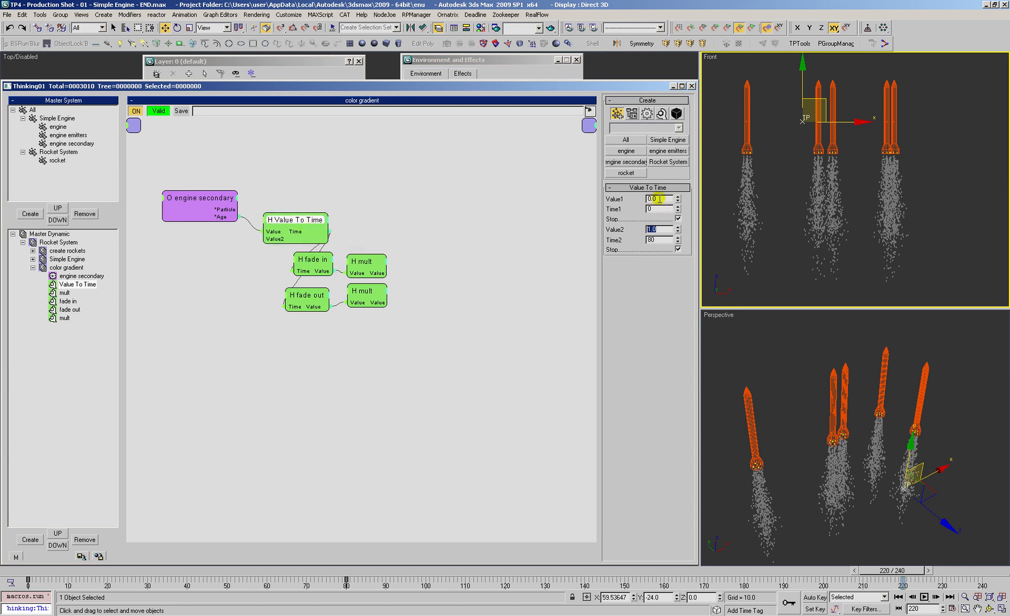
Step: Replay the simulation to frame 20 and set Value2 of the Value To Time node to 20.0
drag(24, 570, 118, 580)
key(w)
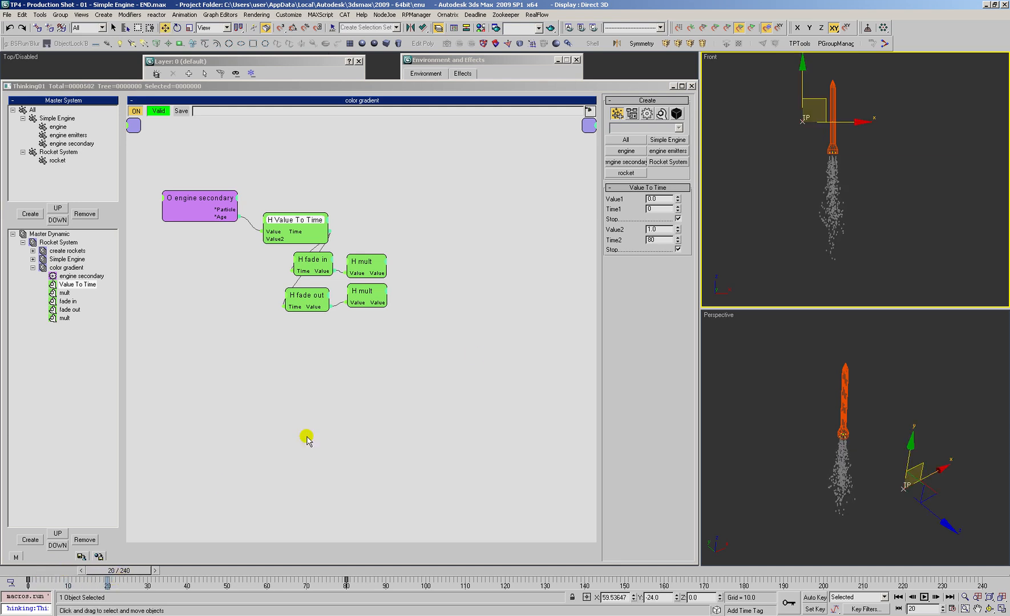
click(657, 229)
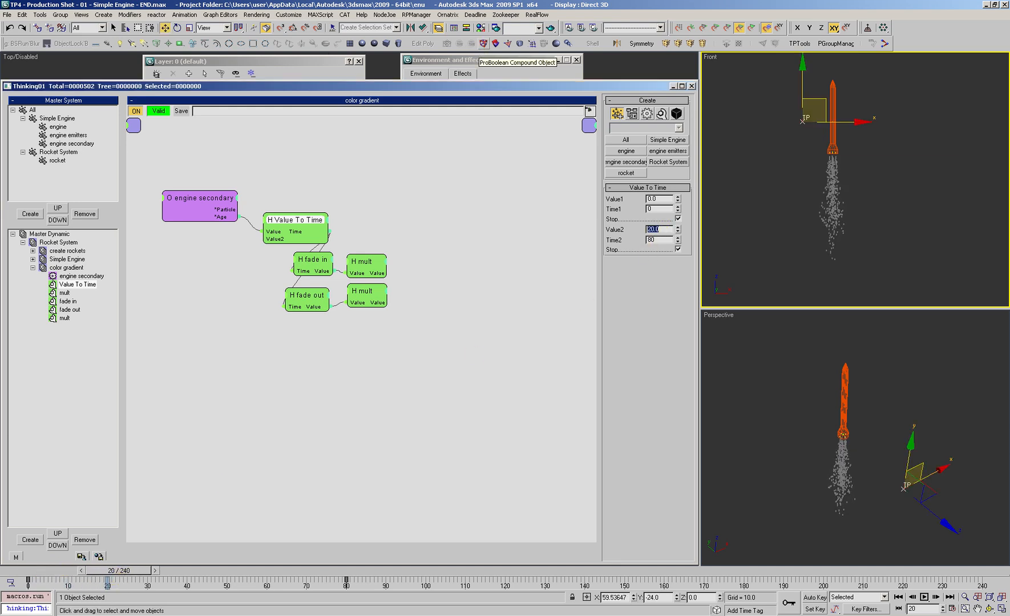
Step: Delete the fade out node and its mult node from the color gradient set
click(312, 297)
key(Delete)
key(Delete)
drag(313, 260, 304, 261)
Step: Examine the fade in node's Value curve and its start and end keys in Track View
right_click(659, 199)
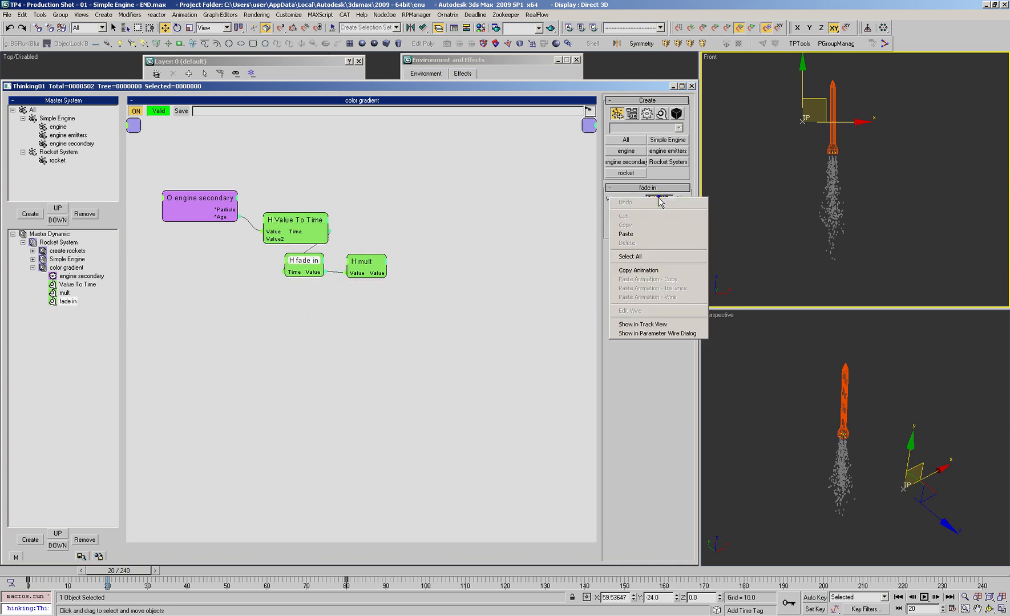
click(642, 324)
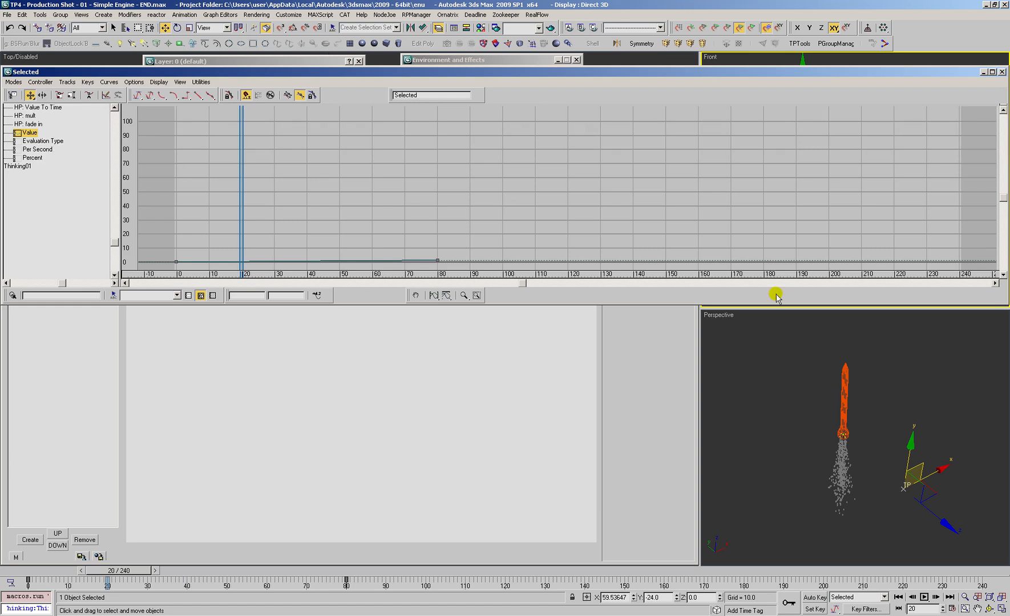
drag(1004, 303, 685, 310)
drag(69, 154, 78, 226)
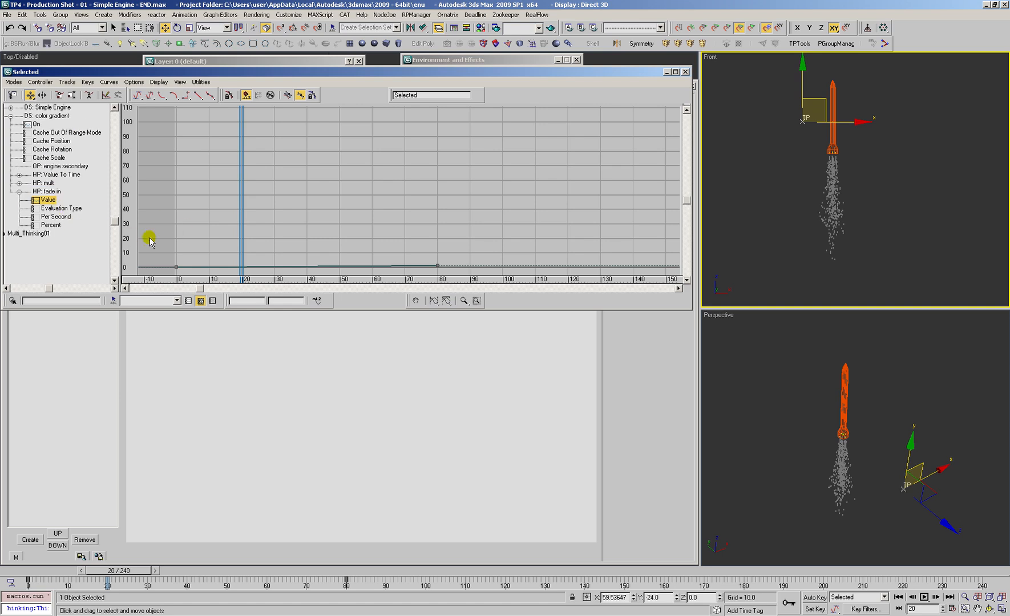
click(447, 300)
click(433, 300)
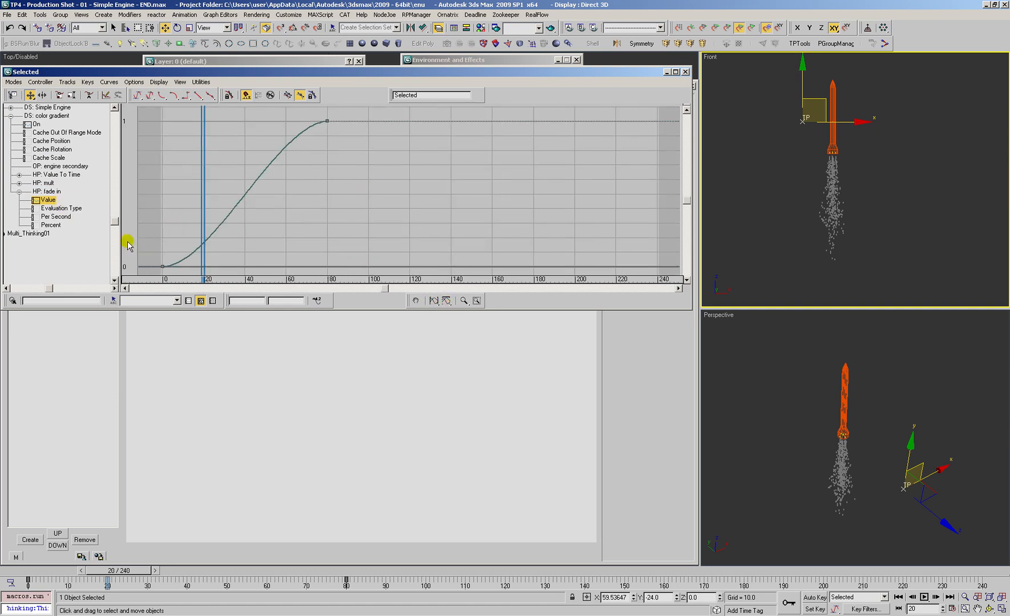
click(159, 262)
click(324, 123)
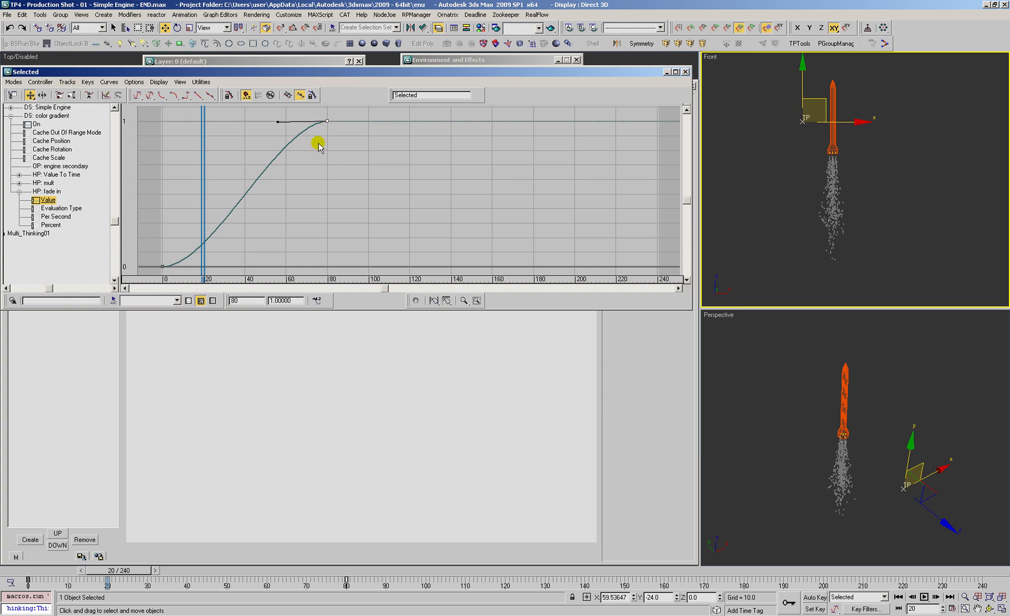
click(330, 137)
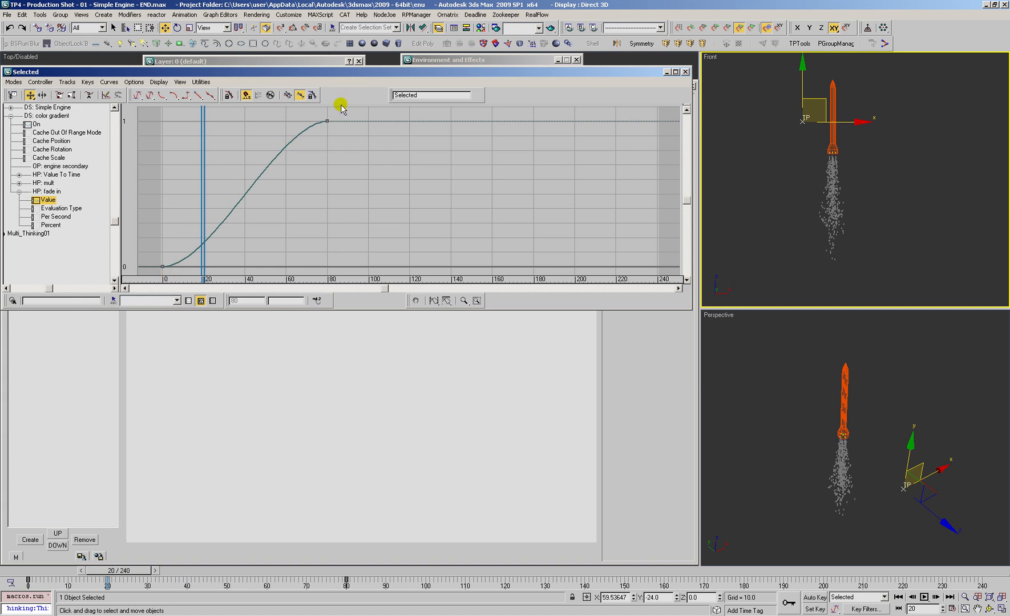
click(685, 72)
Step: Open the Material Editor and make the 19 - Default sample slot active
click(388, 357)
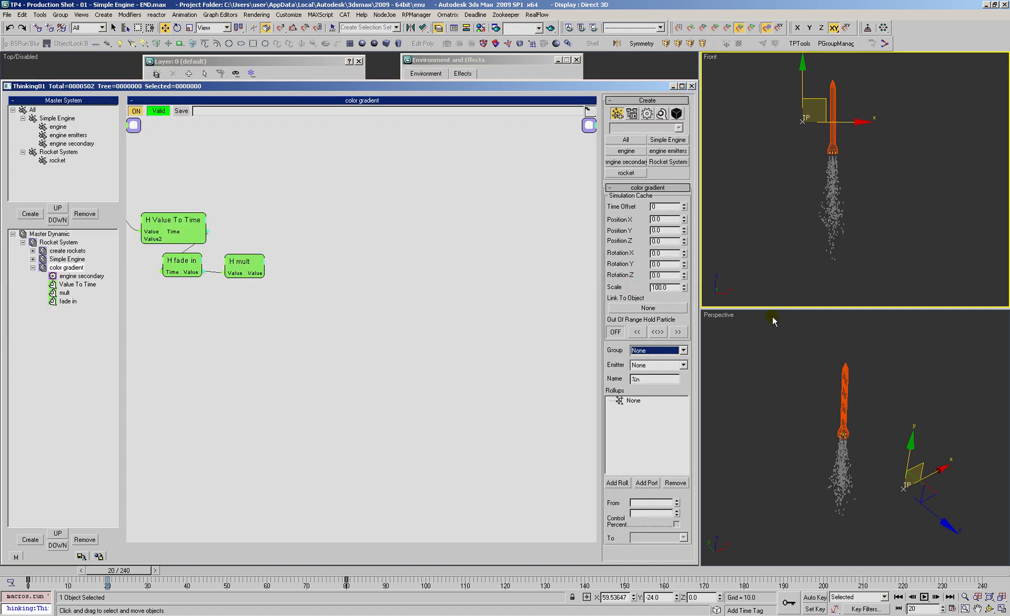
click(726, 242)
key(m)
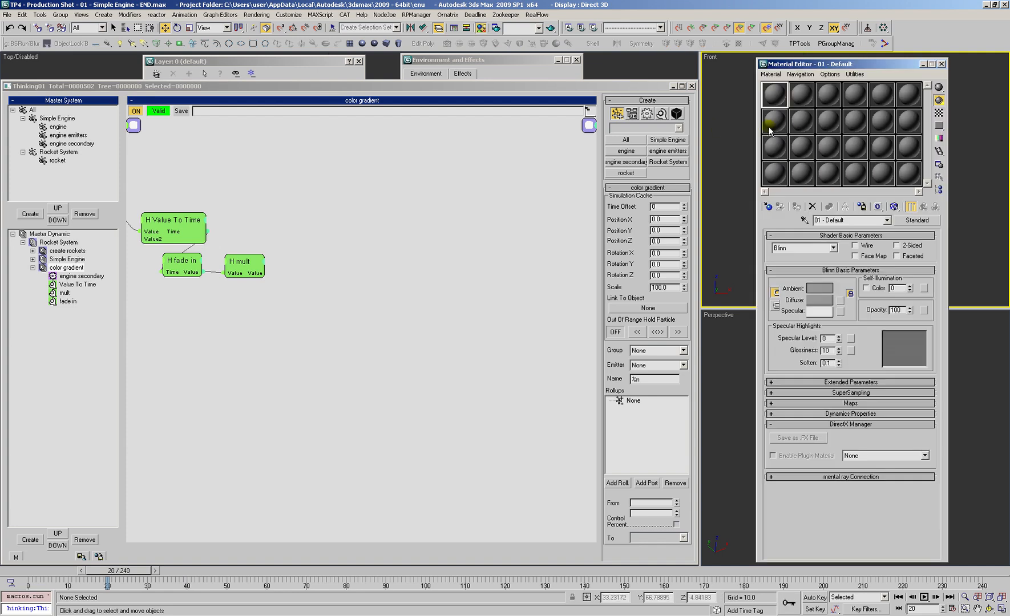
click(775, 169)
Step: Insert the m3d_Gradients fire gradient black box into the color gradient set beside Value To Time
middle_drag(267, 219, 371, 224)
right_click(378, 210)
mouse_move(426, 249)
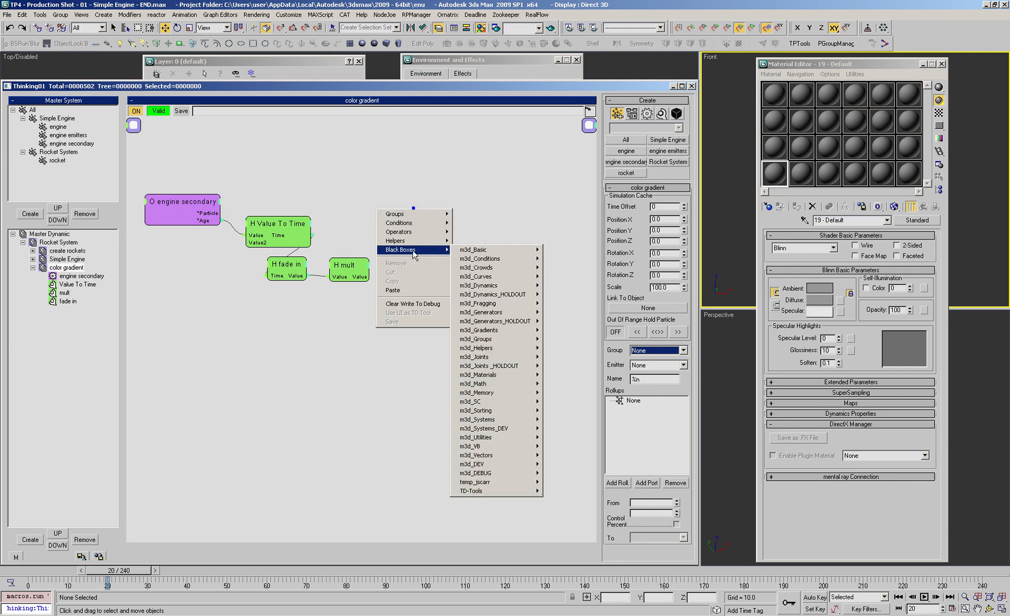
mouse_move(482, 250)
mouse_move(494, 286)
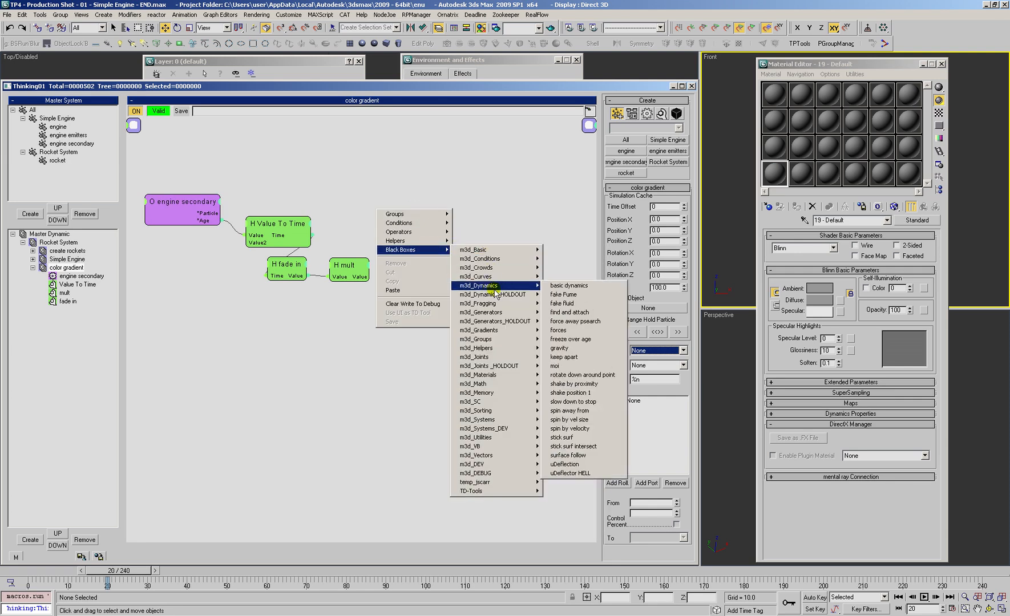
mouse_move(493, 332)
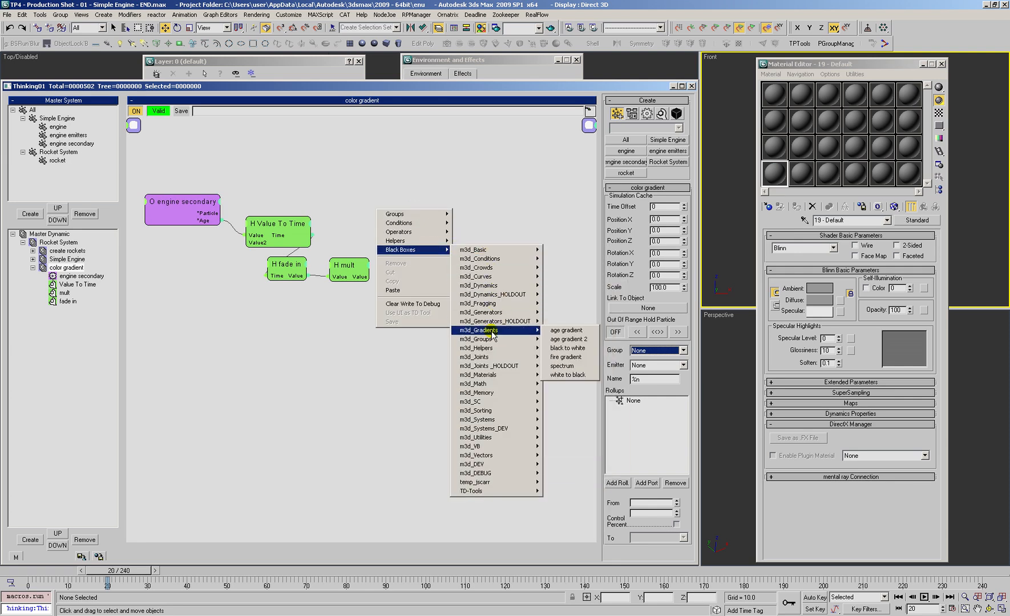
click(563, 358)
click(434, 223)
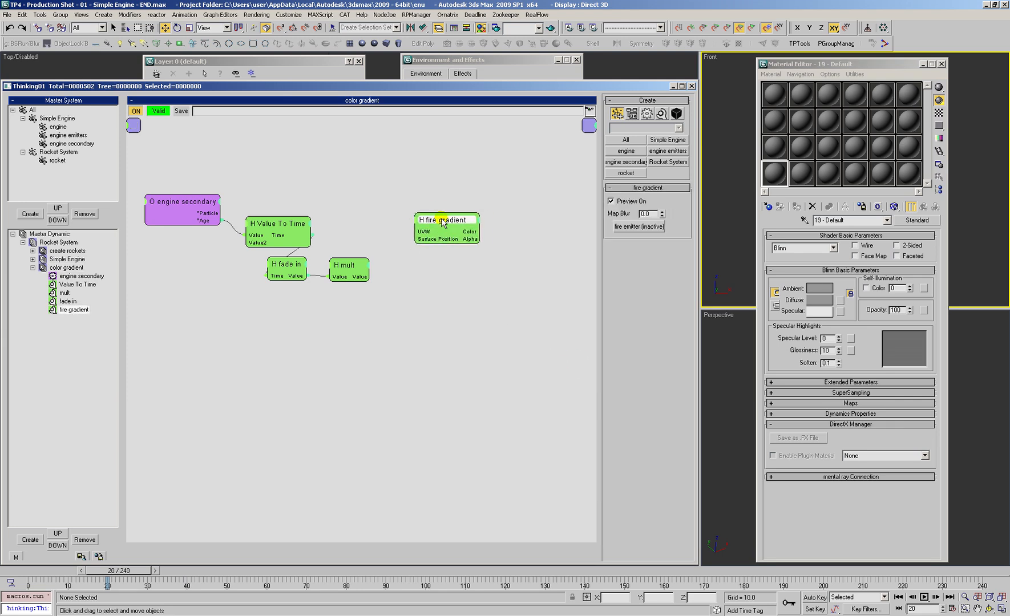
drag(436, 224, 437, 222)
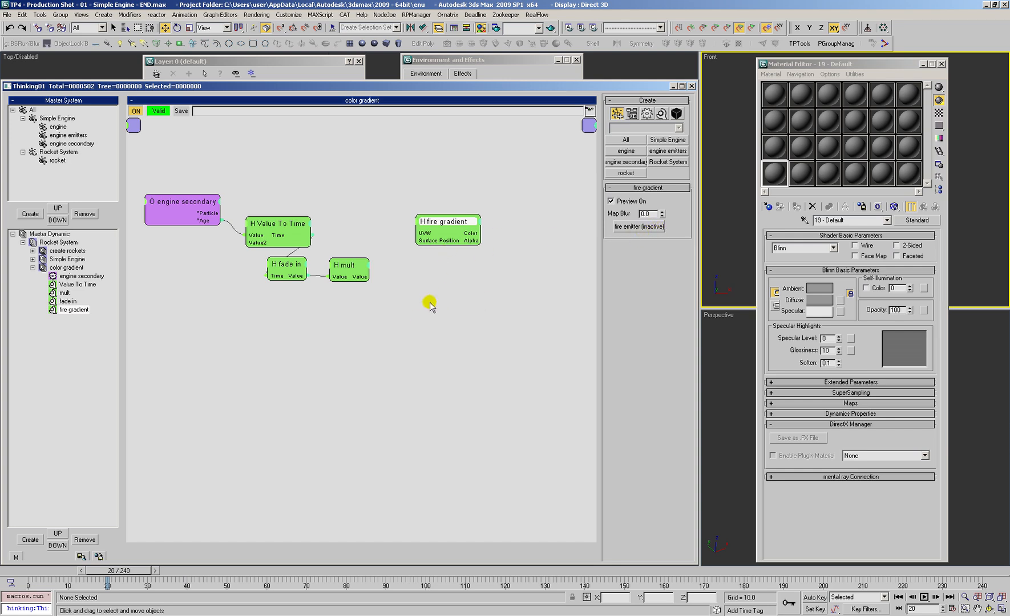
Step: Insert the m3d_Gradients spectrum black box and instance its map into the active material slot
right_click(389, 294)
mouse_move(416, 336)
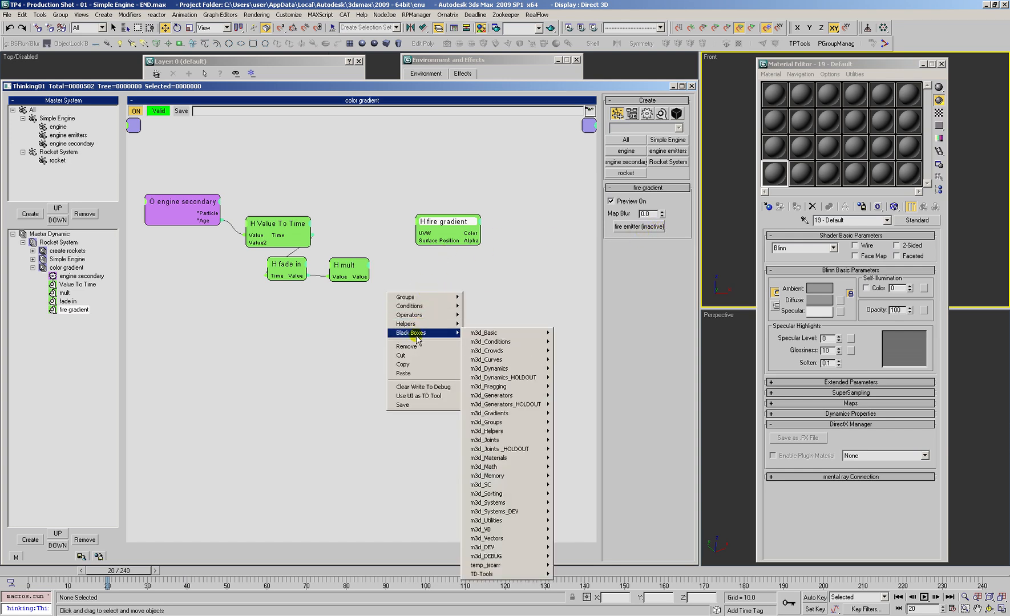
mouse_move(525, 418)
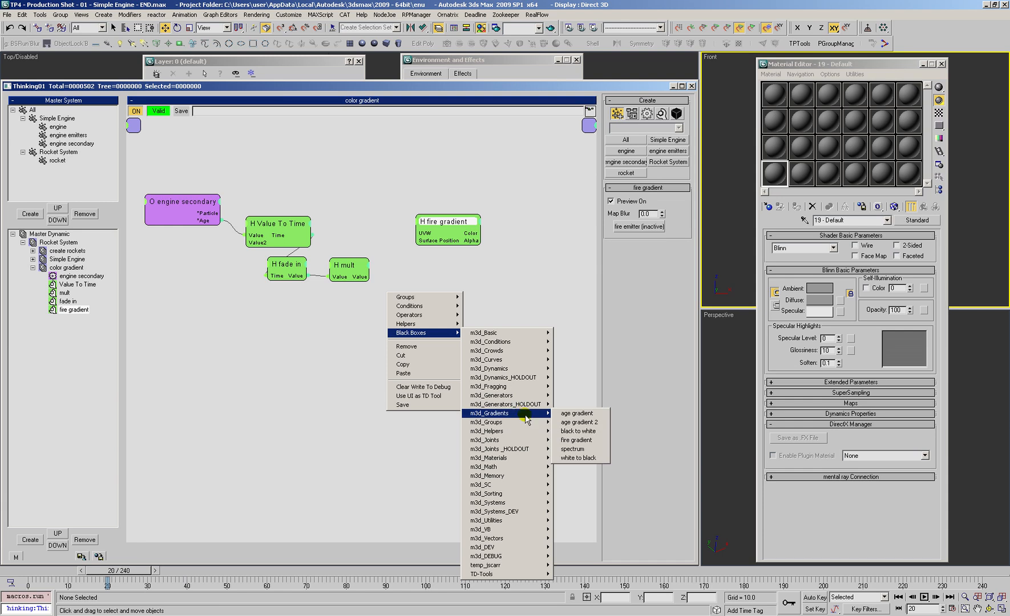
click(570, 449)
drag(463, 295, 464, 282)
click(611, 201)
drag(447, 284, 449, 279)
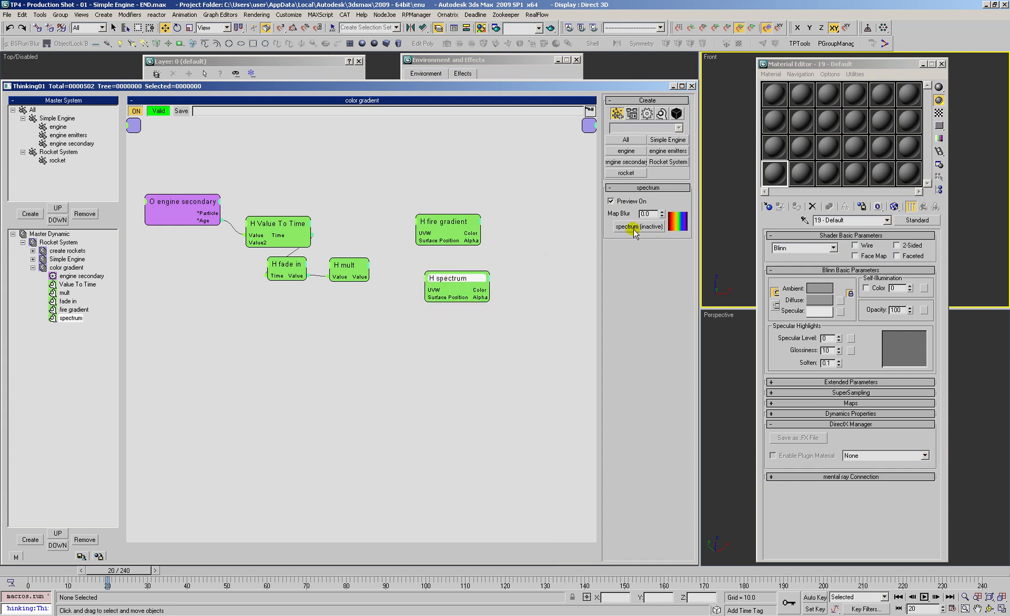
drag(648, 228, 772, 174)
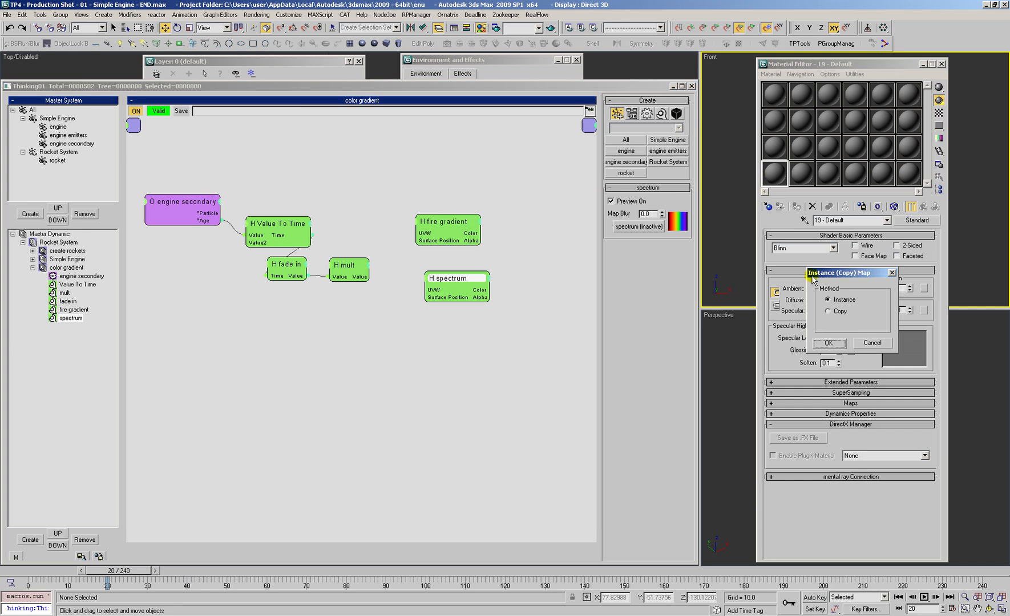
click(829, 344)
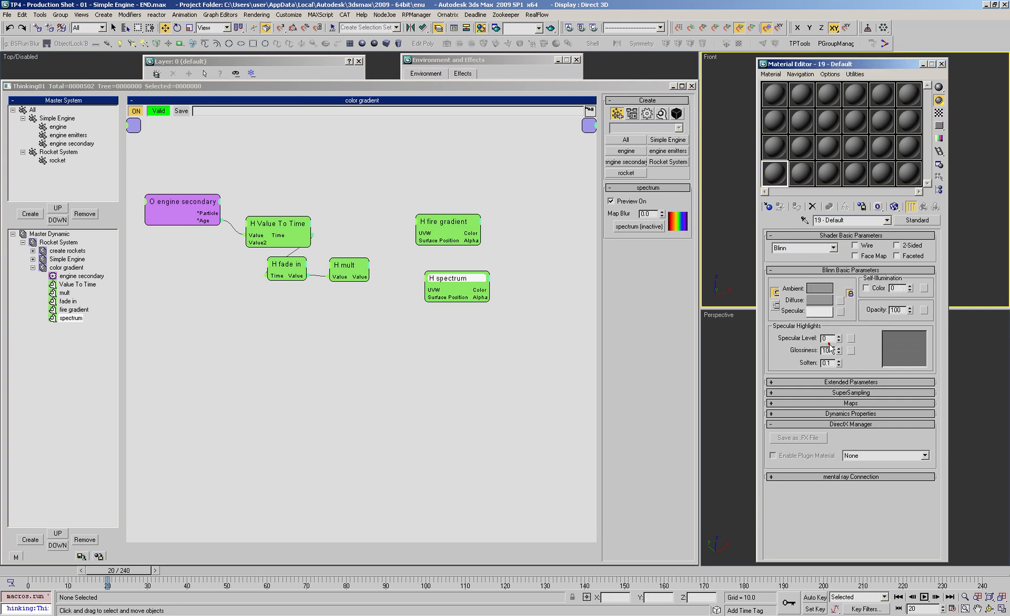
Step: Instance the fire gradient node's map into the empty material slot above the spectrum map
click(453, 221)
drag(633, 229, 774, 148)
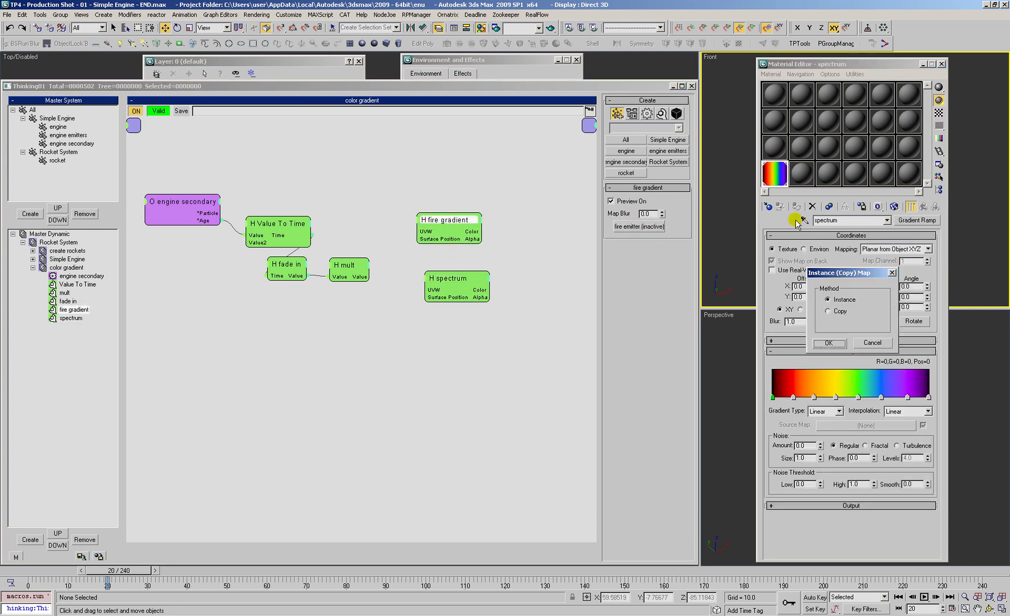
click(828, 344)
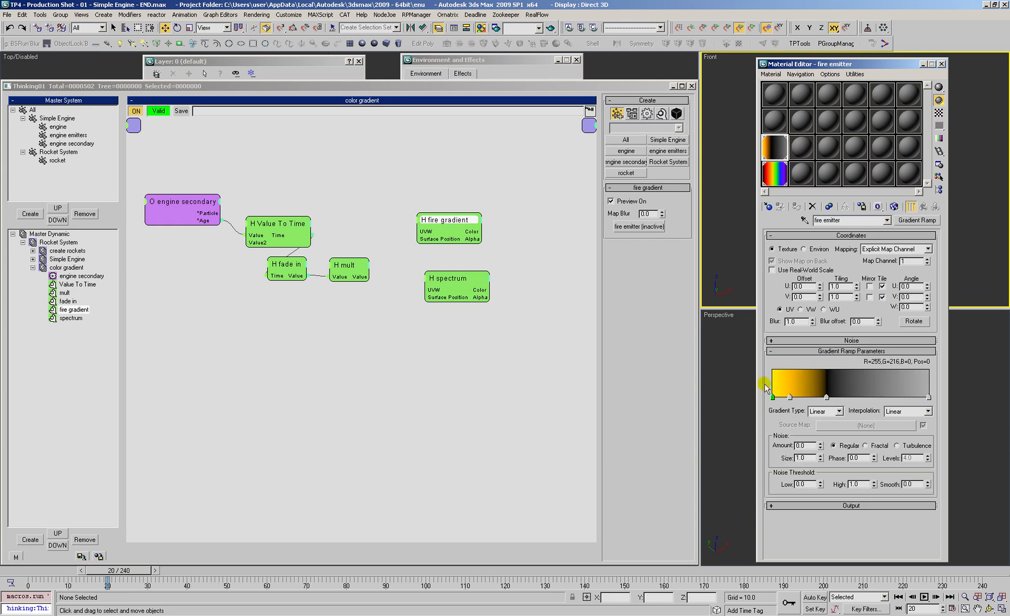
Step: Clear the spectrum map's material slot and delete the spectrum node from the color gradient set
drag(798, 173, 780, 182)
click(777, 153)
click(456, 280)
key(Delete)
Step: Rearrange the fire gradient, mult and fade in nodes below and beside Value To Time
drag(449, 219, 426, 226)
drag(349, 267, 340, 261)
drag(296, 270, 286, 266)
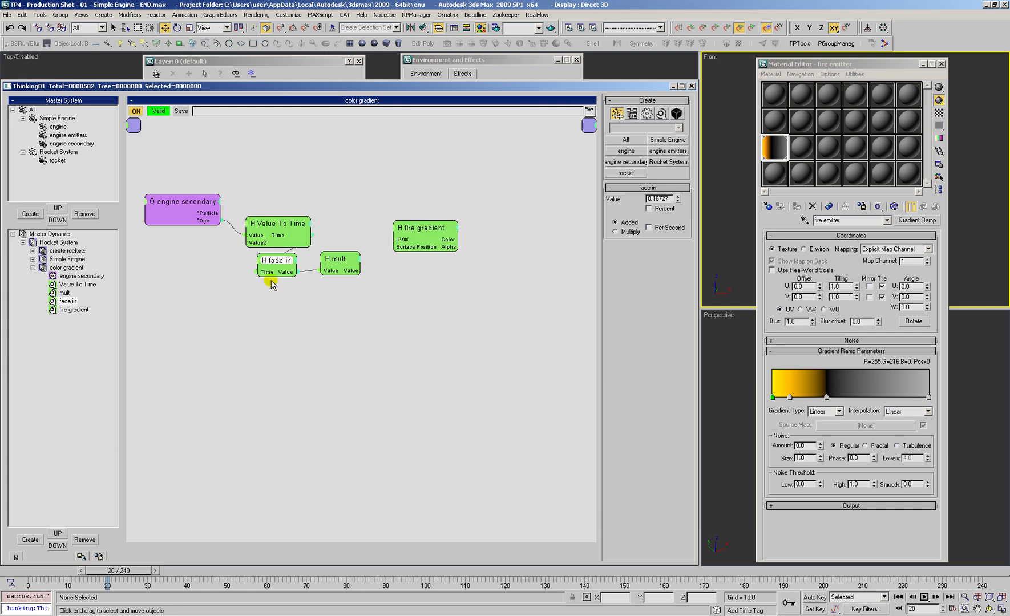
drag(419, 234, 429, 245)
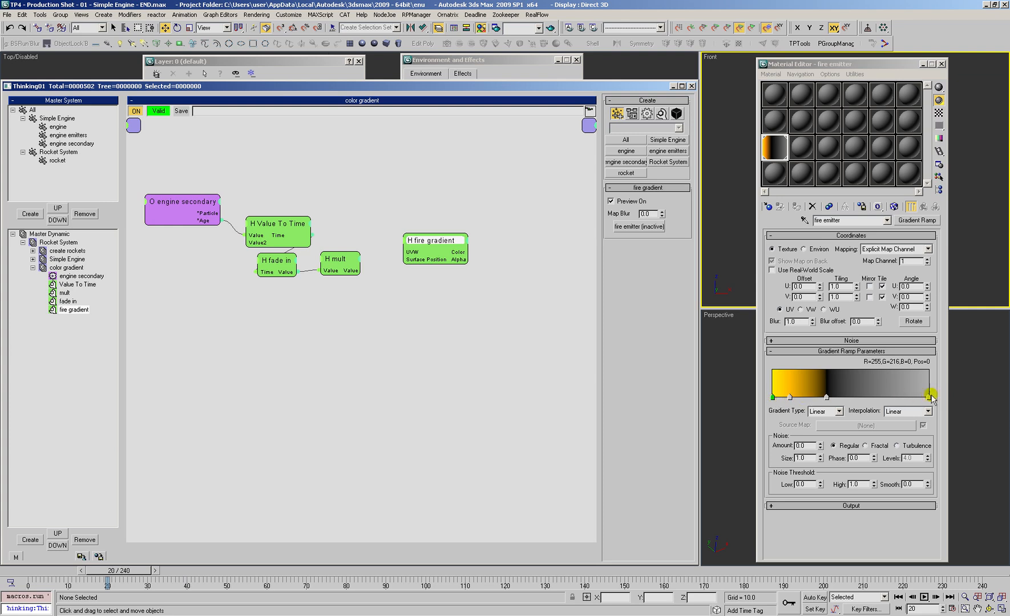
click(453, 287)
Step: Insert a Standard Point3 helper between mult and fire gradient and wire mult's Value to its X-Value input
right_click(347, 292)
mouse_move(376, 324)
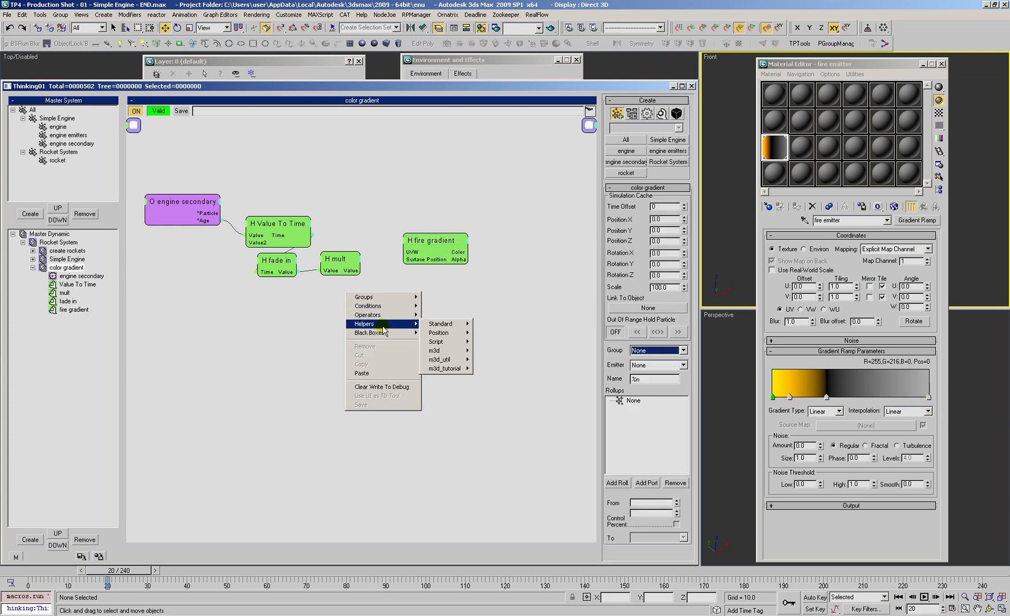
mouse_move(445, 324)
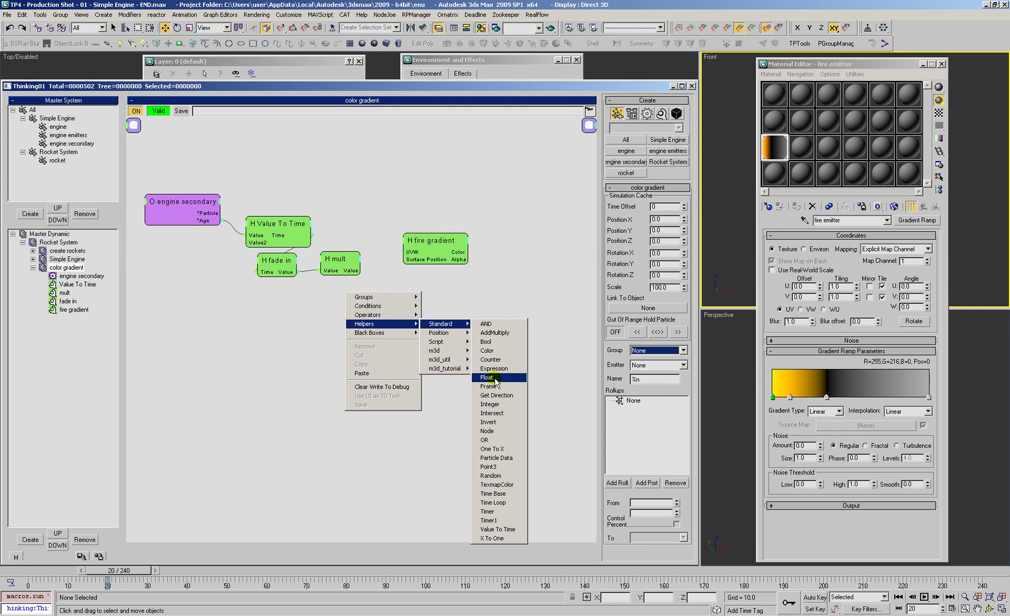
click(495, 467)
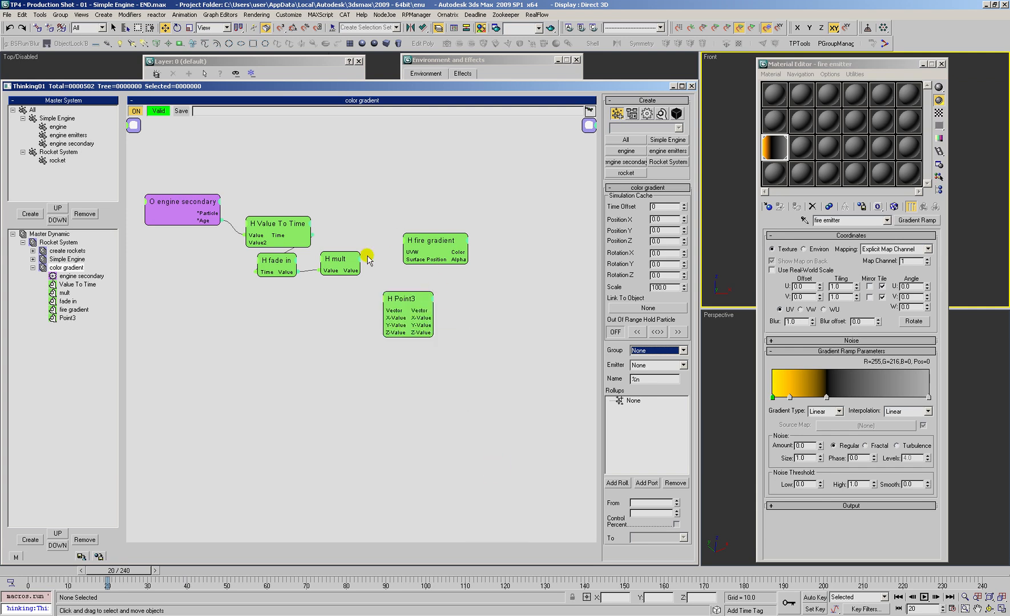
drag(340, 261, 329, 263)
drag(428, 241, 472, 216)
drag(384, 326, 381, 249)
drag(322, 261, 318, 262)
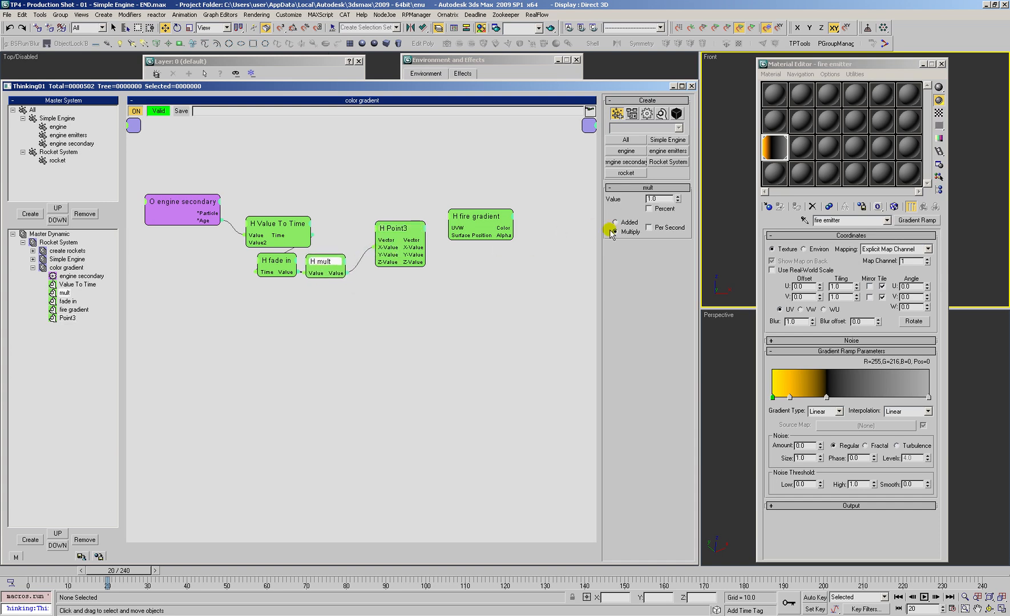
Step: Wire Point3's Vector output to fire gradient's UVW input and gather the helper nodes beneath engine secondary
drag(401, 232, 400, 248)
drag(325, 262, 329, 260)
drag(481, 216, 491, 247)
drag(392, 240, 390, 247)
drag(329, 256, 325, 260)
drag(399, 250, 473, 252)
drag(520, 197, 290, 330)
drag(286, 224, 198, 256)
Step: Add a Standard Data Channel operator to the color gradient set, beside fire gradient
click(470, 251)
right_click(472, 257)
mouse_move(473, 277)
mouse_move(542, 277)
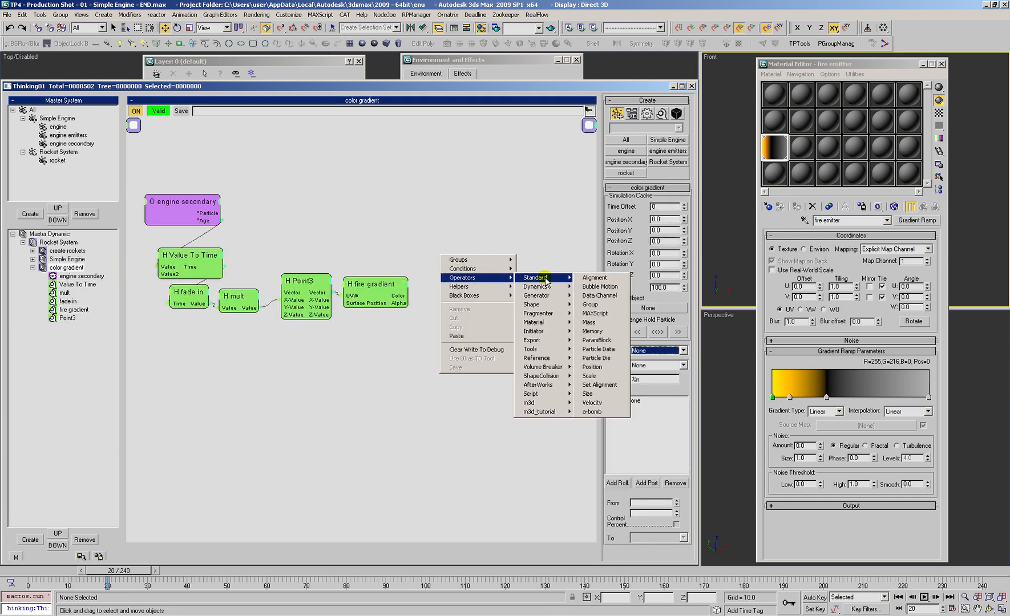
click(601, 296)
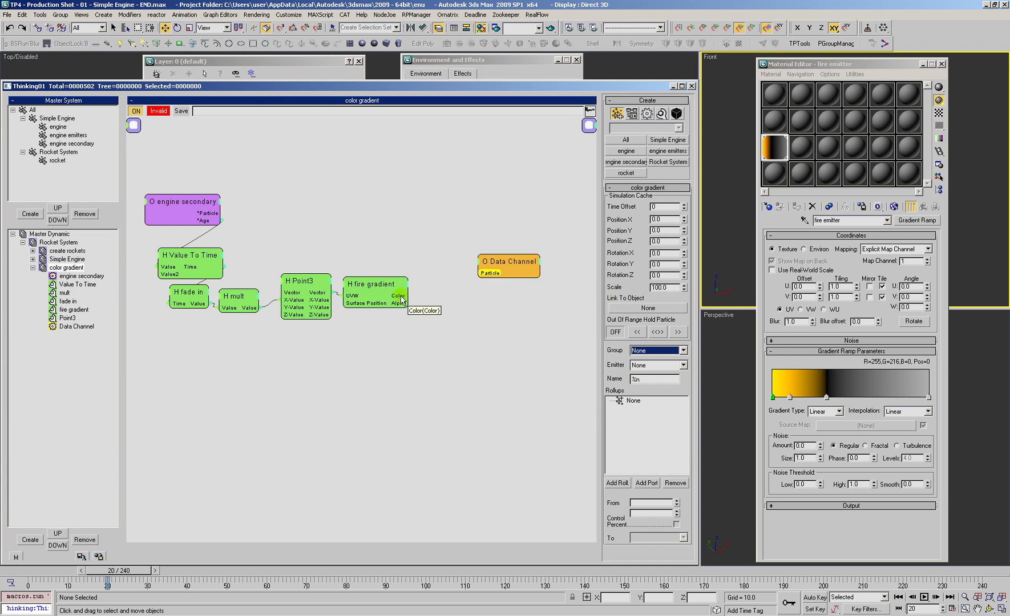
Step: Connect engine secondary's Particle and fire gradient's Color outputs to the matching Data Channel inputs
drag(221, 213, 482, 273)
click(484, 330)
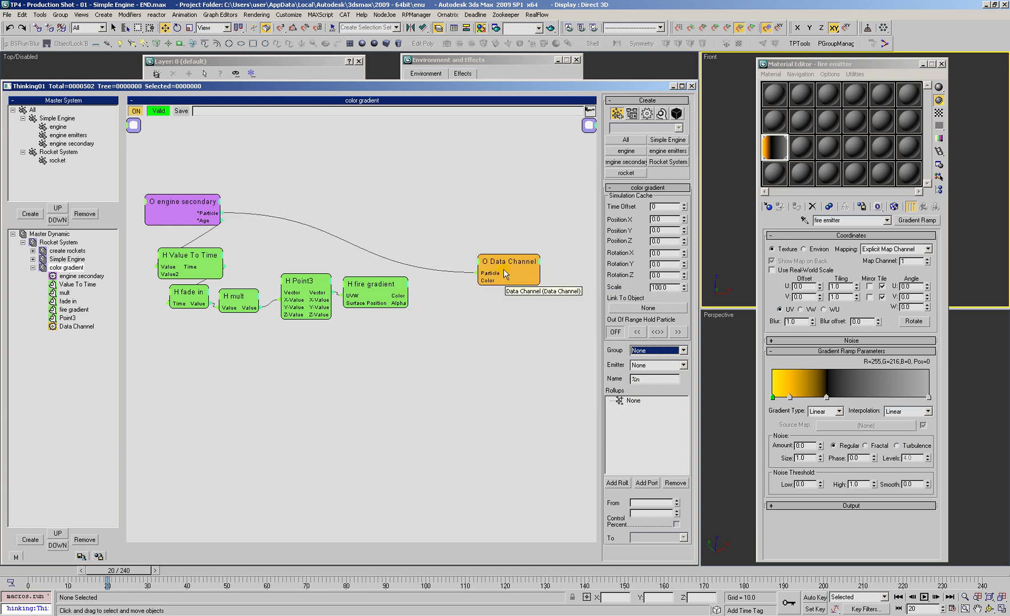
drag(472, 272, 407, 296)
drag(489, 254, 480, 260)
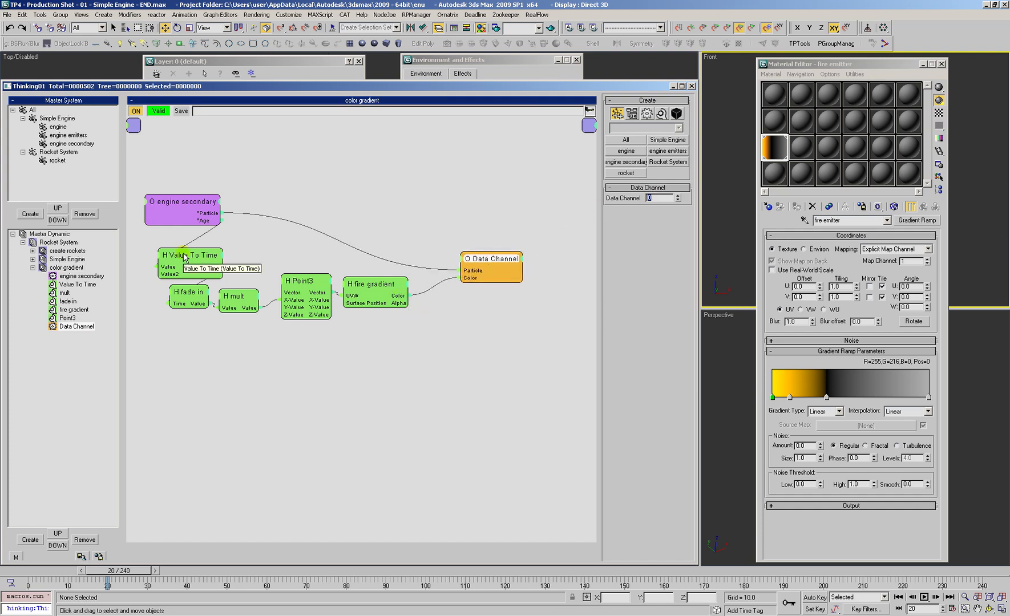
Step: Check engine secondary's color data channel and rename the Data Channel operator as DC color
click(72, 143)
click(621, 175)
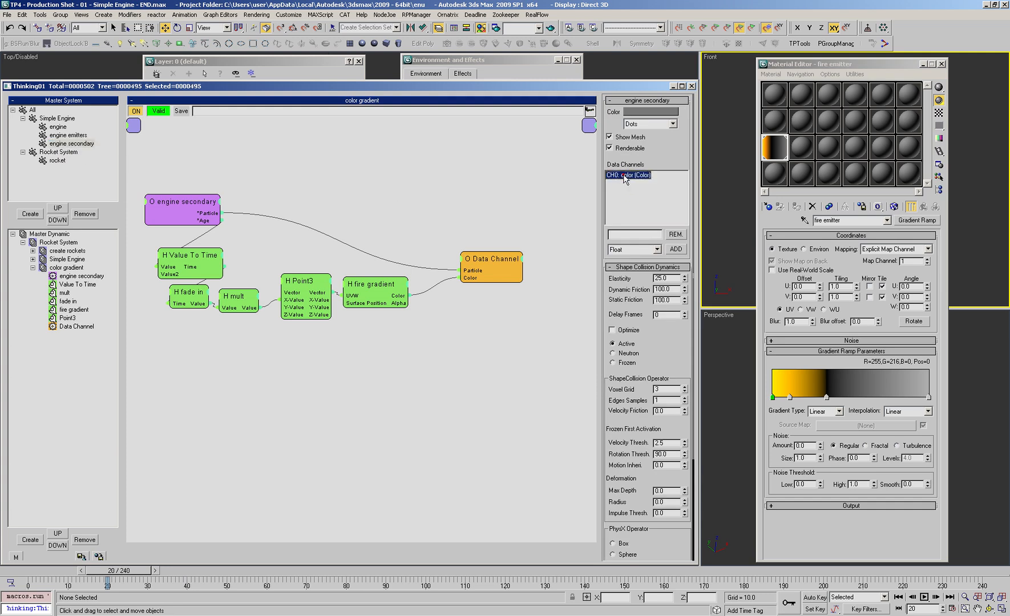
click(490, 268)
click(86, 327)
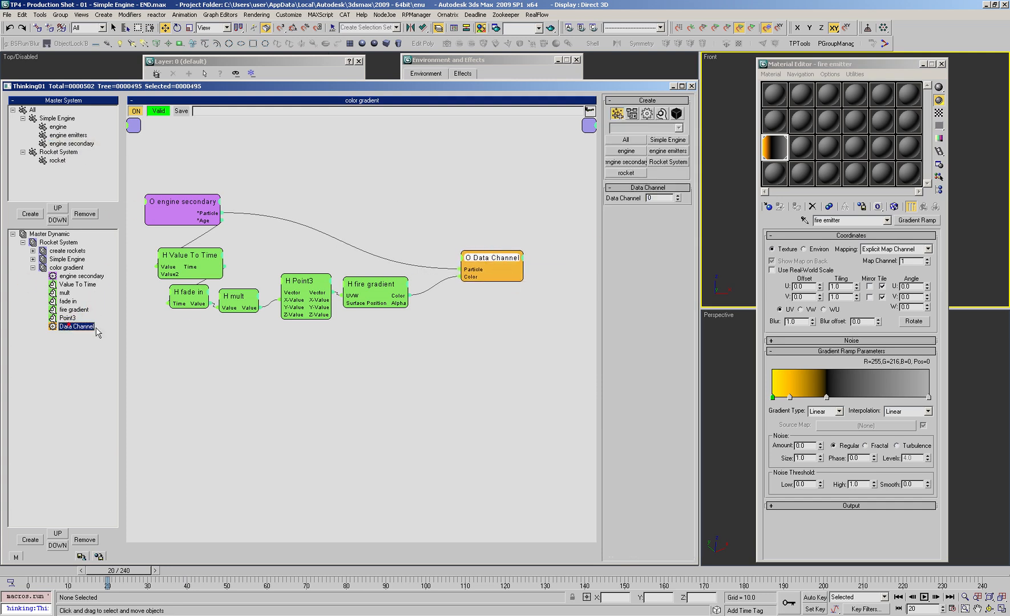
text(DC color)
key(Return)
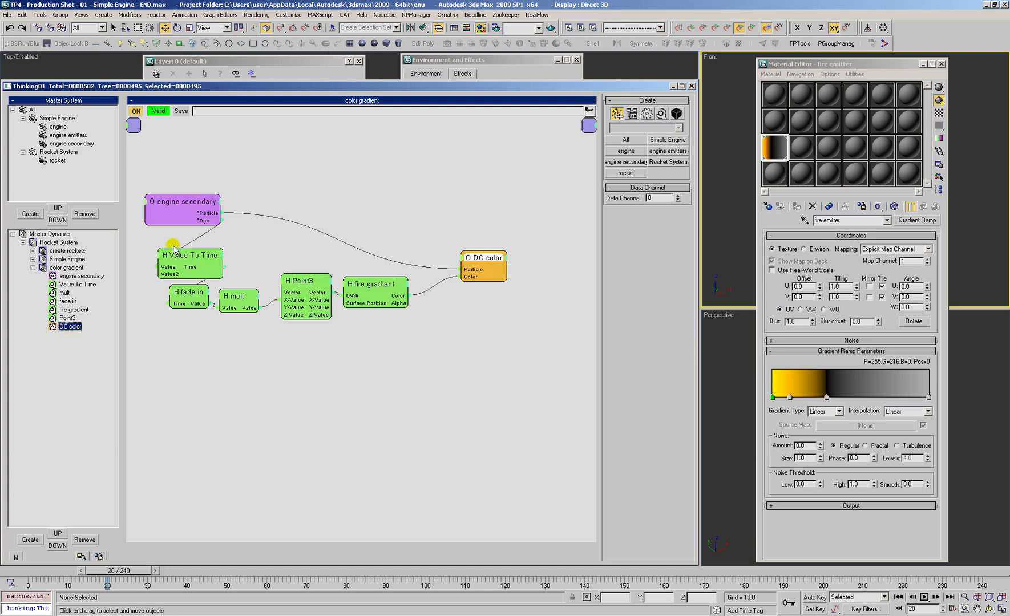
Step: Tidy the color gradient node layout, spacing the helper chain and DC color around engine secondary
click(383, 360)
middle_drag(286, 249, 300, 244)
drag(171, 355, 412, 260)
drag(393, 278, 420, 282)
click(527, 218)
drag(498, 252, 504, 251)
click(532, 210)
Step: Close the Material Editor and return the timeline to frame 0
click(941, 64)
click(30, 572)
click(727, 399)
Step: Check that AfterBurn's Color1 uses TP Color Data and set its H, S and V variation to 0
key(8)
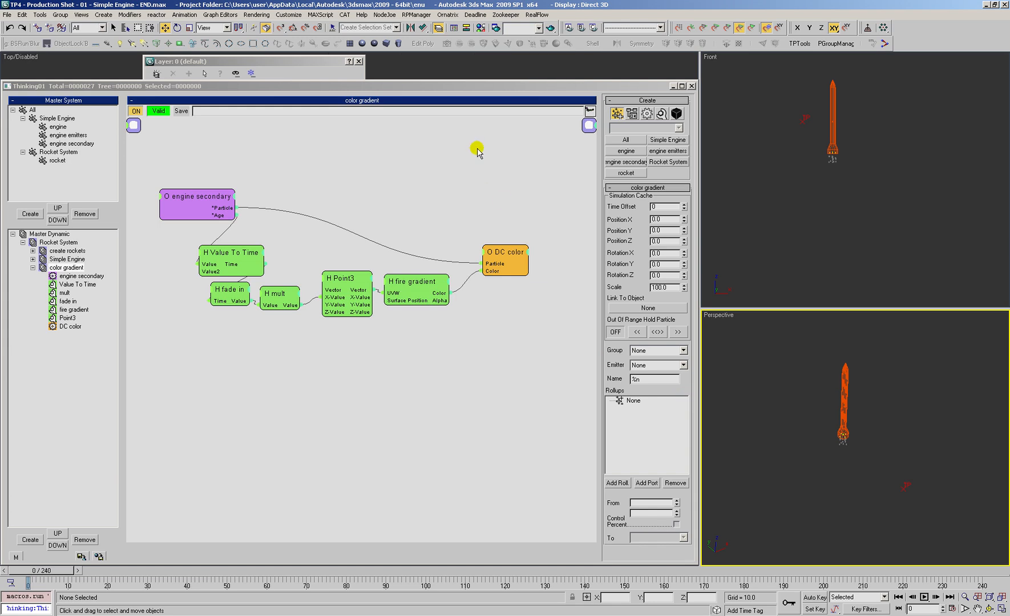
key(8)
click(431, 280)
scroll(486, 408, down, 5)
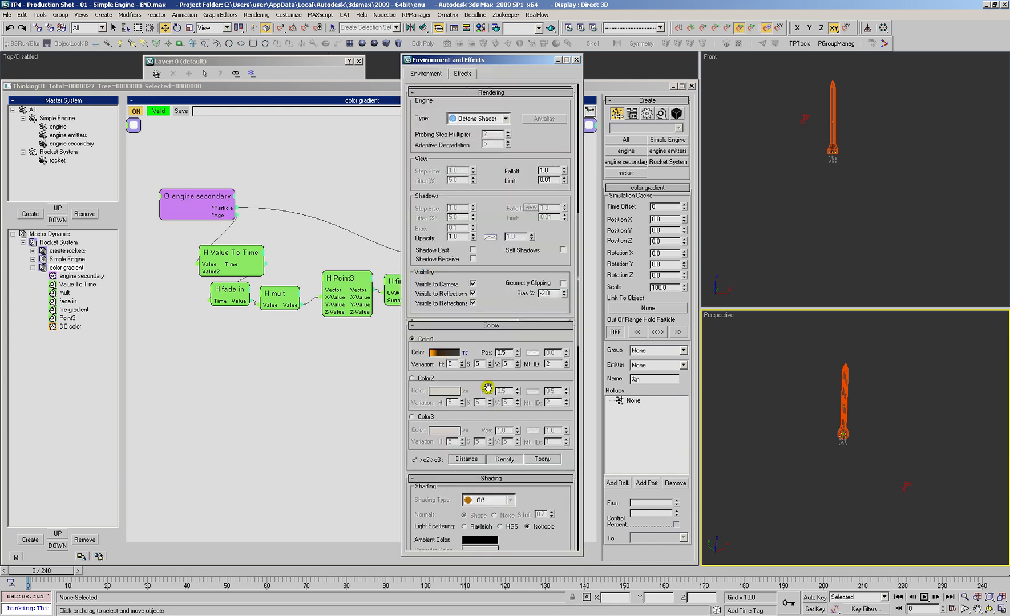
click(465, 354)
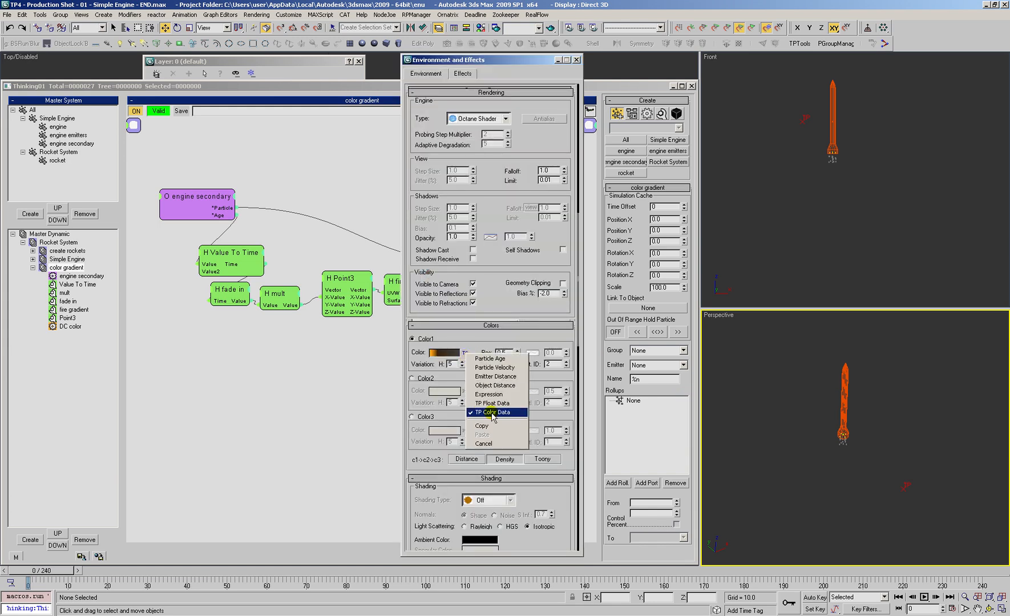
click(474, 346)
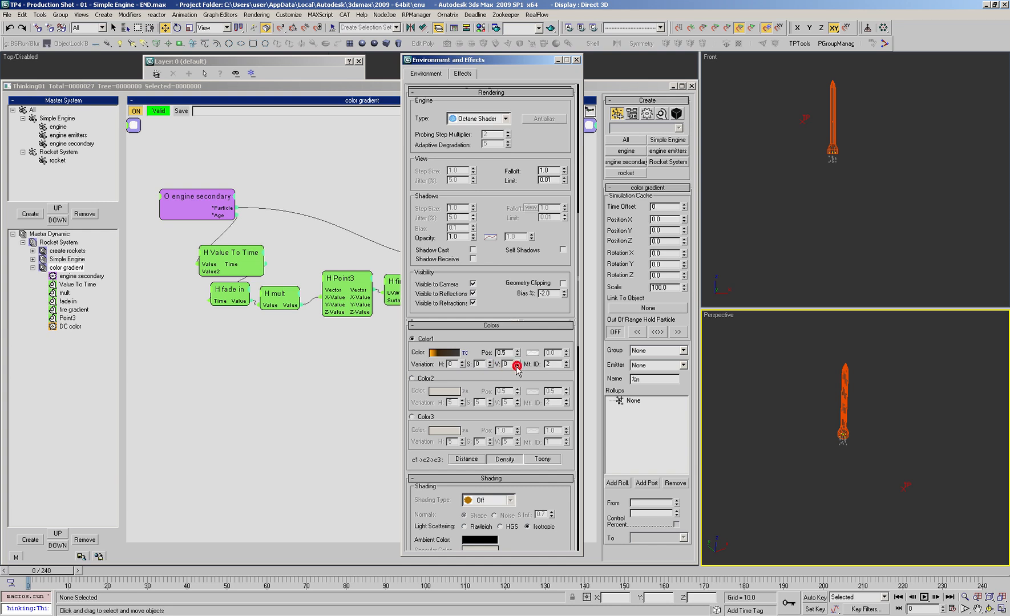
drag(452, 359, 504, 302)
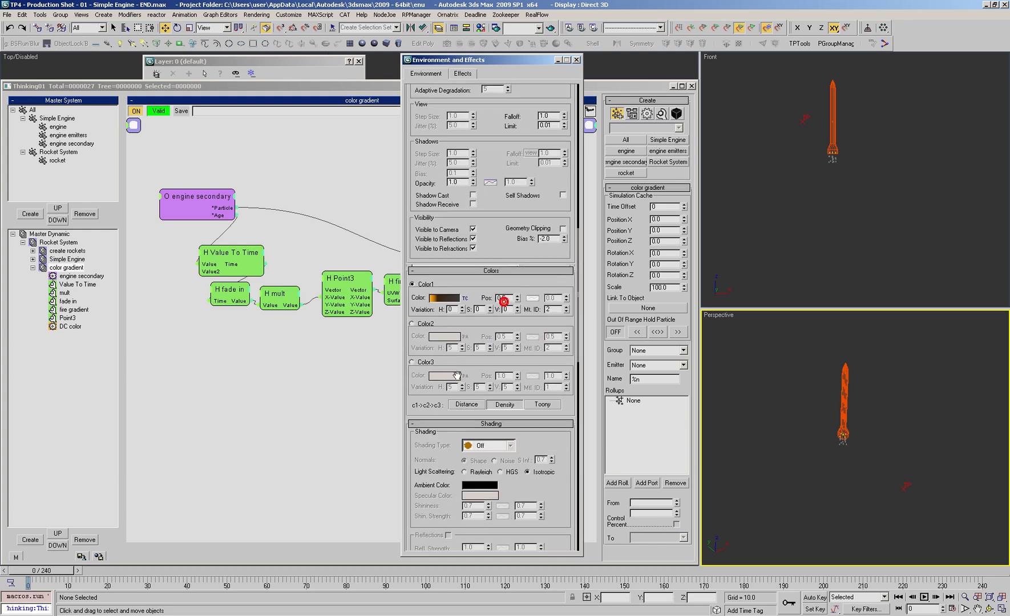
Step: Go to frame 20 and render the Perspective view, then adjust the view around the rocket and render again
drag(61, 576, 108, 585)
key(w)
key(shift+q)
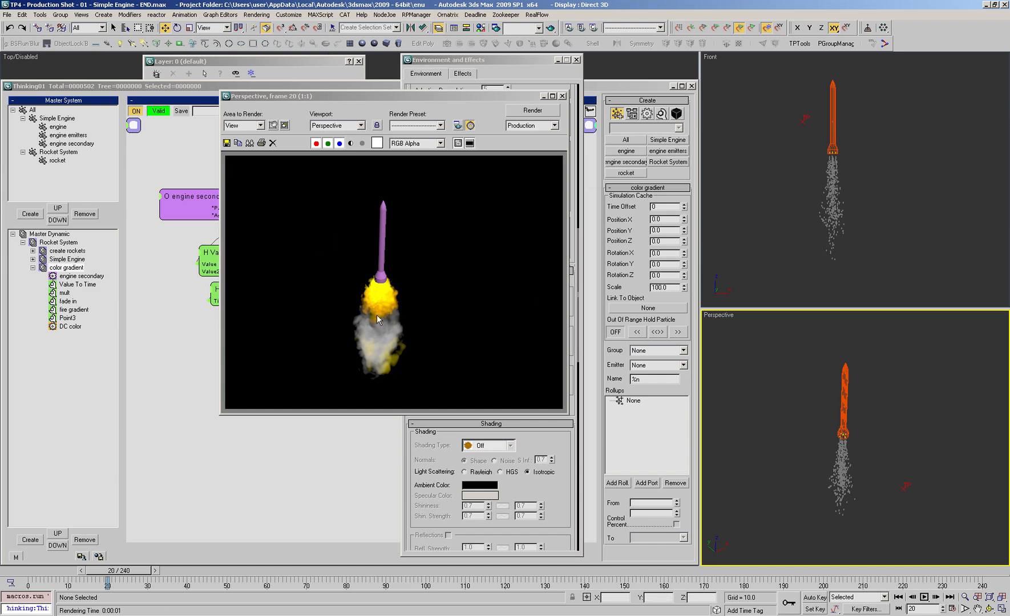
key(alt+z)
drag(743, 408, 843, 461)
alt+middle_drag(840, 433, 822, 417)
key(F9)
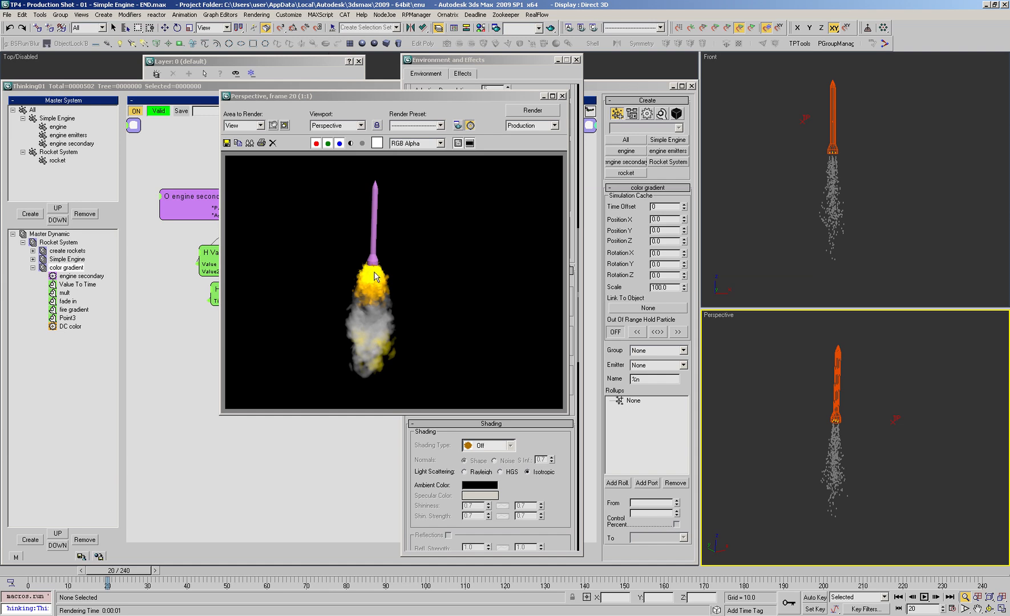
Step: Show the fade in helper's Value curve in Track View
click(215, 376)
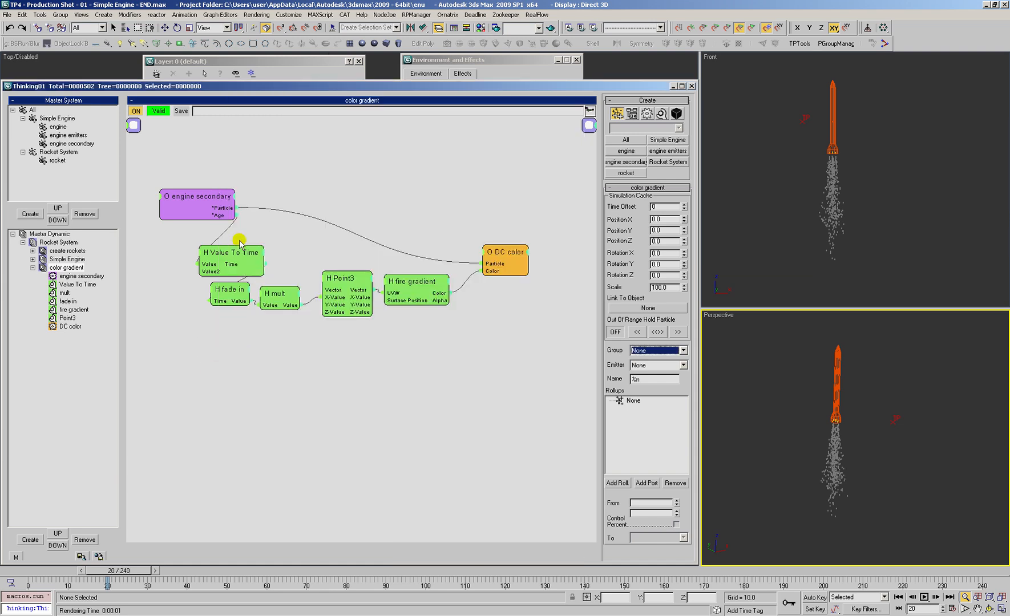
click(242, 257)
click(231, 291)
right_click(641, 200)
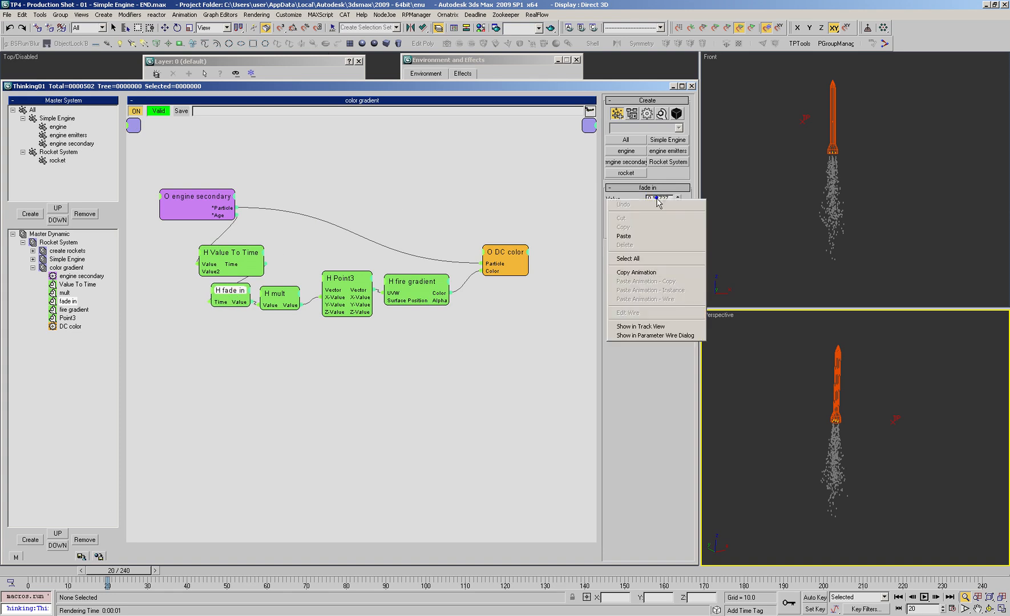
click(628, 328)
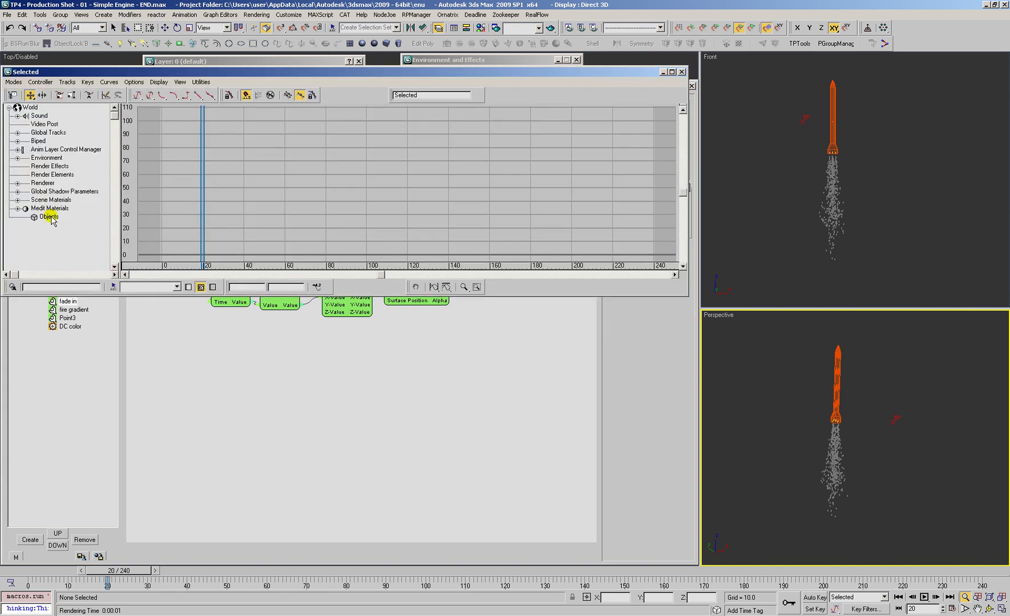
click(13, 95)
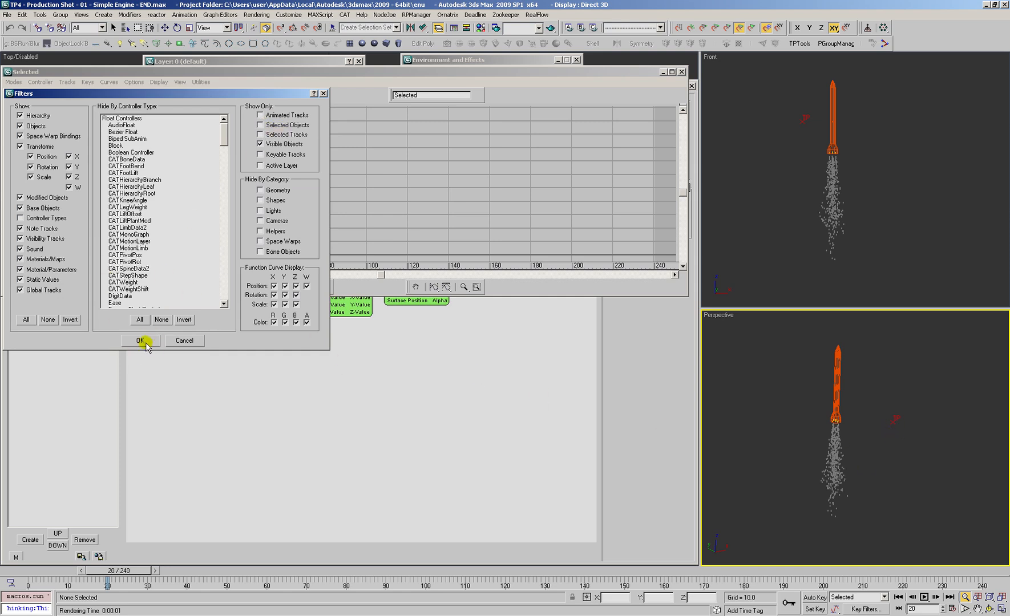
click(138, 340)
scroll(100, 212, down, 5)
click(99, 209)
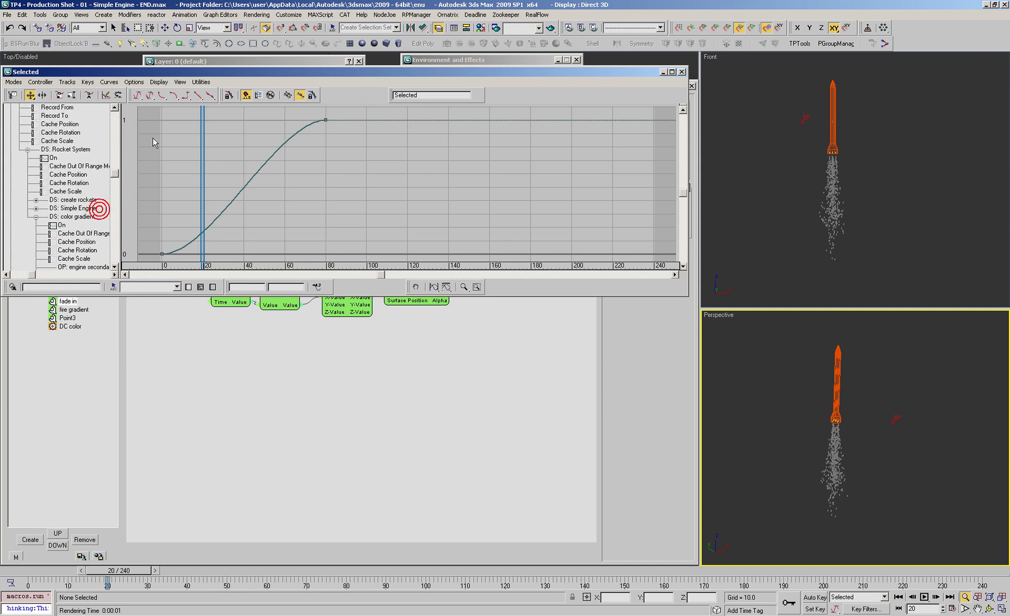
Step: Examine the fade in curve's start and end keys against the Value To Time helper's settings
click(162, 254)
click(326, 121)
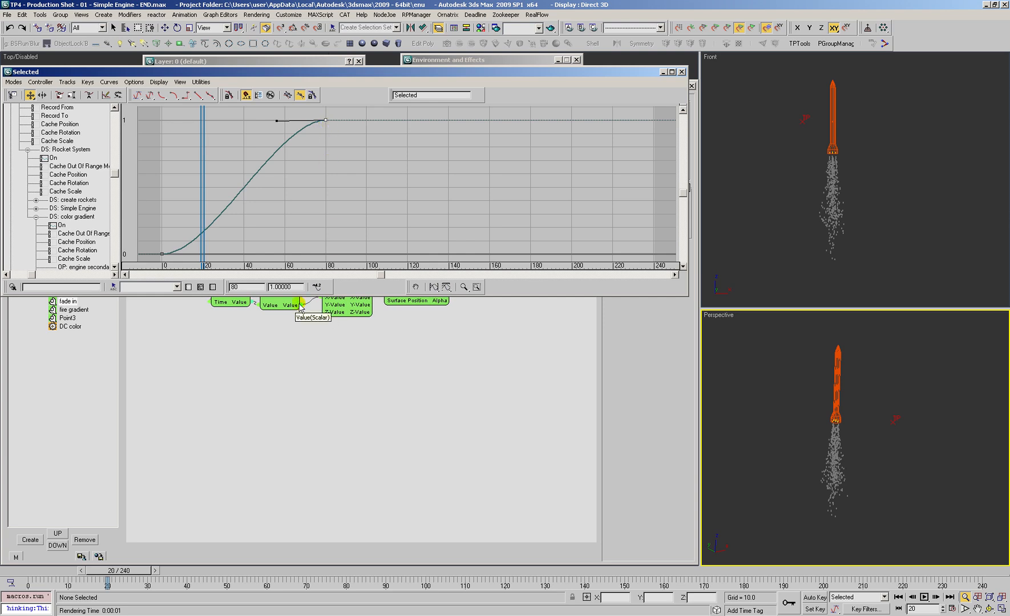
click(272, 341)
click(228, 253)
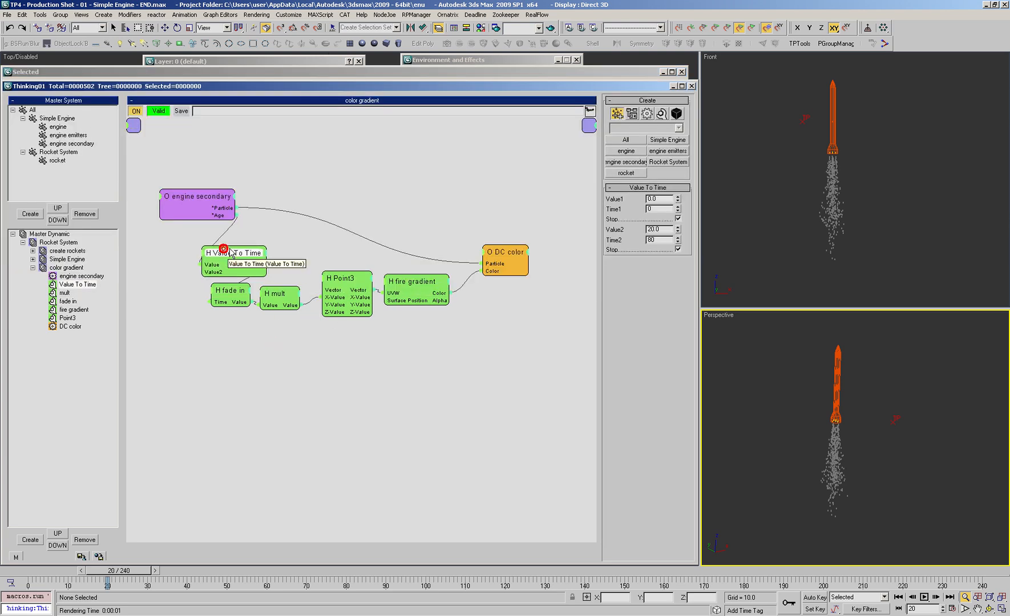
click(326, 72)
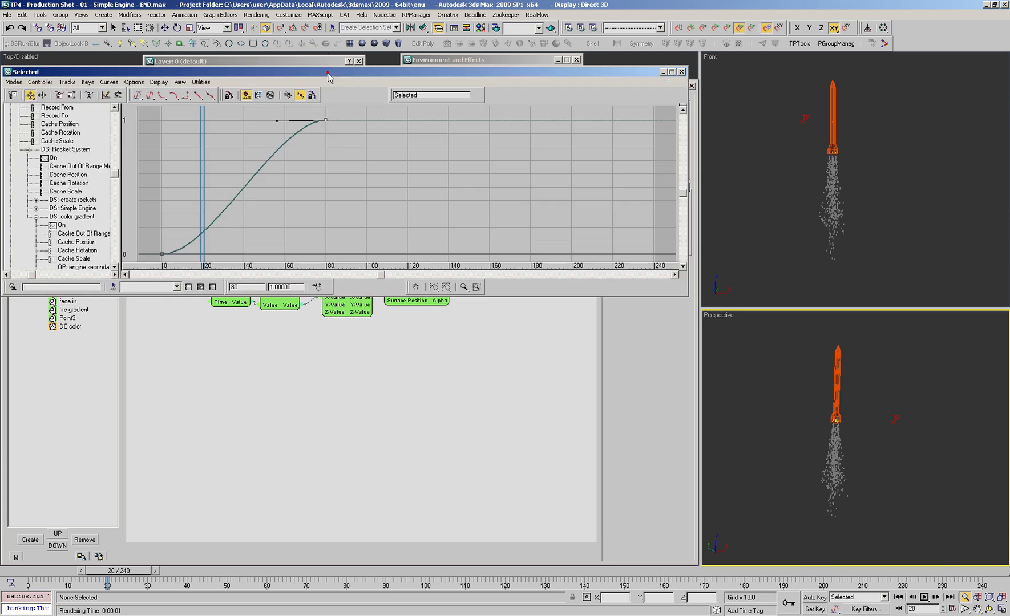
click(325, 121)
double_click(284, 287)
click(790, 386)
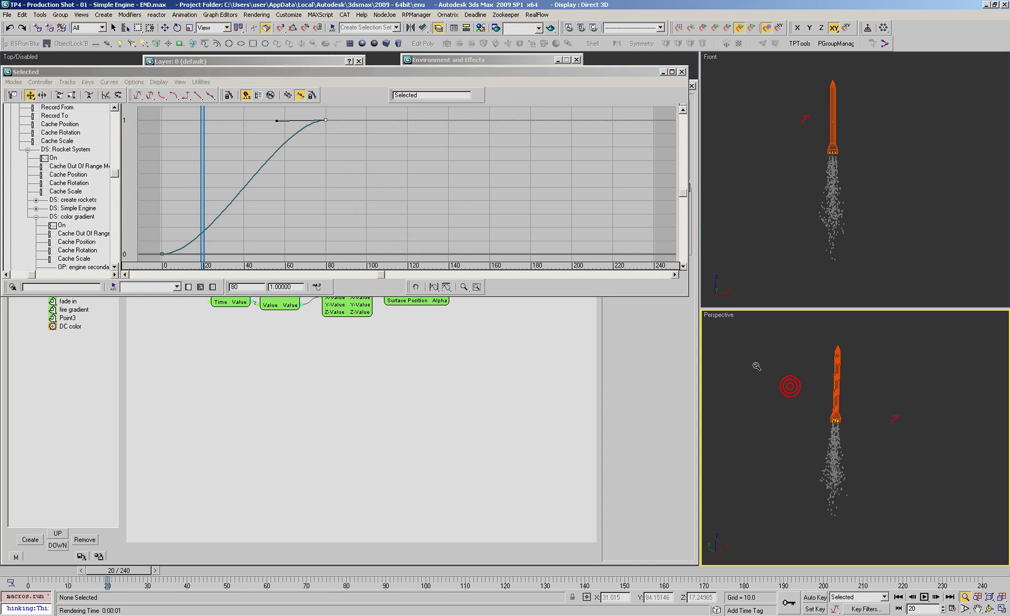
Step: Check the first and last flag colors of the fire emitter gradient ramp in the Material Editor
key(m)
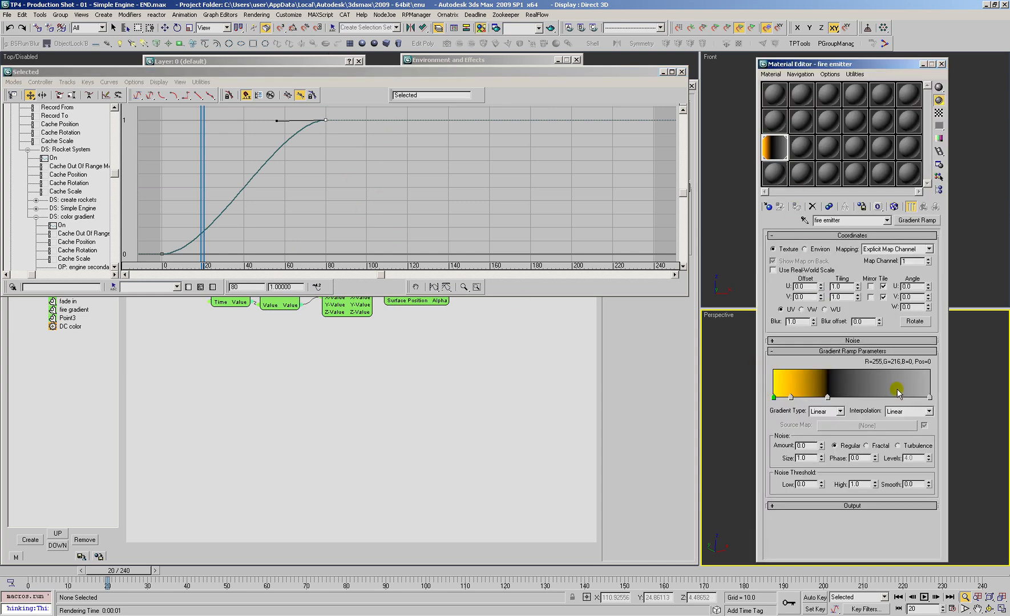
click(929, 396)
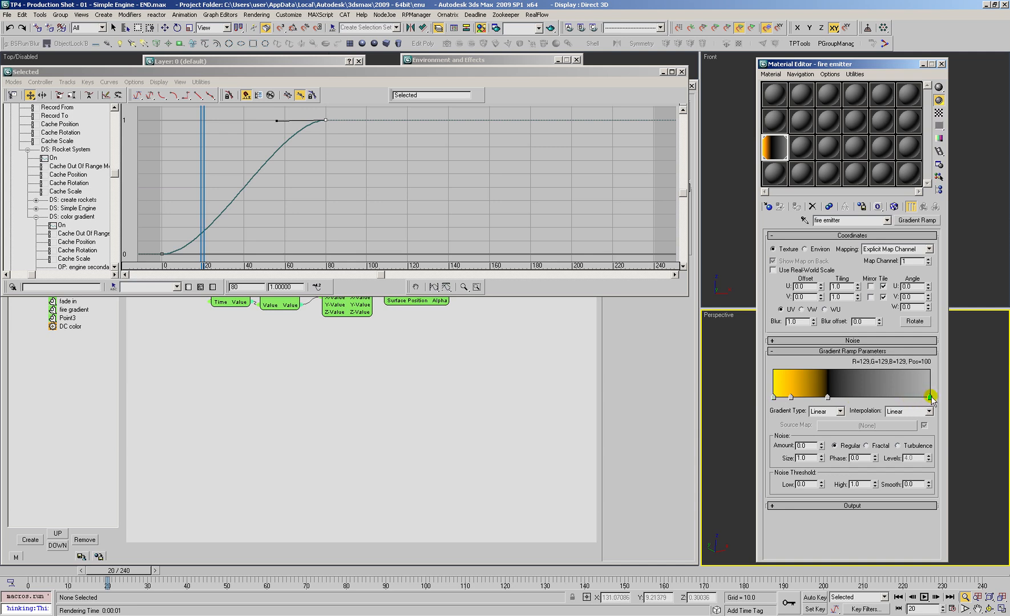
click(773, 397)
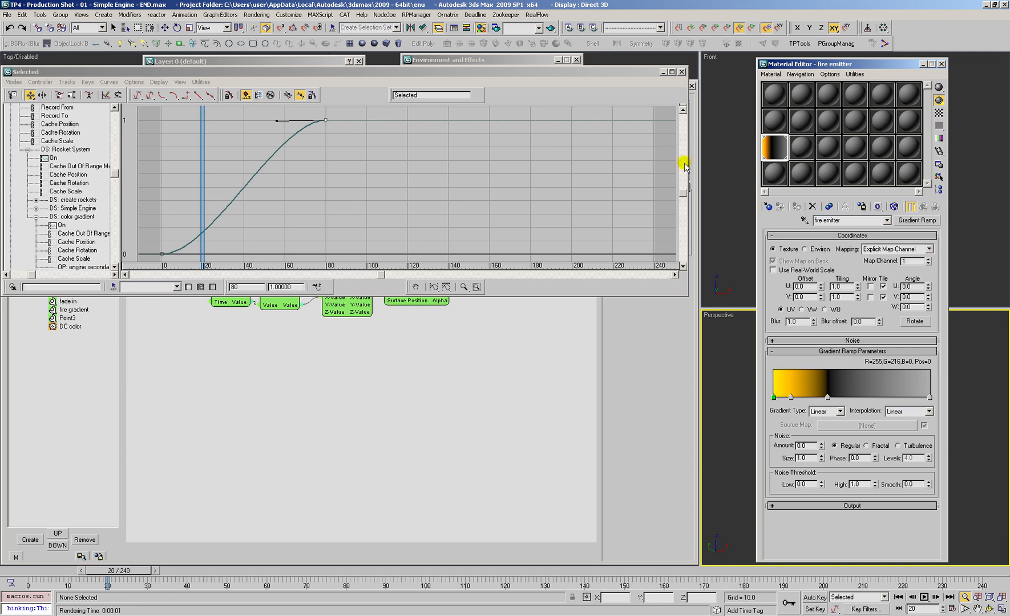
Step: Lower the fade in curve's end key at frame 80 to a decimal value below 1, and close Track View and the Material Editor
click(342, 135)
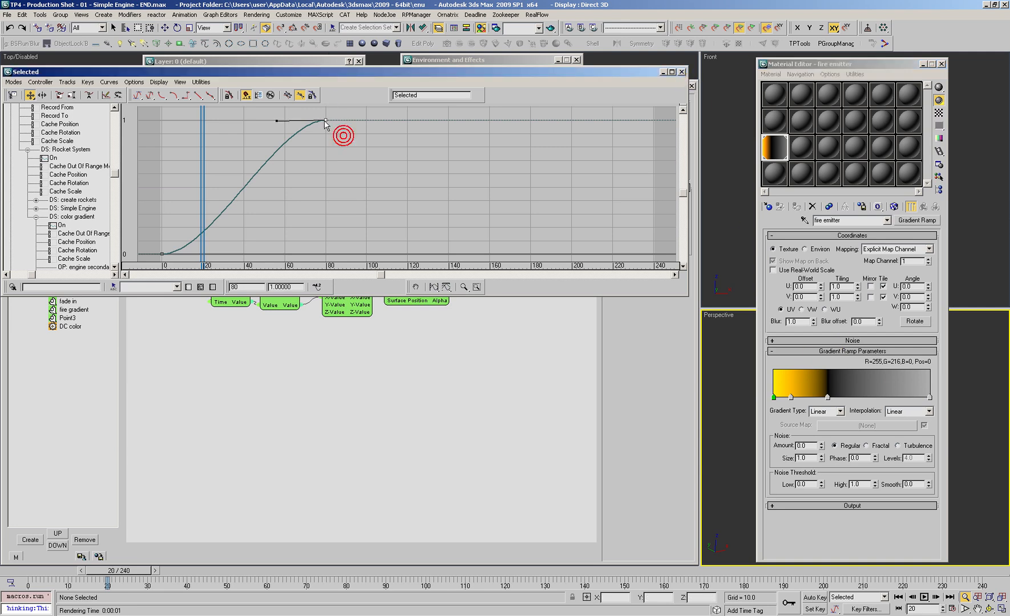
drag(290, 288, 196, 264)
text(.99)
key(Return)
click(327, 121)
click(681, 72)
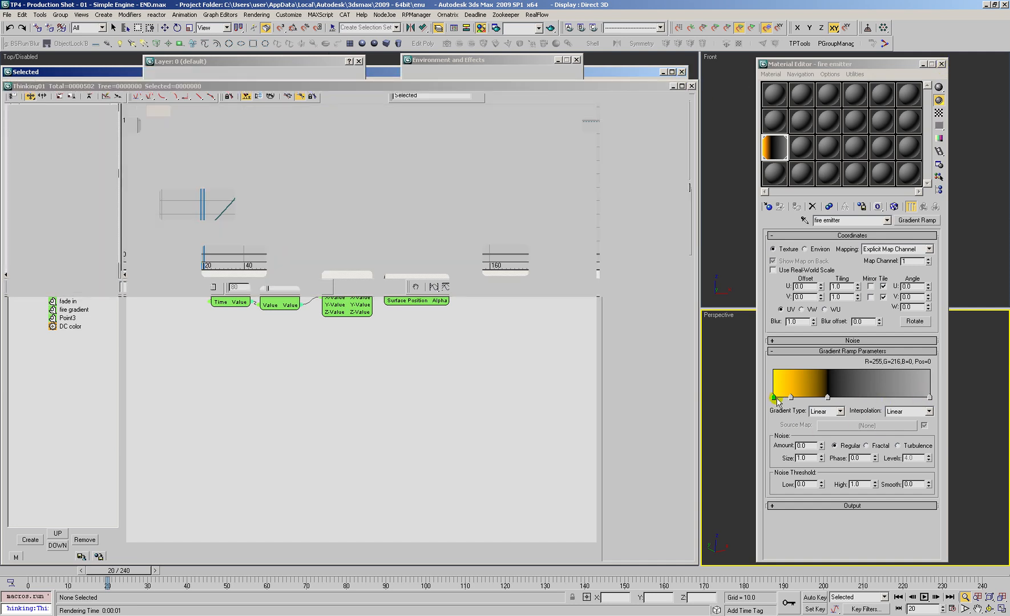
click(941, 65)
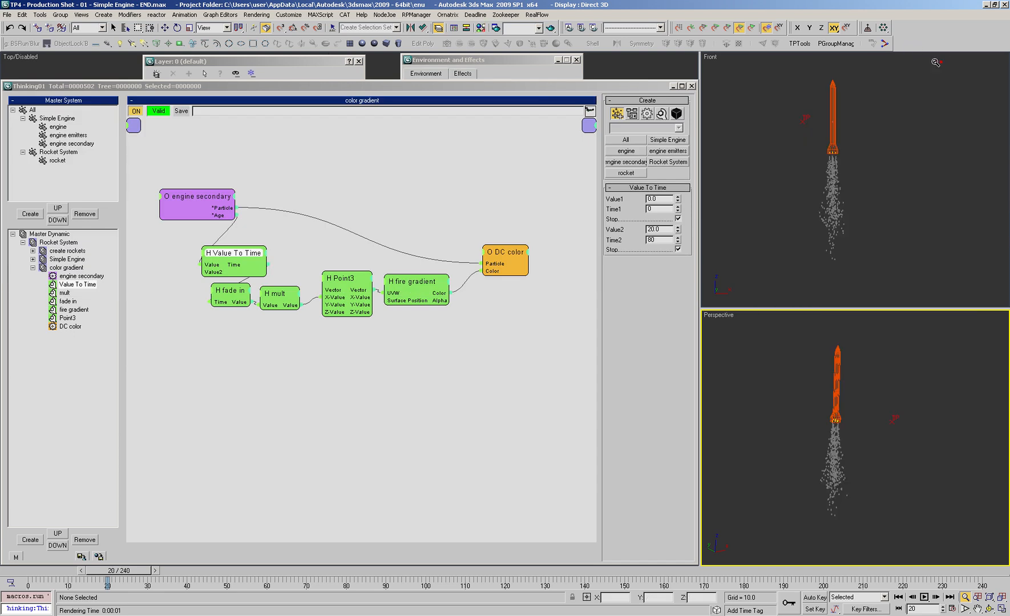
Step: Minimize the Thinking Particles window, re-render the Perspective view at frame 20, and close the rendered frame
click(674, 85)
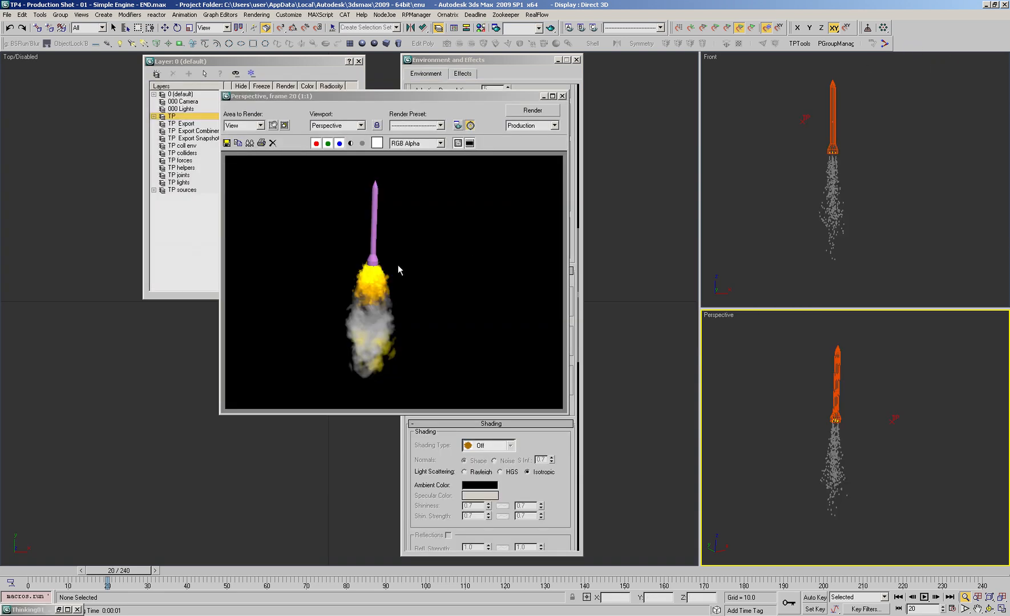
click(457, 126)
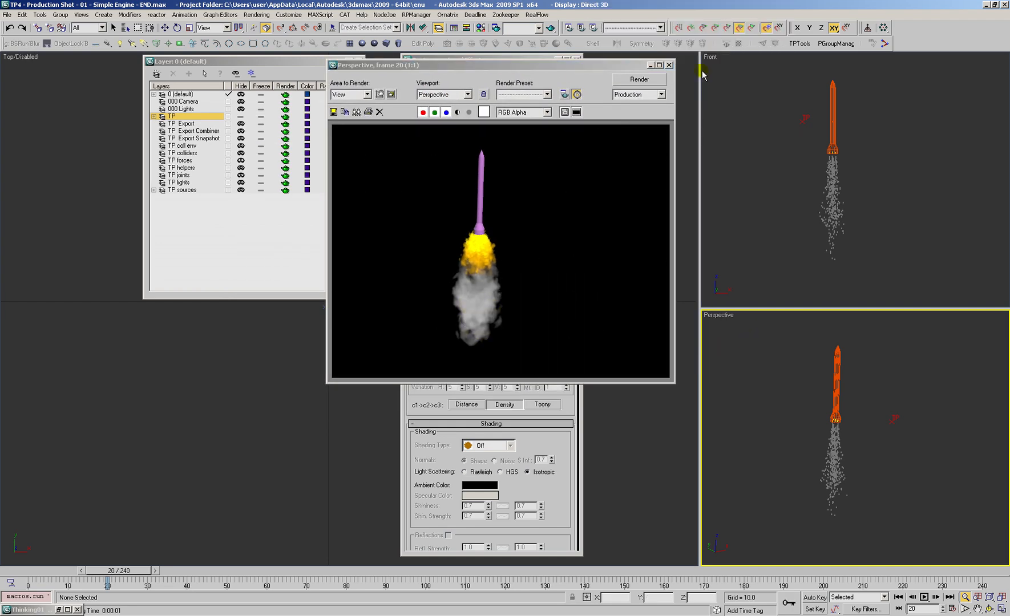
click(669, 65)
Step: Return to frame 0, restore the Thinking Particles window, and collapse the Simple Engine and Rocket System groups with Rocket System's dynamic set open
click(16, 569)
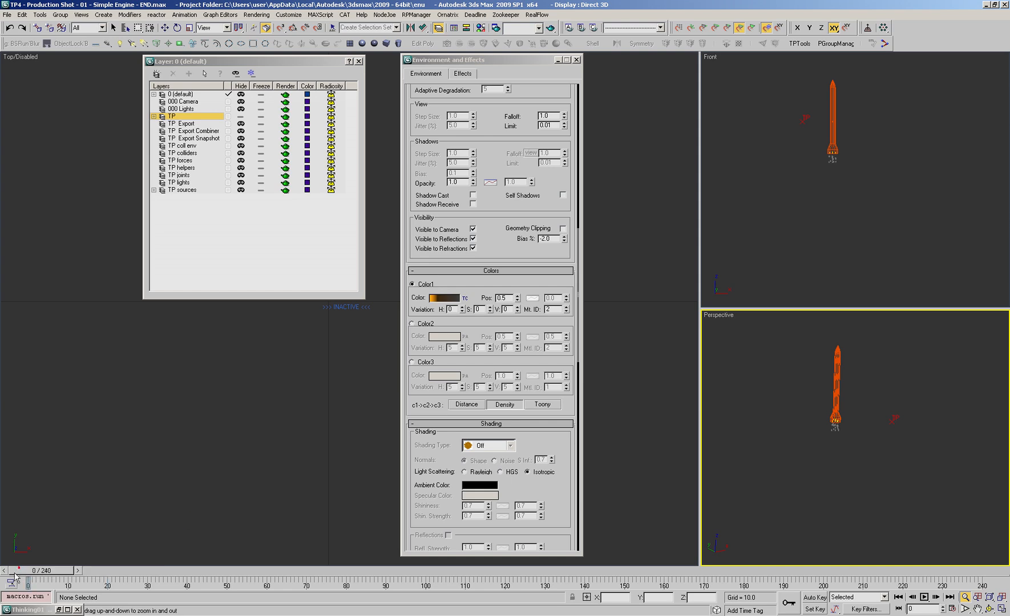
click(59, 609)
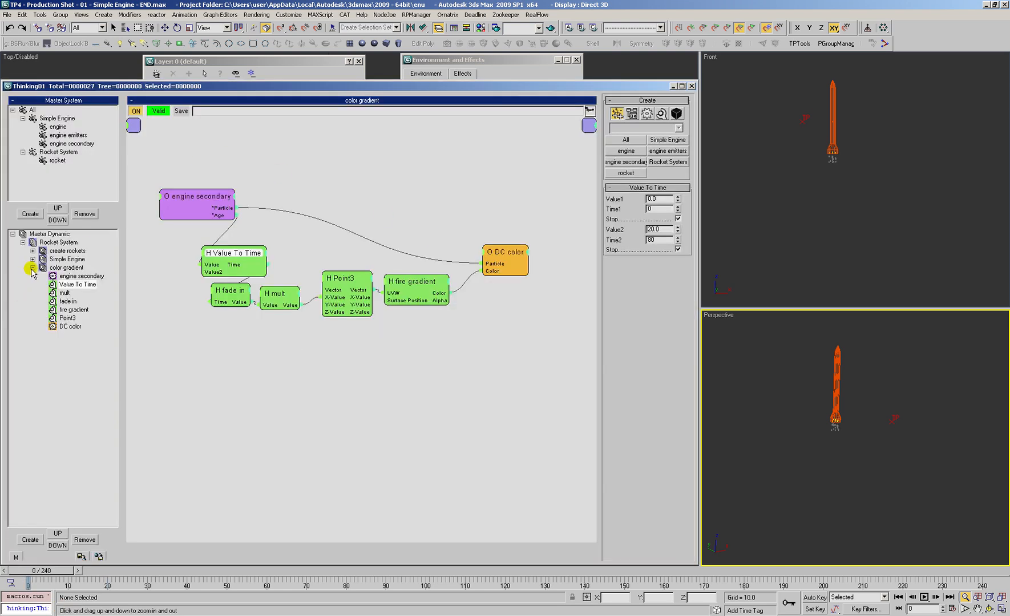
click(57, 243)
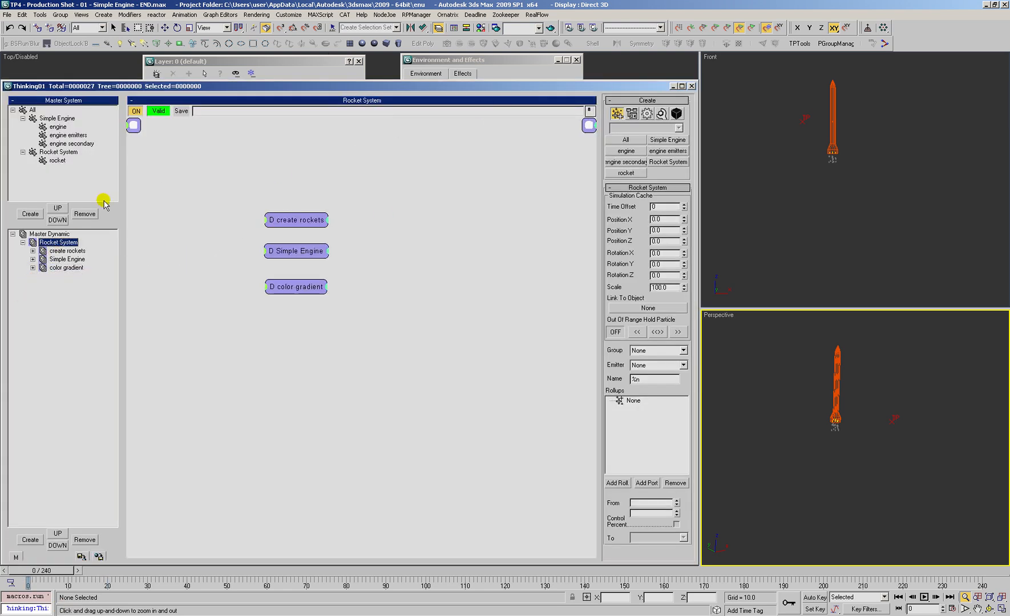
click(23, 119)
click(22, 127)
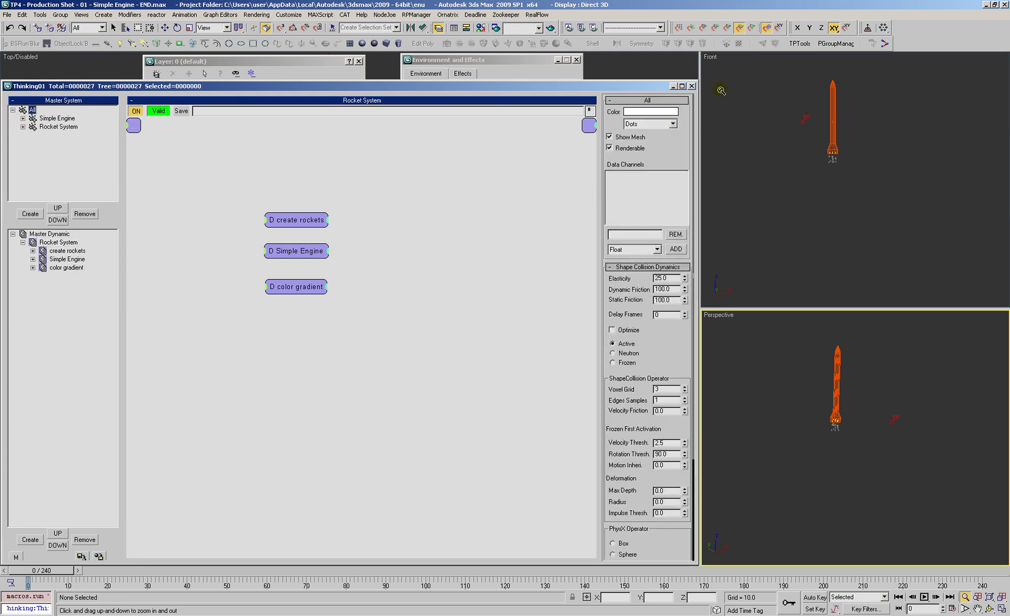
Step: Preview the rockets and their exhaust by scrubbing the timeline to frame 126
scroll(831, 226, down, 1)
scroll(786, 493, down, 1)
scroll(827, 403, up, 2)
middle_click(811, 411)
middle_drag(811, 410, 804, 419)
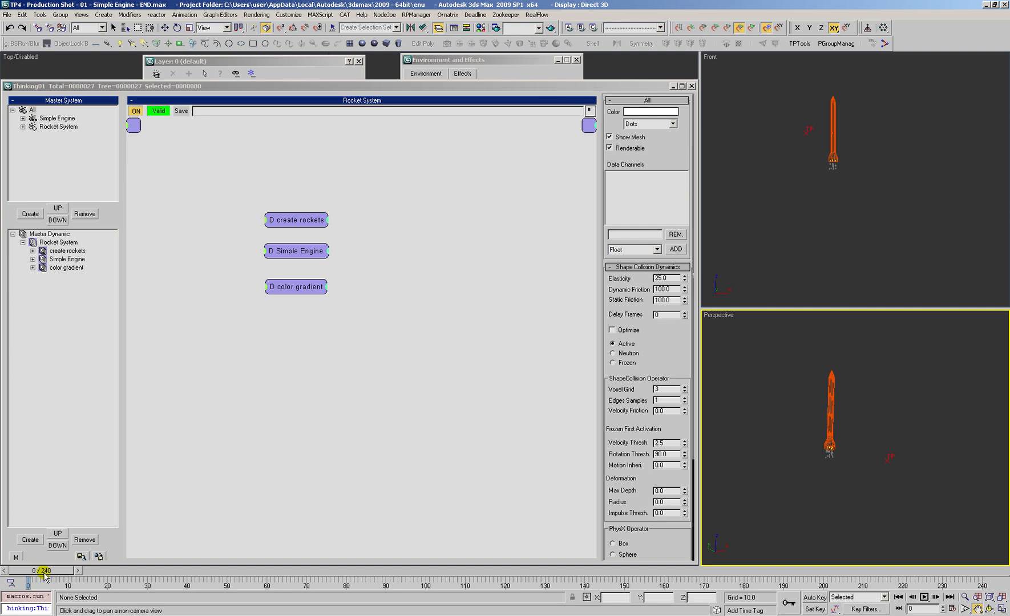
drag(59, 575, 548, 558)
scroll(785, 403, down, 2)
scroll(786, 399, down, 3)
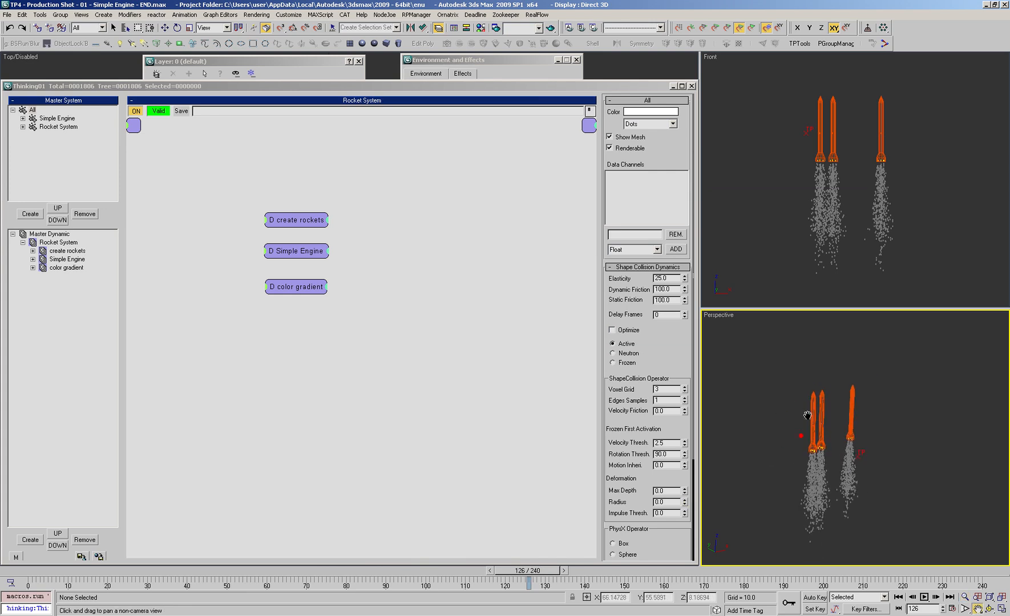
Step: Add a Velocity operator to the birth node surface dynamic set under create rockets
click(80, 247)
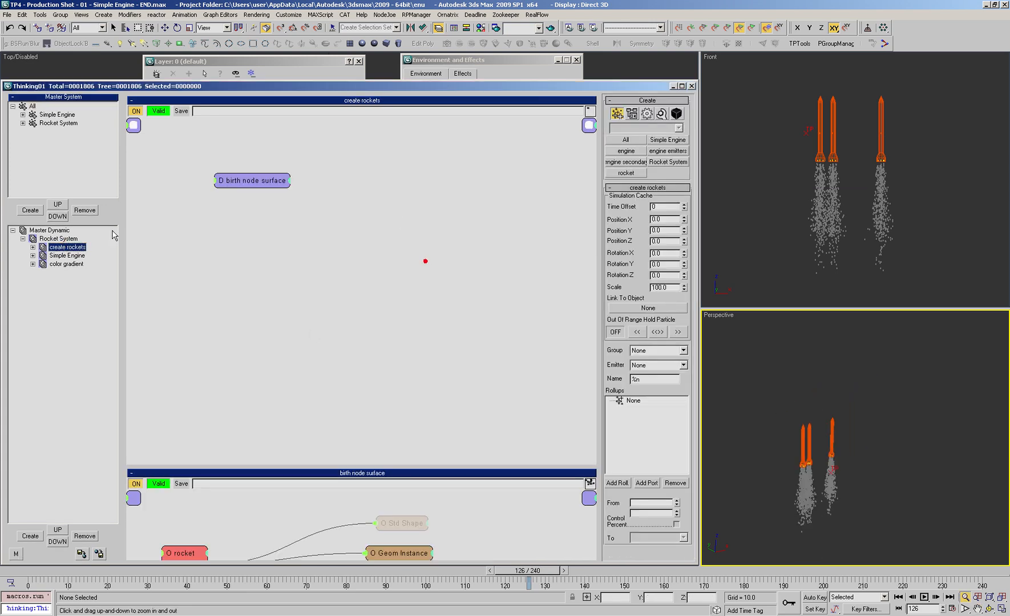
double_click(72, 247)
click(80, 256)
right_click(505, 175)
mouse_move(501, 220)
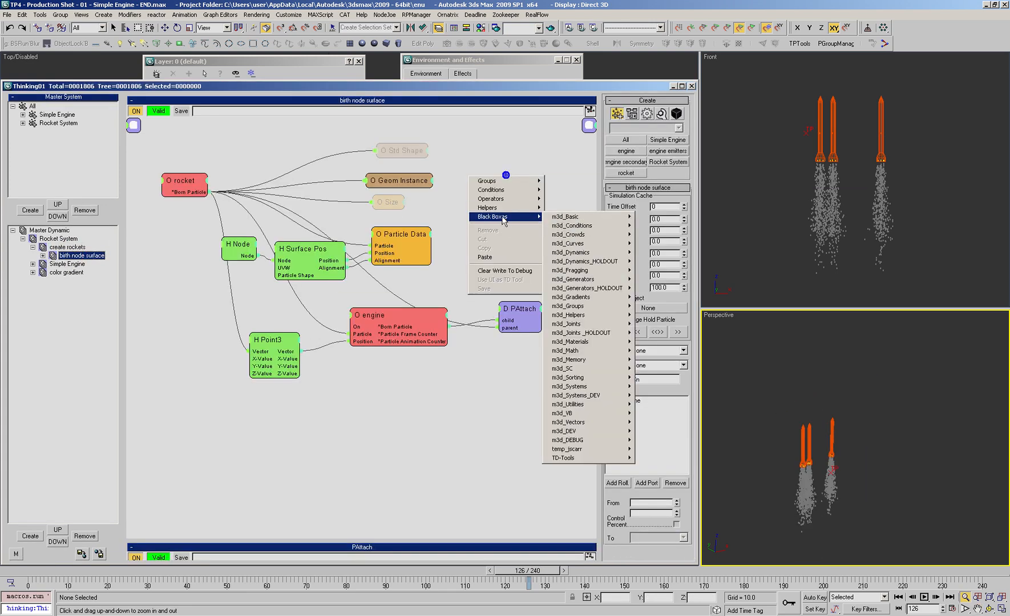
click(628, 322)
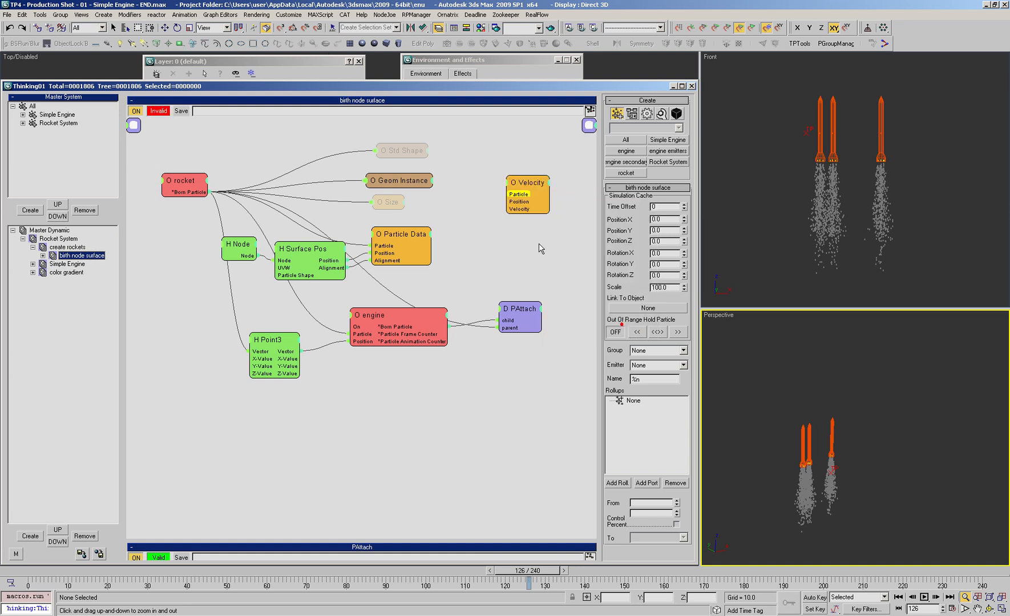
Step: Connect rocket's Born Particle output to Velocity's Particle input, place the operator beside Geom Instance, and set its Speed to 20
drag(510, 194, 196, 194)
drag(533, 186, 512, 196)
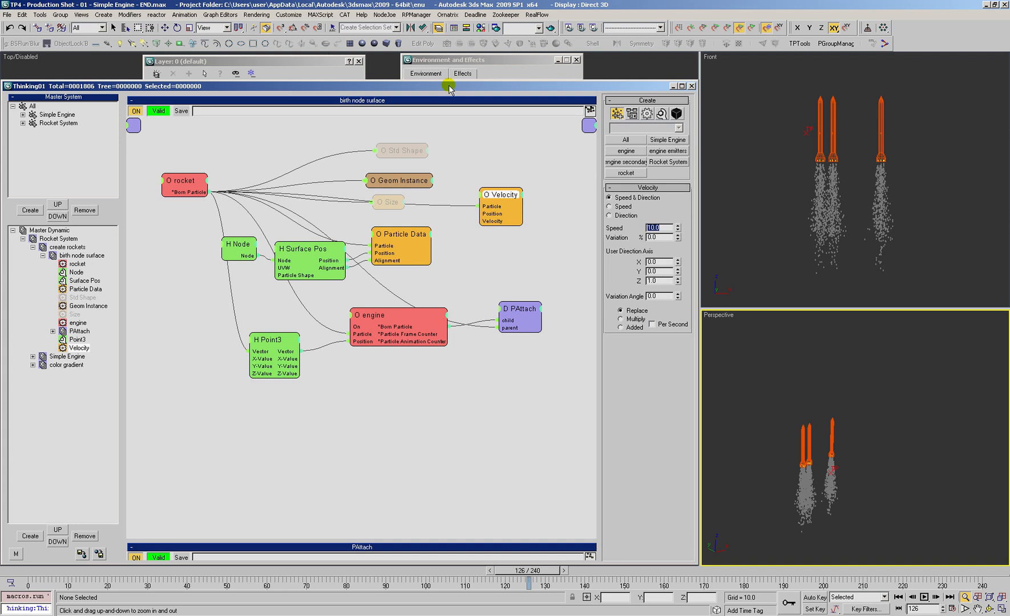
drag(507, 200, 534, 201)
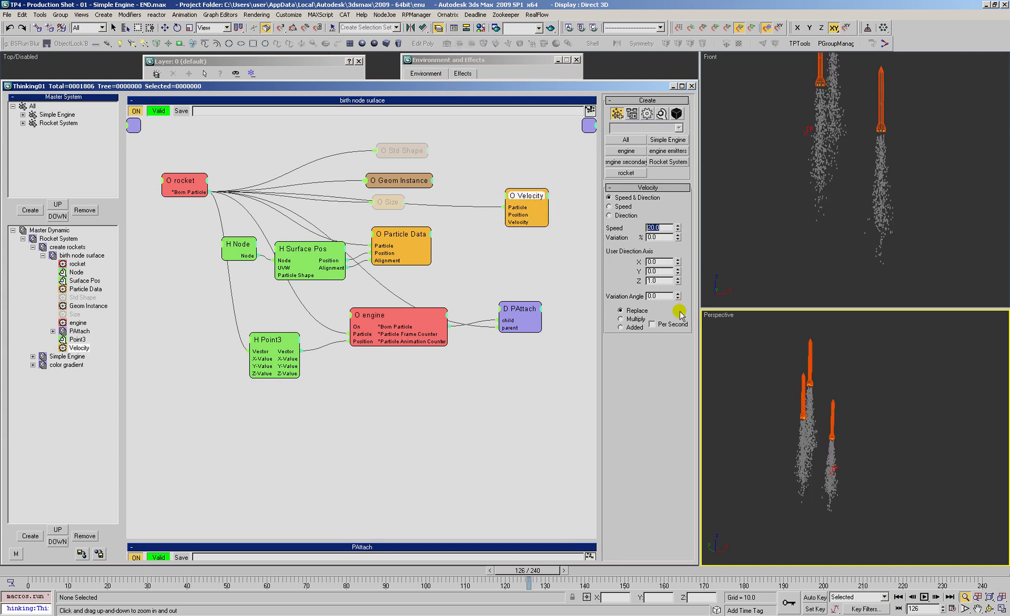
Step: Preview the rockets rising at a uniform speed by scrubbing the timeline to frame 170
alt+middle_drag(787, 441, 810, 427)
right_click(811, 426)
drag(25, 572, 692, 604)
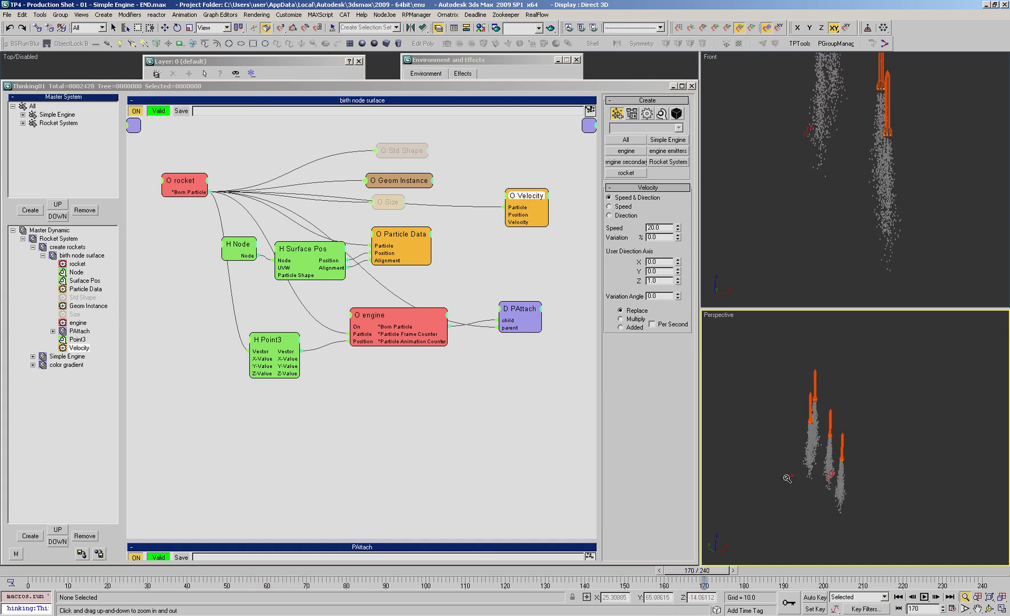
Step: Set the Velocity operator's speed Variation to 40% and test-render the perspective view at frame 172
click(677, 238)
drag(679, 224, 674, 221)
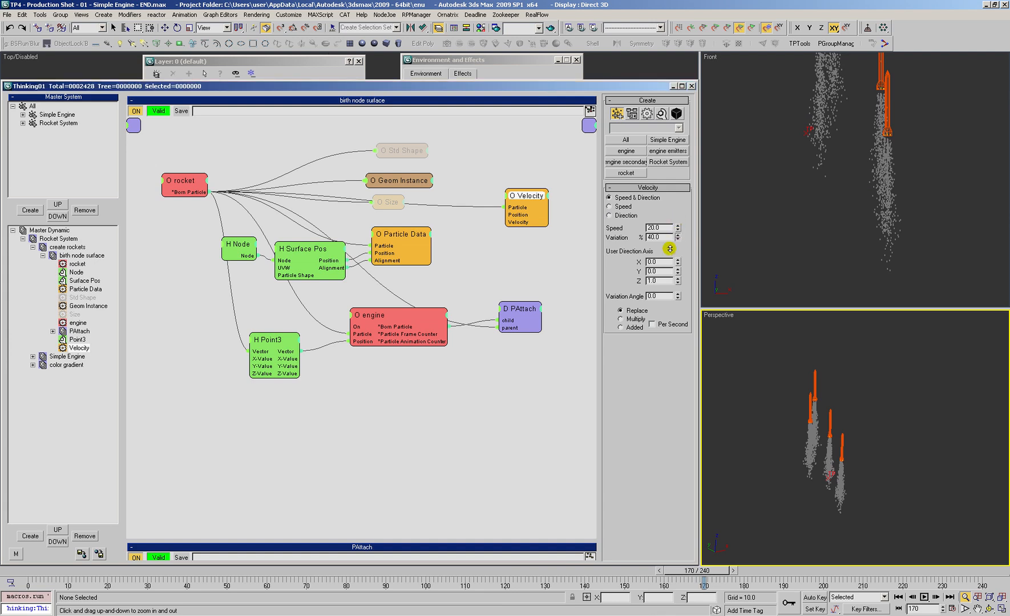
drag(25, 573, 716, 576)
scroll(818, 447, up, 4)
alt+middle_drag(819, 447, 796, 460)
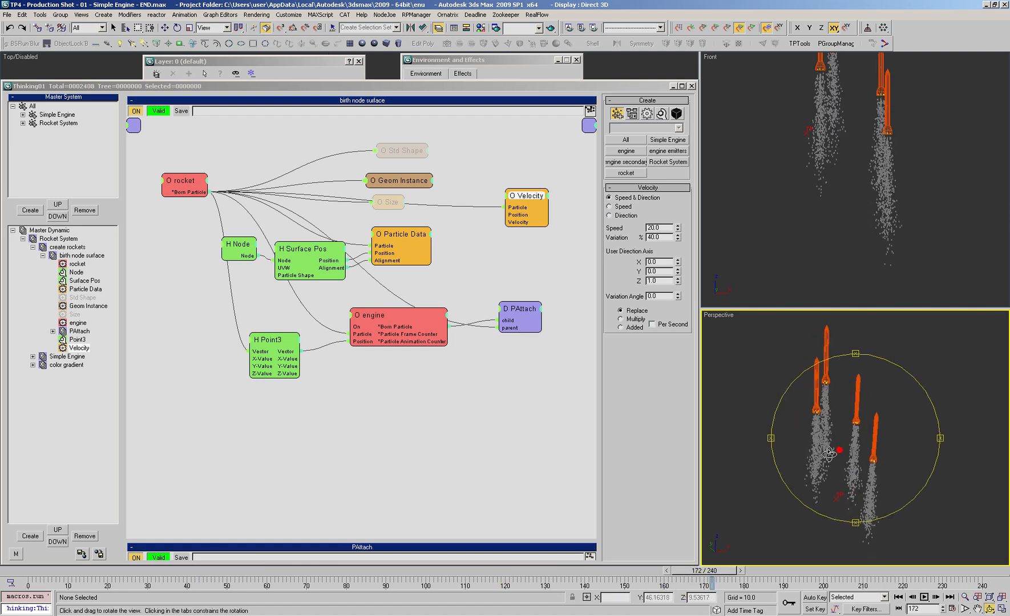
scroll(792, 465, down, 1)
key(shift+q)
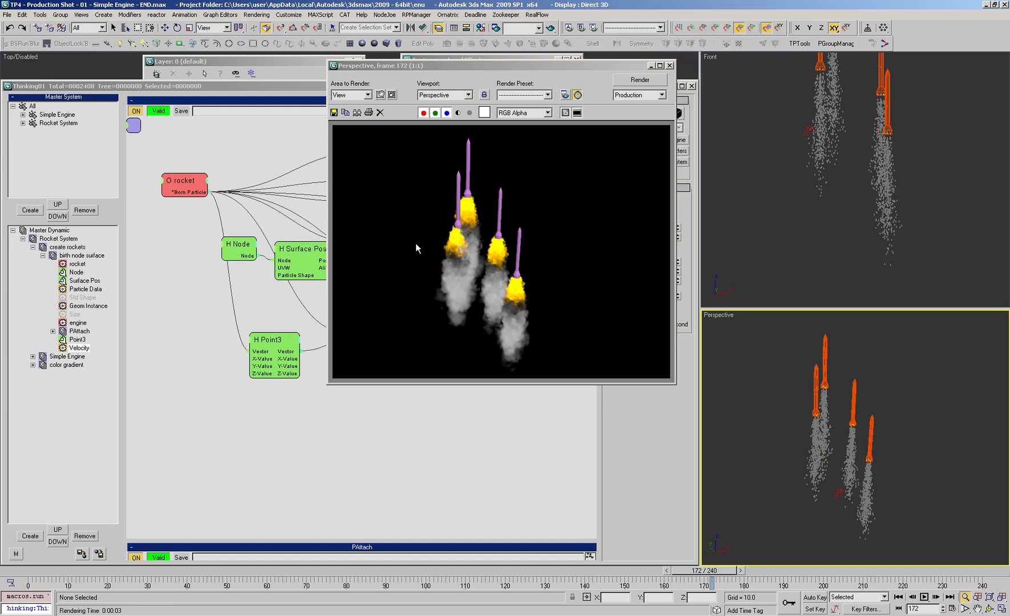
Step: Open the fire emitter gradient ramp in the Material Editor and shift its black flag closer to the orange one
key(m)
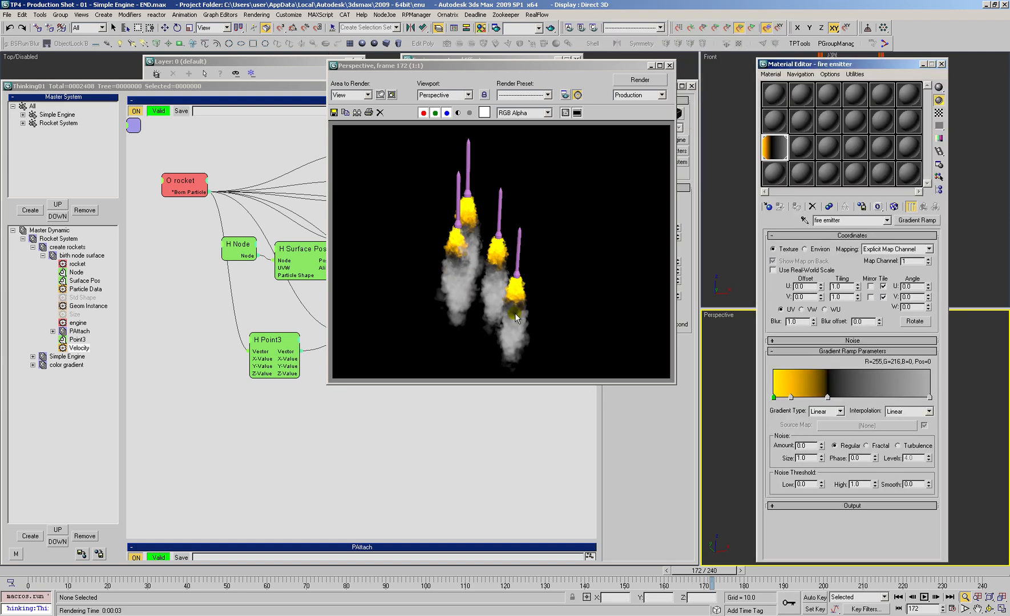
click(826, 397)
drag(824, 398, 818, 399)
Step: Add a flag to the grey part of the fire emitter gradient, colour it RGB 6, 6, 6, and place it at position 67
click(843, 396)
click(843, 397)
drag(845, 397, 846, 402)
double_click(850, 397)
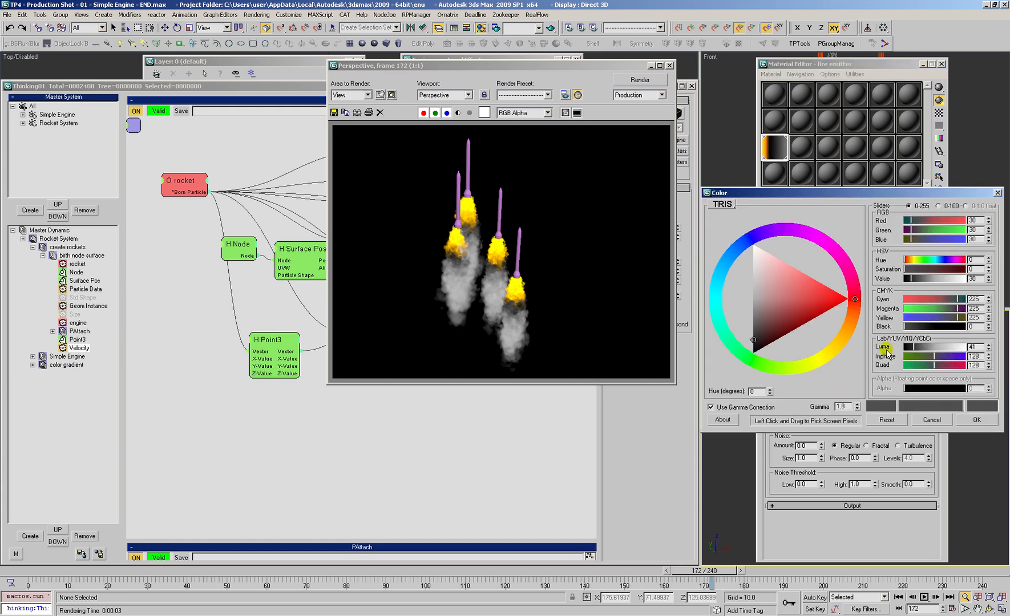
drag(935, 353, 912, 352)
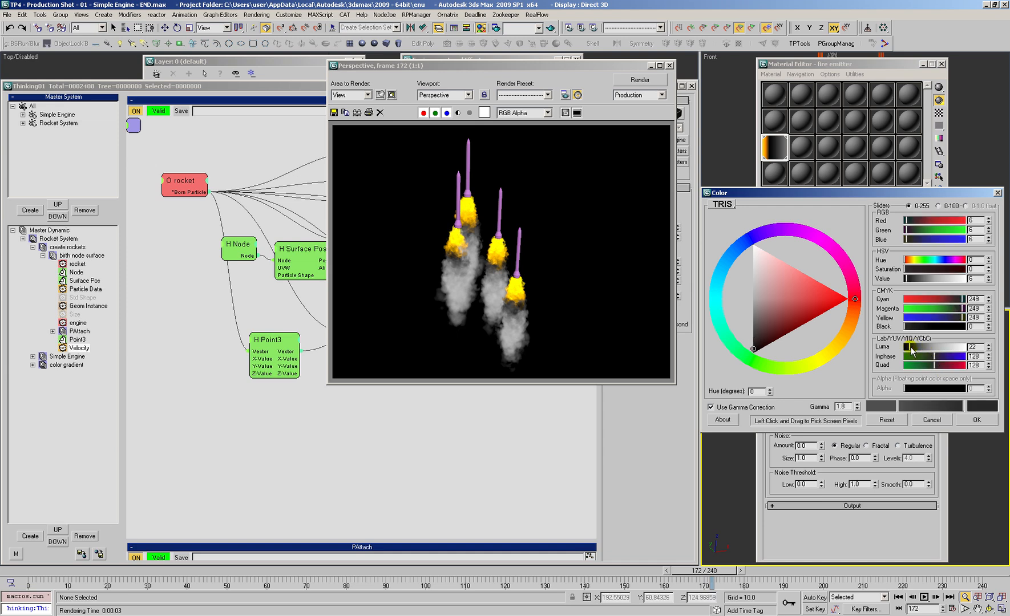
click(977, 419)
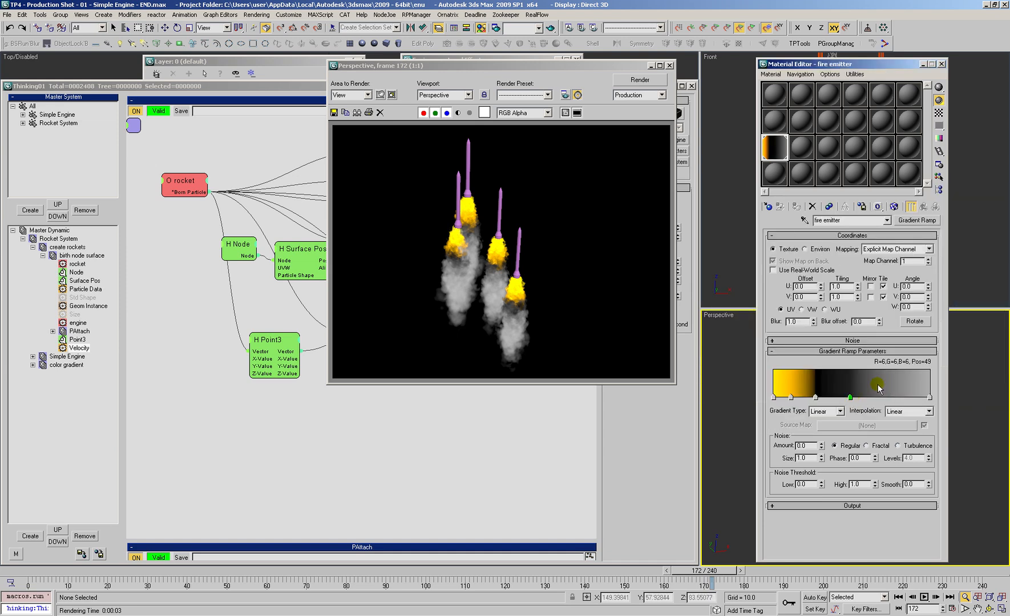
drag(851, 397, 880, 401)
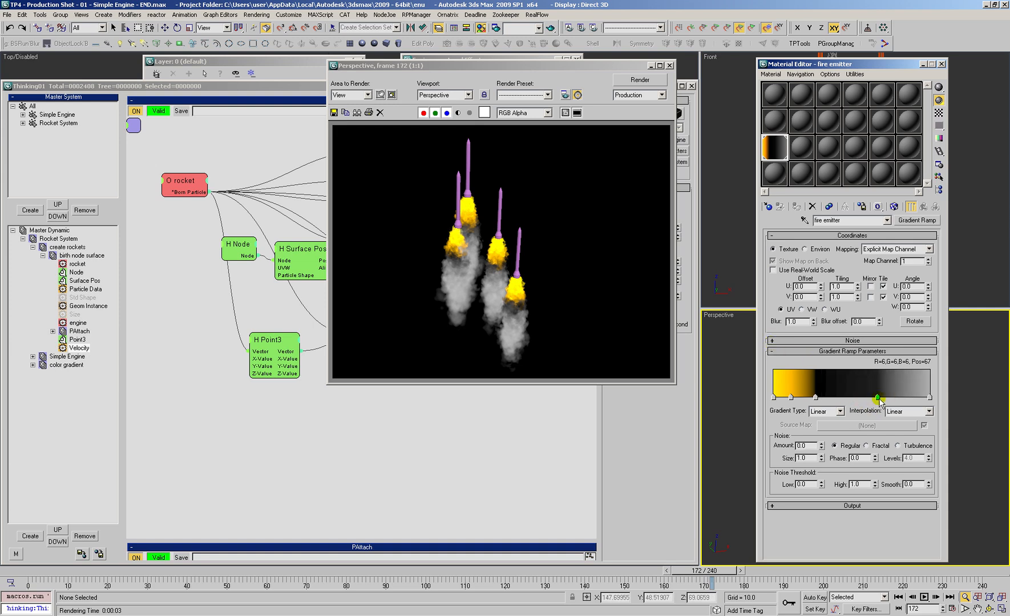
Step: Recolour the black gradient flag beside the orange one to a dark warm grey, RGB 48, 43, 43
double_click(815, 397)
drag(761, 335, 787, 337)
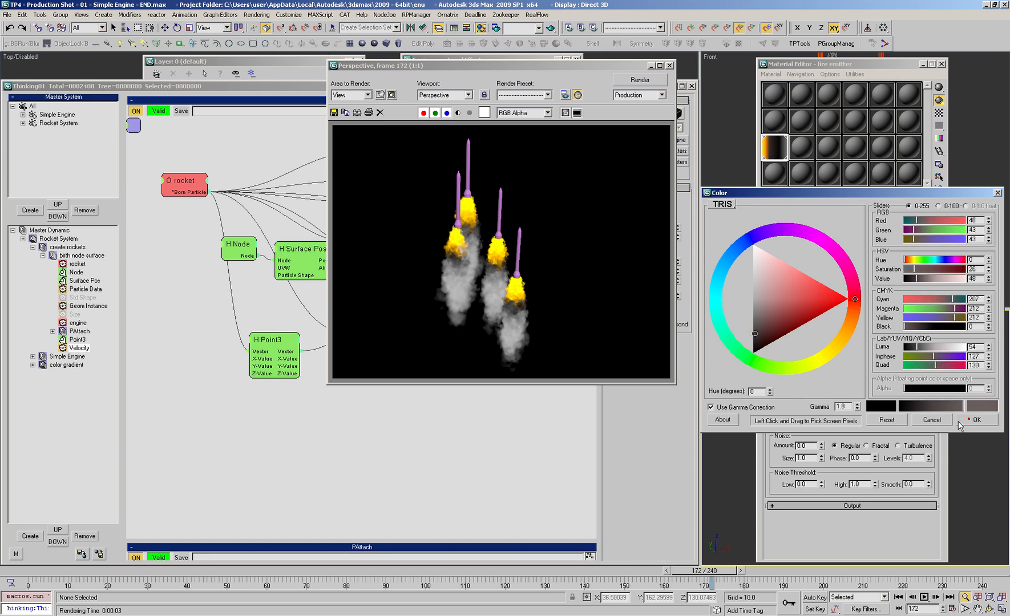
click(972, 419)
Step: Move the near-black gradient flag to position 64 and set its colour to RGB 46, 42, 42
click(877, 396)
drag(876, 398, 876, 398)
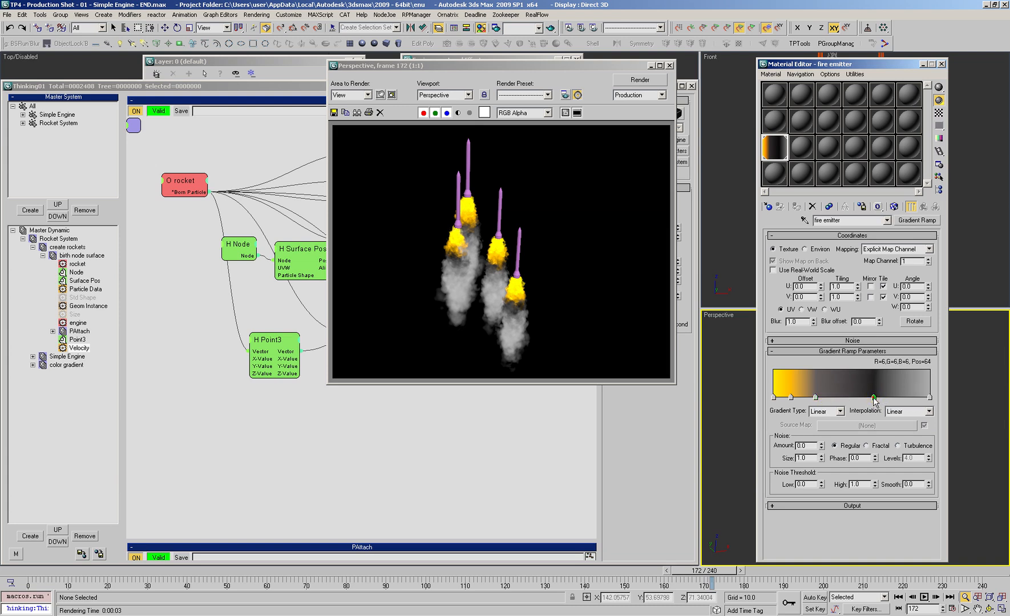
double_click(874, 398)
drag(761, 342, 755, 335)
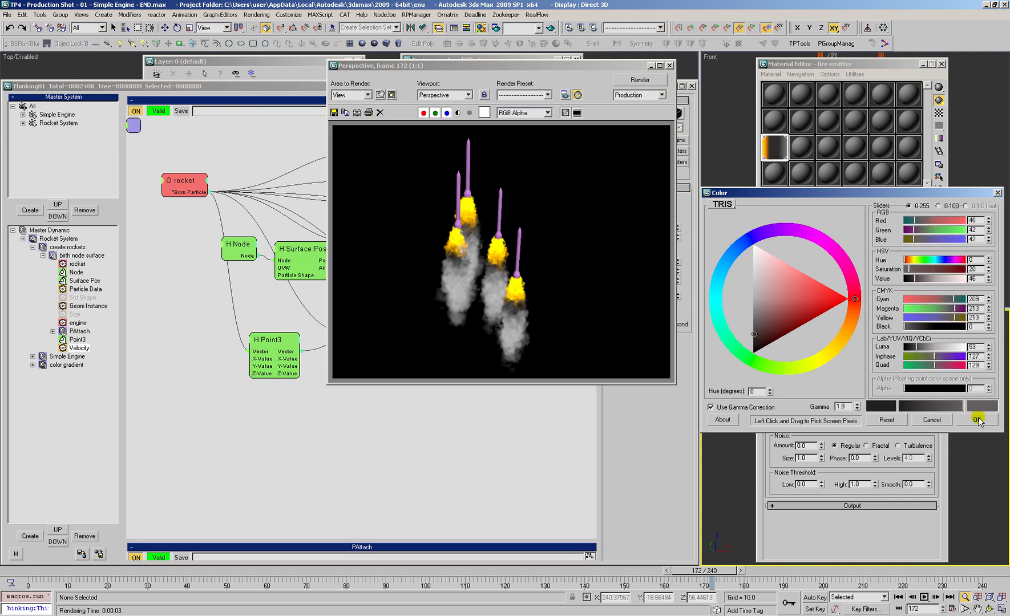
click(976, 420)
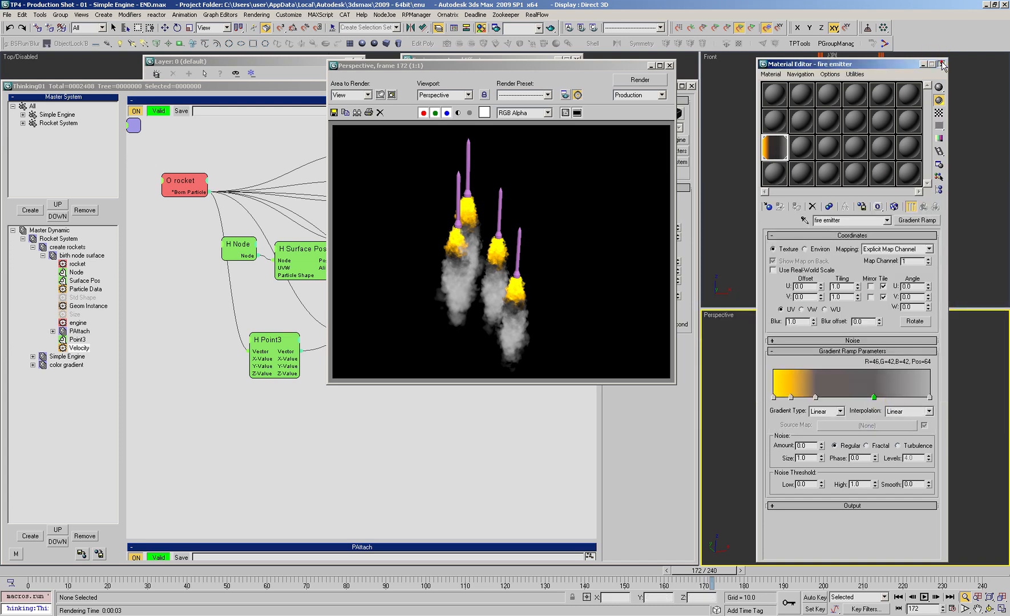
Step: Close the Material Editor, re-render the perspective view with the adjusted gradient, and preview the rockets at frame 210
click(942, 65)
key(F9)
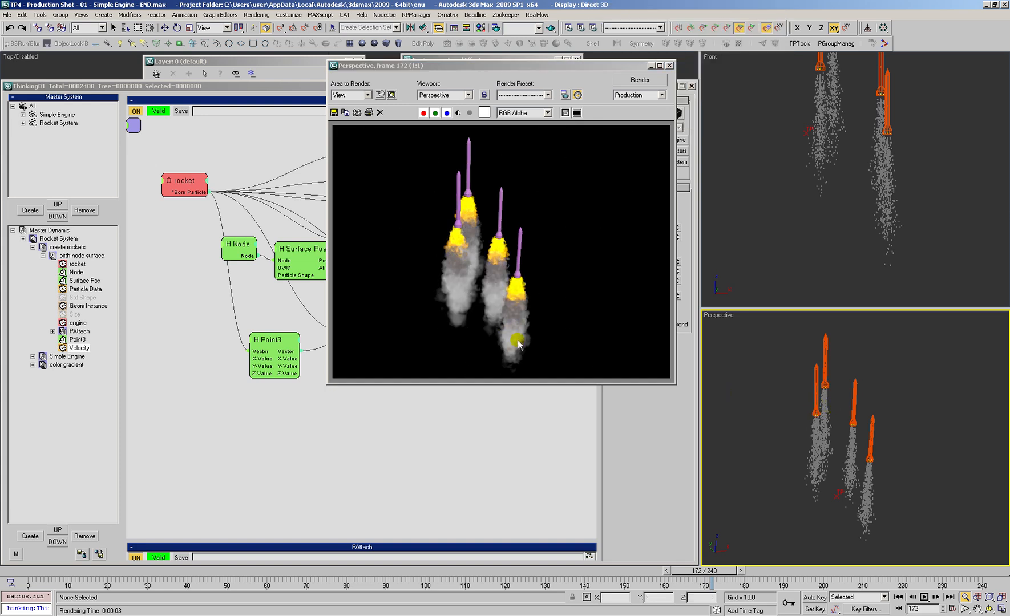
drag(30, 572, 832, 570)
key(alt+z)
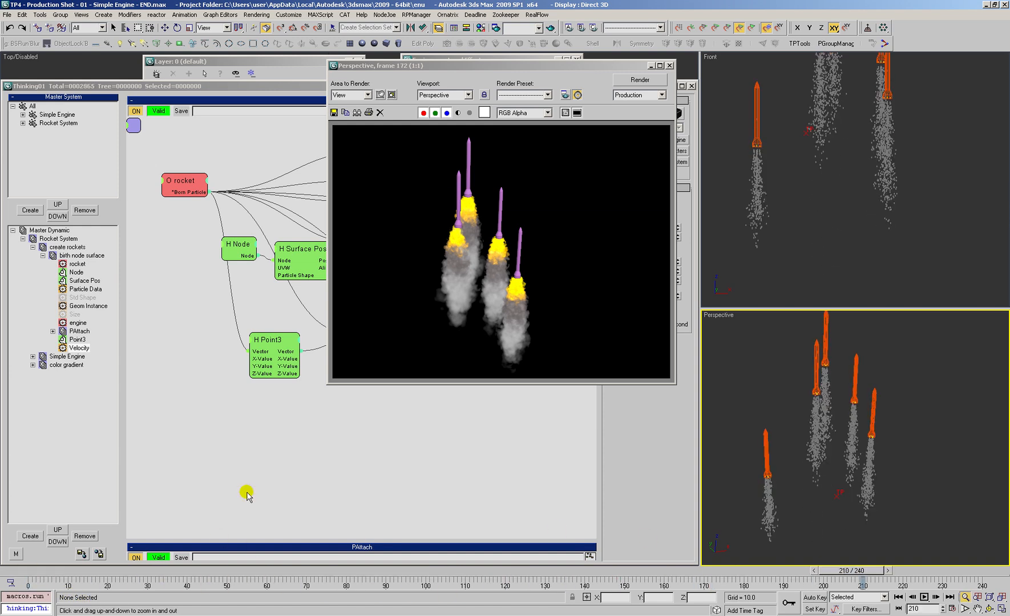
Step: Return to frame 0 and, in Simple Engine's create secondary set, give the secondary generator a Life Span of 240 with added variation
click(12, 570)
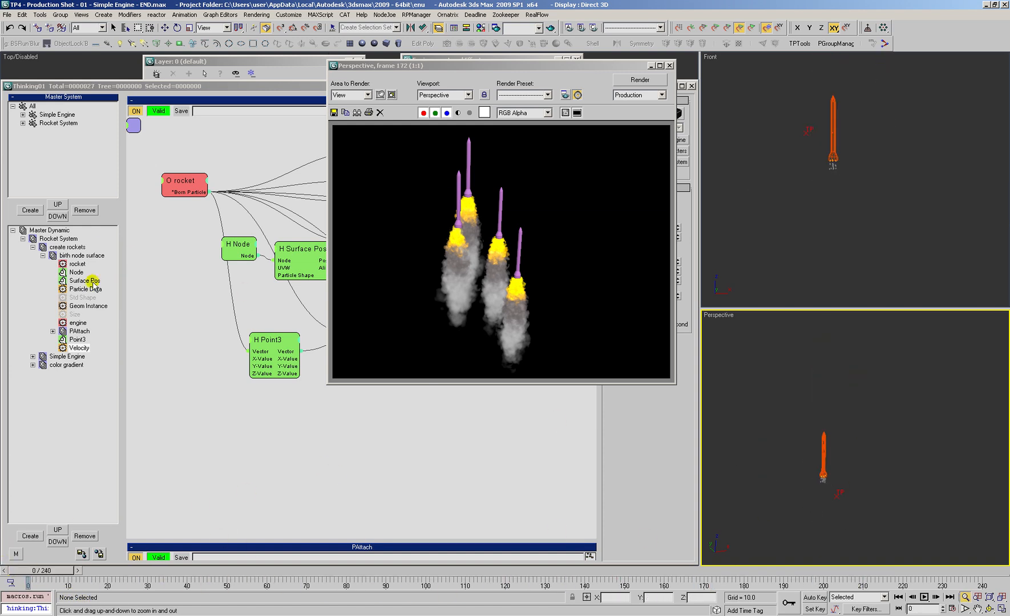
double_click(64, 255)
double_click(67, 264)
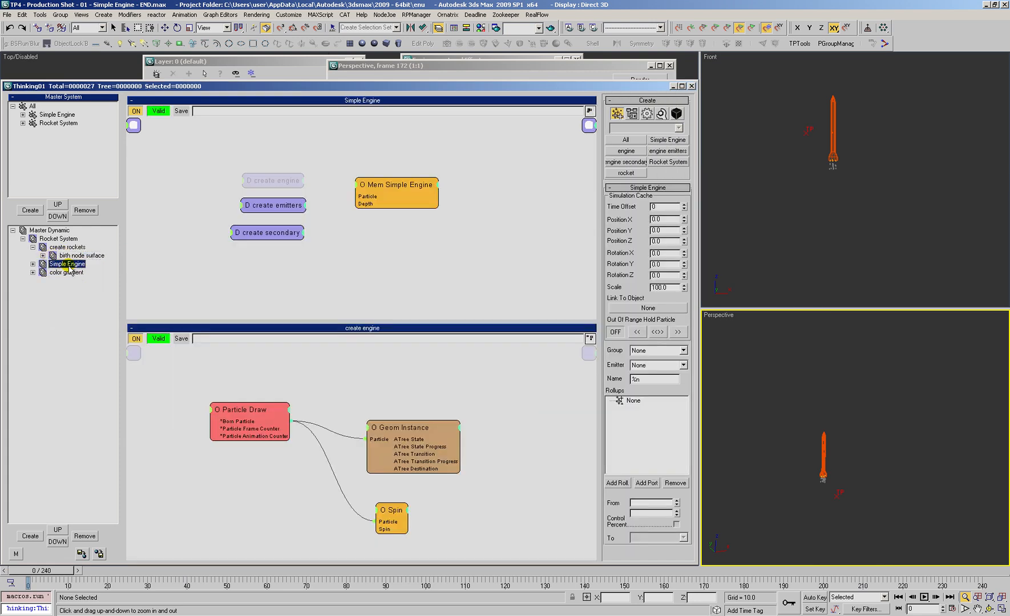
click(73, 282)
click(80, 297)
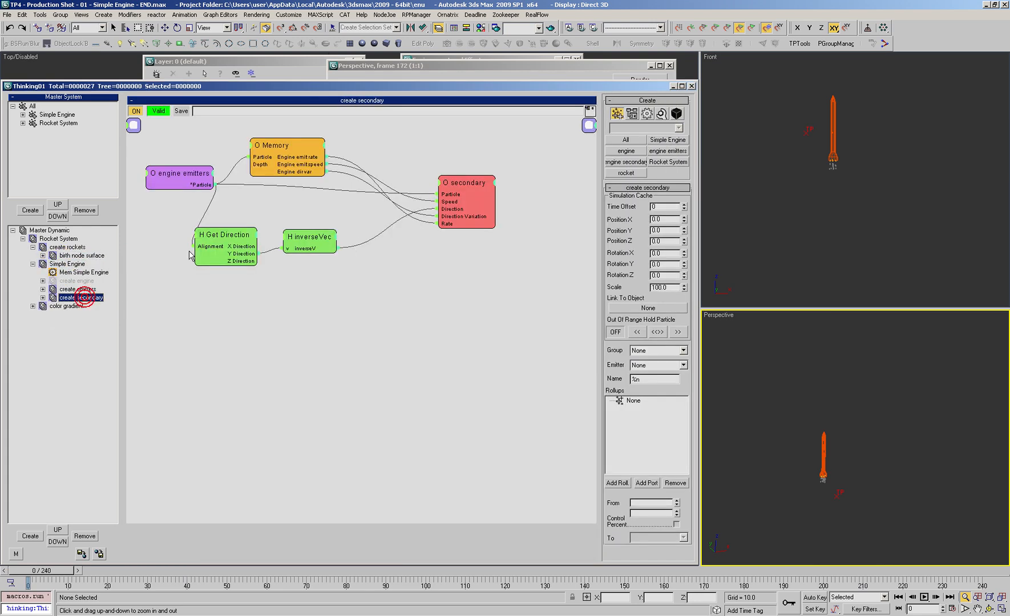
drag(454, 211, 438, 214)
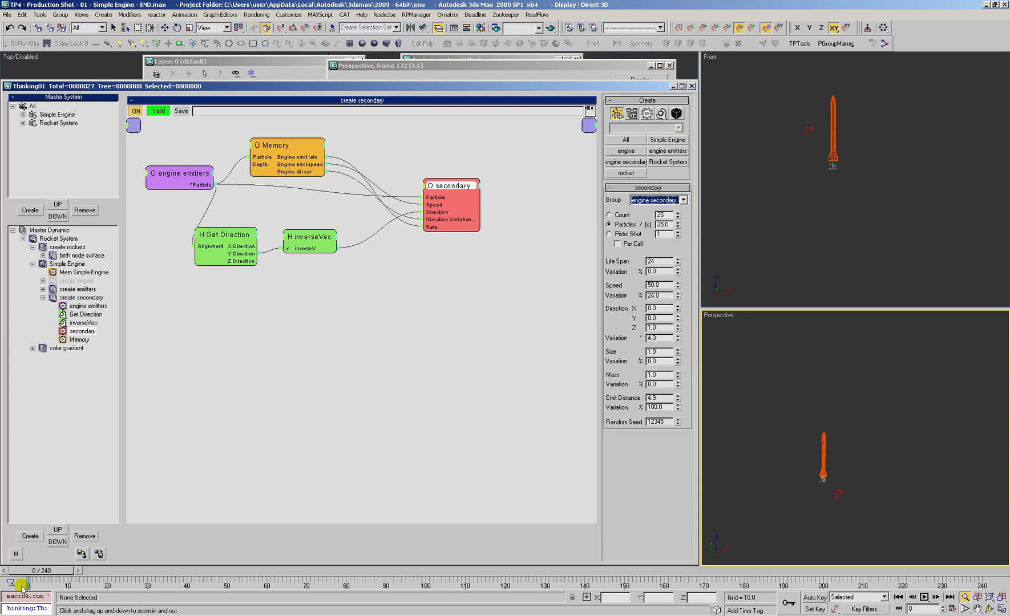
double_click(652, 261)
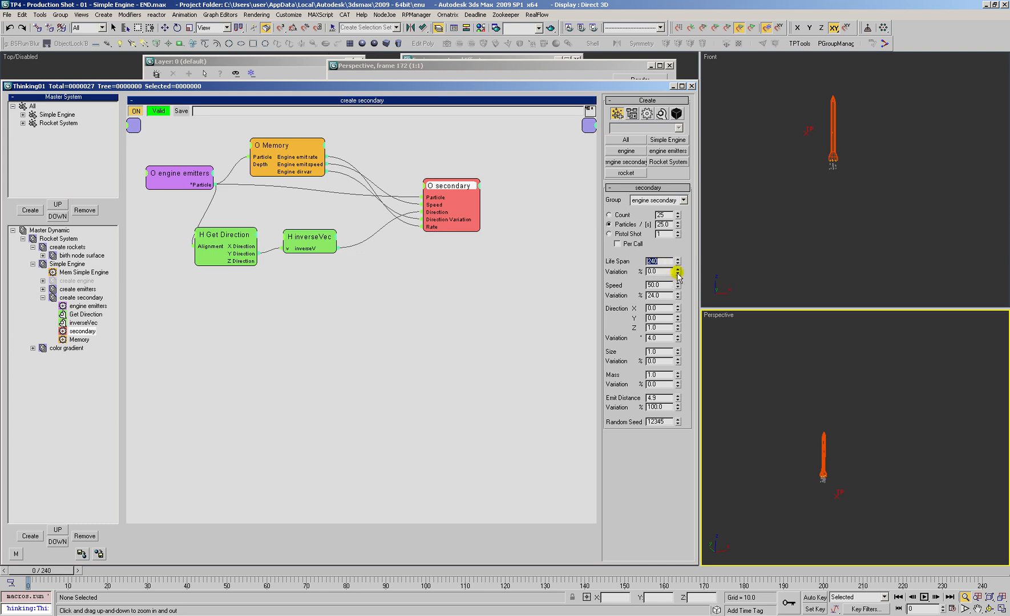
drag(678, 273, 675, 259)
Step: Advance to frame 172 and test-render the longer exhaust trails in the perspective view
drag(28, 570, 699, 586)
scroll(837, 482, down, 2)
key(ctrl+r)
drag(837, 482, 842, 469)
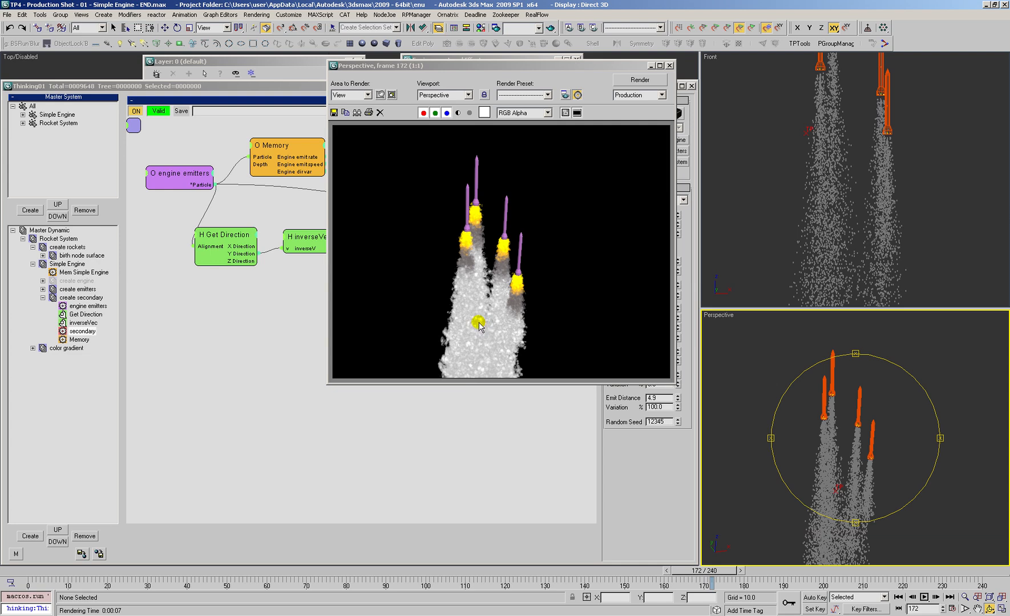
drag(634, 67, 619, 68)
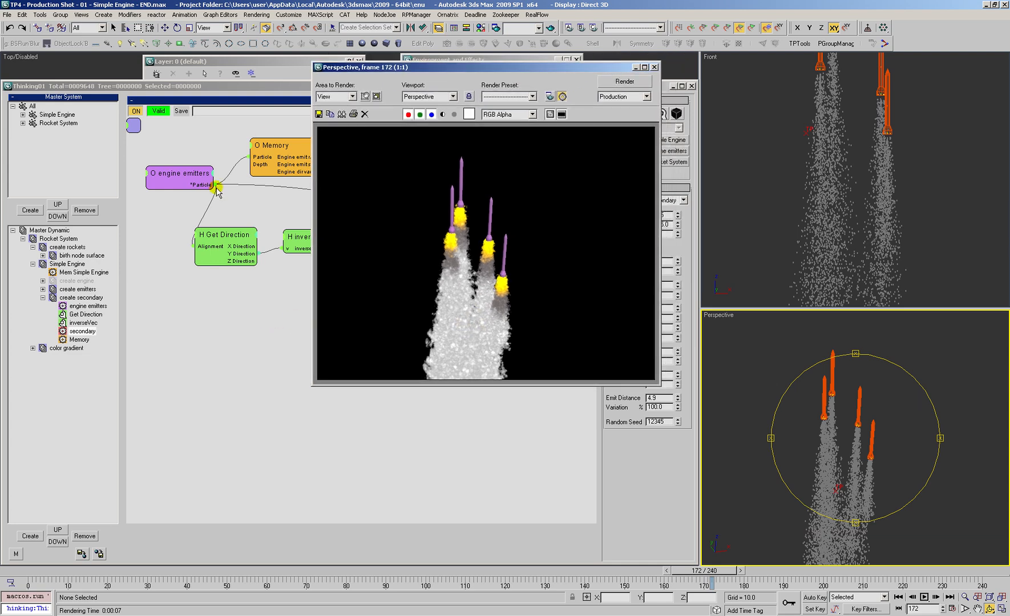
Step: Open the color gradient dynamic set and tidy its node layout, with Value To Time between engine secondary and fade in
click(54, 349)
click(33, 264)
click(138, 289)
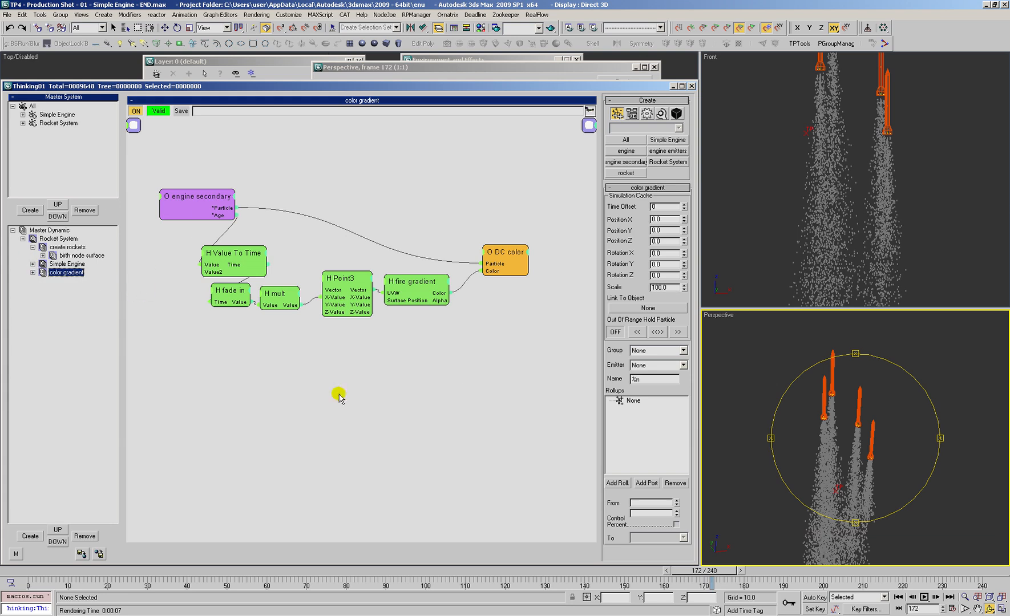
drag(399, 368, 403, 339)
drag(200, 158, 194, 163)
drag(232, 228, 237, 225)
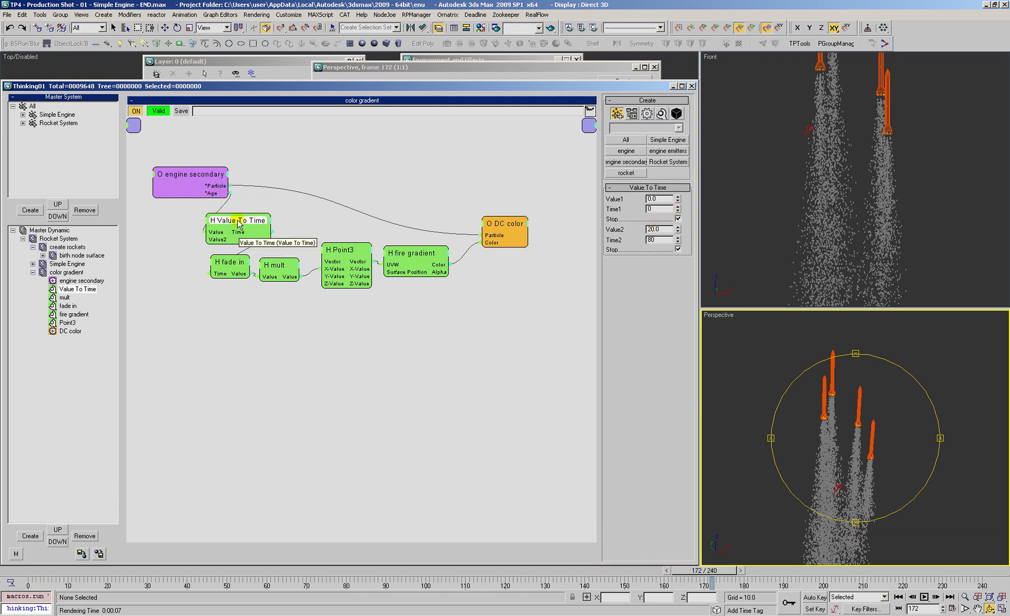
drag(242, 224, 231, 234)
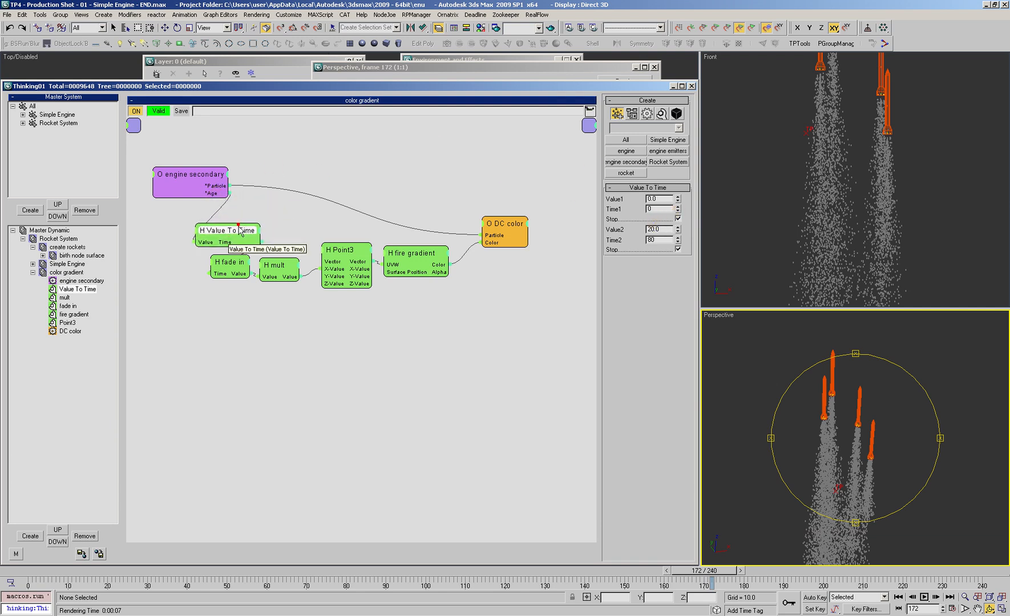
Step: Examine which particle data source drives AfterBurn's Color1, then close the Environment and Effects window
click(479, 61)
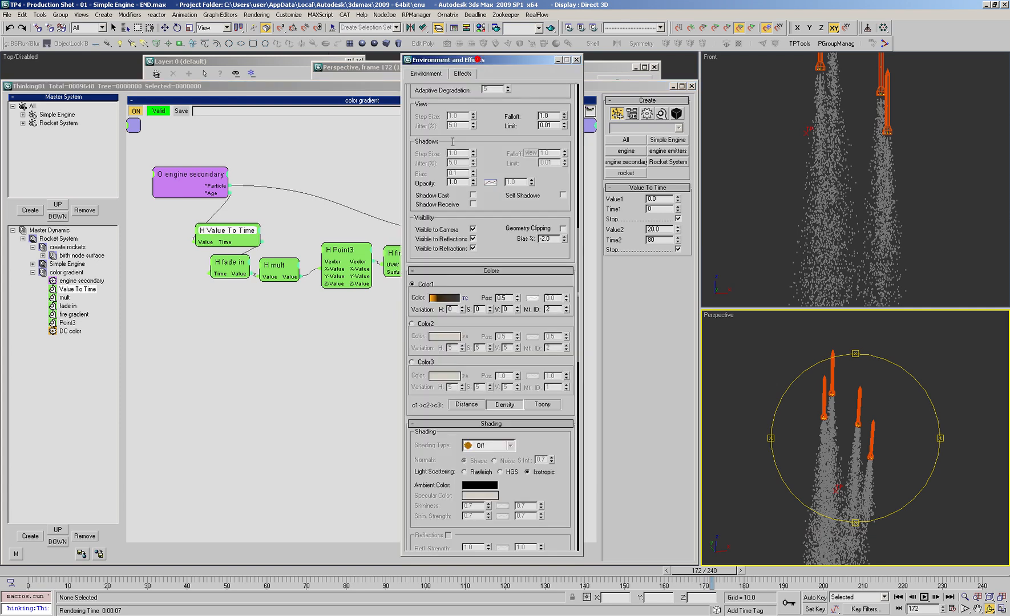
click(464, 298)
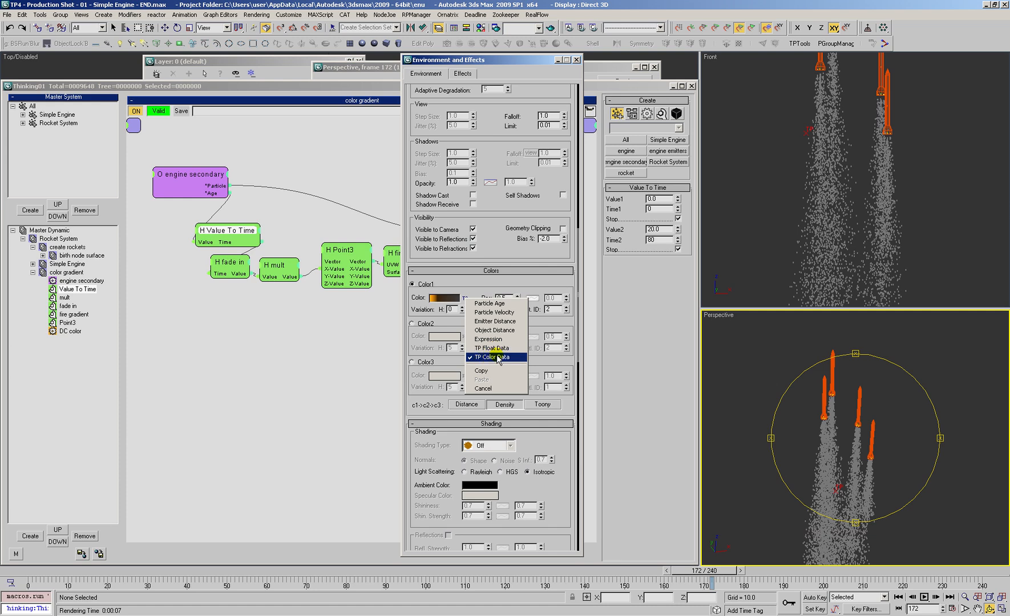
click(506, 211)
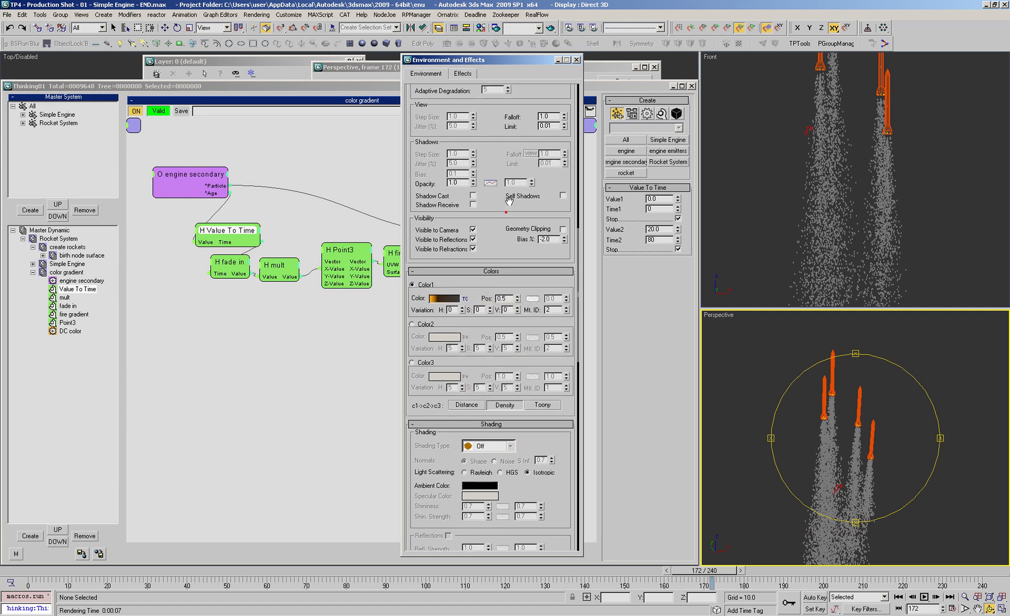
click(576, 60)
drag(864, 435, 843, 429)
key(alt+z)
right_click(794, 416)
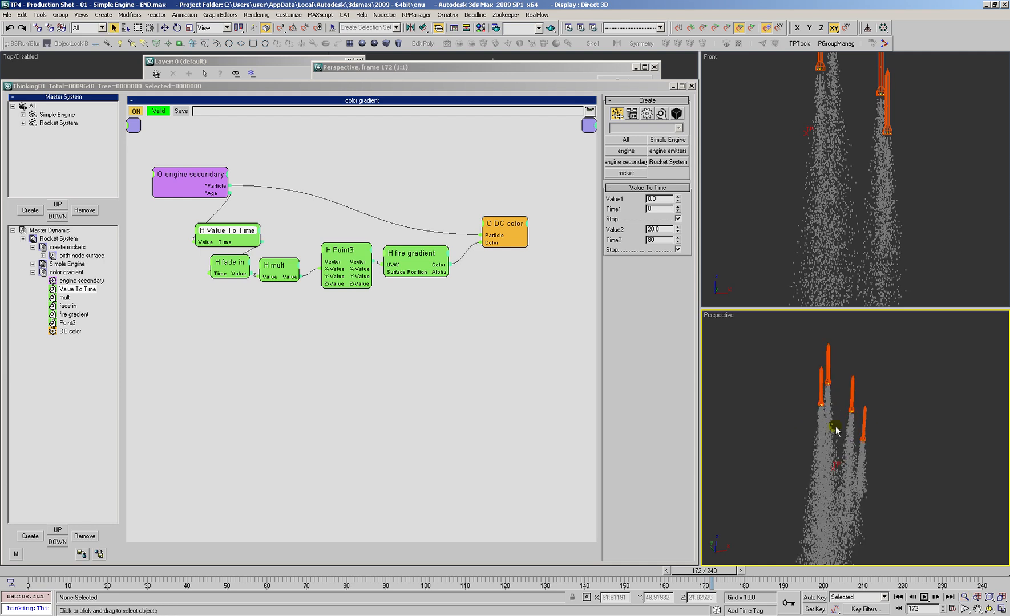
Step: Save the scene under the new name TP4 - Production Shot - 02 - Rocket Trail - END.max
key(ctrl+shift+s)
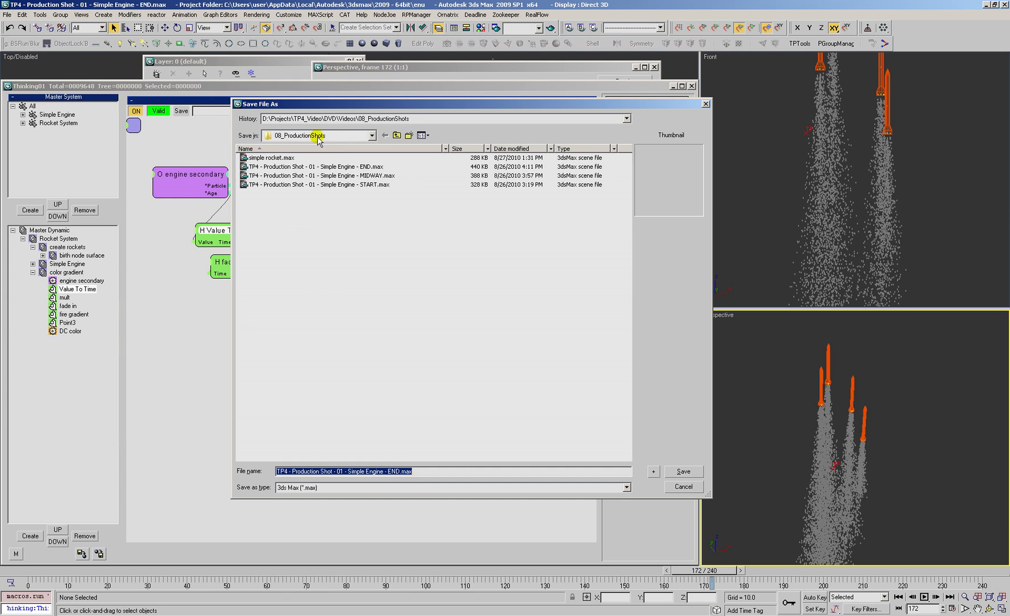
click(343, 471)
key(BackSpace)
text(2 - )
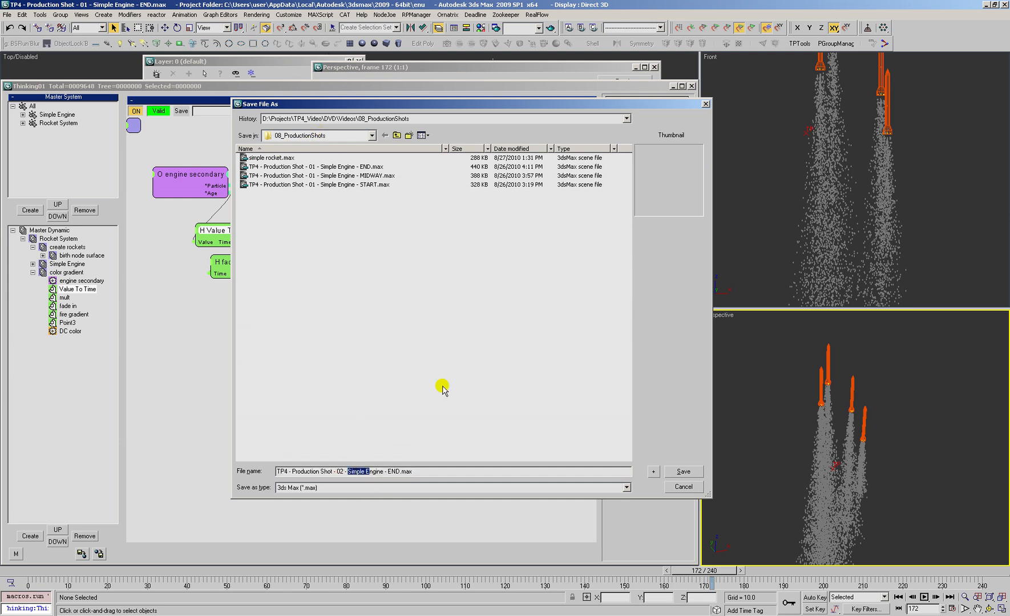
text(Rocket Tra)
key(Return)
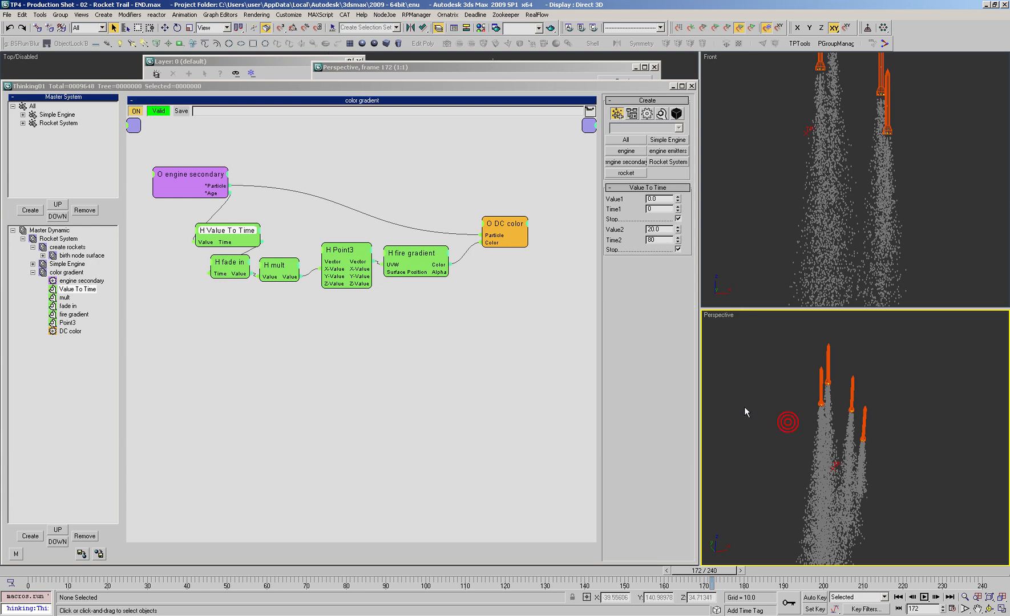
Step: Collapse color gradient and open the first nested create emitters set inside Simple Engine to review its operators
click(33, 273)
double_click(61, 265)
click(77, 290)
click(79, 298)
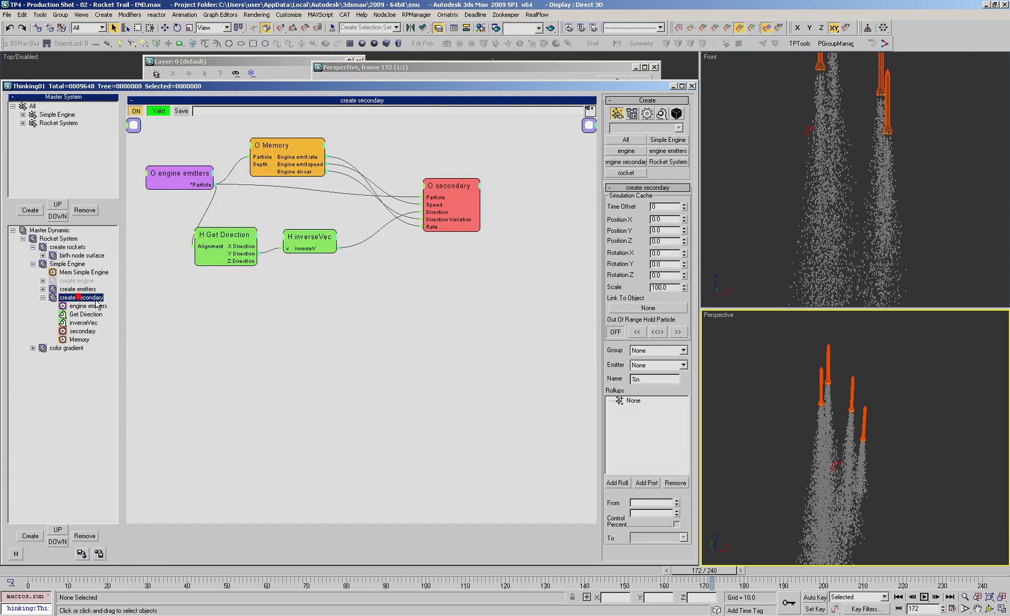
double_click(75, 289)
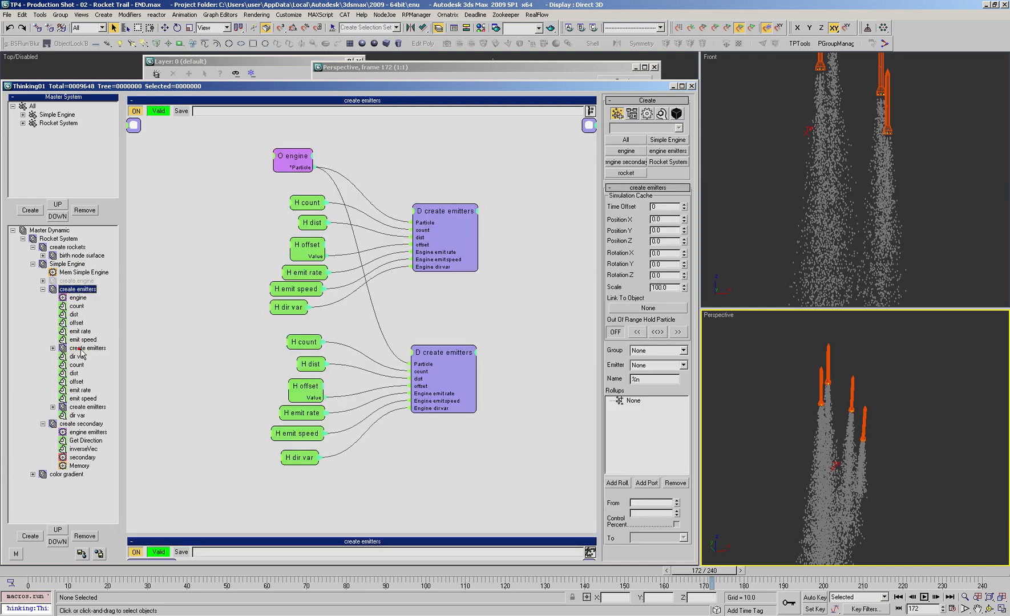
click(91, 349)
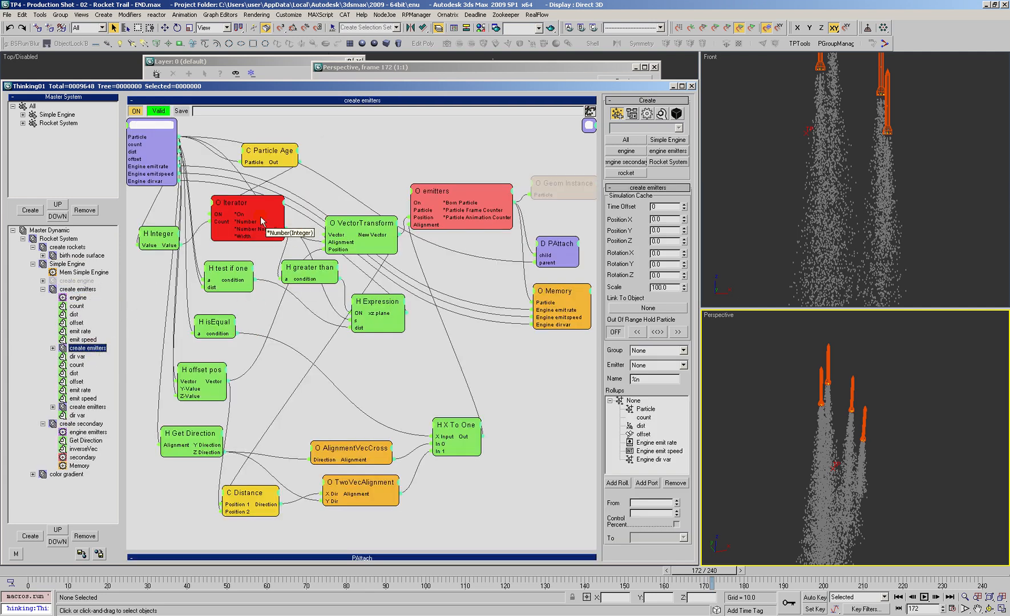
Step: Slightly reposition the Expression, Get Direction and offset pos nodes in the nested create emitters network, leaving no node selected
drag(381, 307, 394, 309)
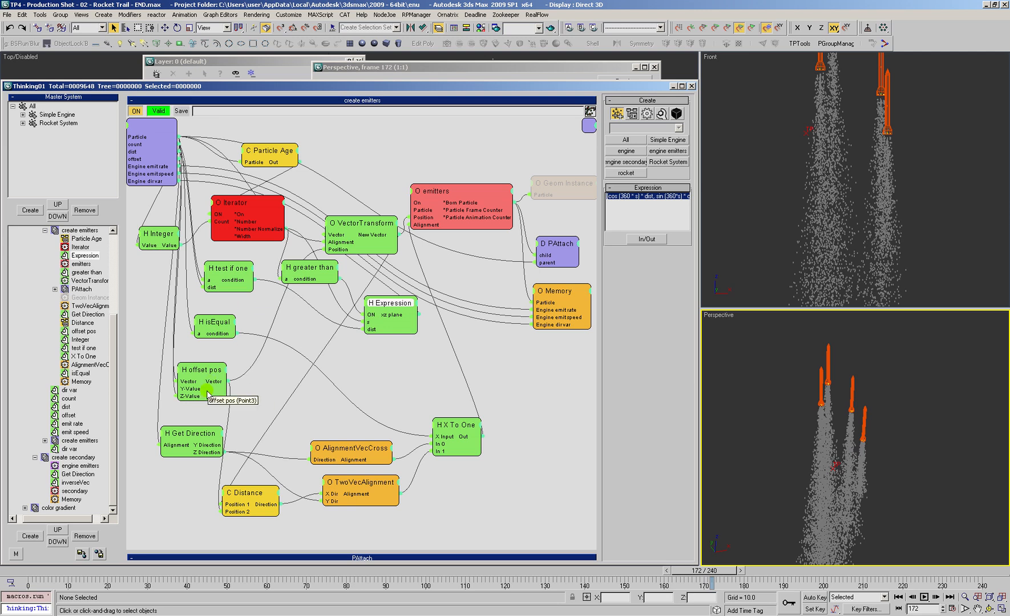
drag(188, 439, 186, 441)
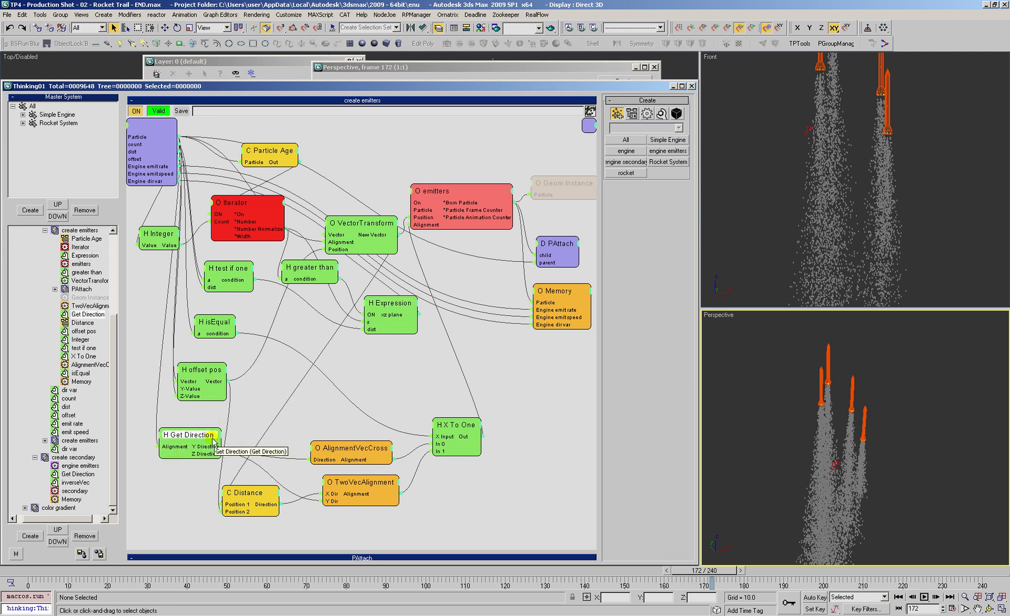
drag(225, 392, 231, 389)
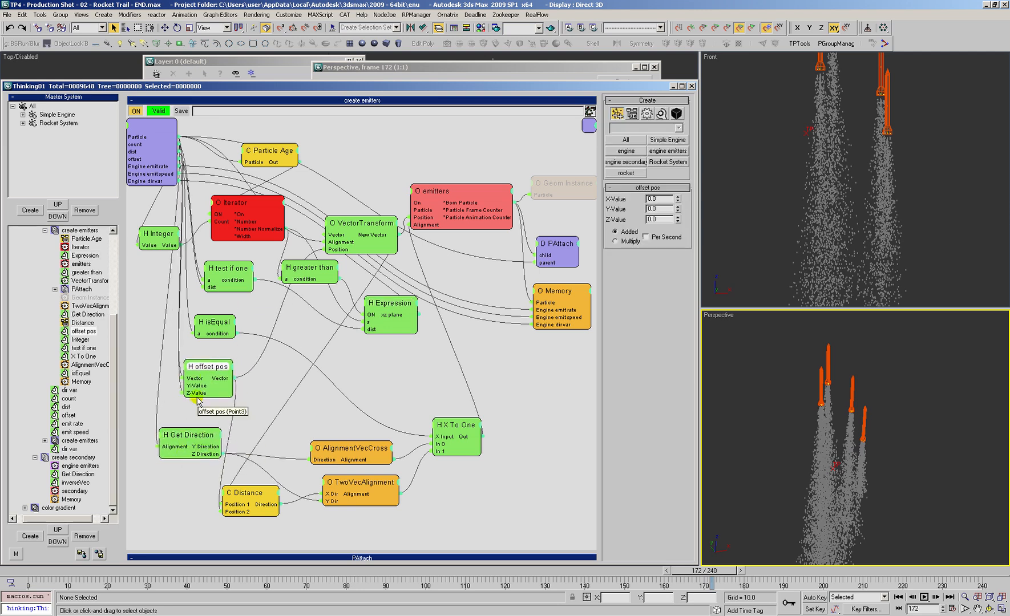
click(274, 367)
Step: Collapse create emitters, create secondary, Simple Engine, create rockets and Rocket System in the dynamic set tree, and return focus to the Perspective viewport
click(45, 231)
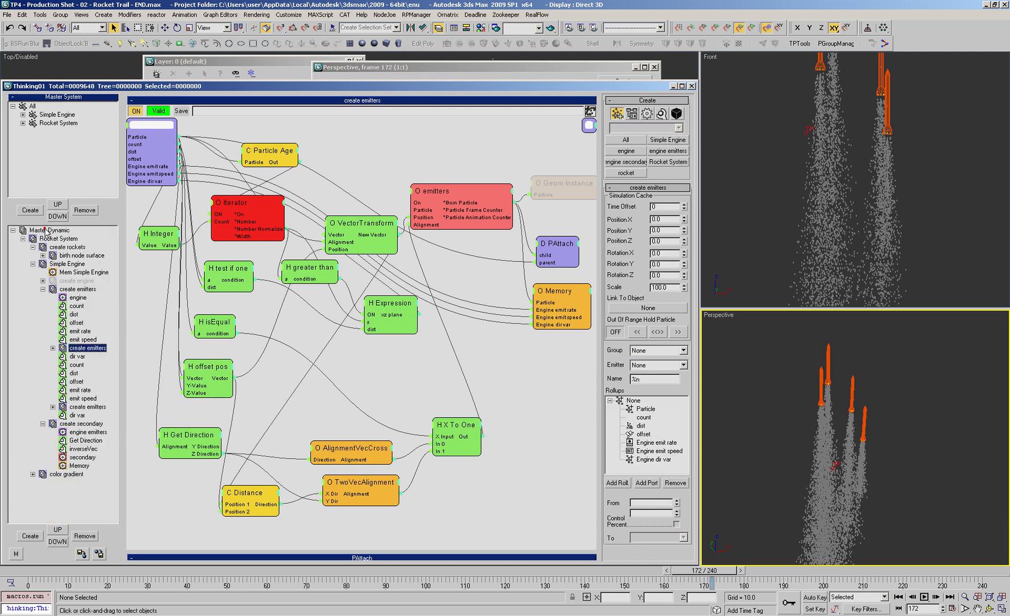
click(43, 289)
click(43, 297)
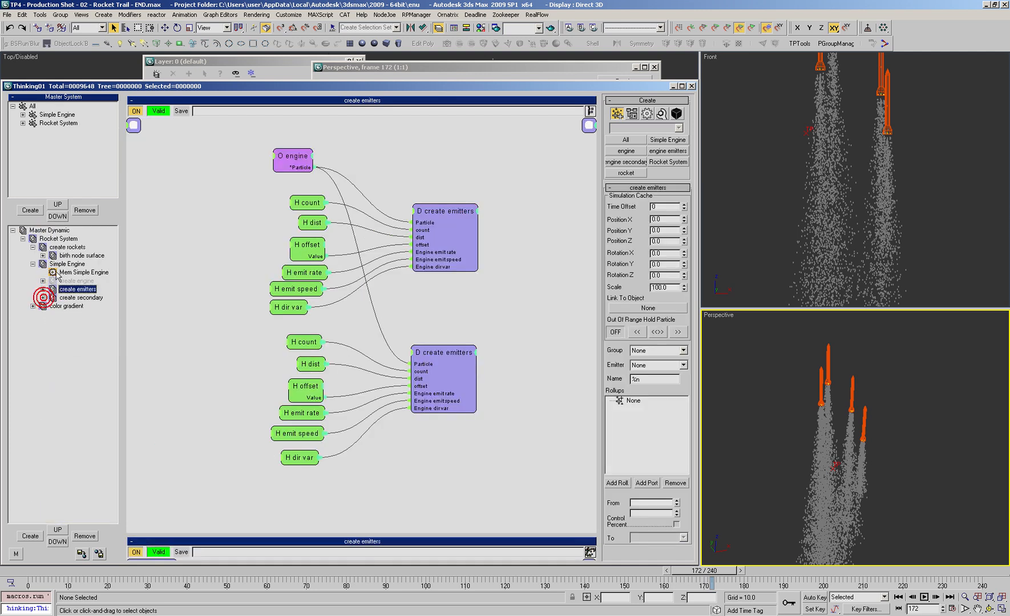
click(33, 264)
click(33, 247)
click(23, 239)
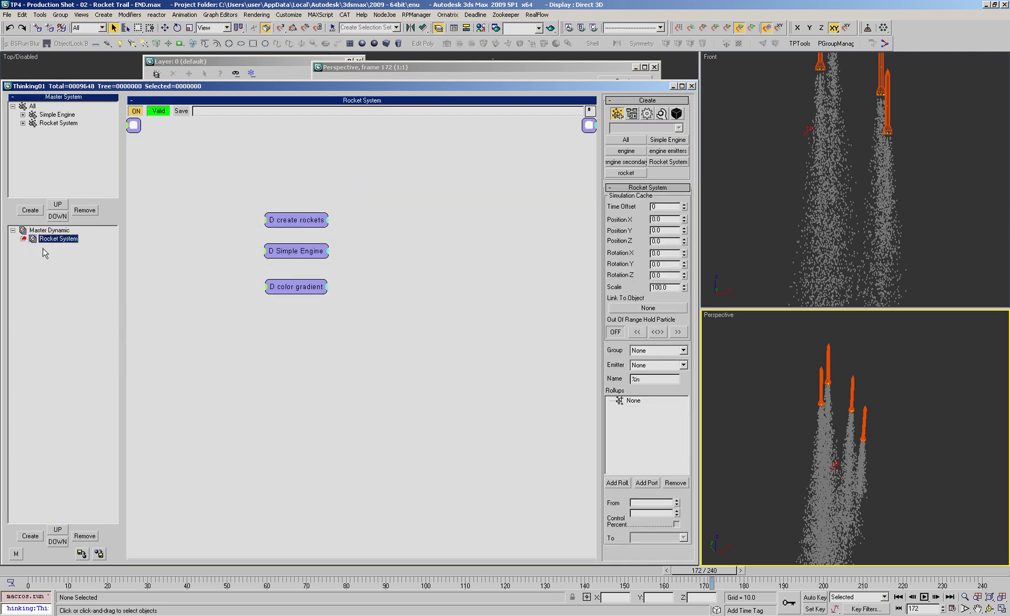
click(759, 388)
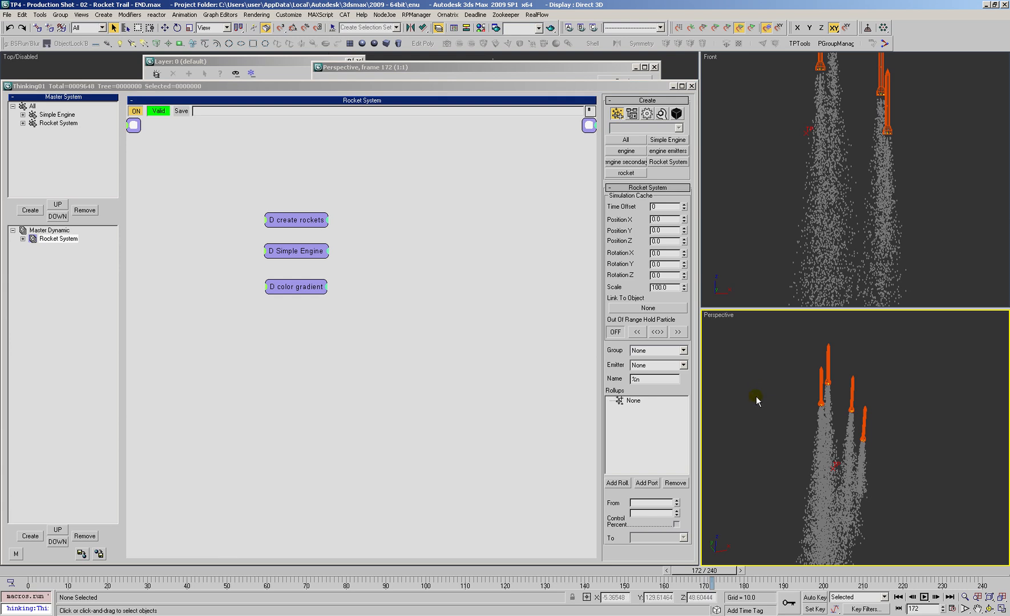